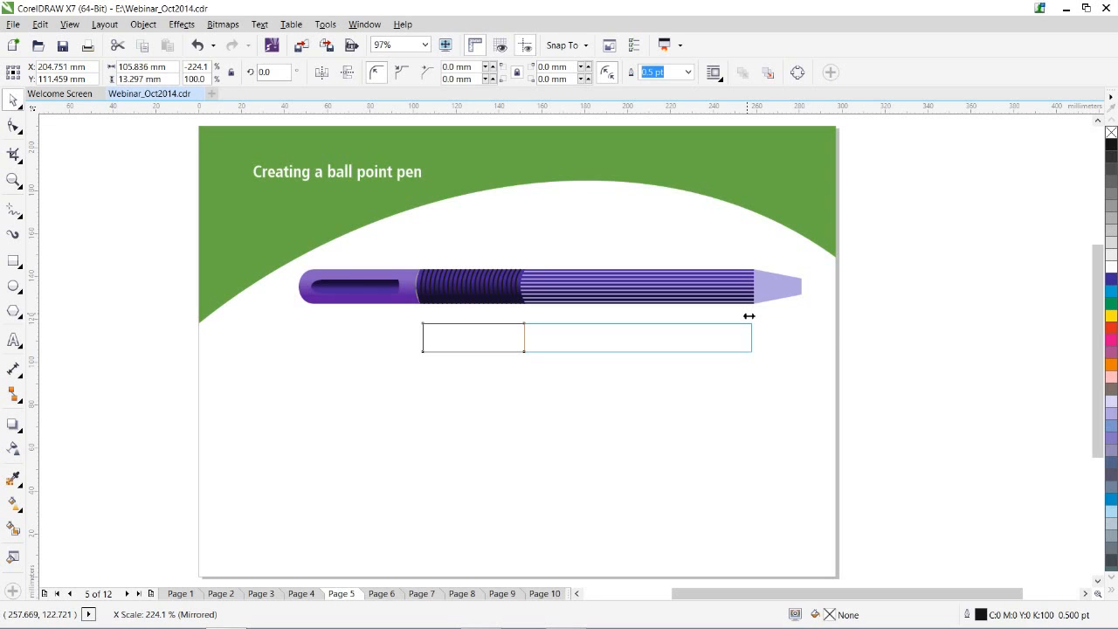
Extend the pen outline from the first rectangle with mirrored, stretched copies forming adjoining sections about 106 mm and 23 mm wide.
drag(749, 315, 749, 319)
drag(520, 337, 799, 331)
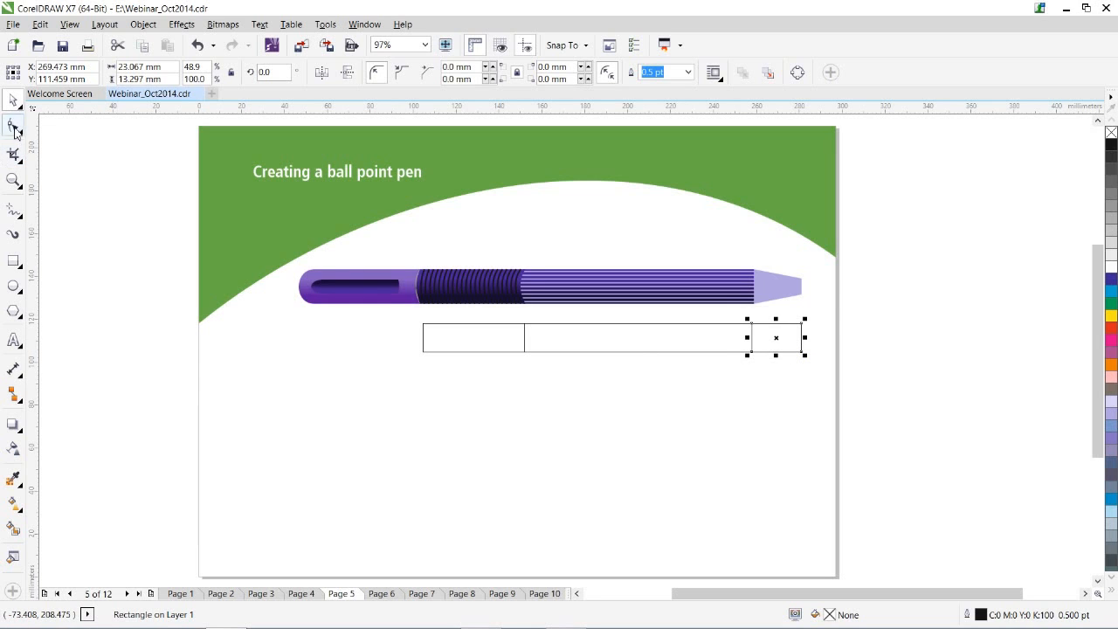
Convert the short rectangle at the outline's right end to curves so its nodes can be edited individually.
click(14, 128)
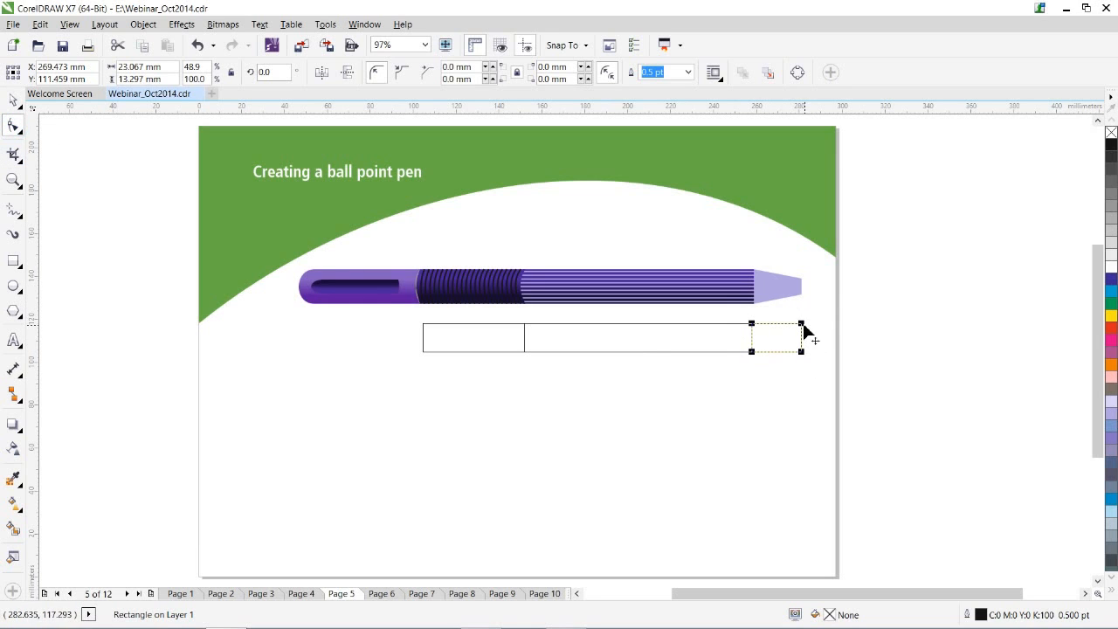
mouse_move(803, 323)
mouse_down()
mouse_move(788, 330)
mouse_move(803, 323)
mouse_up()
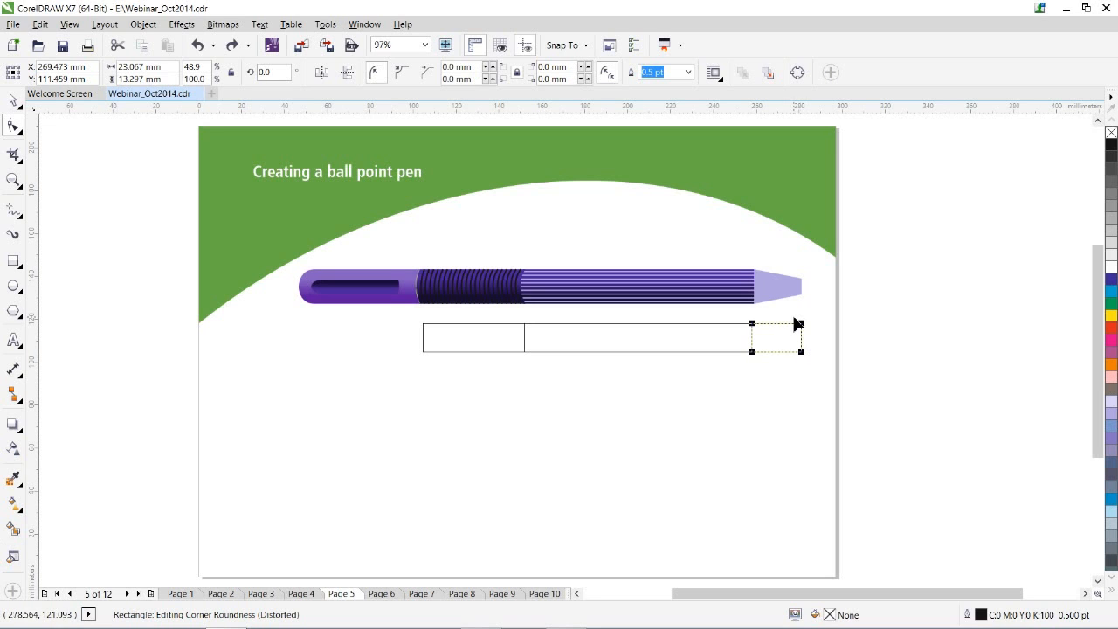
click(145, 24)
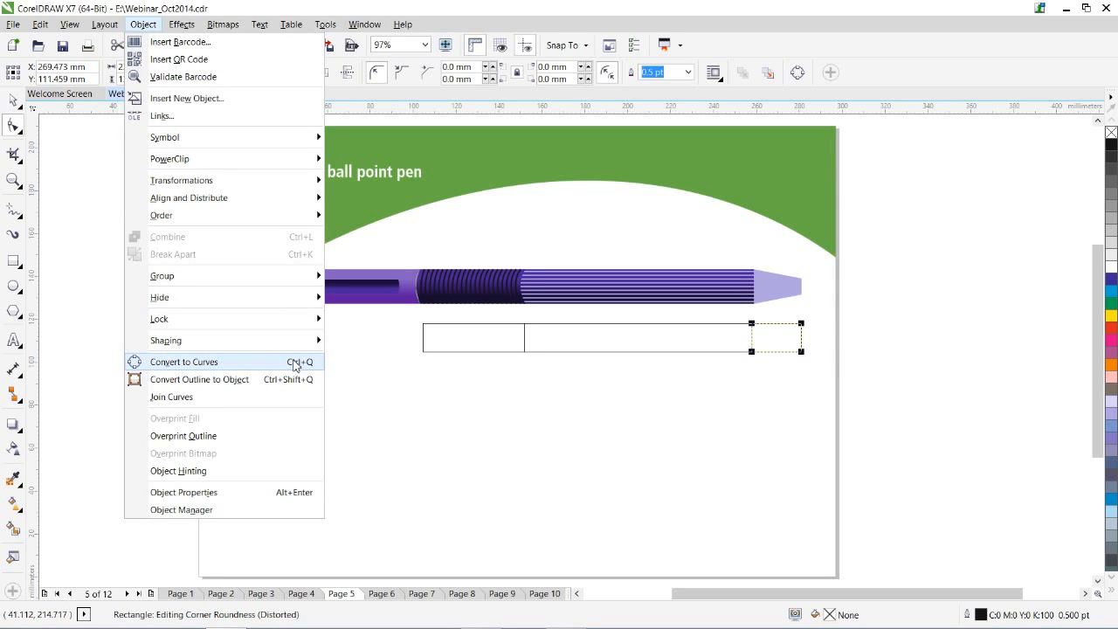
click(202, 363)
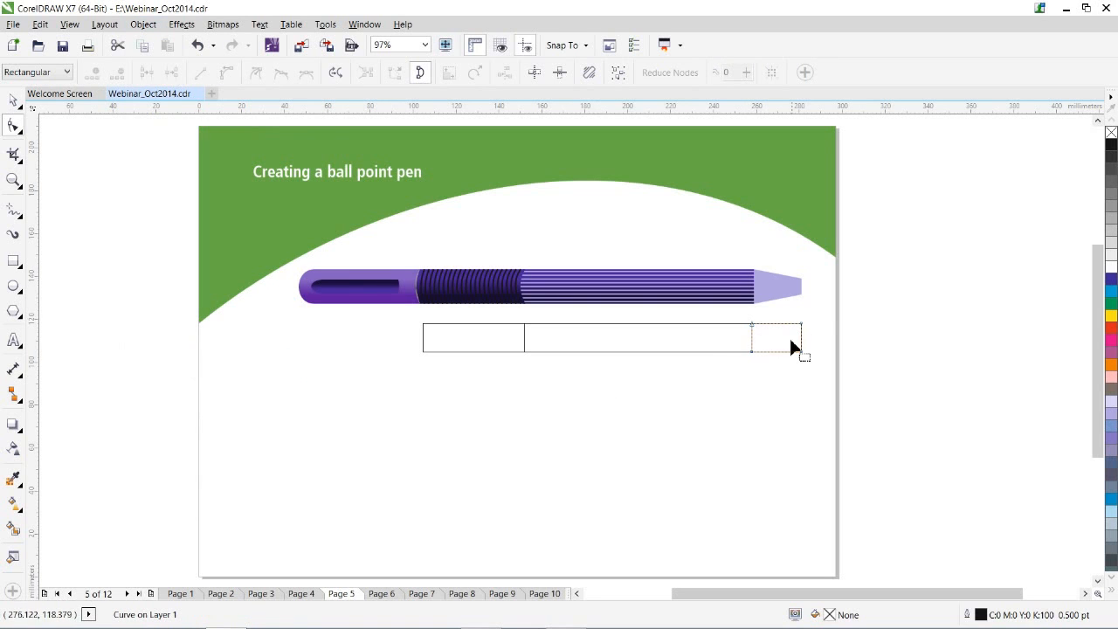
With nothing selected, set the document's nudge distance to 2 mm.
drag(818, 314, 793, 334)
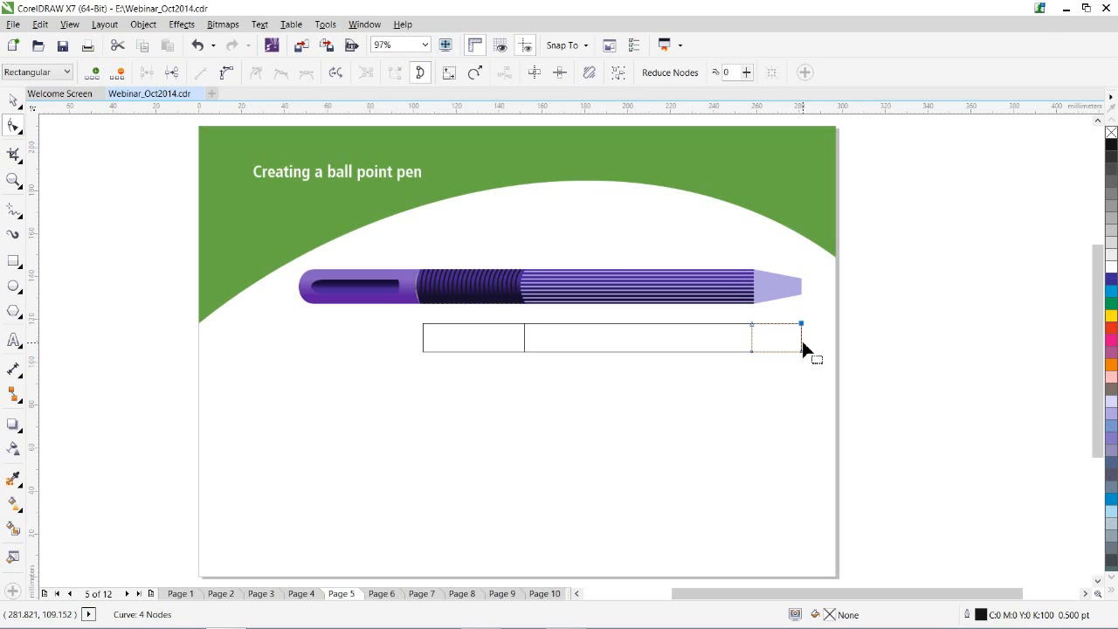
key(space)
click(112, 175)
double_click(447, 75)
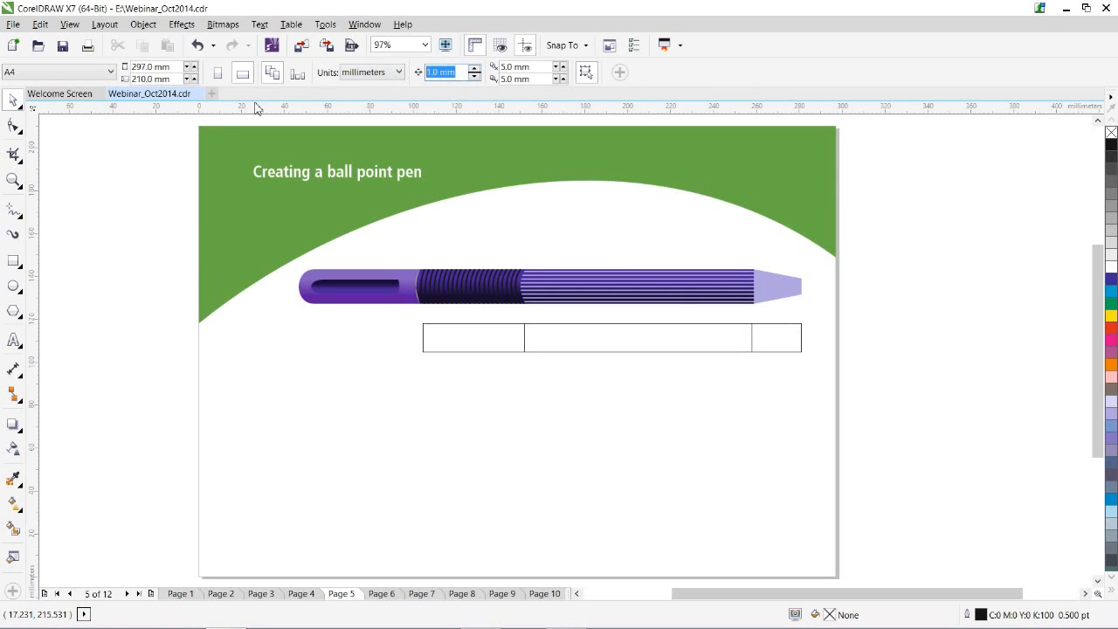
click(147, 305)
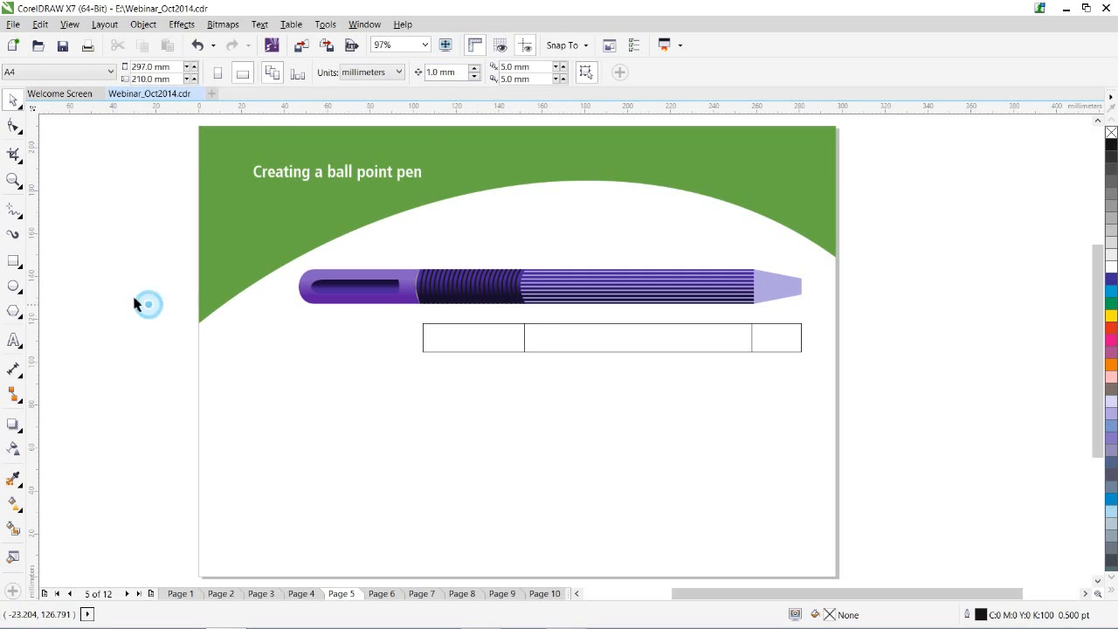
double_click(458, 70)
text(2)
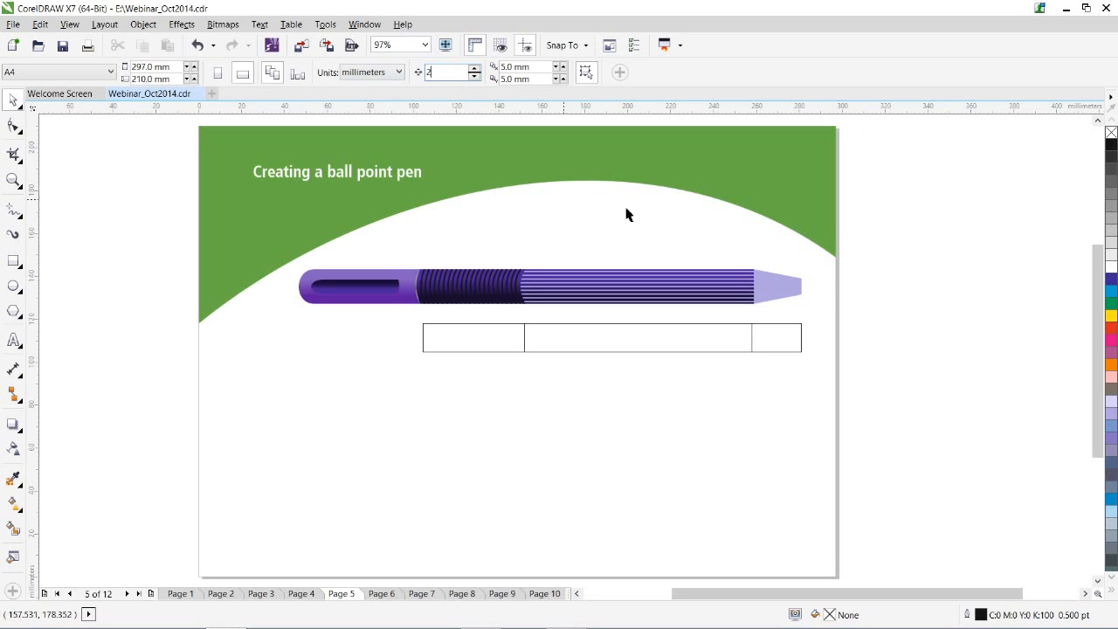
key(Return)
Nudge the upper outer node of the short end section down about 4 mm to slope its upper edge.
click(13, 125)
click(800, 321)
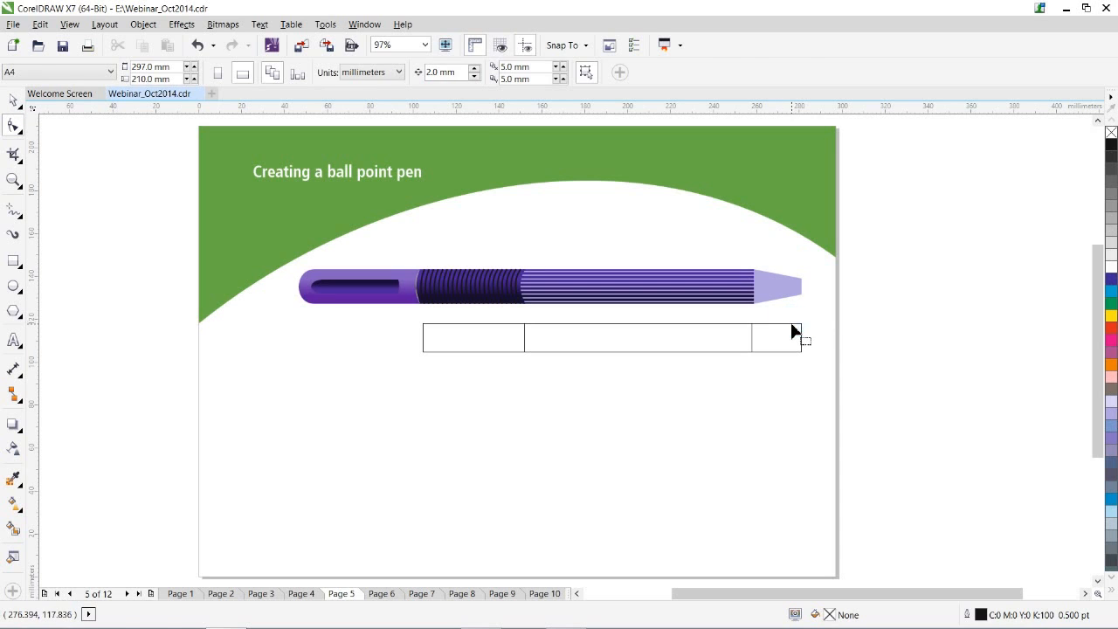
drag(816, 312, 790, 349)
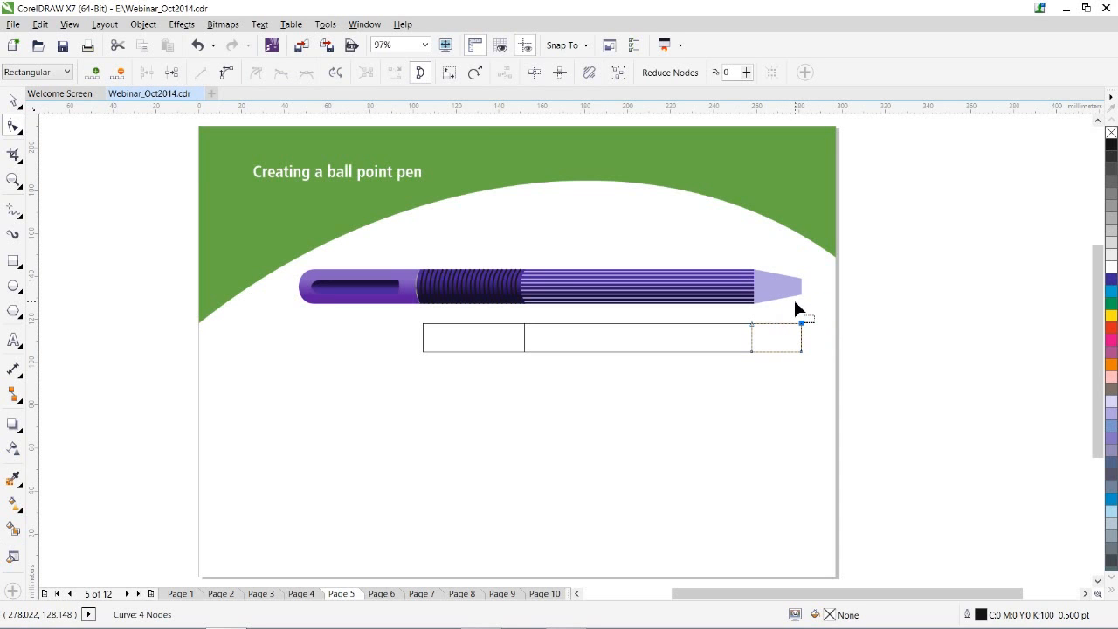
key(Down)
key(z)
drag(815, 351, 701, 370)
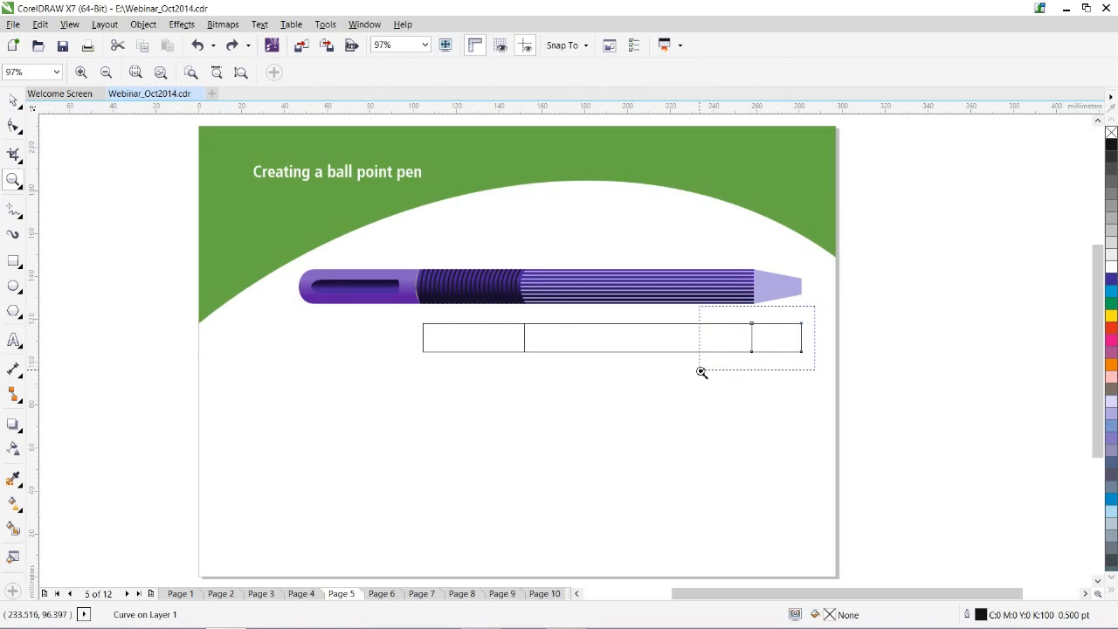
click(13, 126)
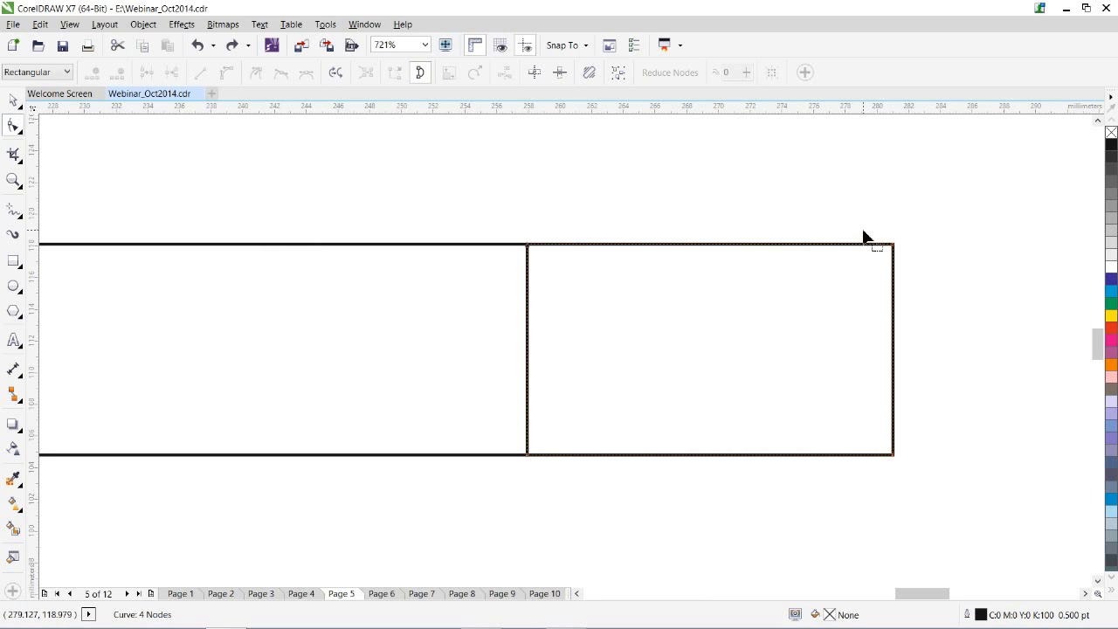
drag(871, 212, 921, 281)
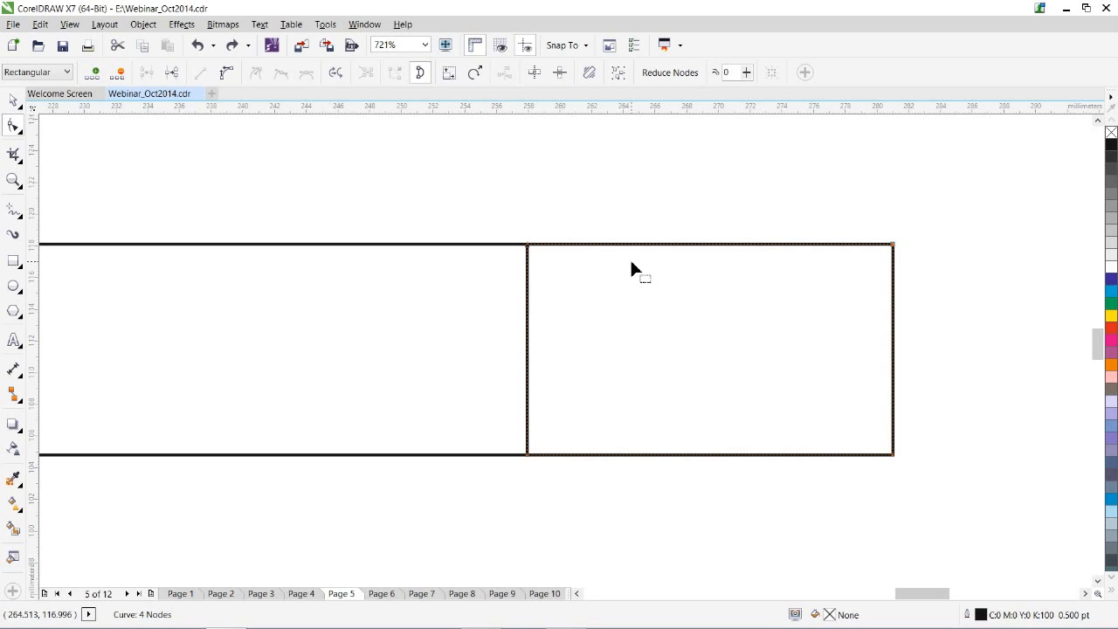
key(Down)
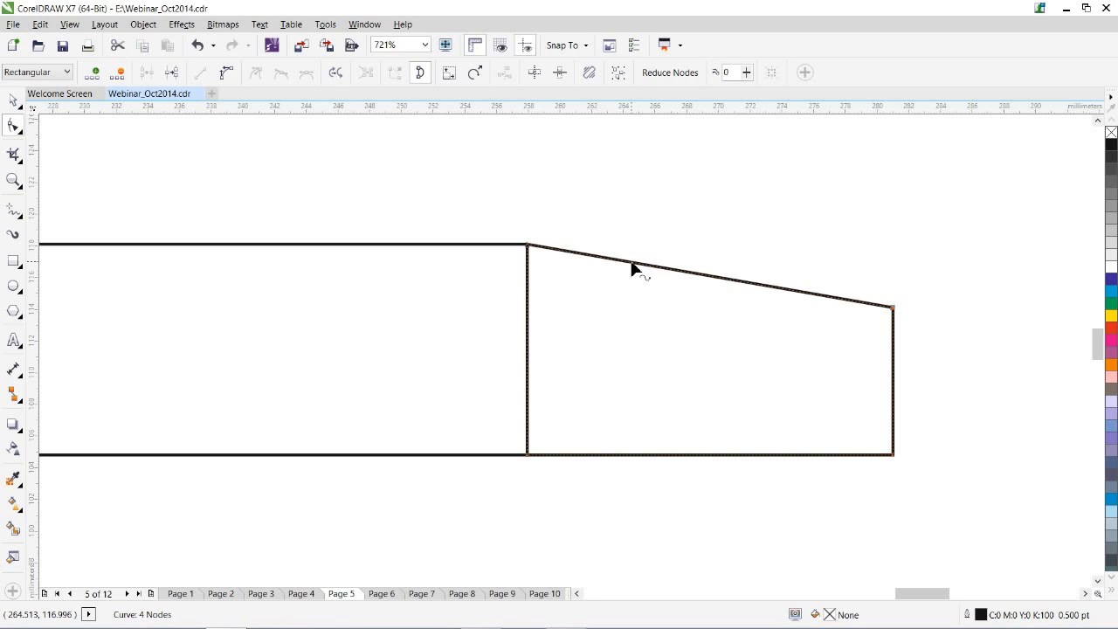
Nudge the lower outer node of the short end section up about 4 mm to complete the symmetrical taper.
drag(941, 420, 853, 505)
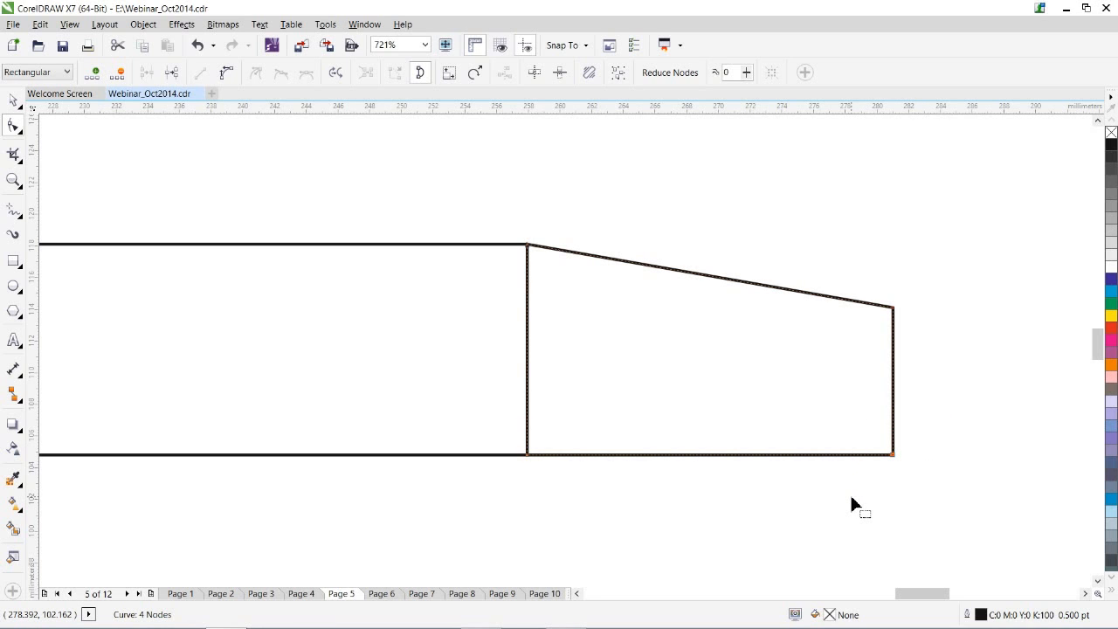
key(Up)
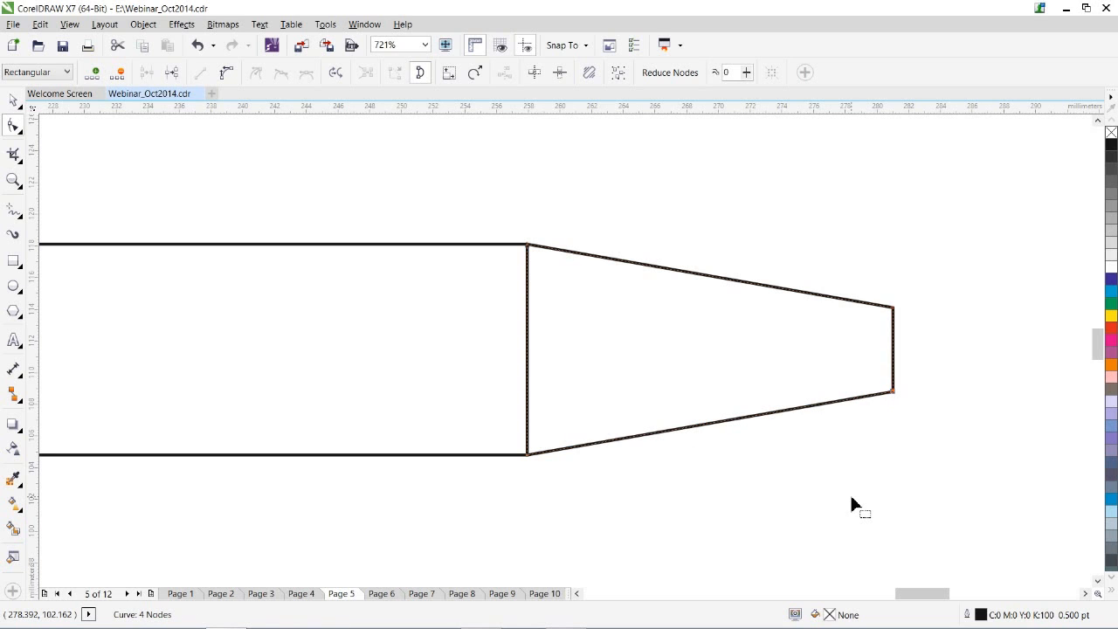
click(13, 180)
key(F4)
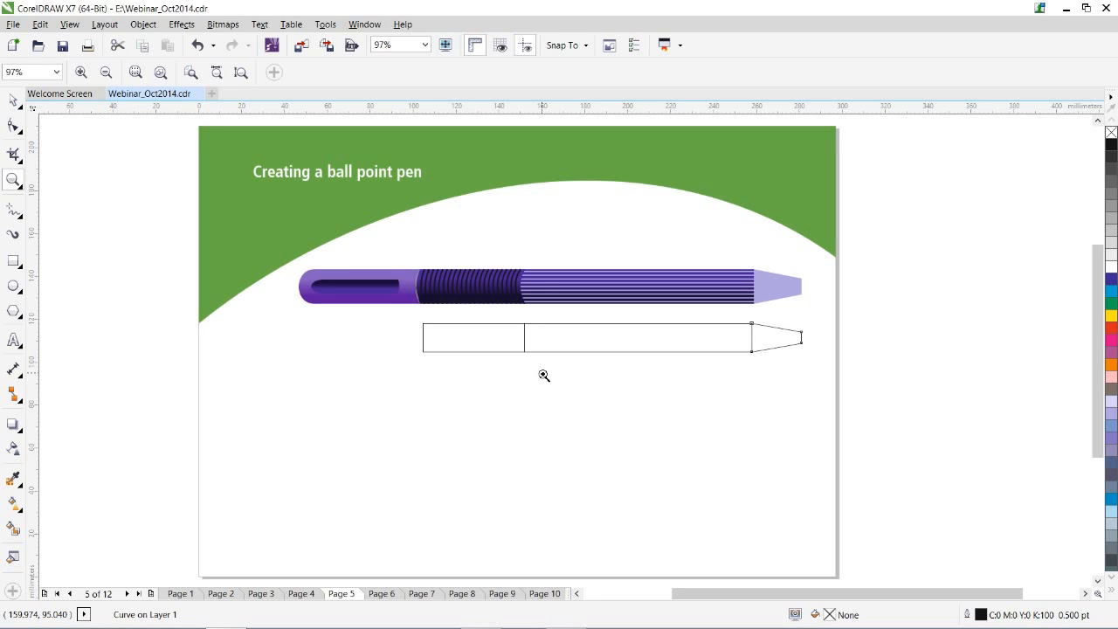
Place a mirrored copy of the tapered end against the barrel's opposite end and delete the intermediate copy.
click(13, 100)
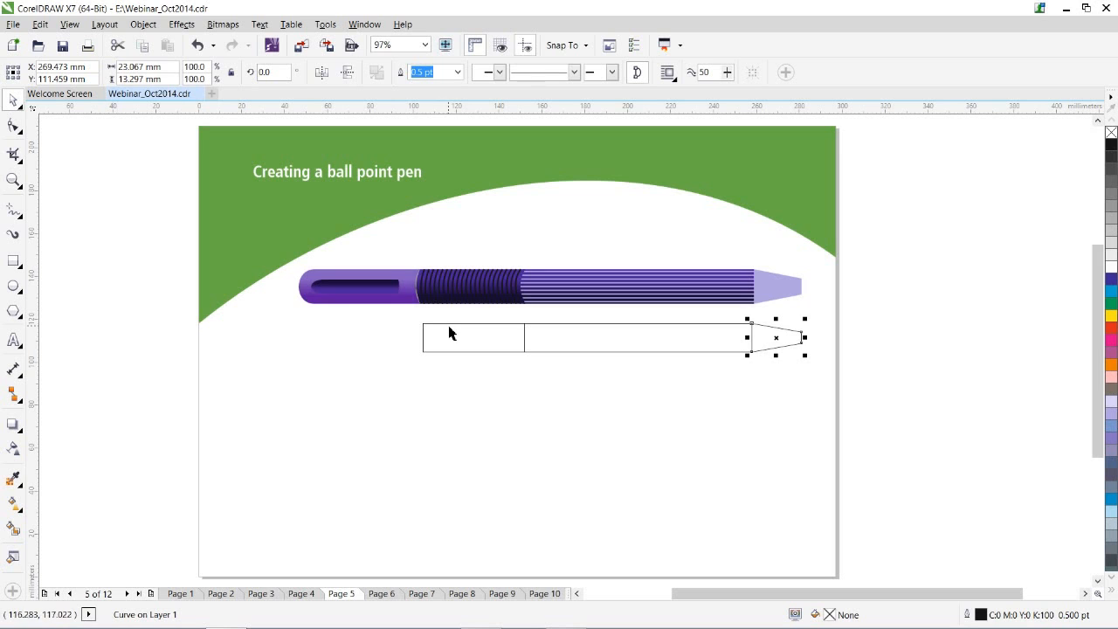
click(458, 326)
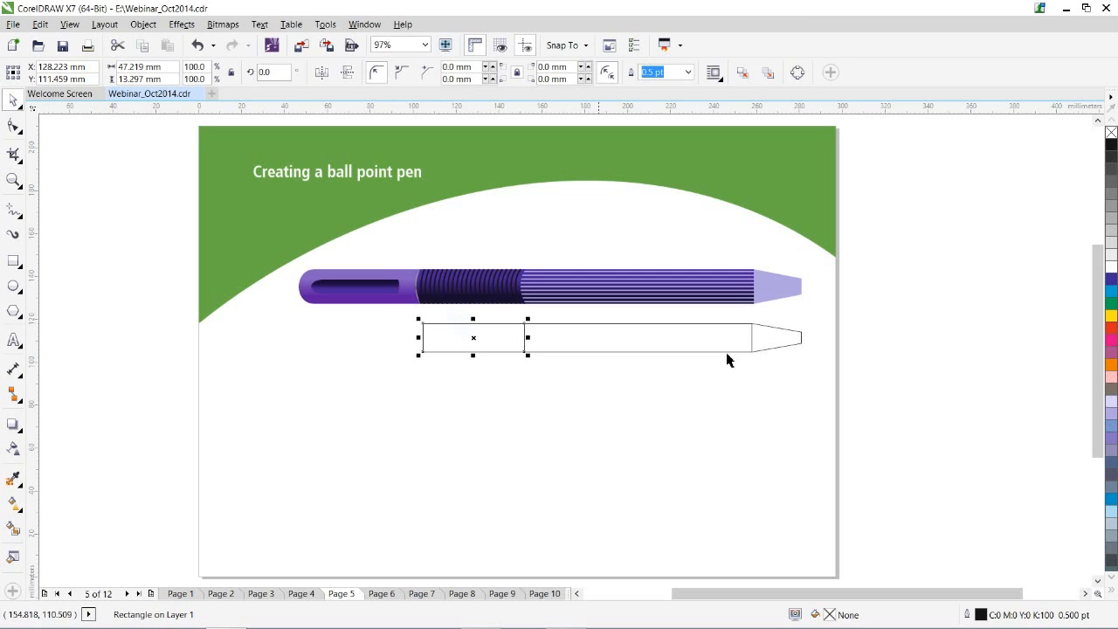
click(801, 335)
drag(805, 337, 724, 345)
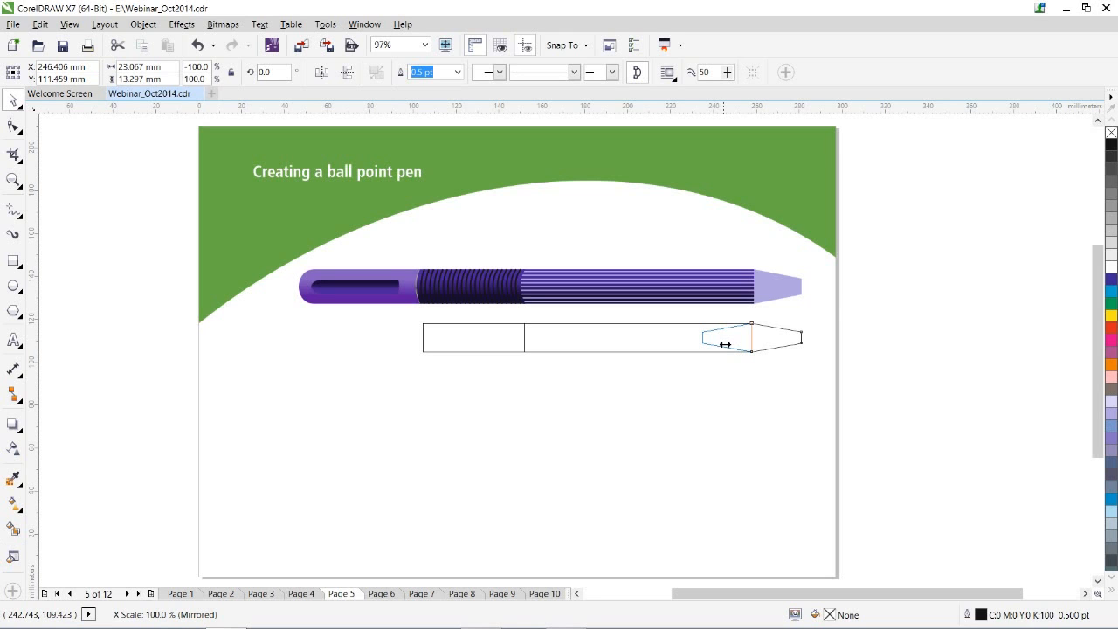
drag(724, 345, 423, 344)
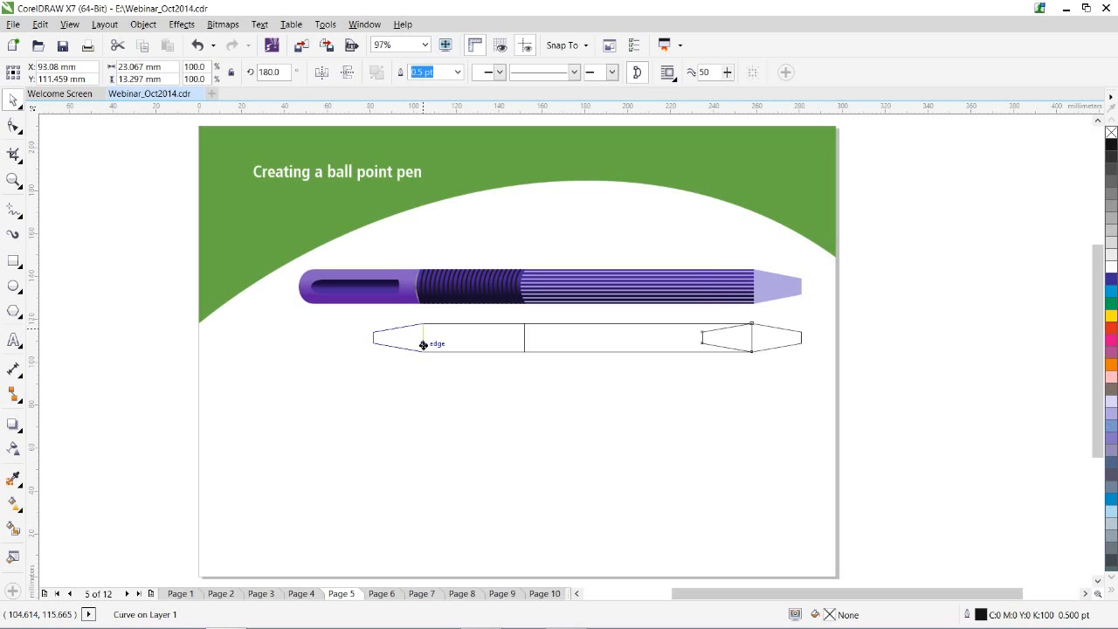
drag(423, 344, 424, 344)
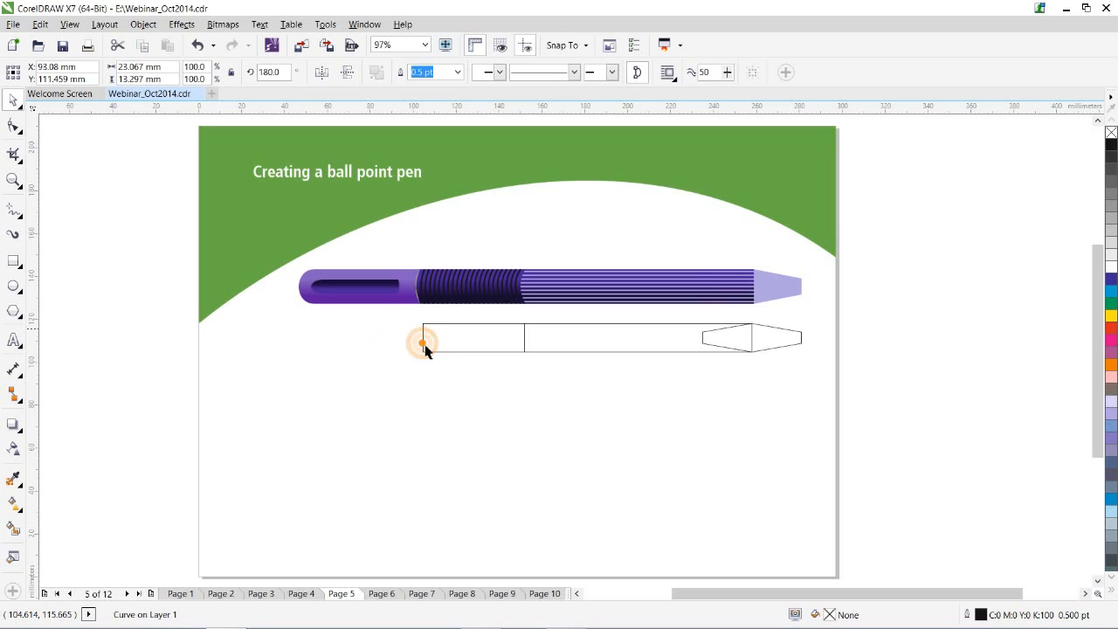
click(704, 337)
key(Delete)
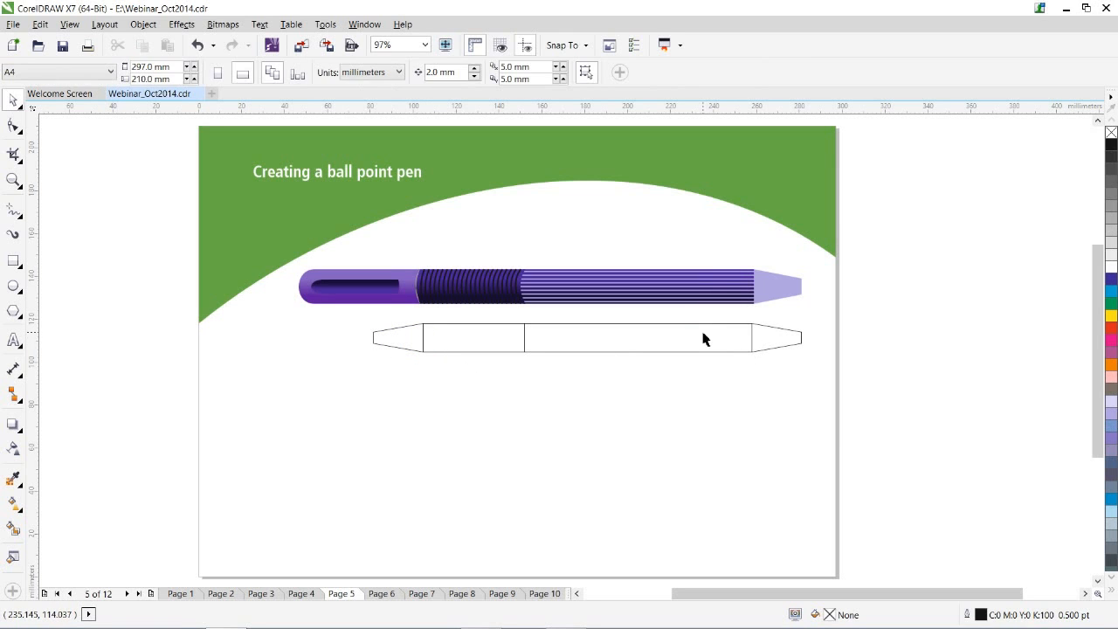
Copy the 47 mm rectangle beside the left taper's narrow end and shrink it to about 21.8 × 2 mm, centred on the tip.
click(461, 333)
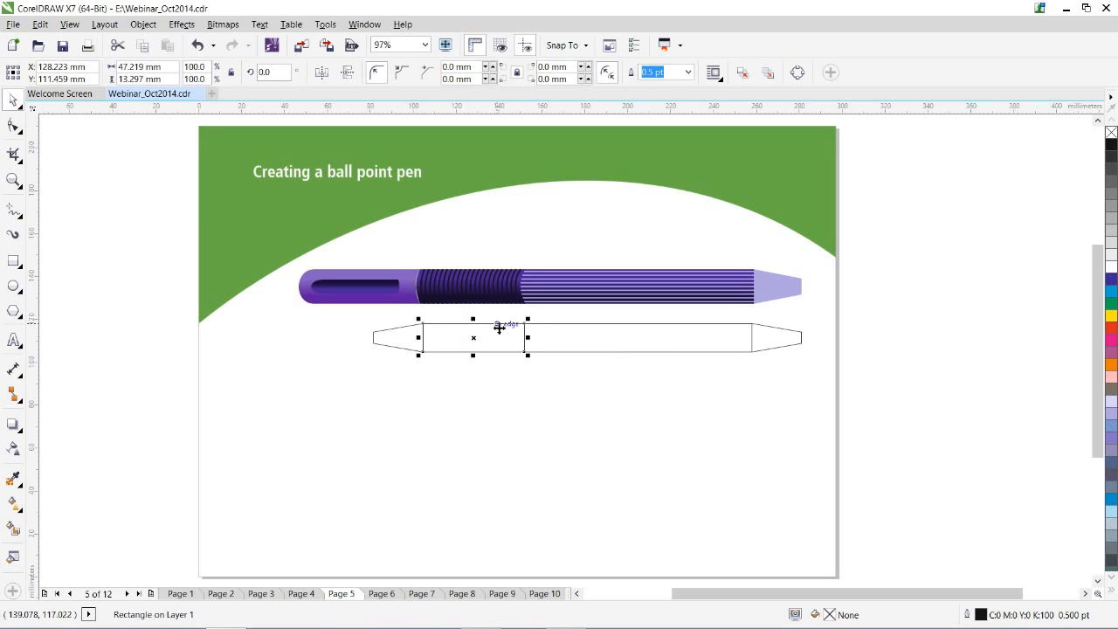
drag(525, 337, 376, 337)
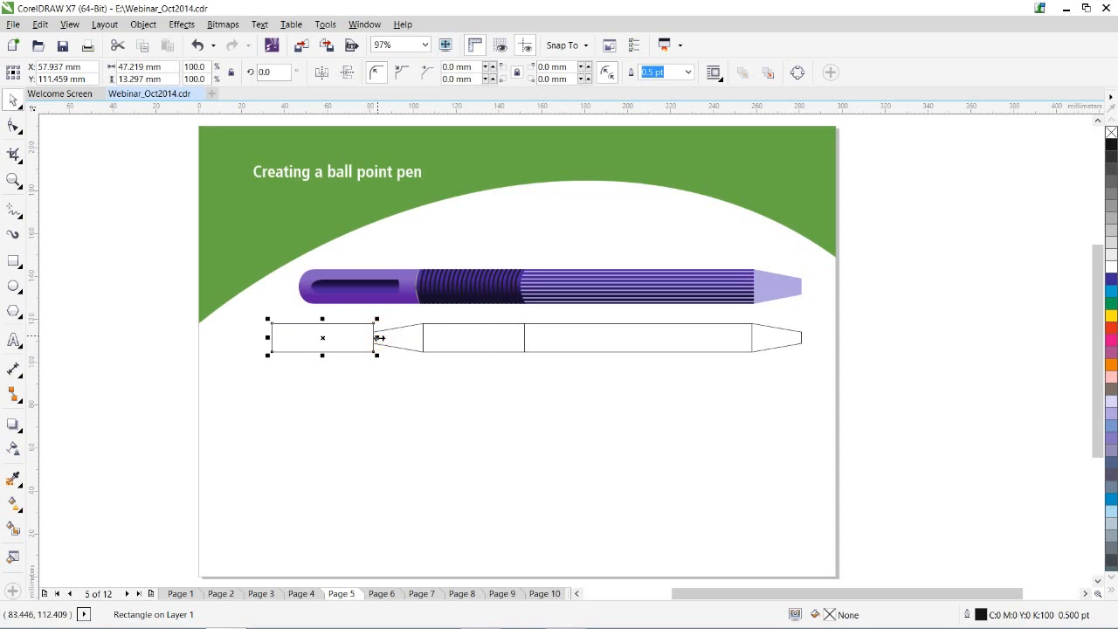
click(13, 180)
drag(254, 294, 439, 400)
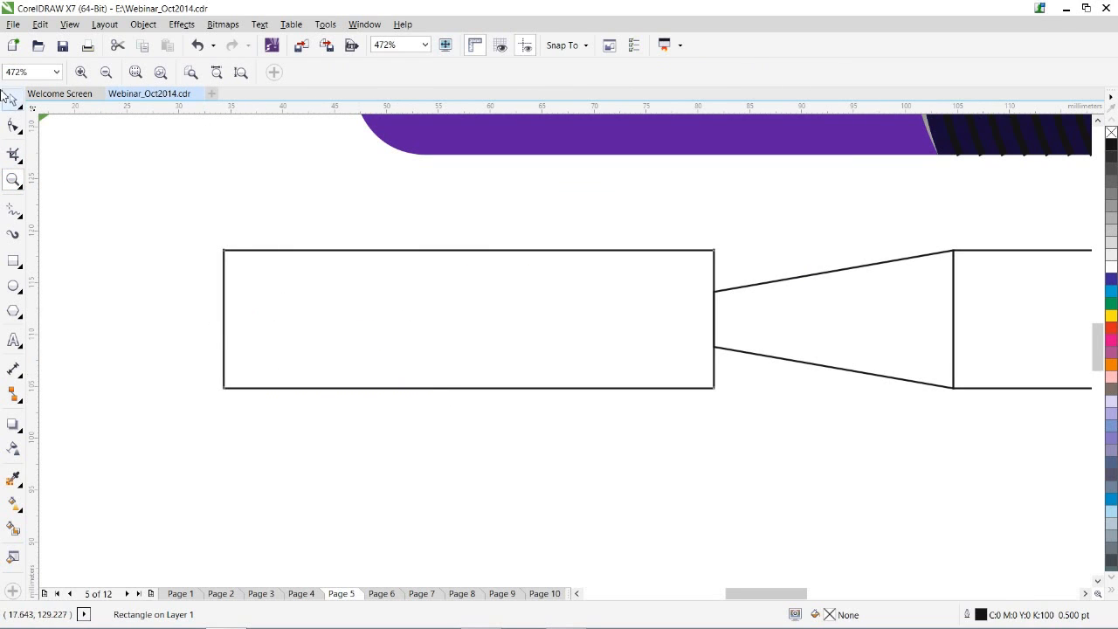
click(13, 100)
click(469, 392)
drag(469, 393, 494, 358)
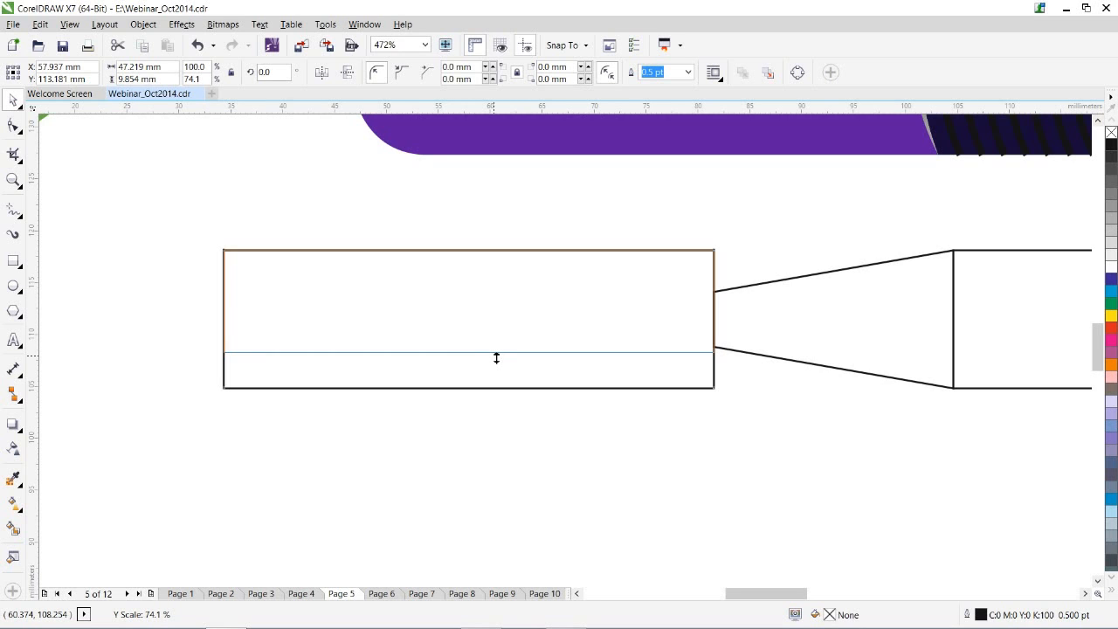
drag(496, 358, 494, 335)
drag(223, 319, 483, 377)
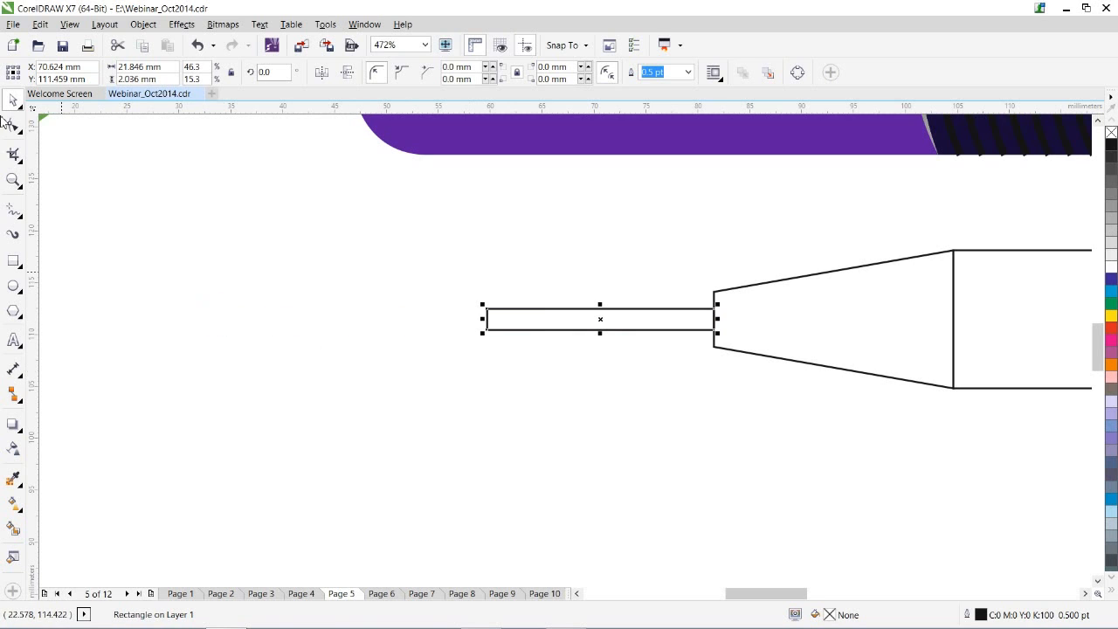
Round the thin rectangle's corners to about 1 mm and slide it about 6 mm right so it overlaps the left taper.
click(13, 122)
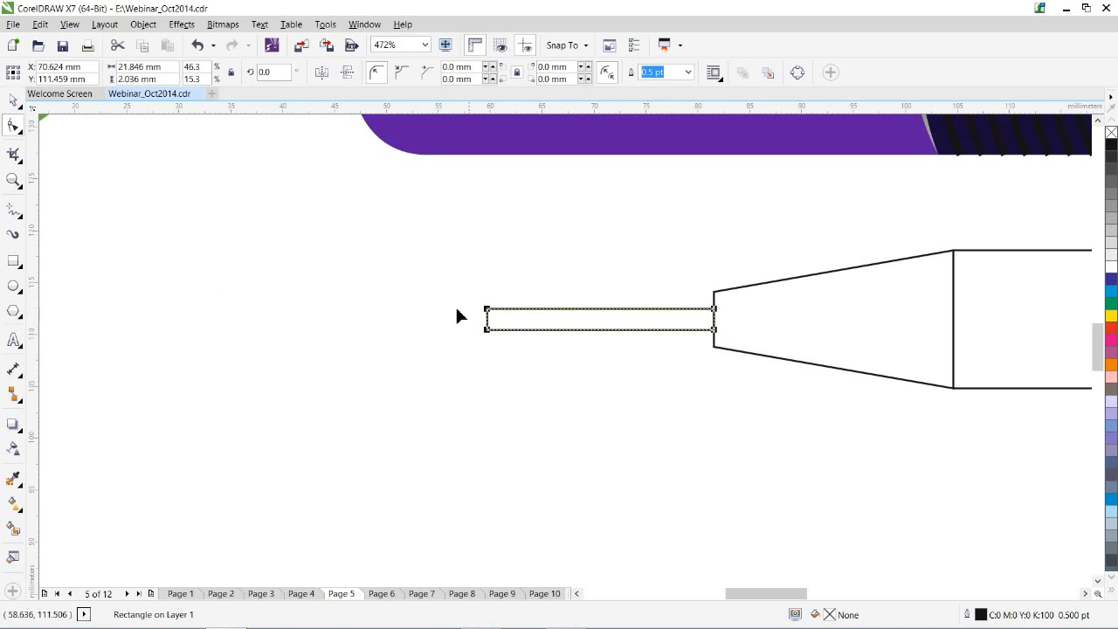
drag(487, 310, 507, 310)
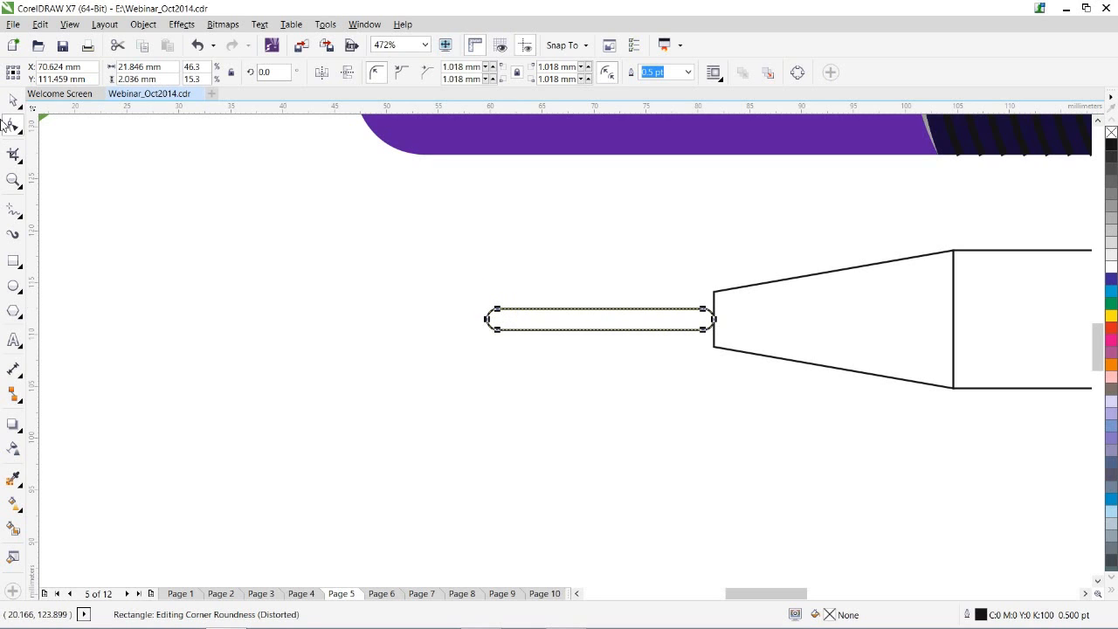
click(13, 101)
drag(600, 321, 666, 323)
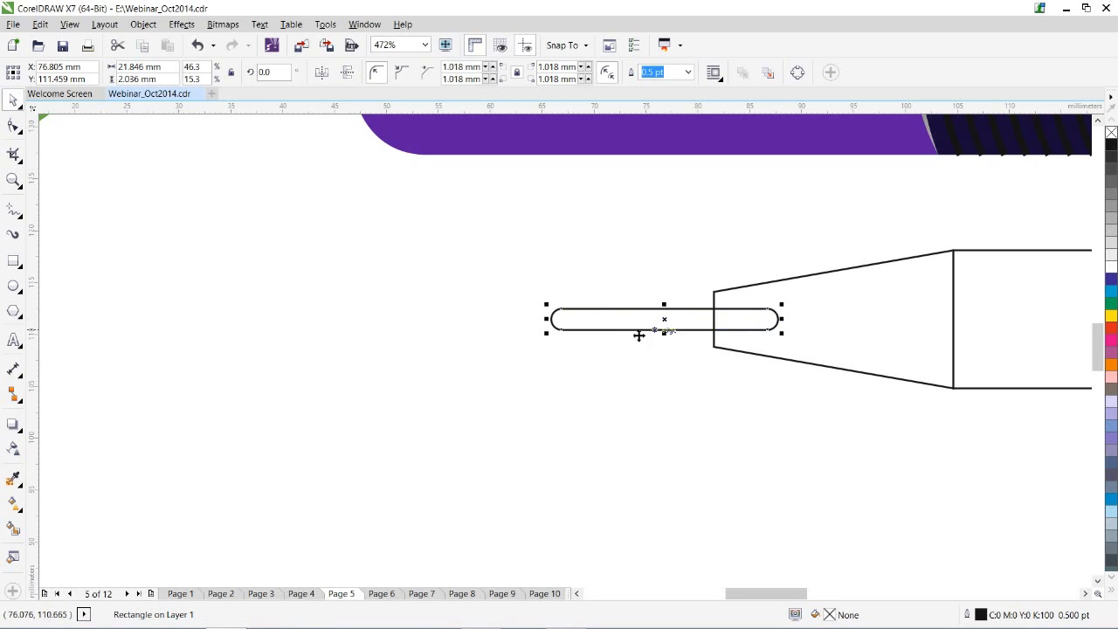
click(14, 180)
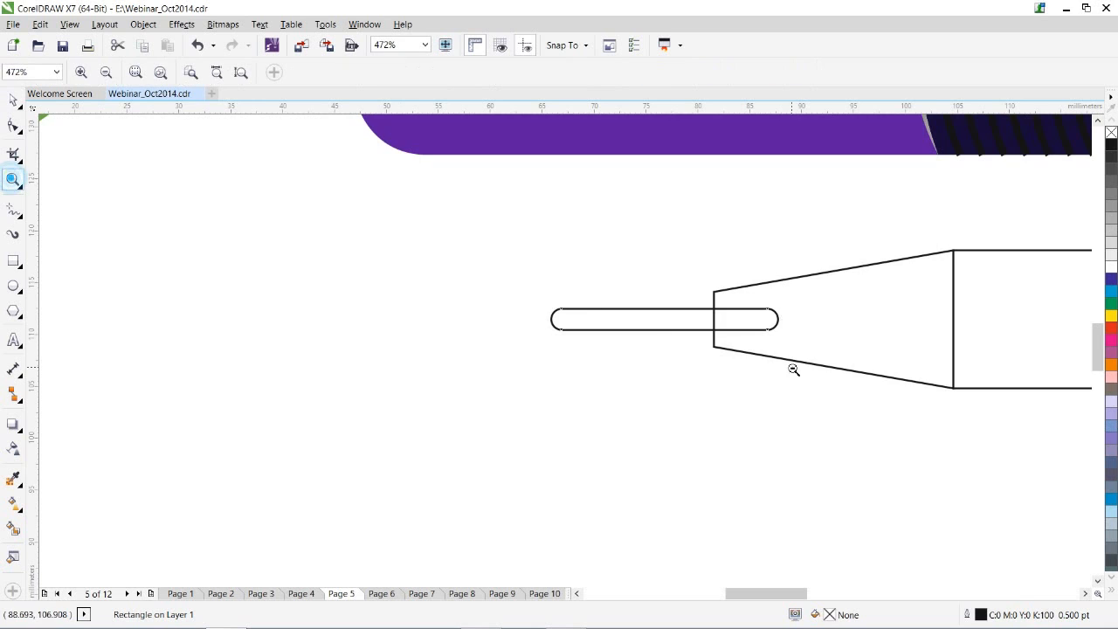
right_click(793, 368)
click(13, 101)
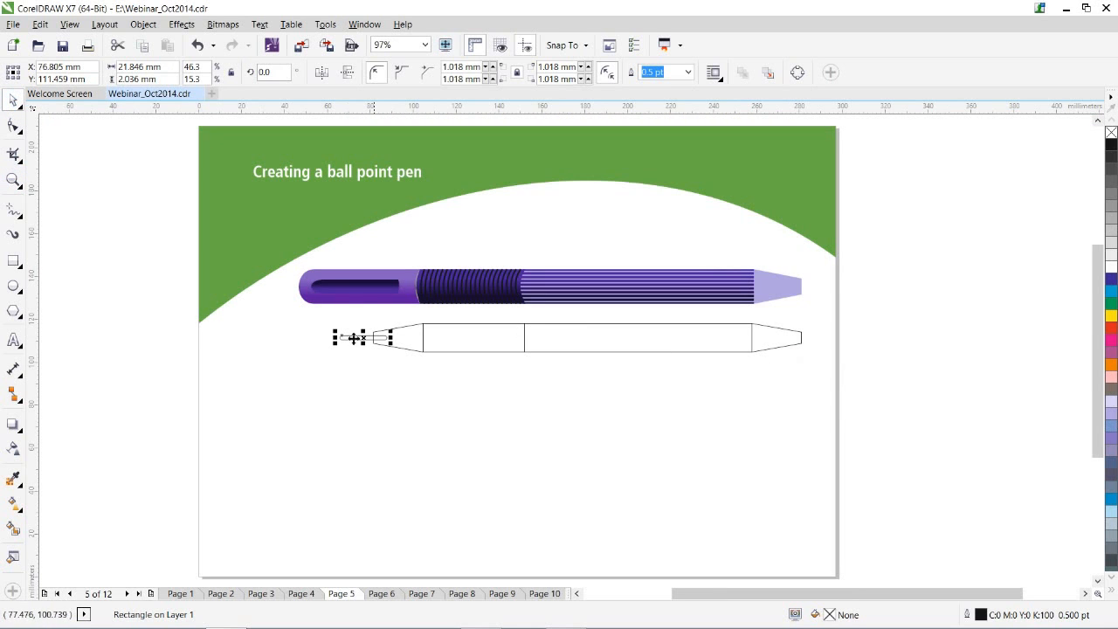
drag(320, 307, 461, 395)
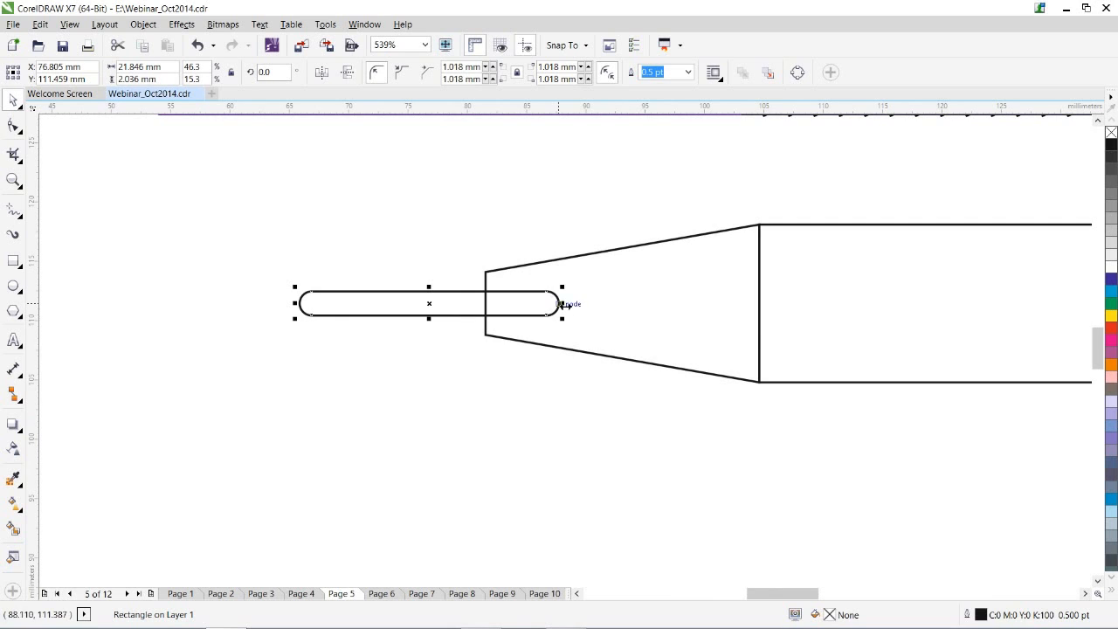
Shorten the thin rounded refill tip to about 12 mm and shift it right so it overlaps the left taper's narrow end.
drag(562, 304, 506, 305)
drag(432, 302, 467, 310)
Create two full-height strips about 1 mm wide from the 47 mm grip rectangle, one along each of its ends.
double_click(13, 180)
drag(382, 305, 604, 393)
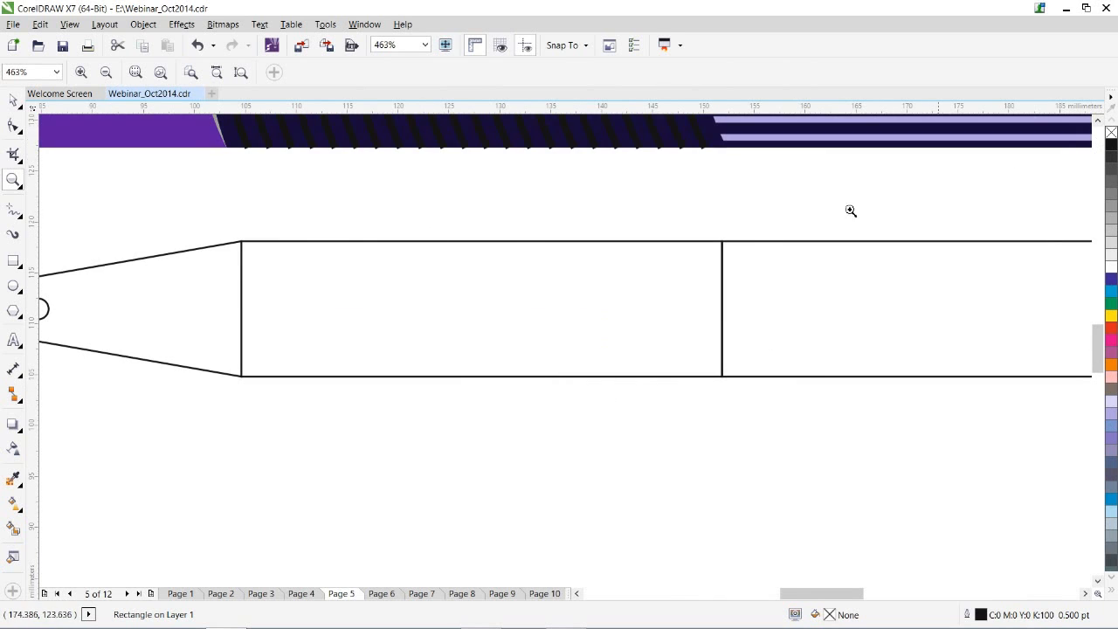
right_click(750, 209)
drag(417, 251, 577, 391)
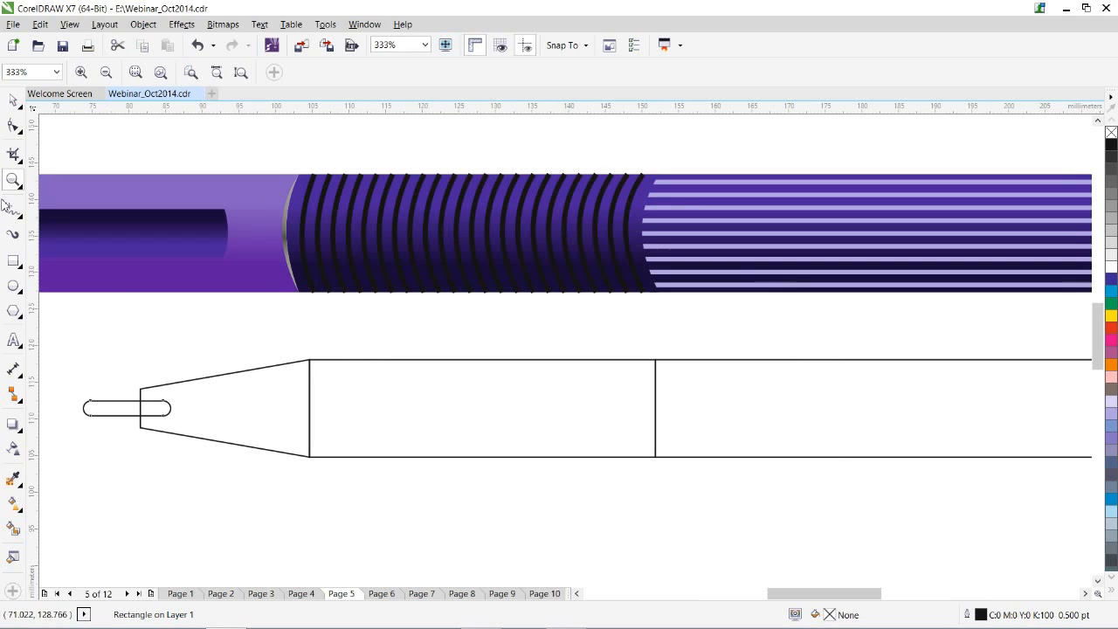
click(14, 100)
click(441, 359)
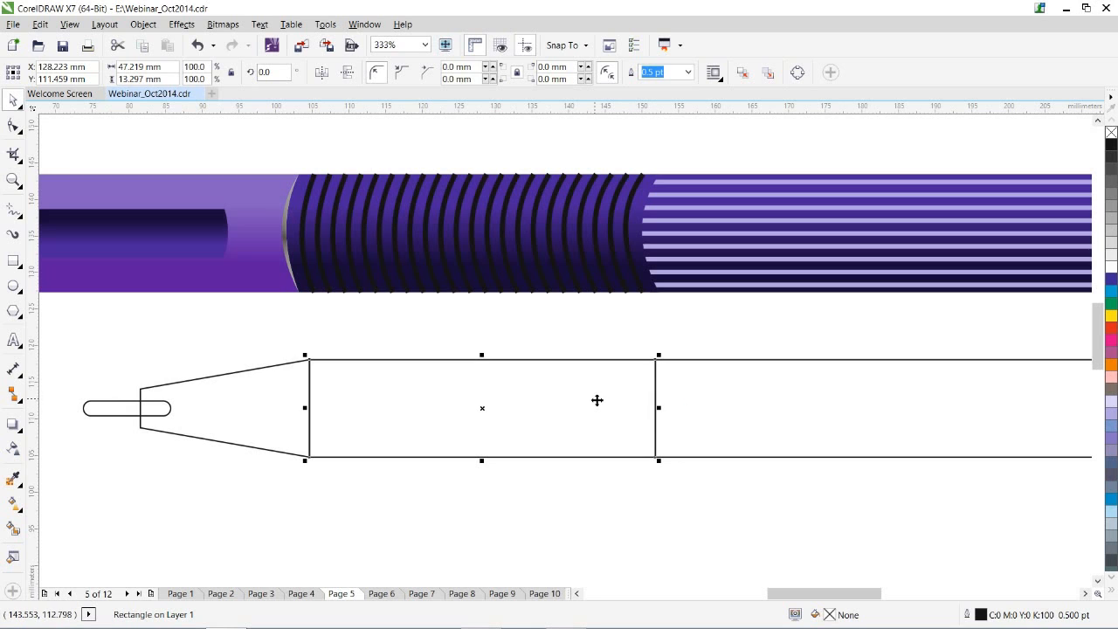
mouse_move(659, 407)
mouse_down()
mouse_move(332, 403)
mouse_move(319, 379)
mouse_move(656, 398)
mouse_up()
right_click(323, 400)
Blend the left narrow strip into the right one with 22 steps to form the grip's vertical ribs.
click(15, 428)
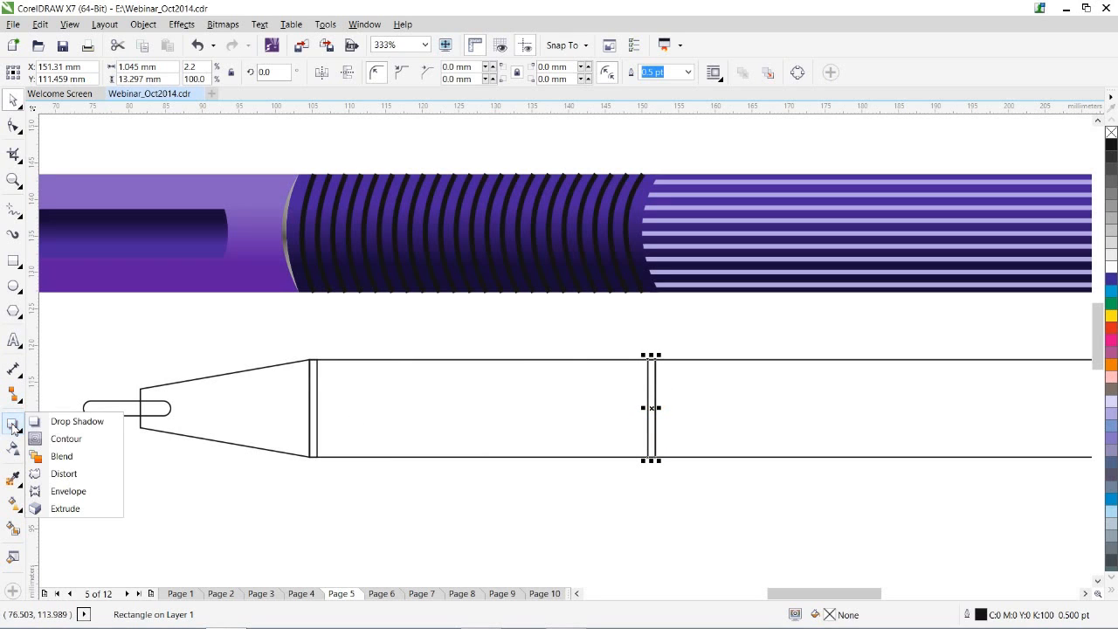
click(52, 456)
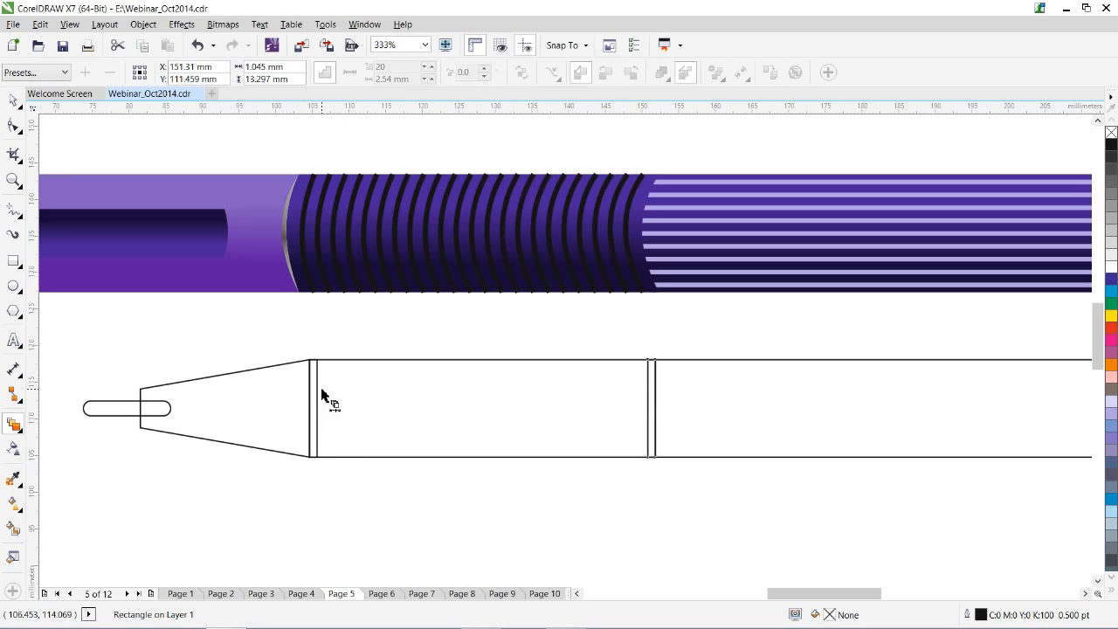
drag(320, 395, 650, 412)
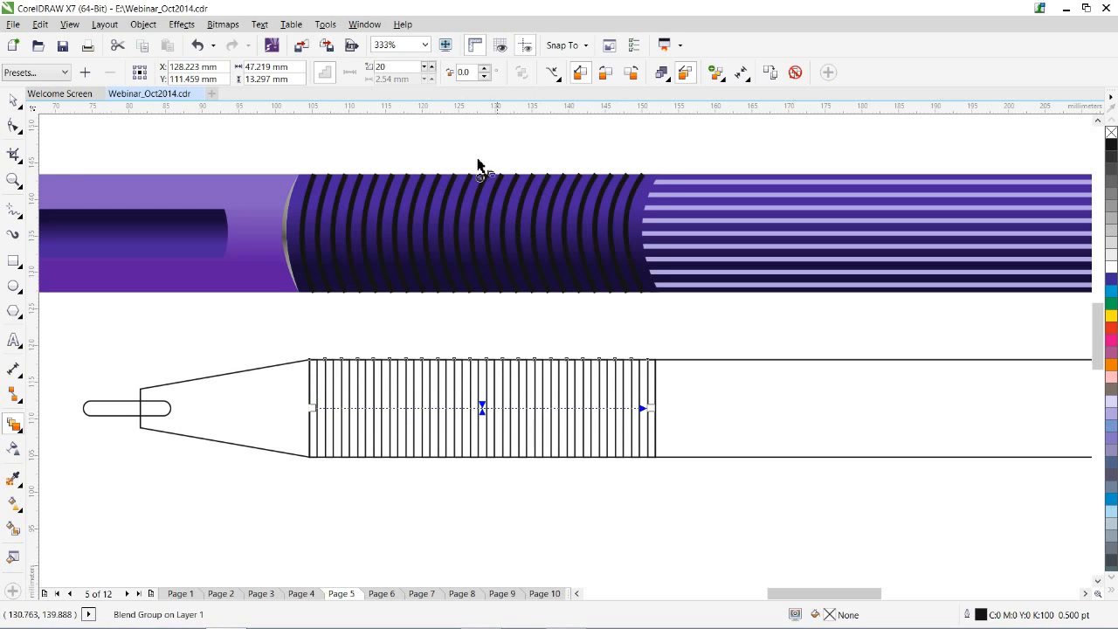
click(427, 75)
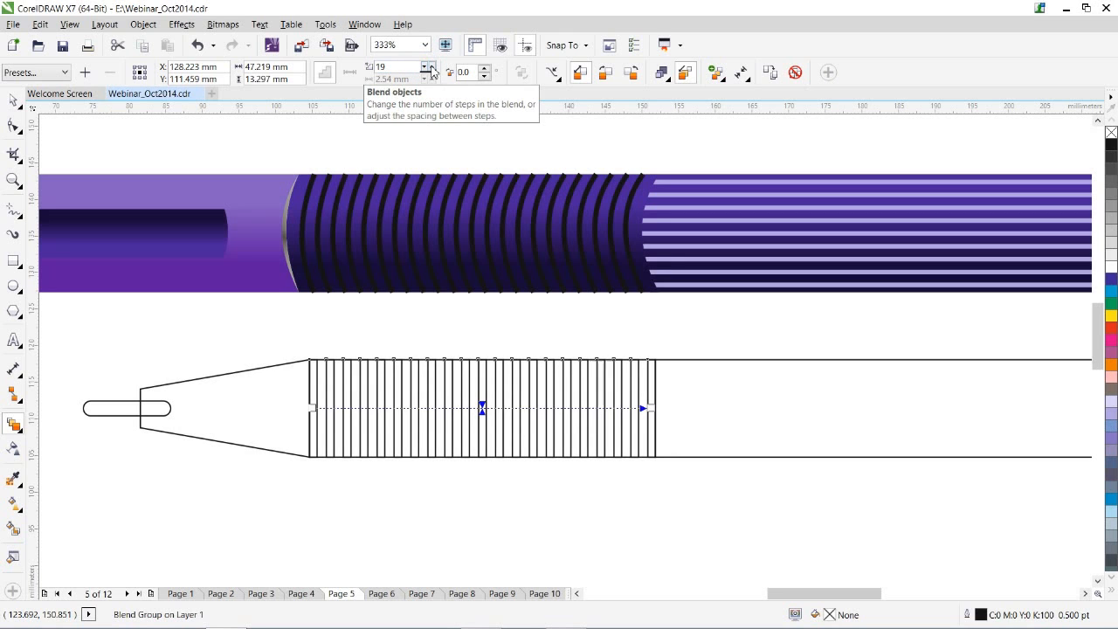
click(431, 67)
click(430, 67)
click(431, 67)
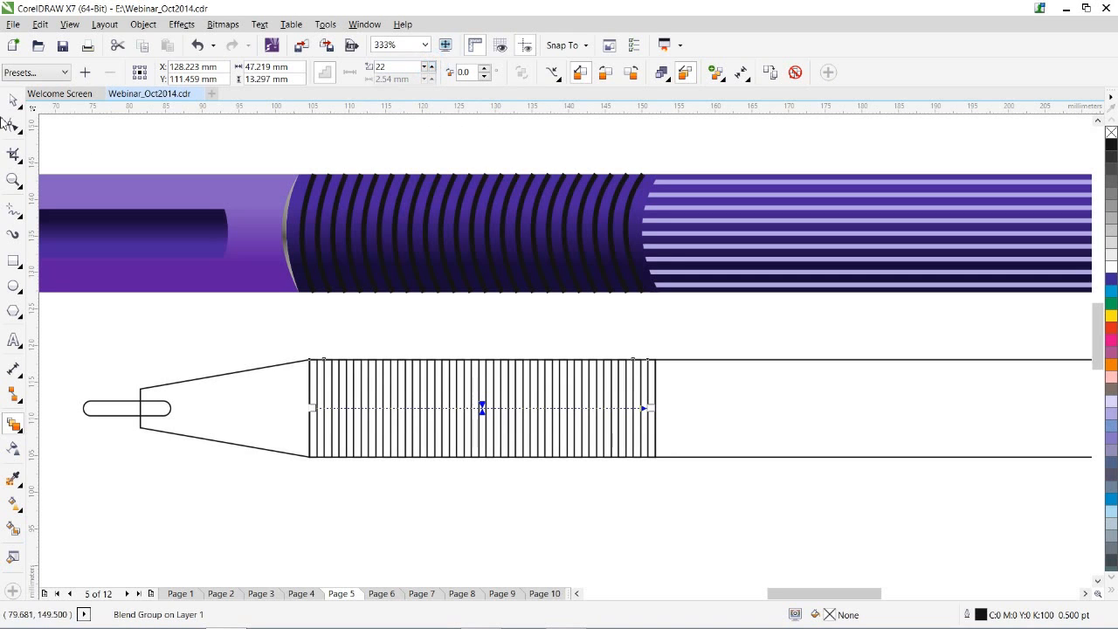
click(15, 102)
click(481, 340)
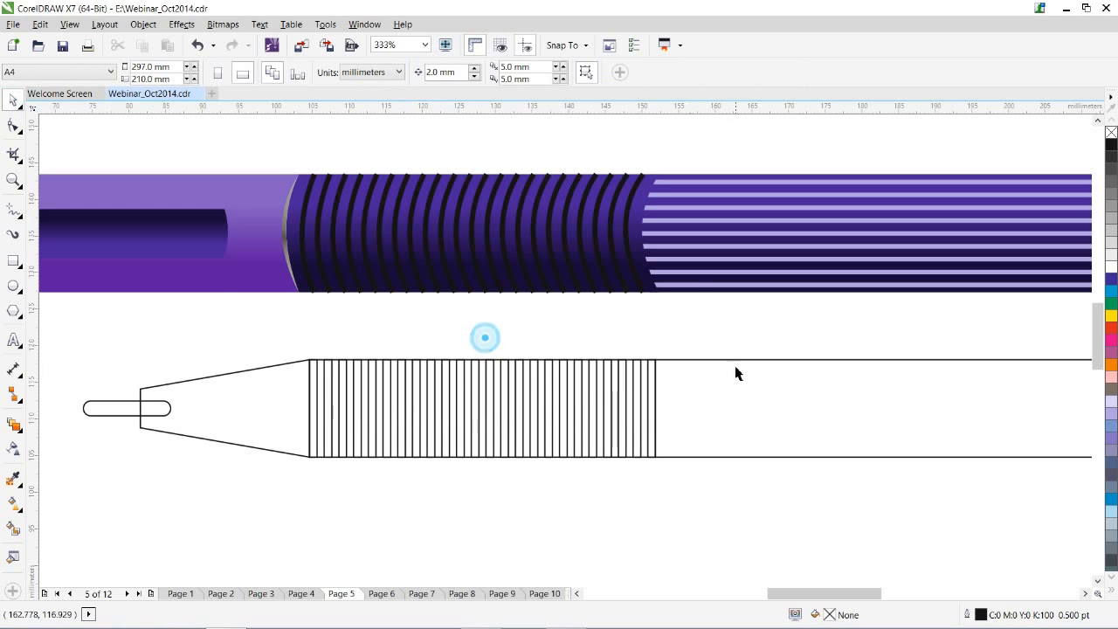
Create two full-length strips about 0.9 mm high from the 106 mm barrel rectangle, along its upper and lower edges.
click(748, 359)
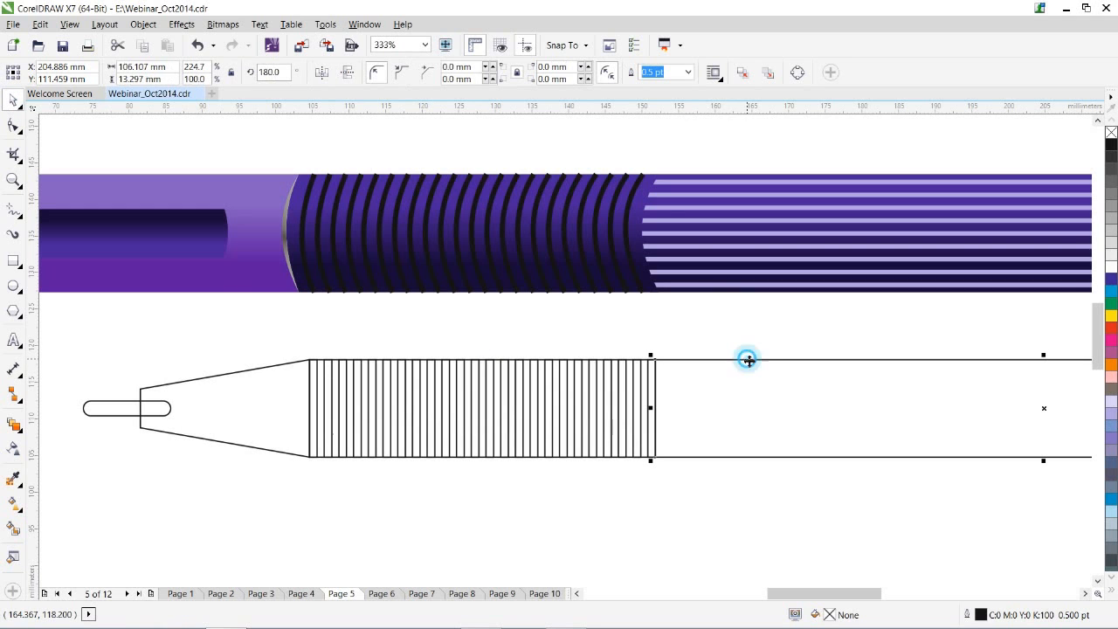
click(1084, 594)
click(1085, 594)
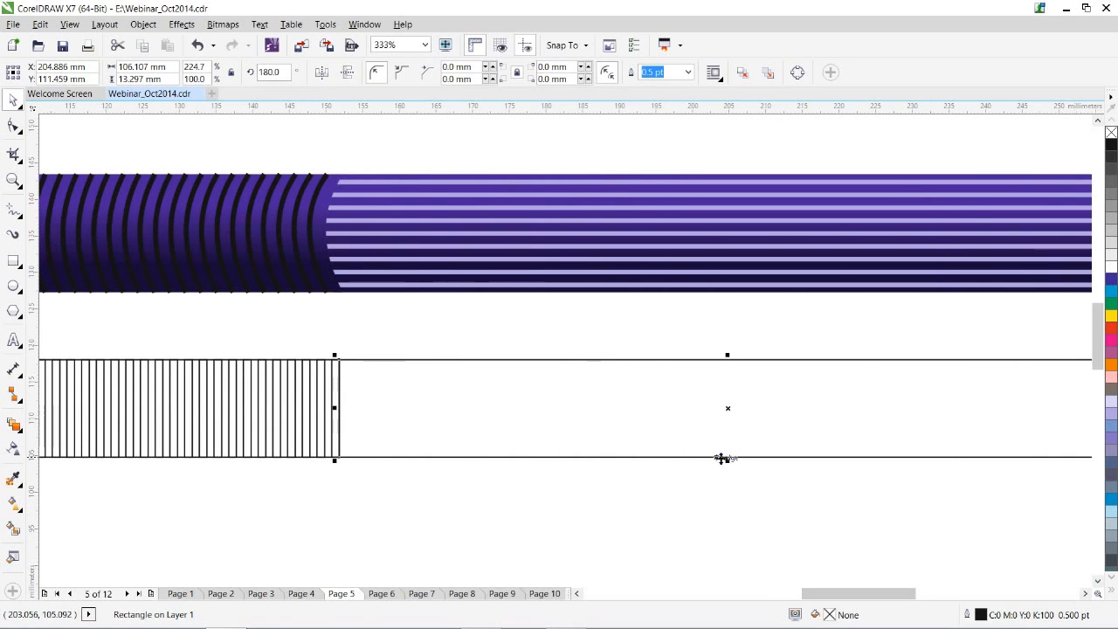
drag(729, 460, 690, 457)
click(698, 369)
Blend the barrel's two long horizontal strips with 4 steps to form evenly spaced lengthwise stripes.
click(13, 425)
drag(761, 452, 761, 371)
click(429, 74)
click(429, 74)
click(429, 74)
click(429, 74)
click(429, 75)
click(429, 74)
click(429, 74)
click(429, 74)
click(429, 74)
click(429, 75)
click(428, 74)
click(428, 75)
click(429, 74)
click(429, 74)
click(429, 74)
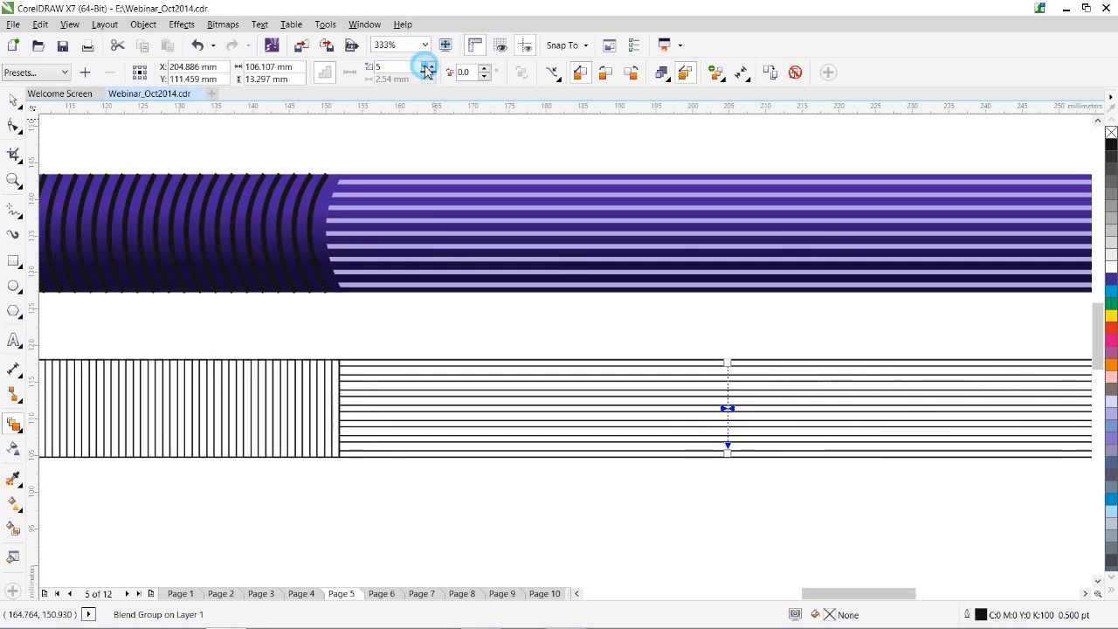
click(429, 74)
Place a copy of the 47 mm grip rectangle about 16 mm straight below the ribbed grip.
click(16, 179)
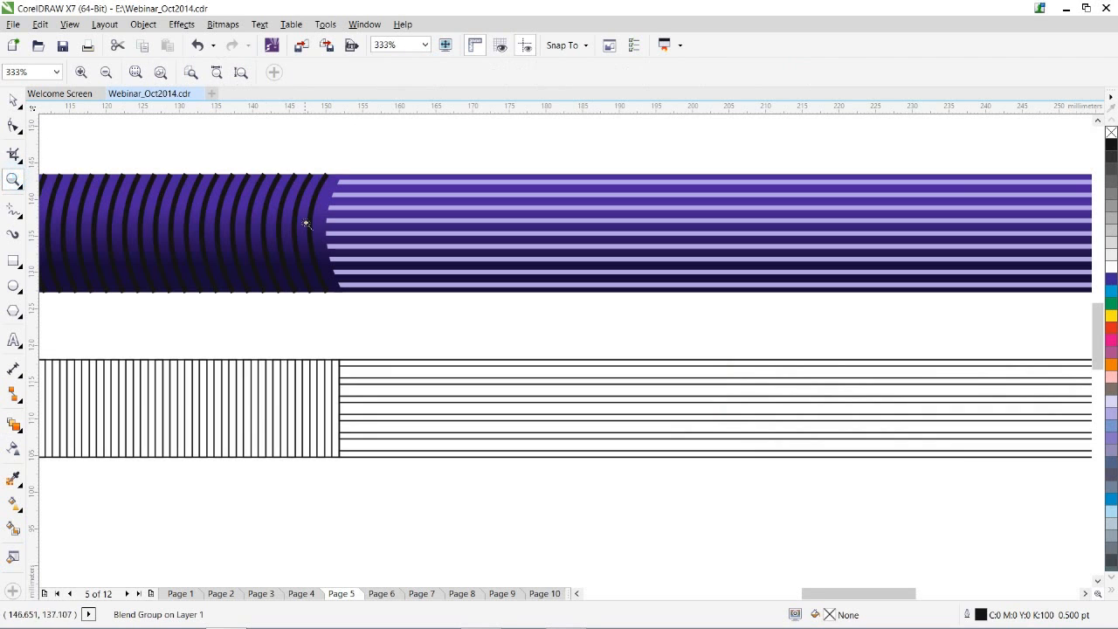
right_click(325, 269)
drag(280, 252, 831, 393)
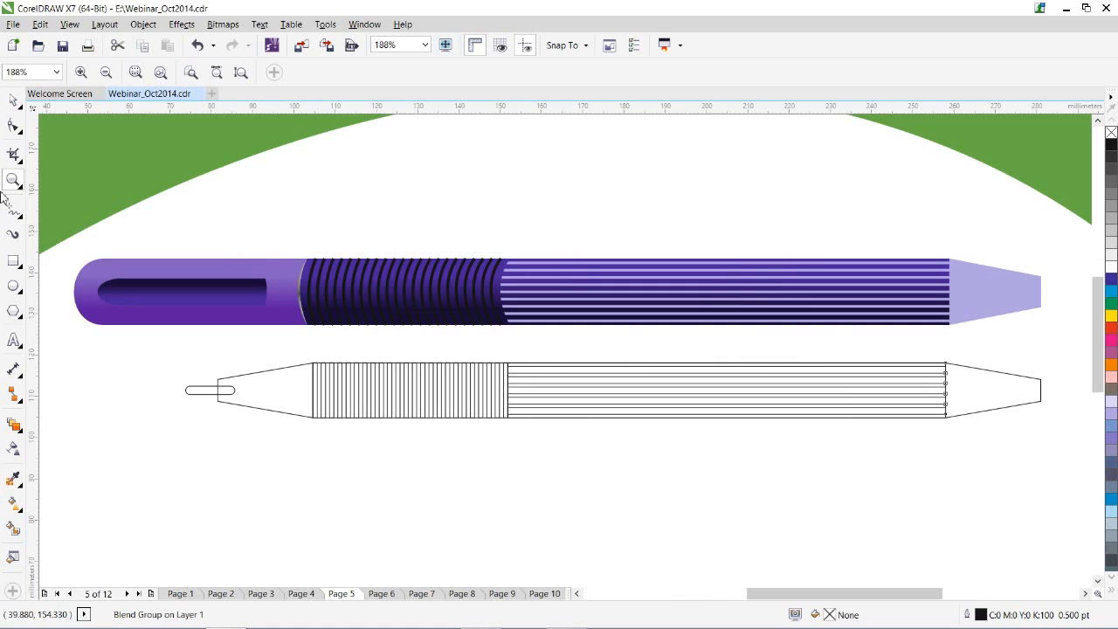
click(13, 100)
click(464, 331)
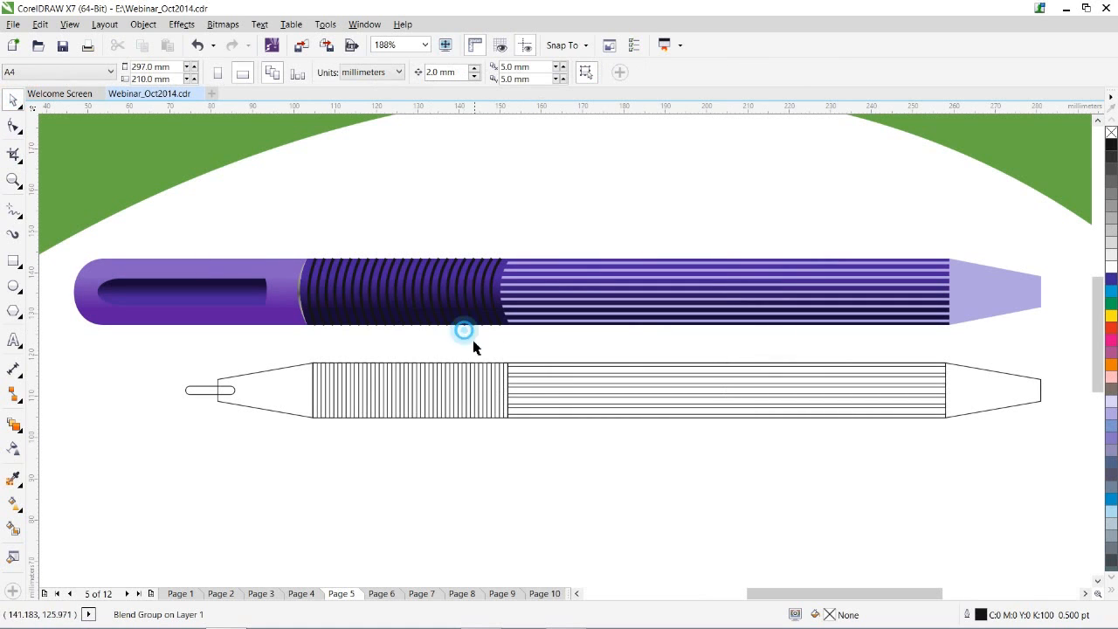
drag(289, 345, 340, 421)
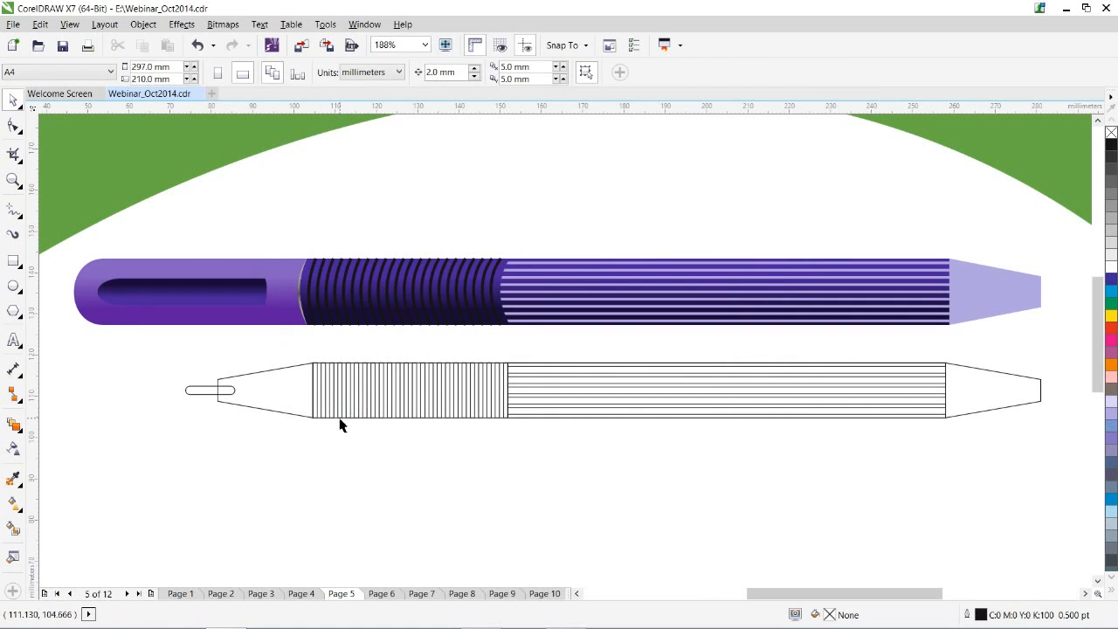
click(341, 417)
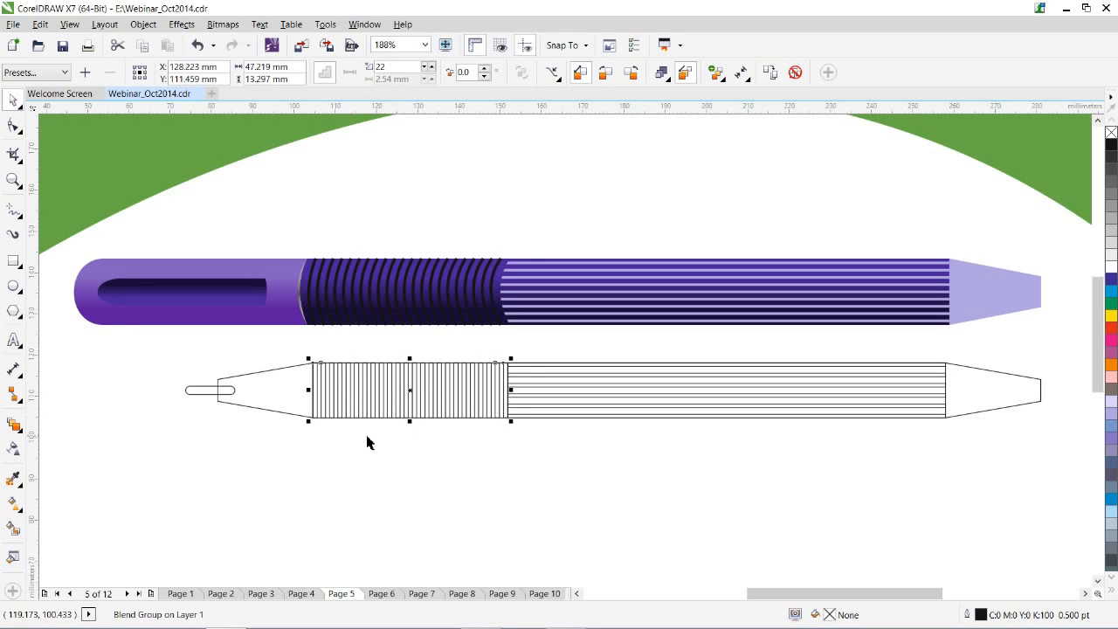
click(13, 179)
drag(280, 337, 591, 466)
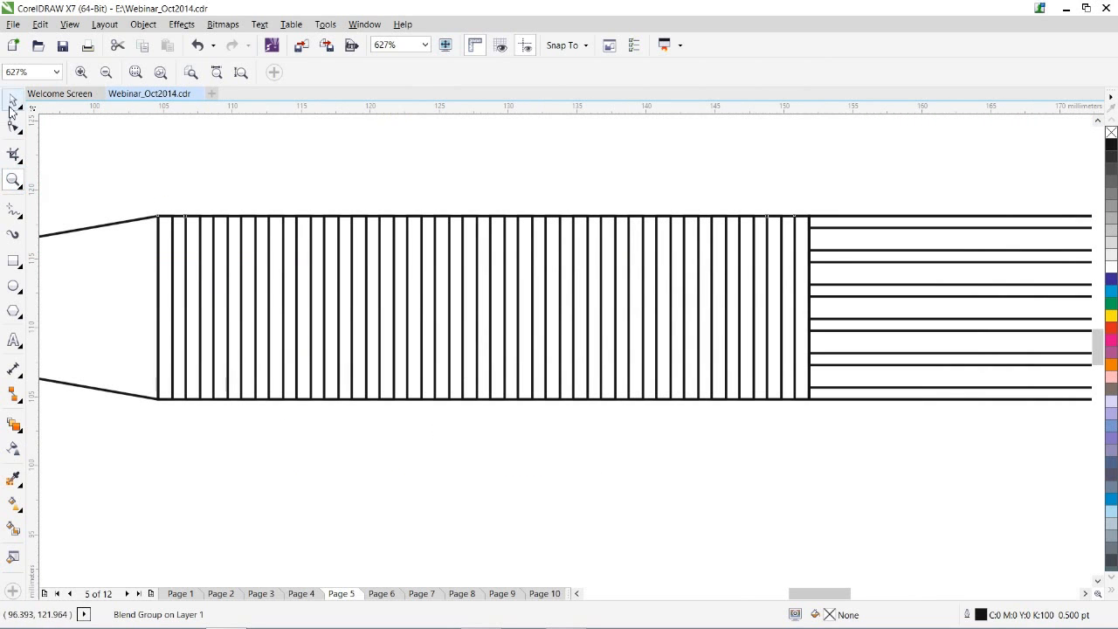
click(14, 99)
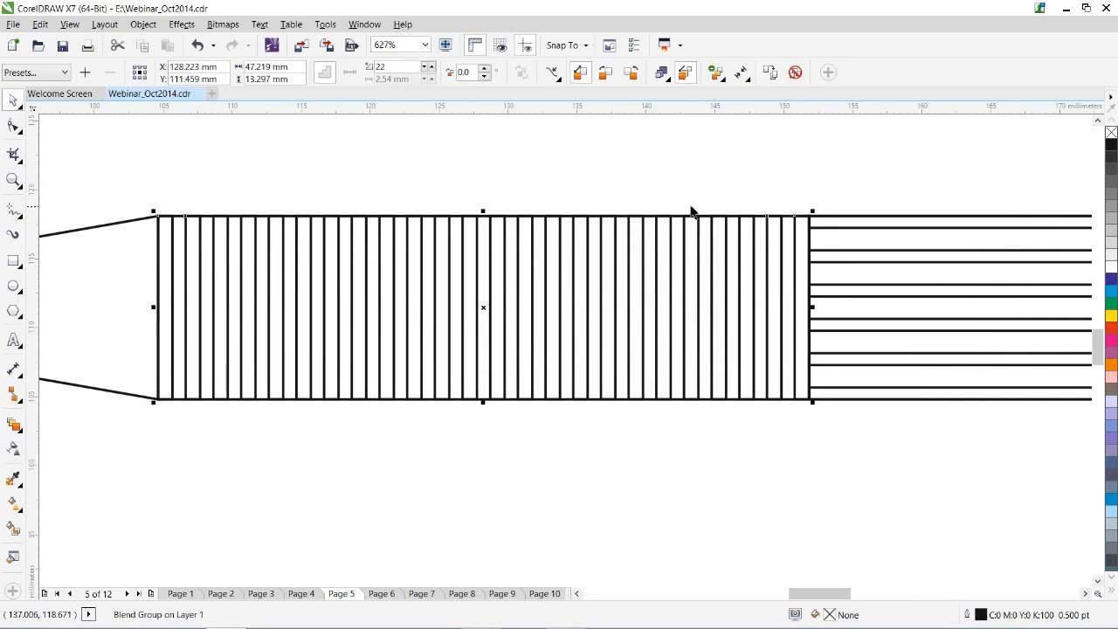
click(512, 400)
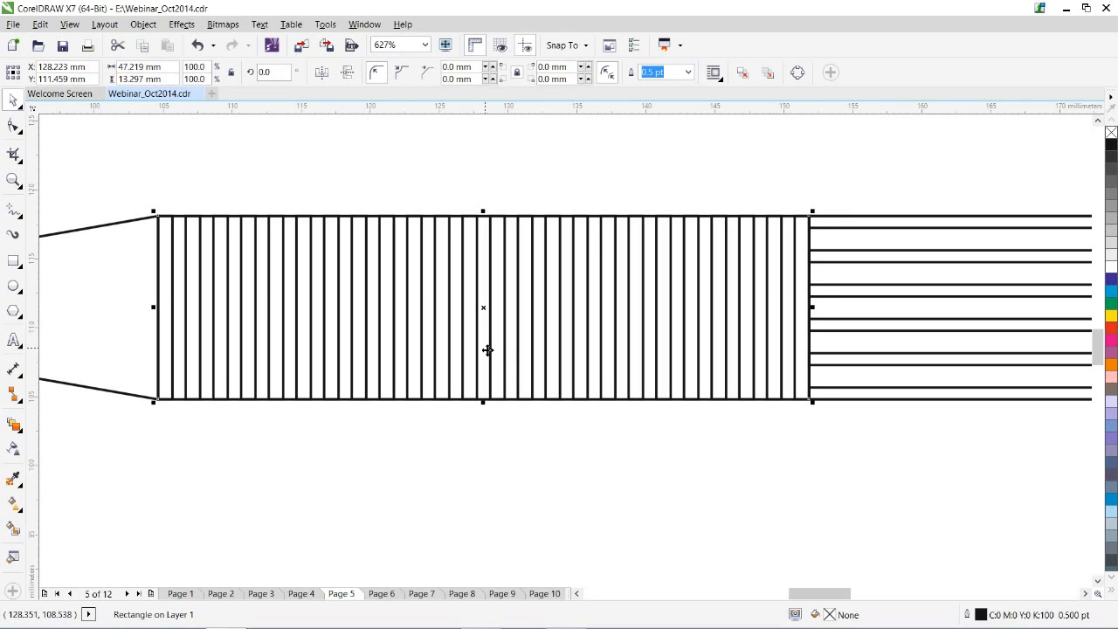
drag(487, 311, 484, 532)
Examine the finished pen's rounded cap end and slot as the model for the copied rectangle.
click(1098, 582)
click(1098, 581)
click(1098, 582)
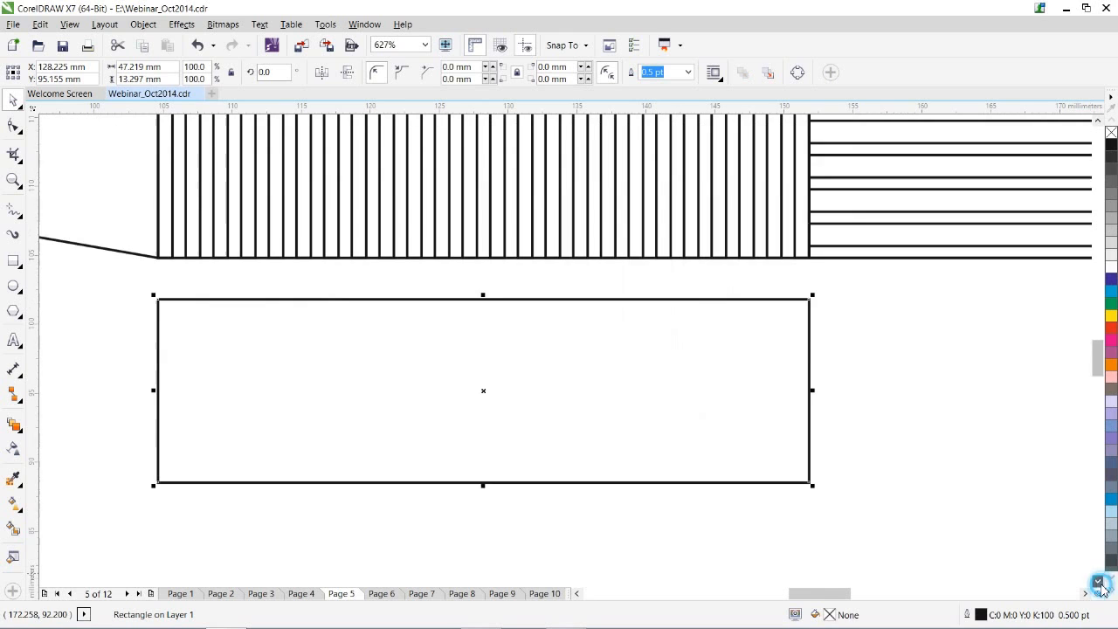
click(11, 128)
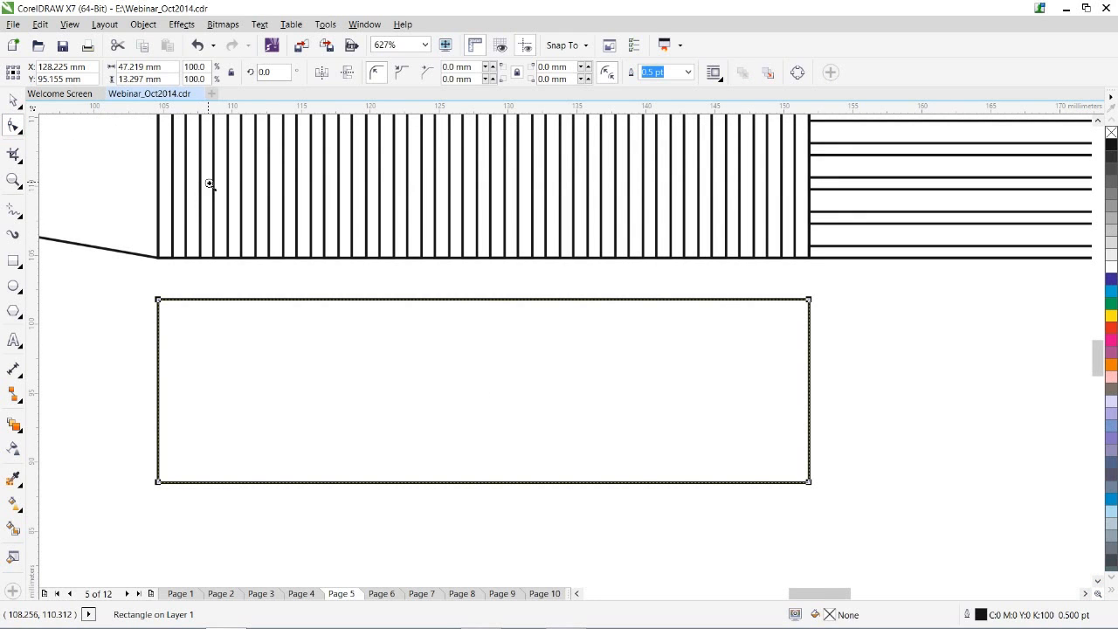
scroll(213, 189, down, 2)
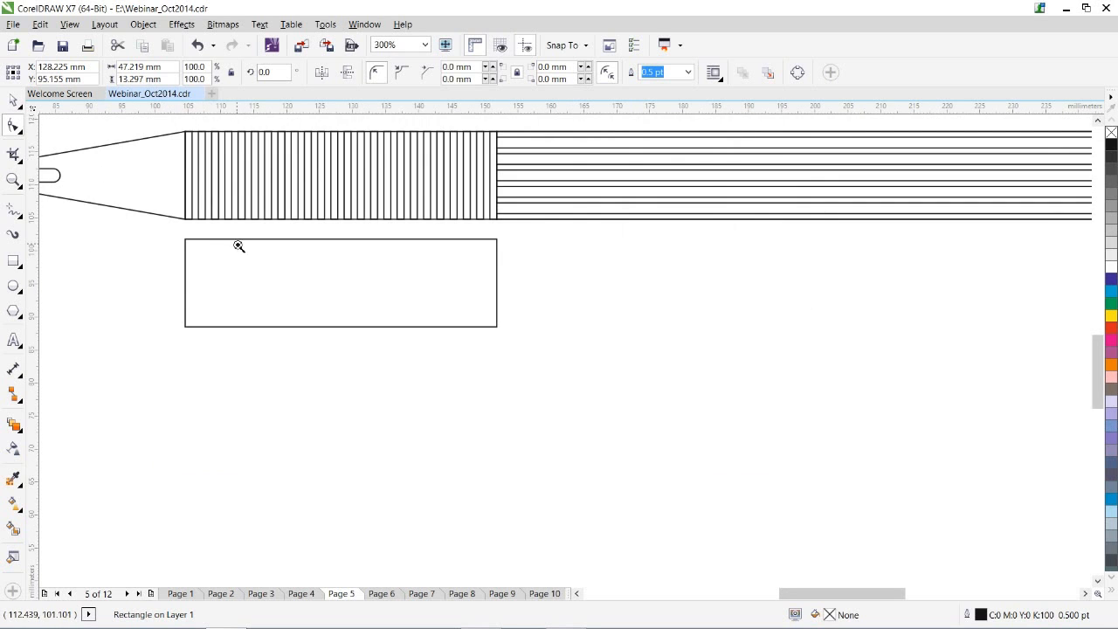
scroll(239, 246, down, 1)
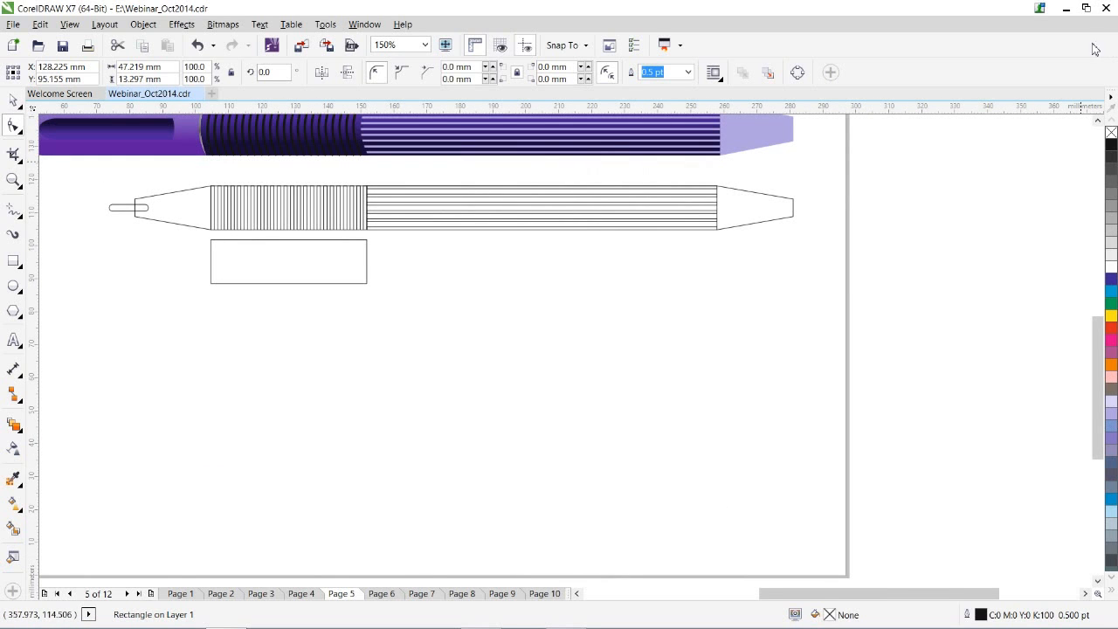
click(1094, 118)
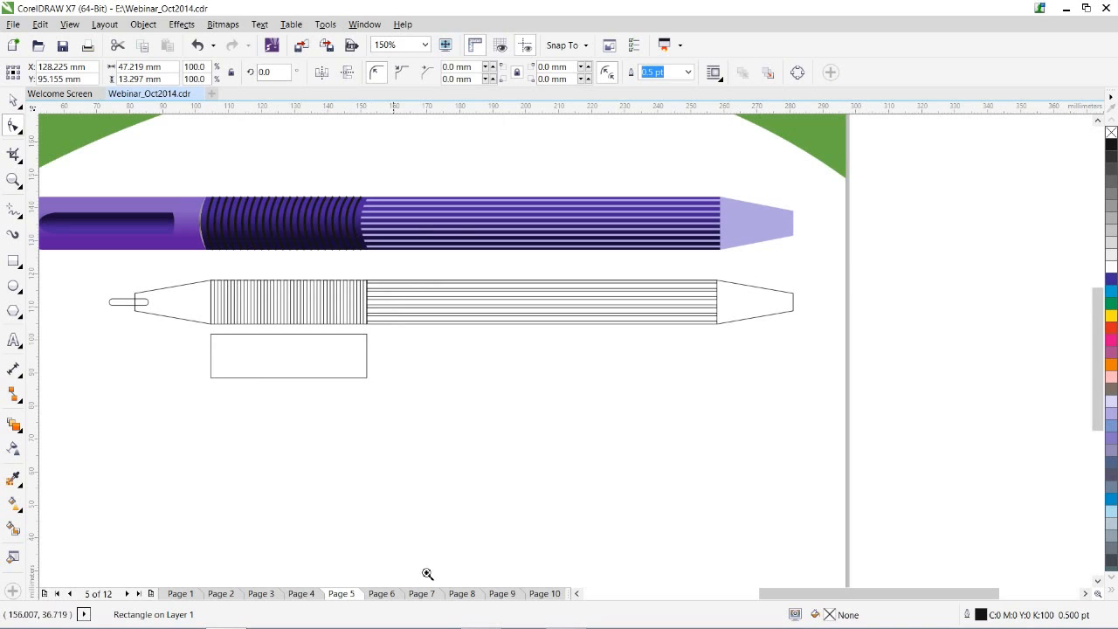
click(576, 593)
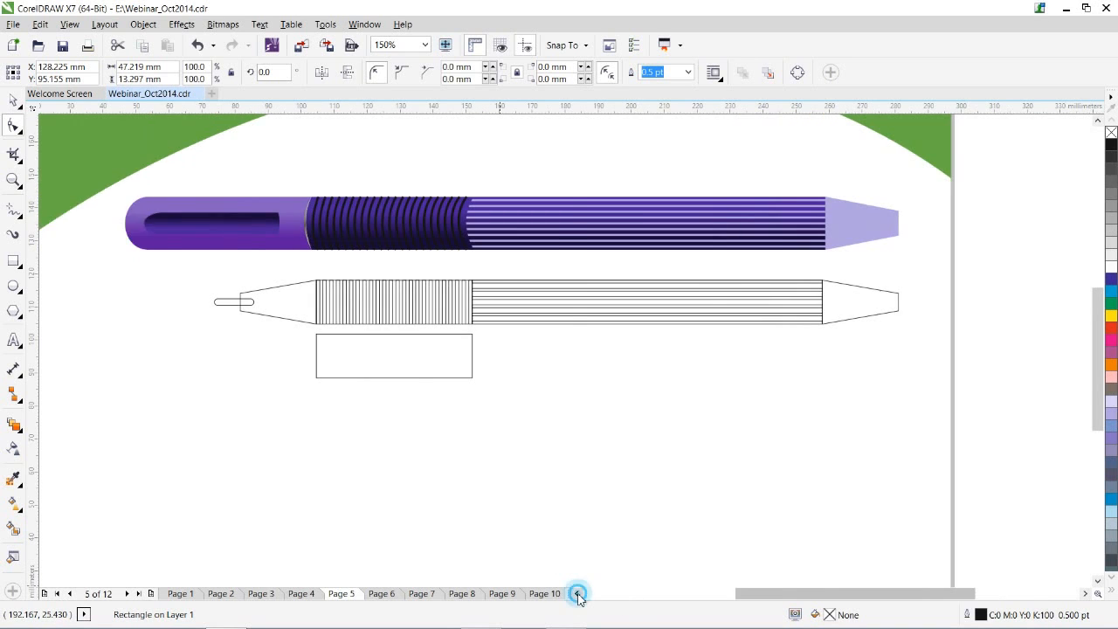
click(576, 593)
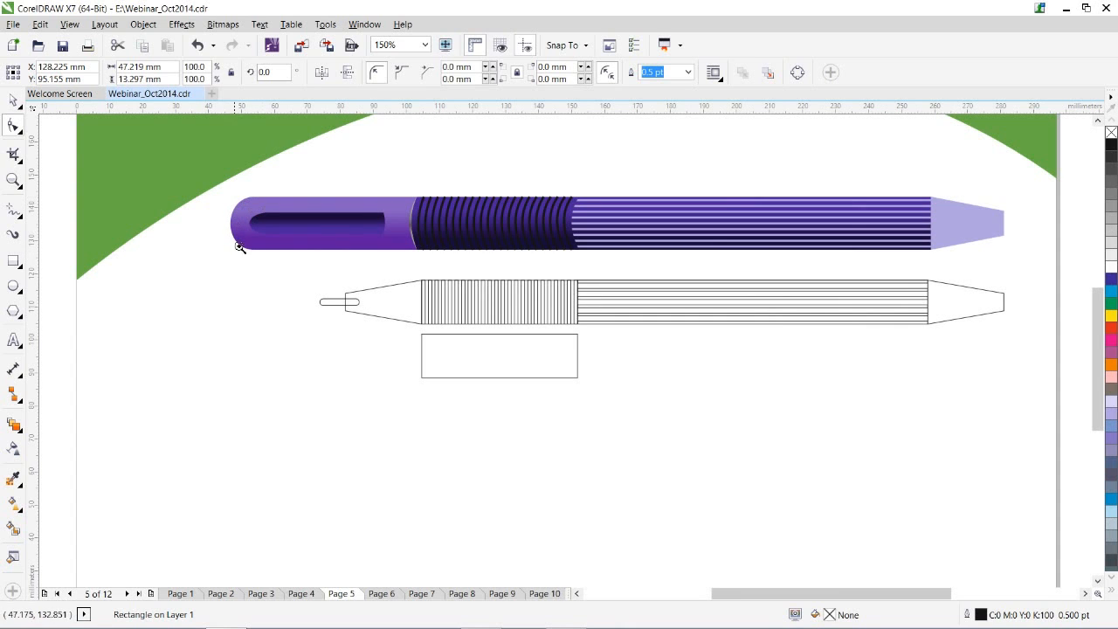
Round only the two left corners of the copied rectangle to about 6.6 mm, undoing a trial rounding of all four corners.
click(18, 128)
key(F2)
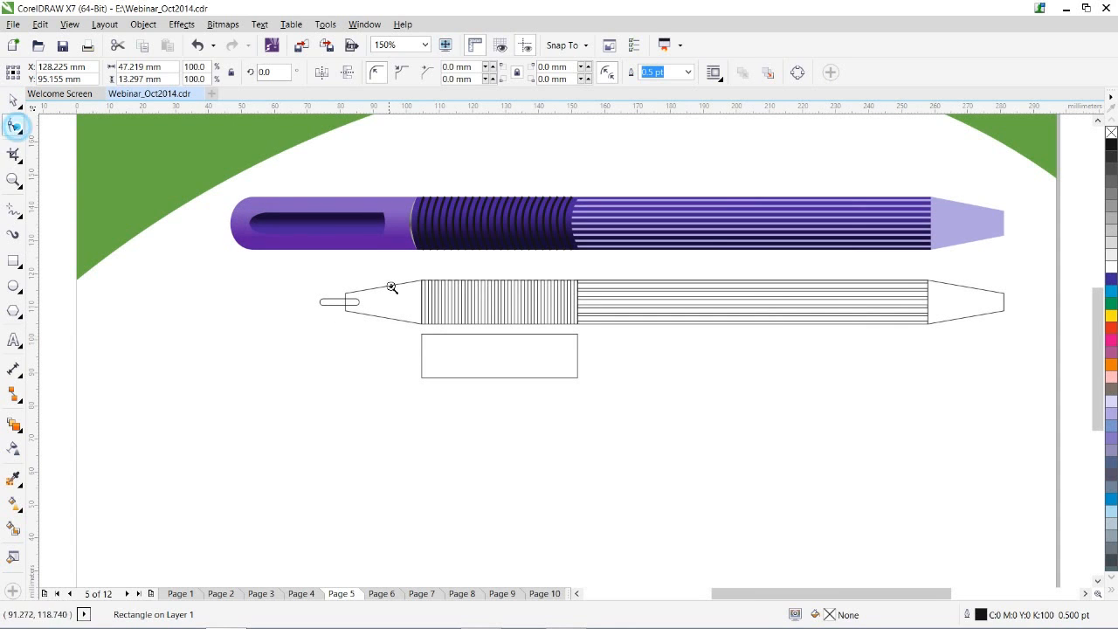
click(424, 352)
click(10, 125)
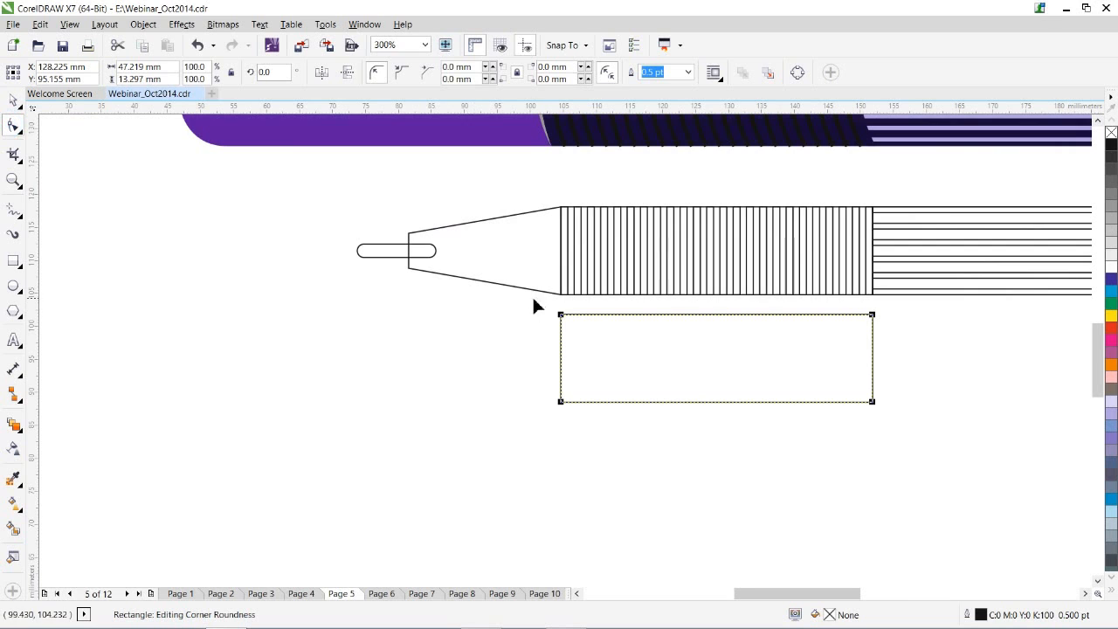
mouse_move(562, 319)
mouse_down()
mouse_move(582, 317)
mouse_move(569, 315)
mouse_up()
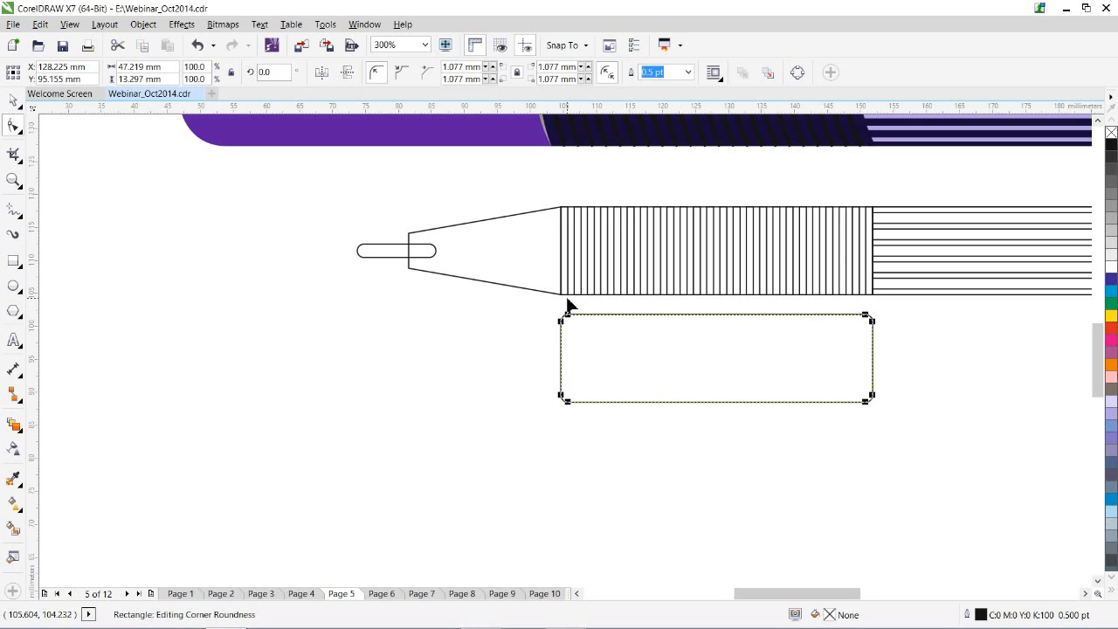
key(ctrl+z)
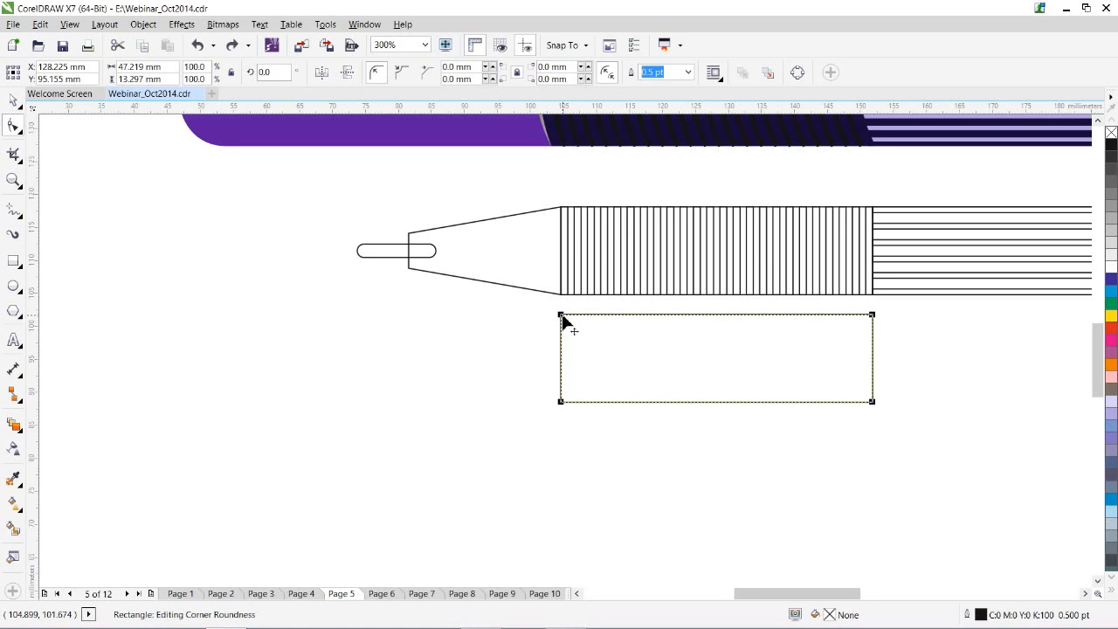
drag(563, 317, 614, 316)
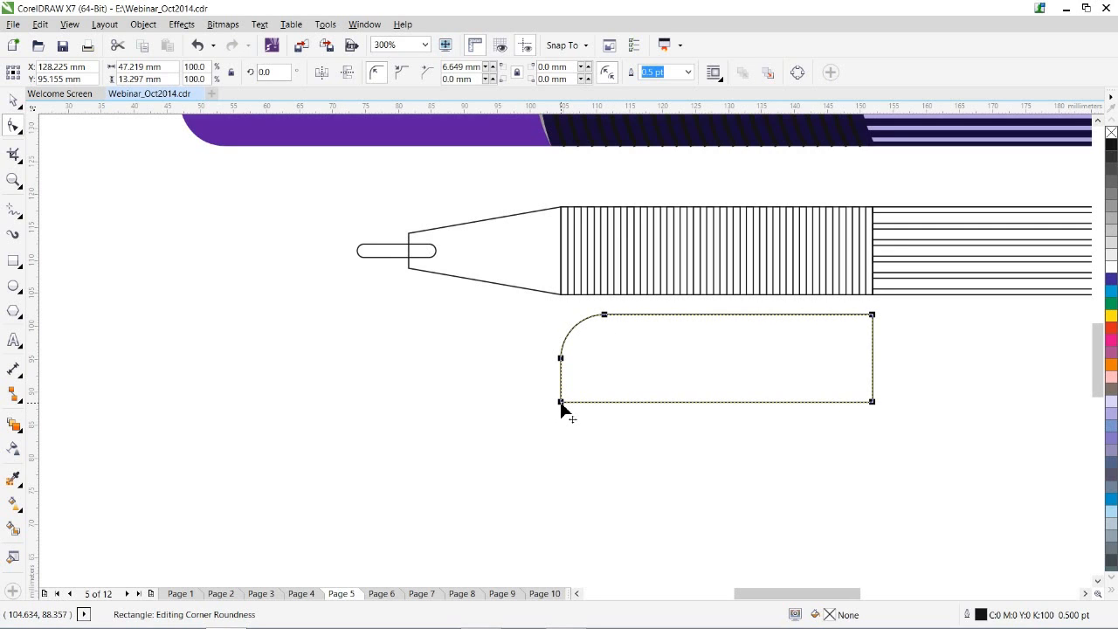
drag(561, 403, 617, 399)
click(13, 99)
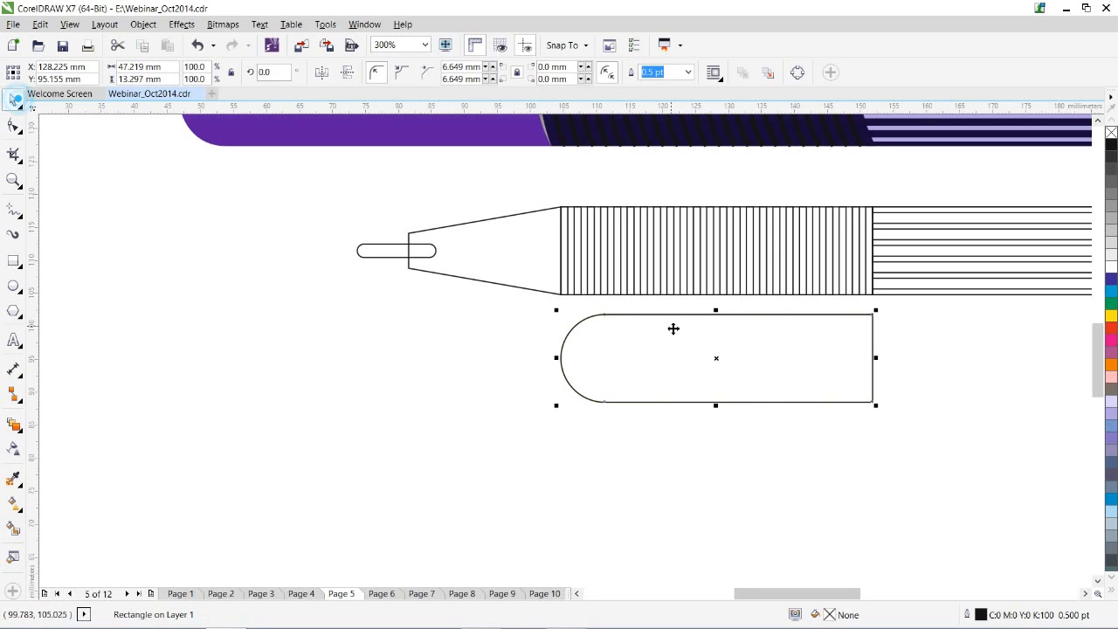
Add a centred inner copy of the rounded cap shape and scale it to about 38.3 × 3.4 mm as its slot.
drag(877, 405, 865, 399)
right_click(865, 399)
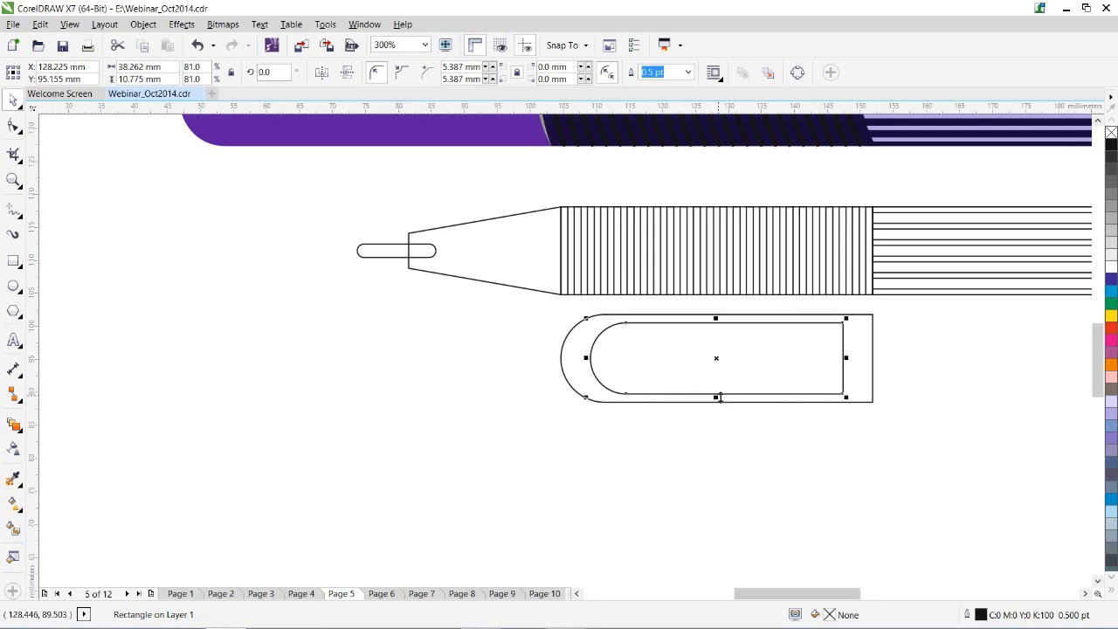
drag(718, 397, 717, 374)
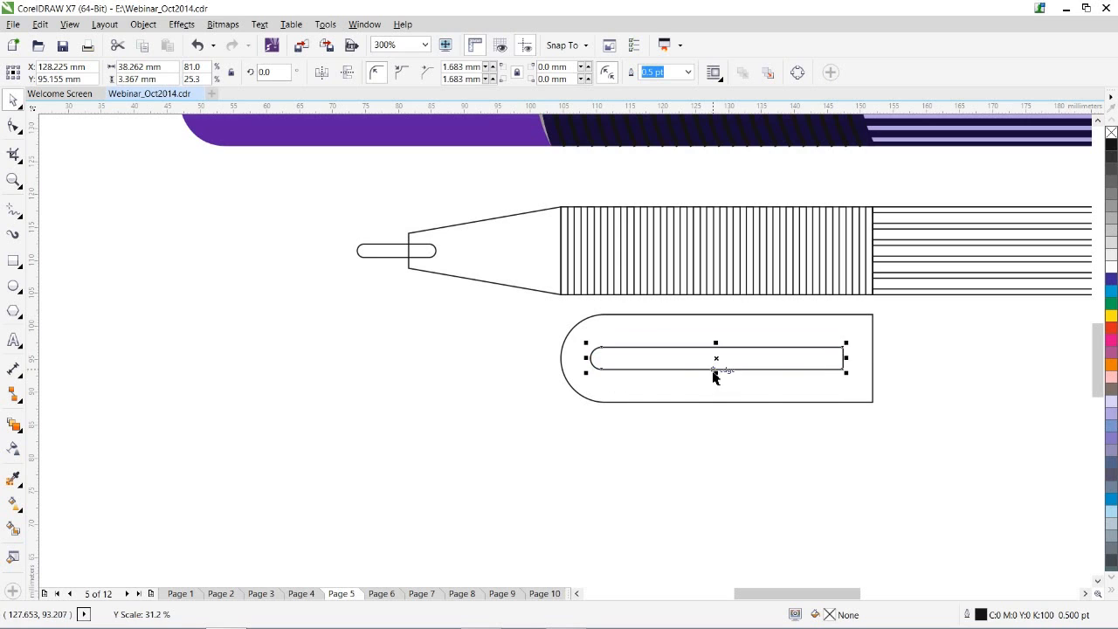
Shorten the slot inside the rounded cap to about 33.9 mm, keeping its rounded end in place.
drag(843, 358, 819, 359)
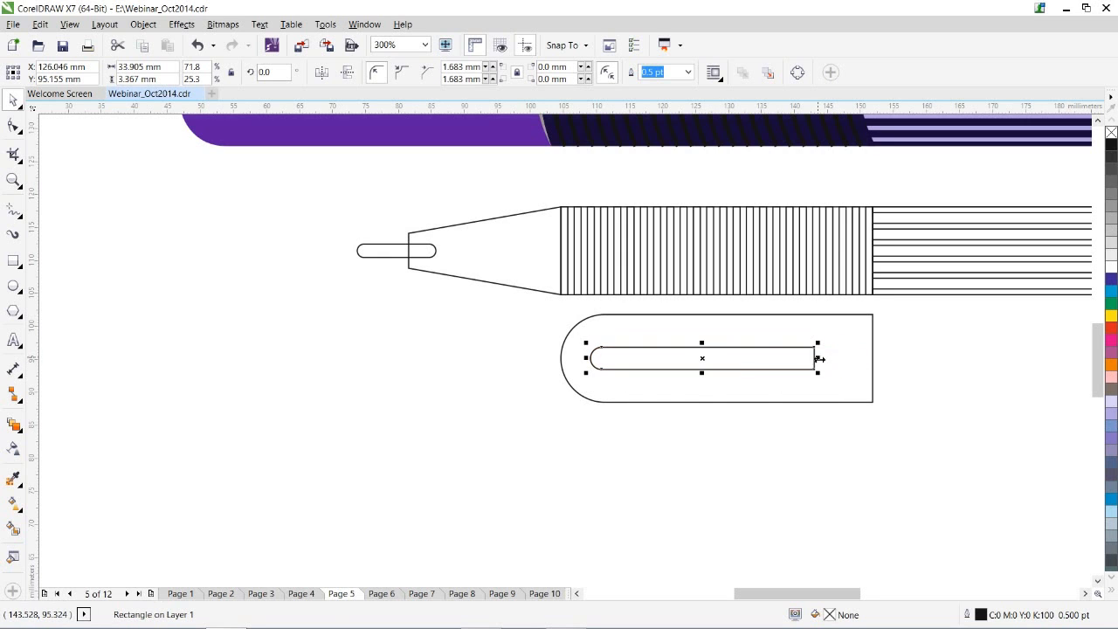
click(13, 180)
key(F3)
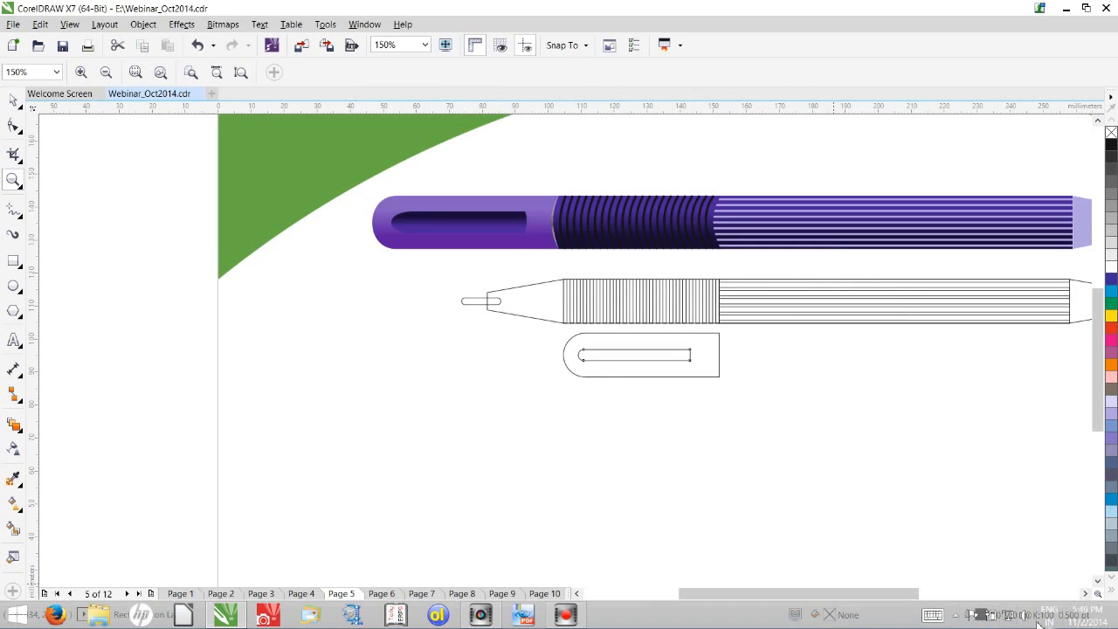
click(1086, 593)
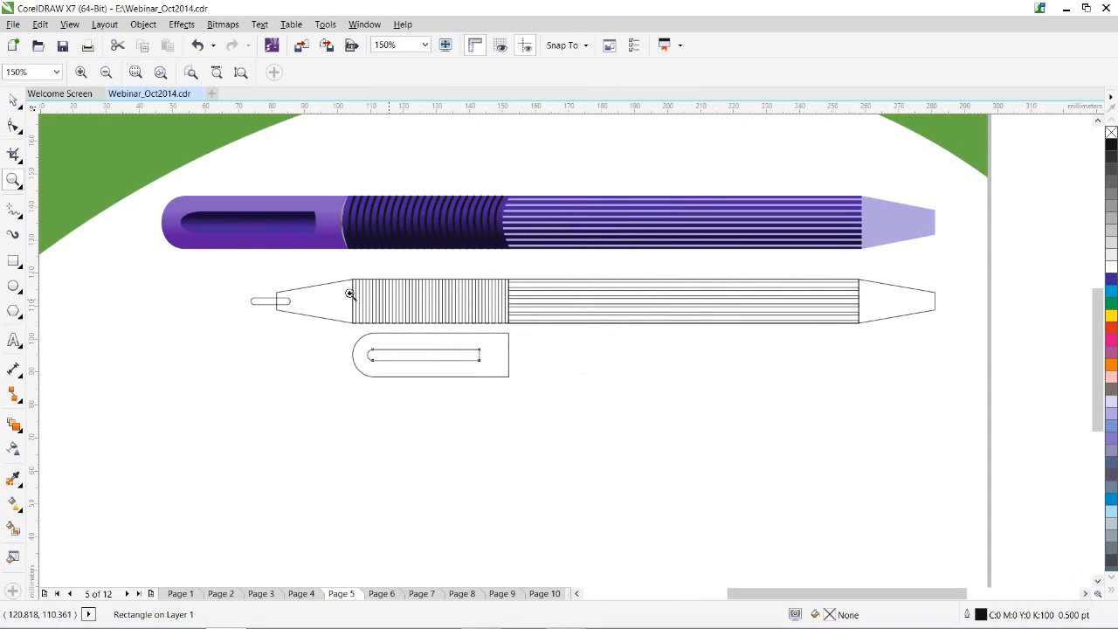
click(10, 99)
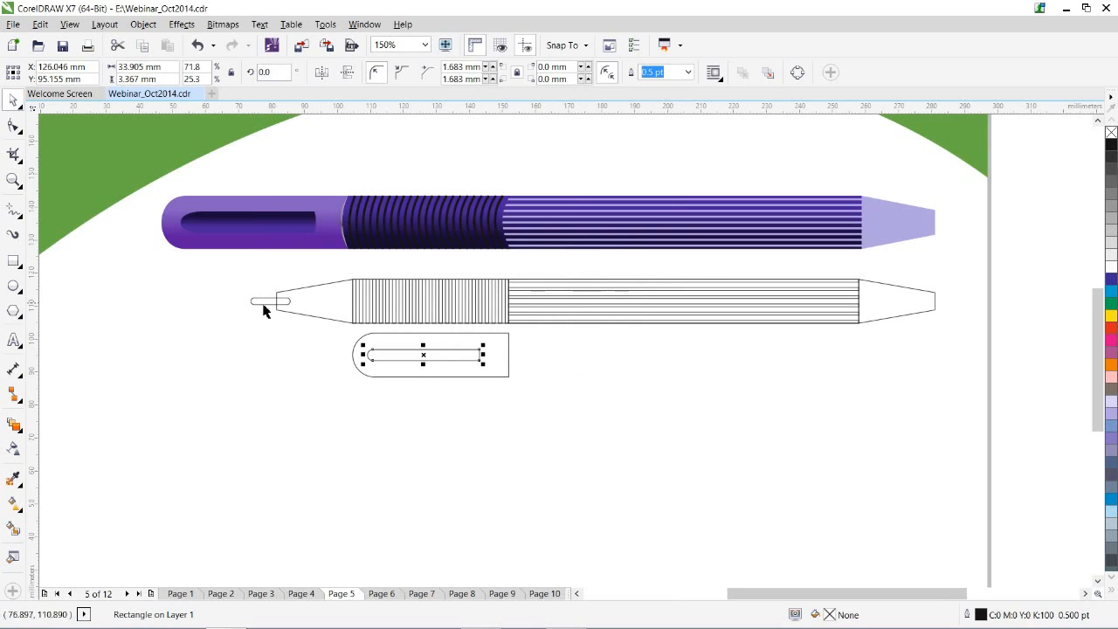
click(287, 317)
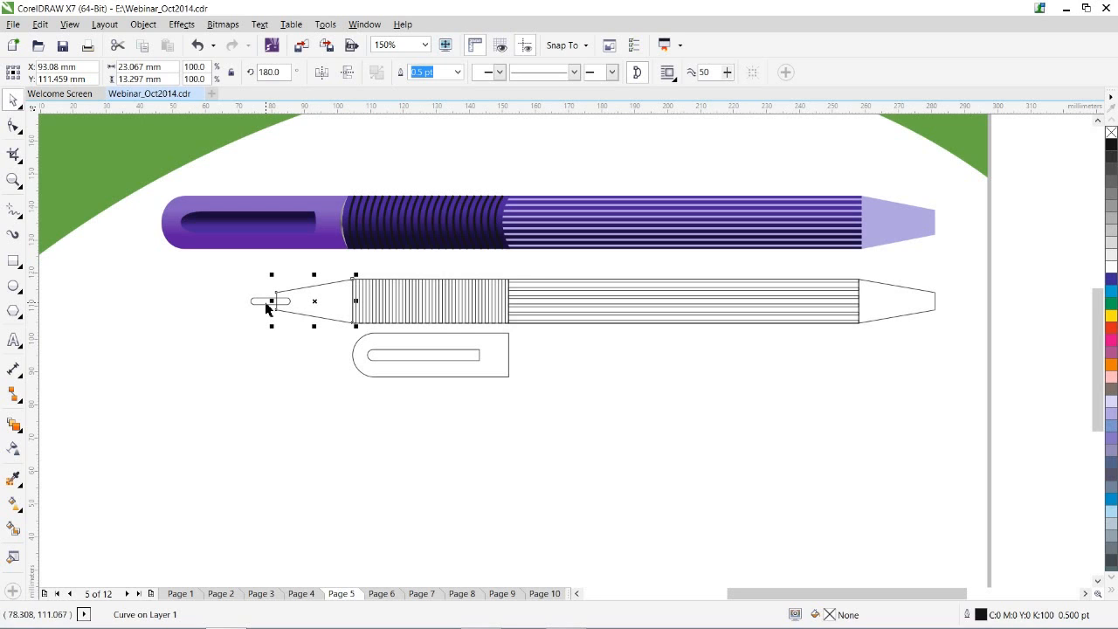
click(206, 295)
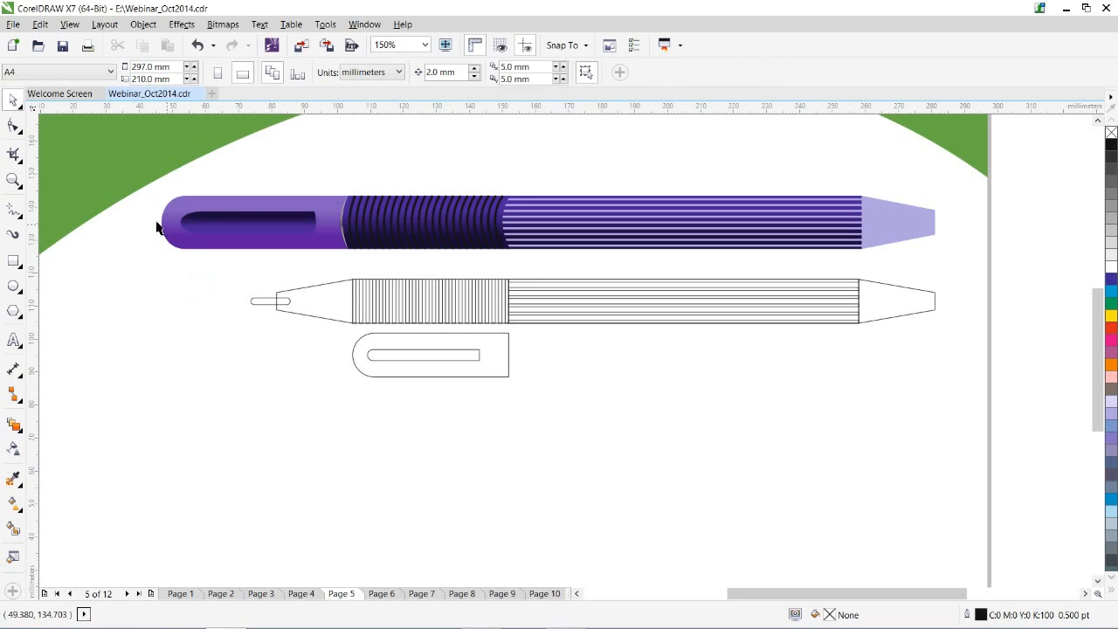
Compare the construction of both pens in Wireframe view, returning to Enhanced view and the tools list on page 4.
click(69, 24)
click(100, 59)
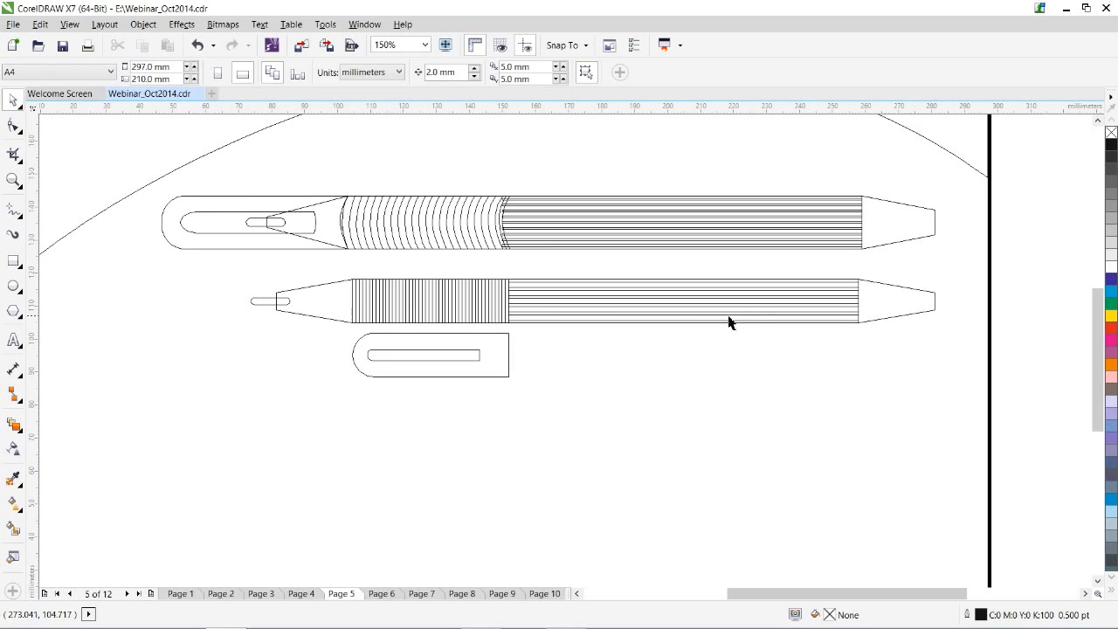
click(69, 24)
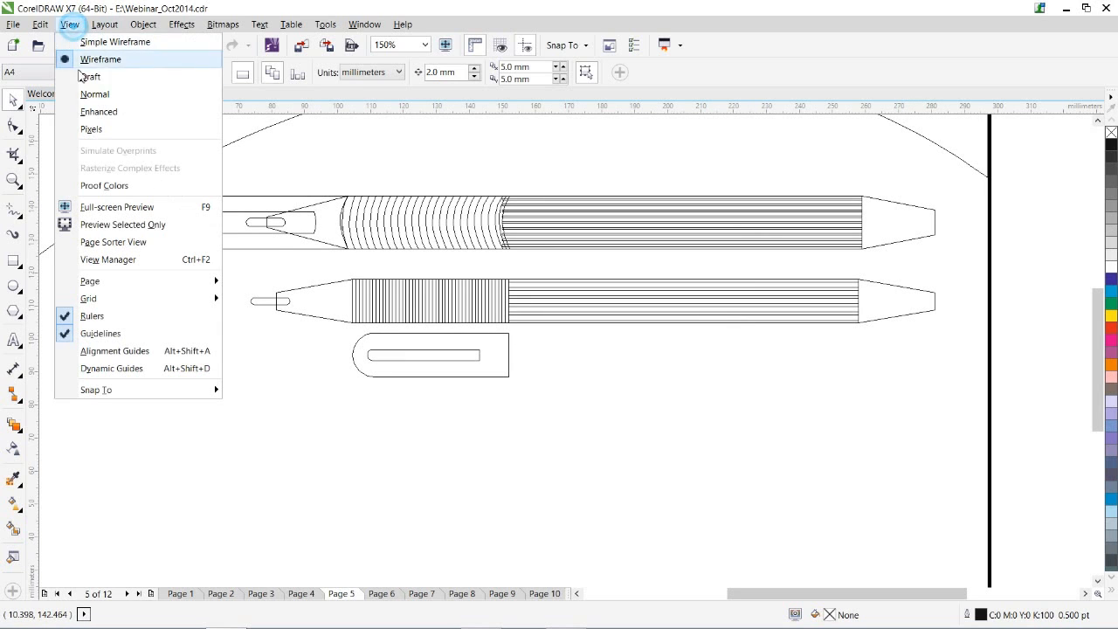
click(99, 113)
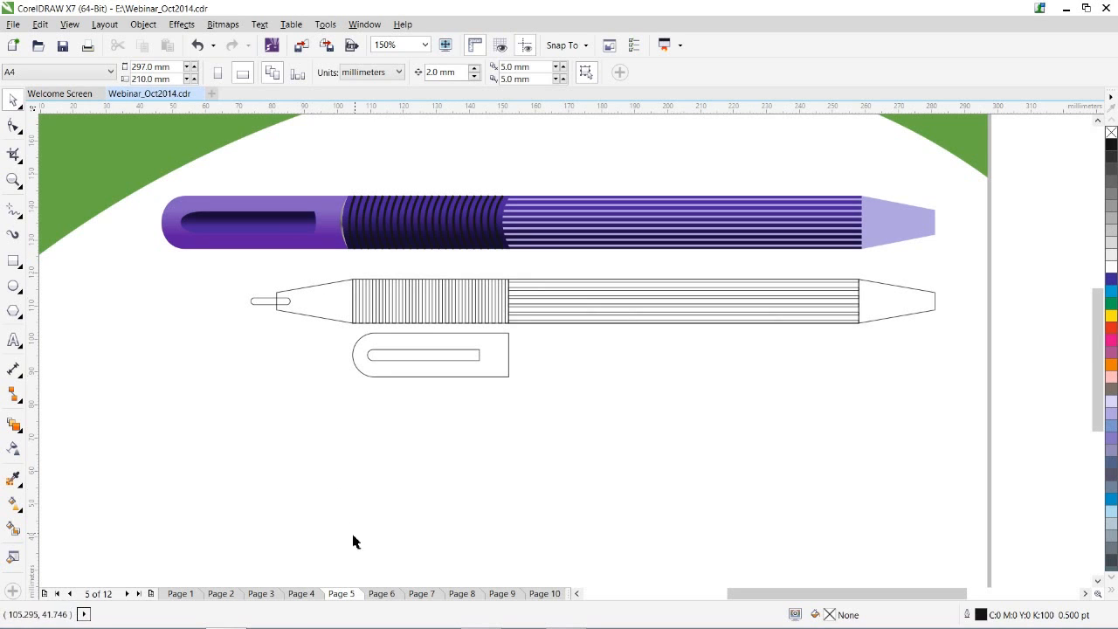
click(301, 594)
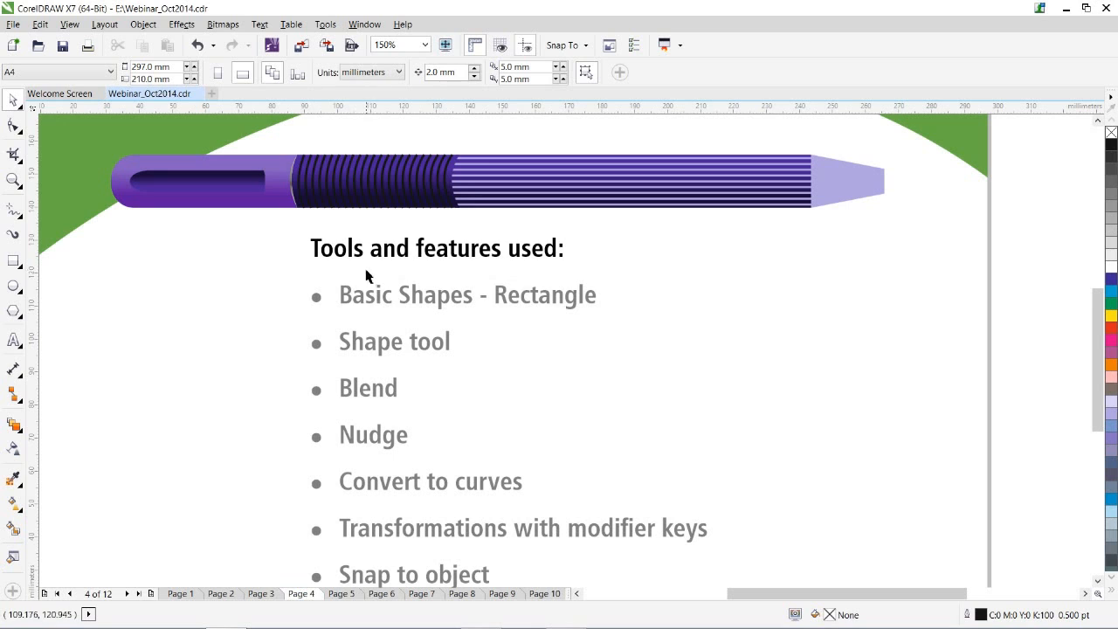
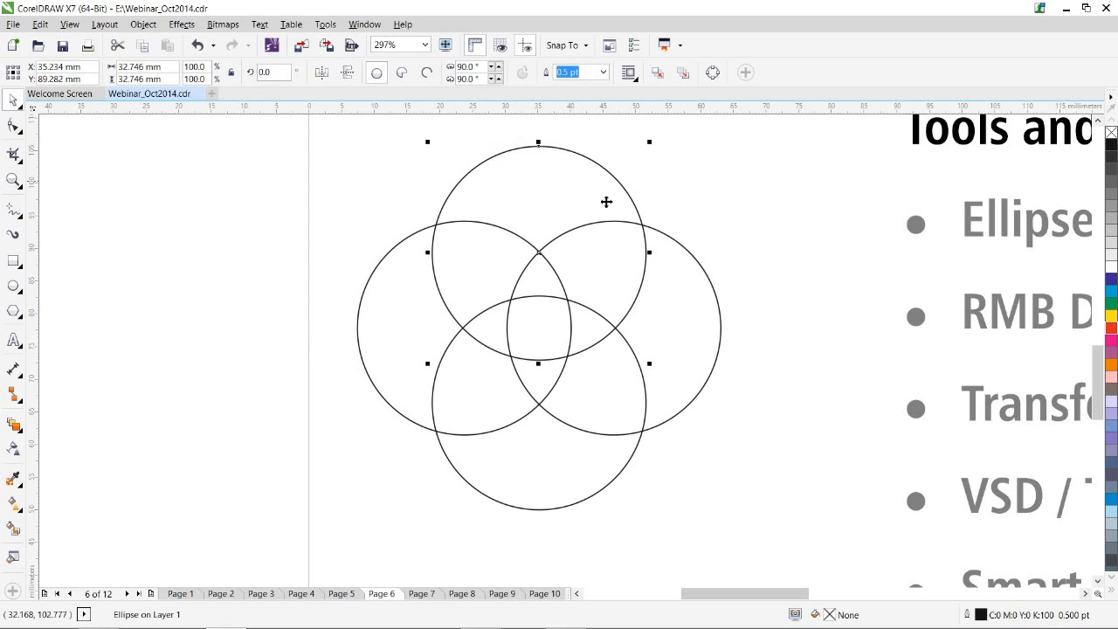
Try trimming the right circle with the top circle, moving the crescent aside as a check and undoing the move.
shift+click(684, 252)
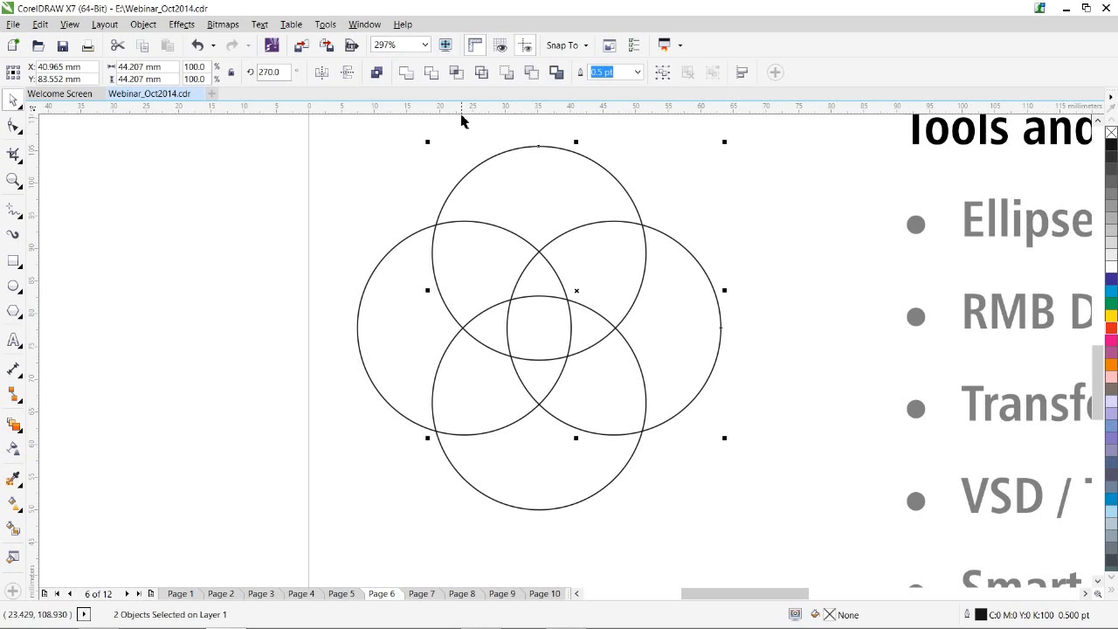
click(431, 75)
click(617, 330)
drag(632, 334, 746, 338)
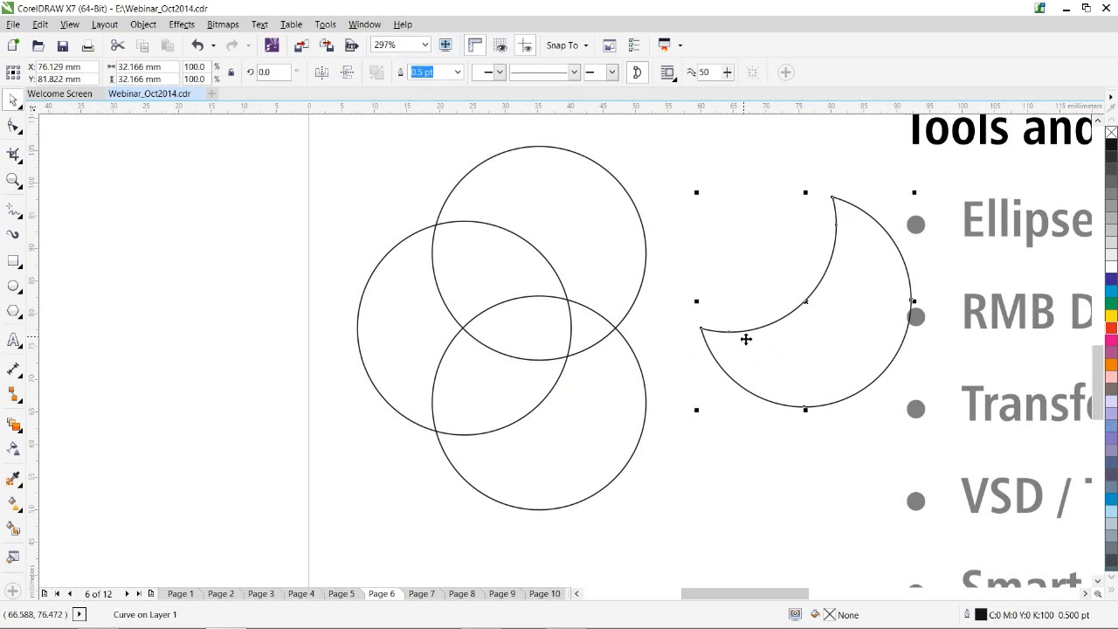
key(ctrl+z)
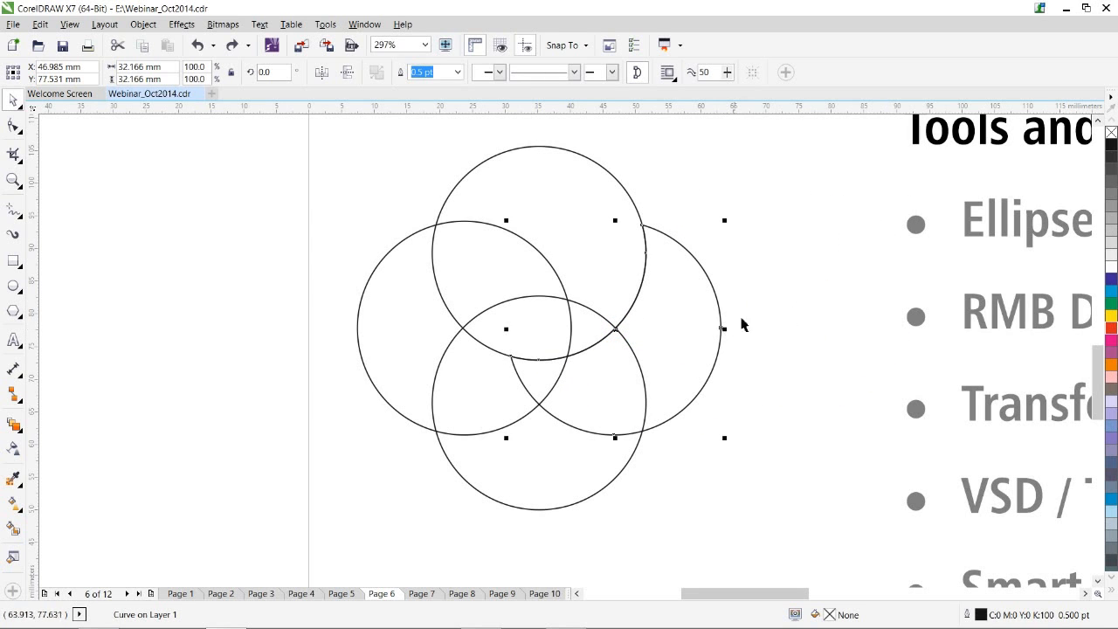
Try trimming the bottom circle with the right crescent, and undo back to four full circles.
click(749, 317)
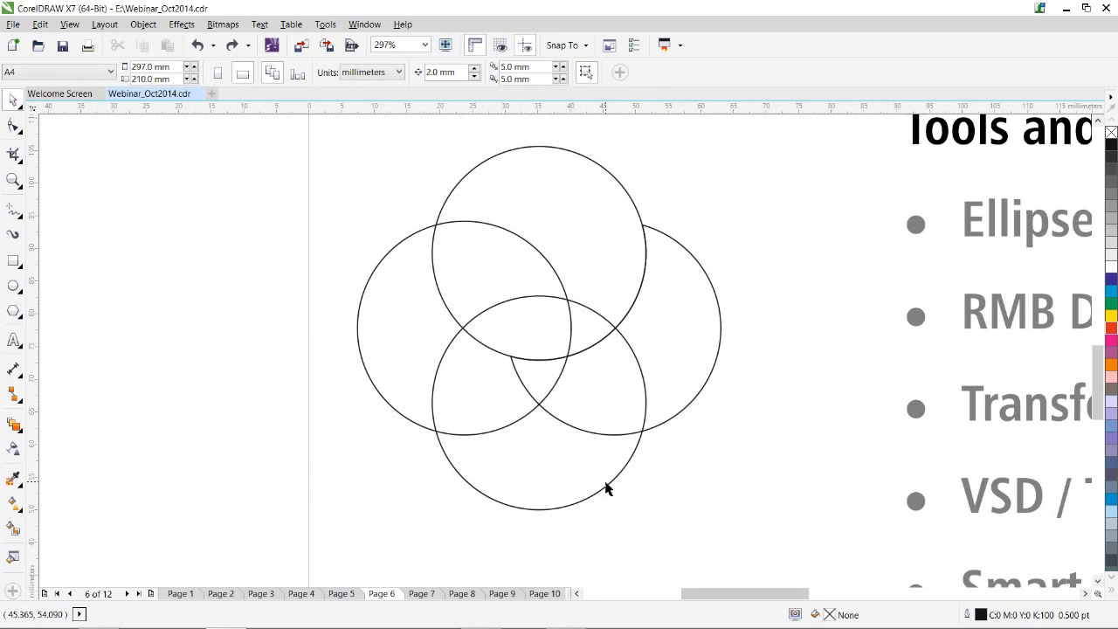
click(709, 383)
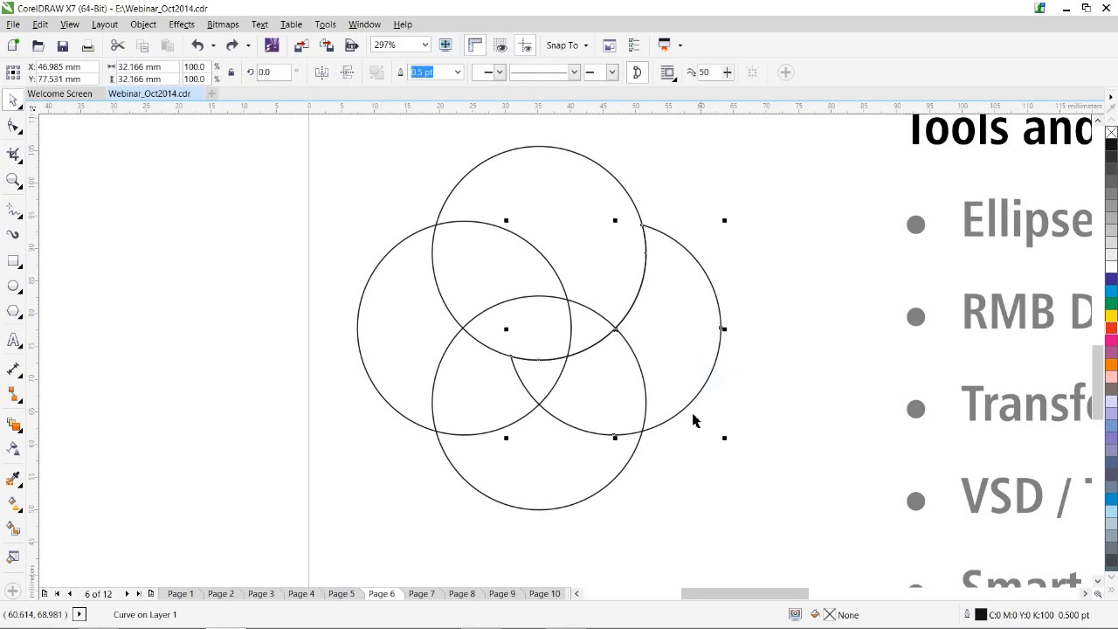
shift+click(598, 498)
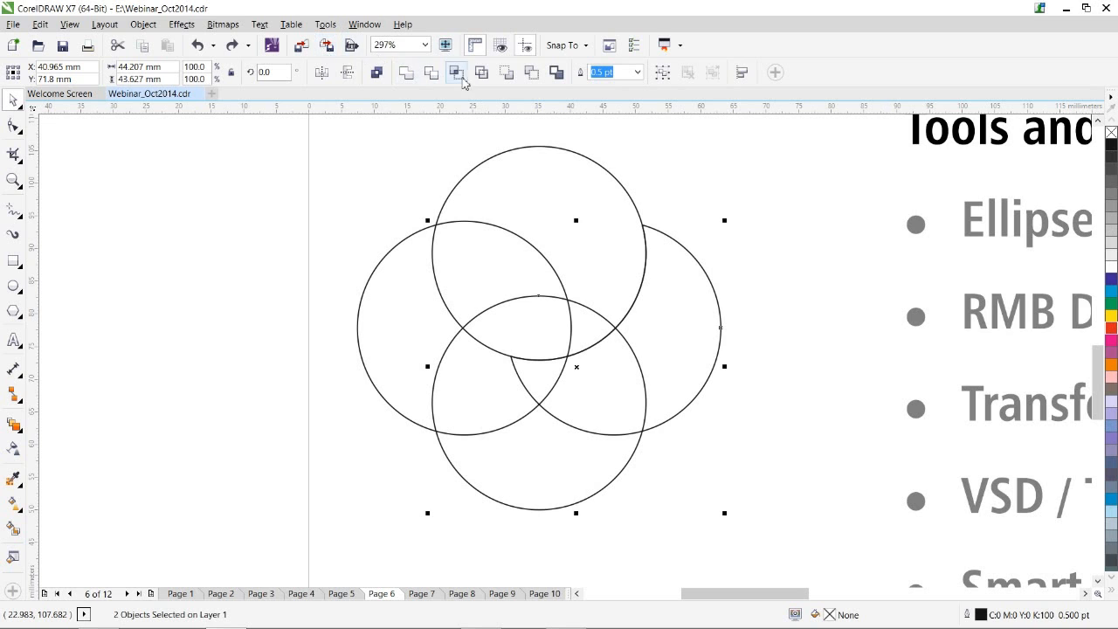
click(431, 73)
drag(541, 403, 248, 385)
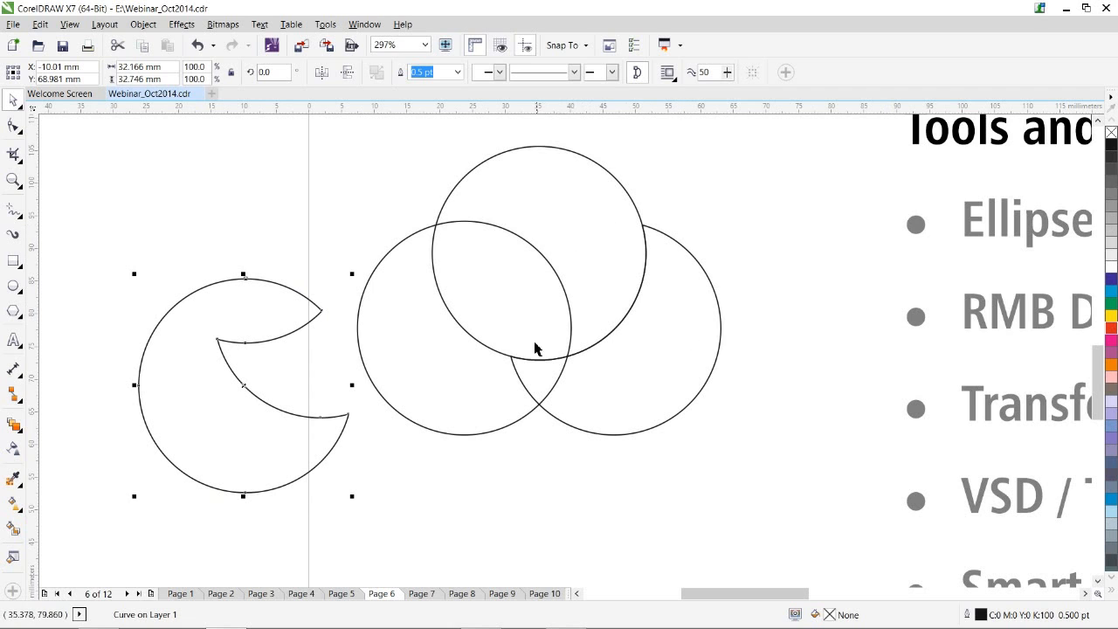
key(ctrl+z)
shift+click(716, 370)
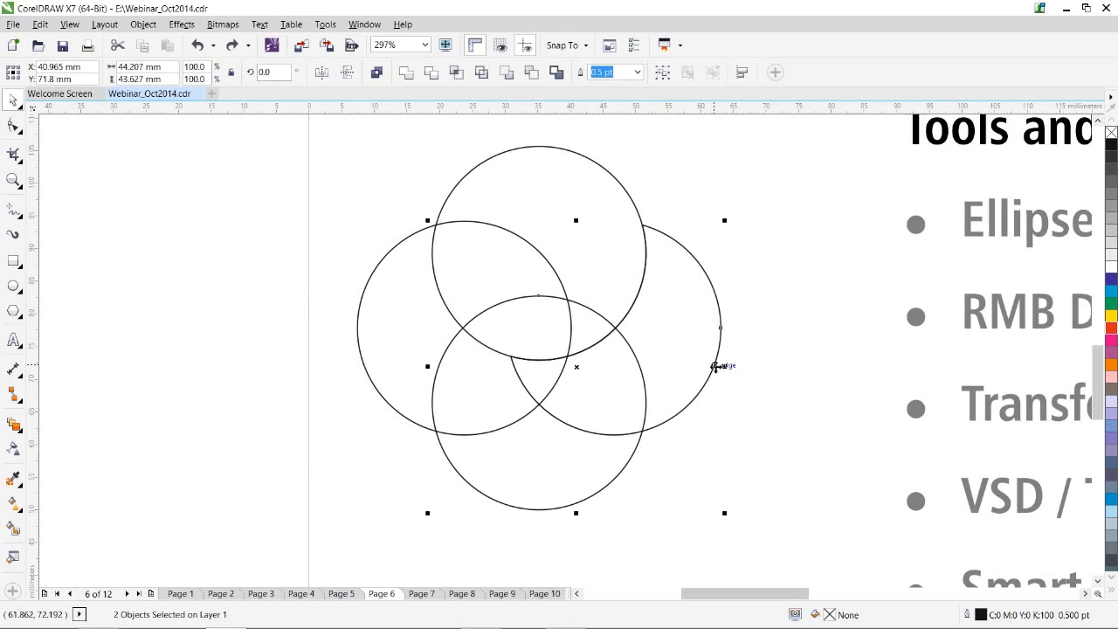
key(ctrl+z)
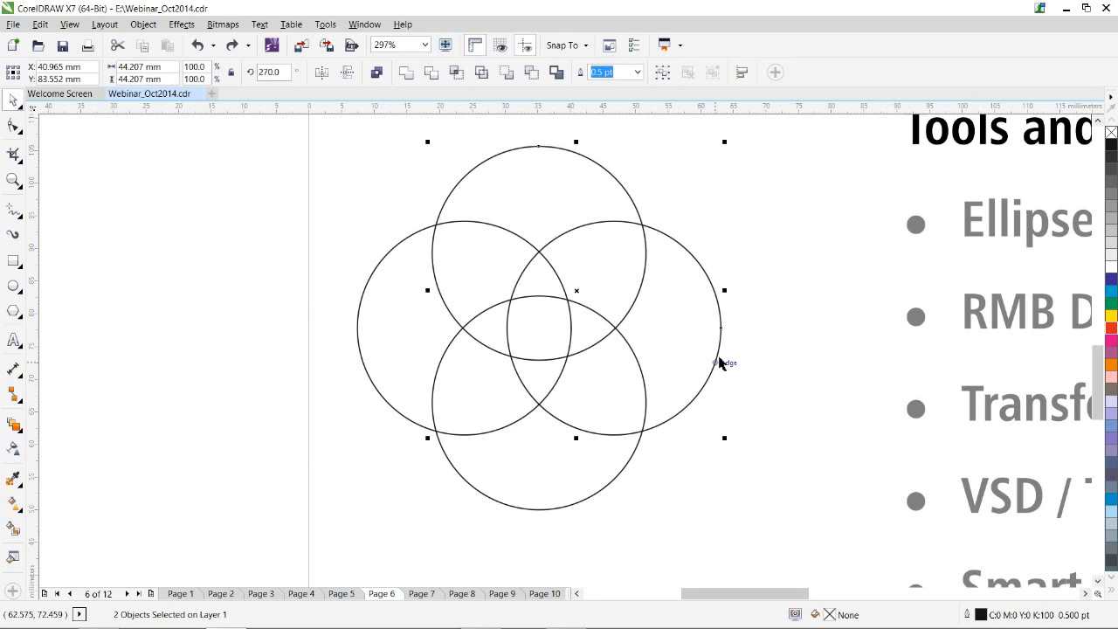
click(783, 302)
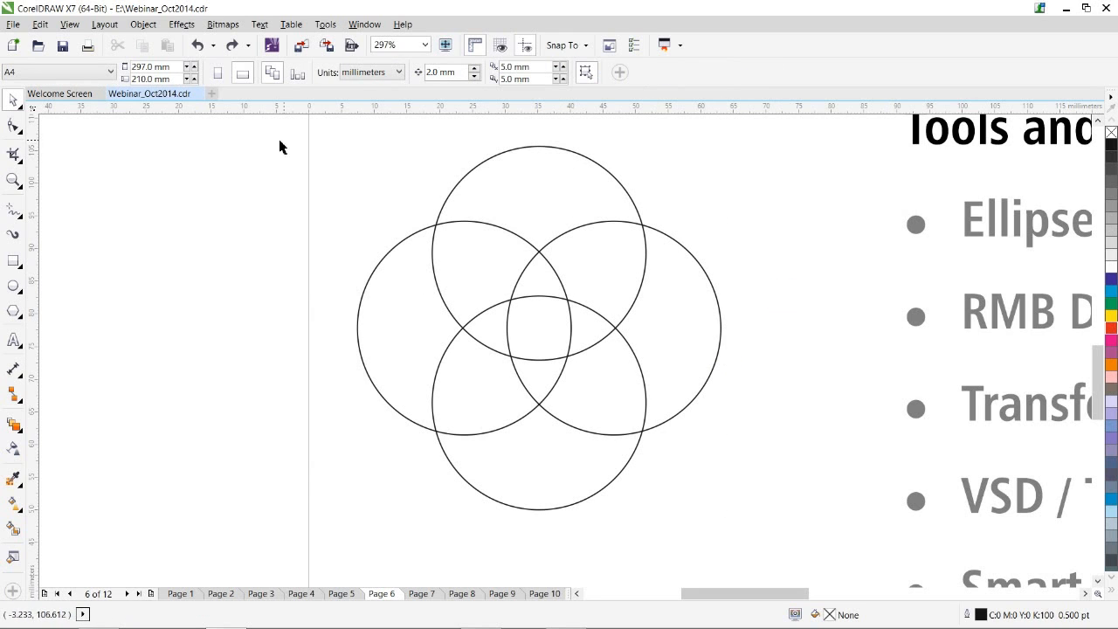
Duplicate all four circles in place, undoing a trial move, and colour the copies' outlines red.
drag(286, 127, 776, 543)
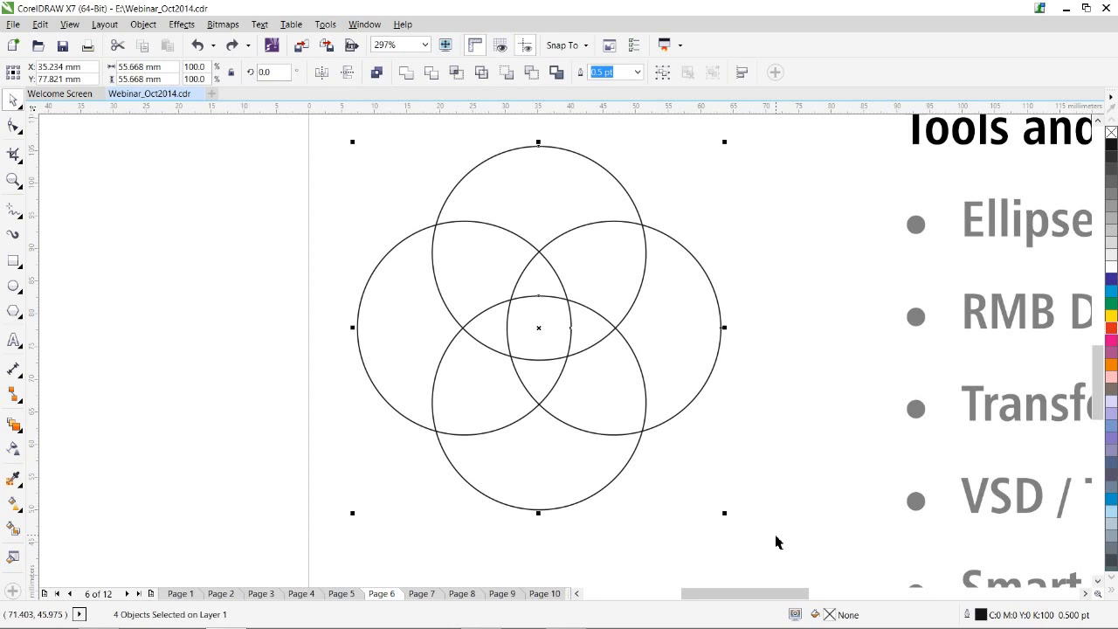
key(plus)
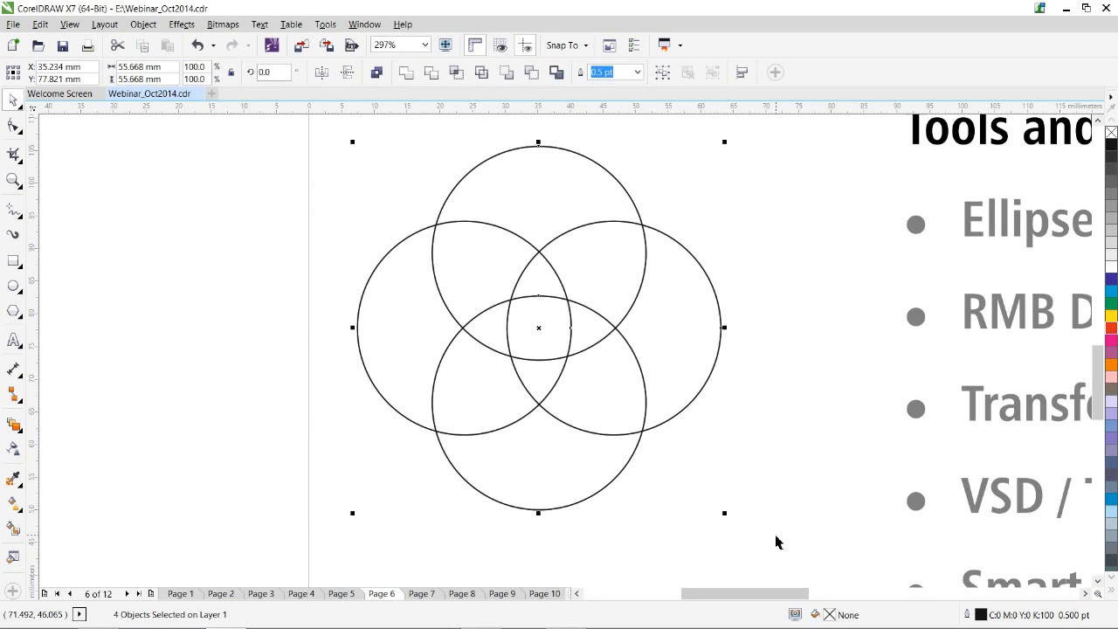
drag(542, 331, 238, 356)
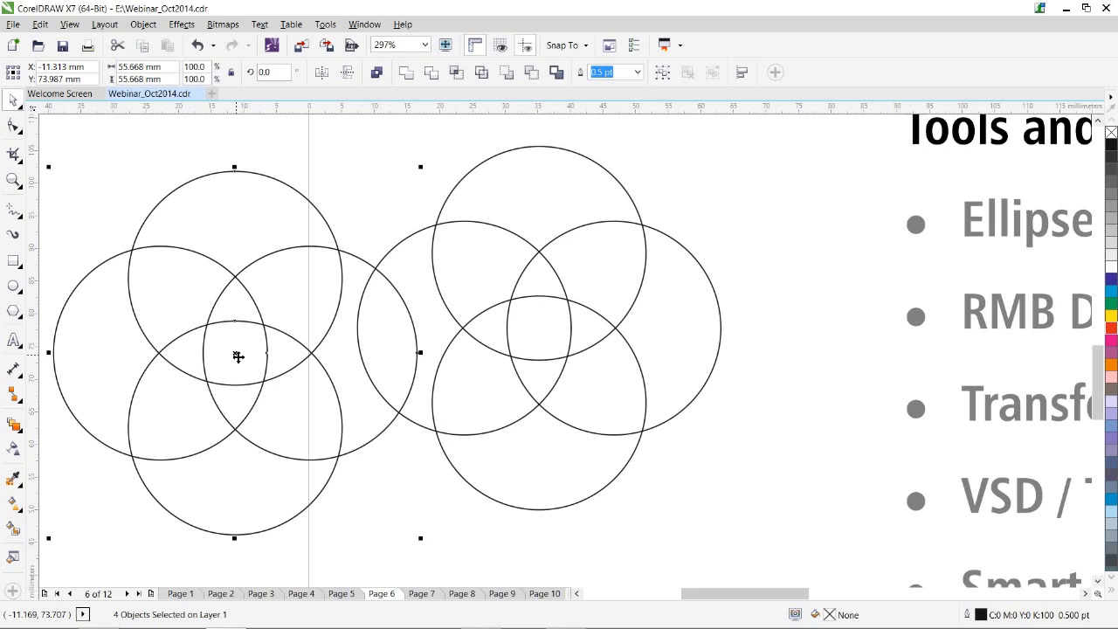
key(ctrl+z)
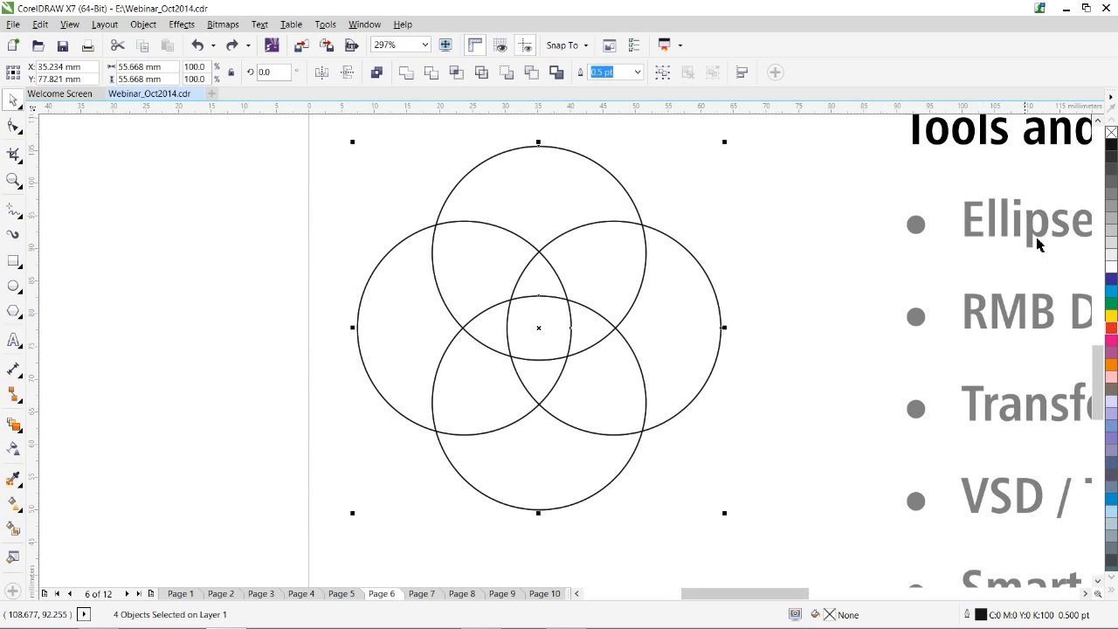
right_click(1111, 330)
click(704, 194)
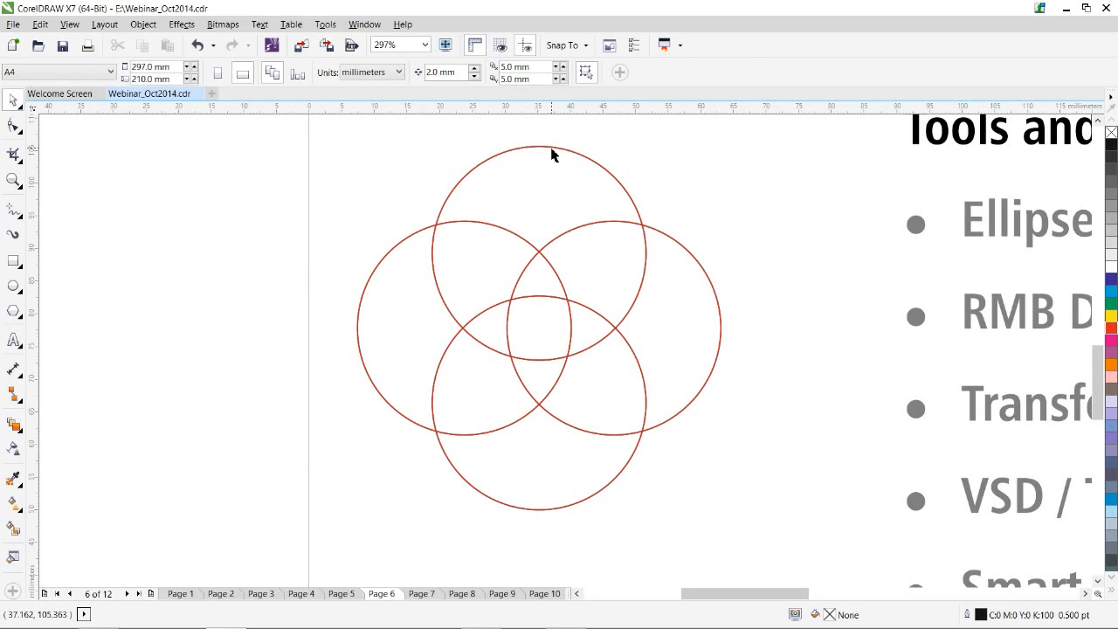
Trim the red right circle with the red top circle, checking the crescent with trial moves and undoing them.
click(551, 154)
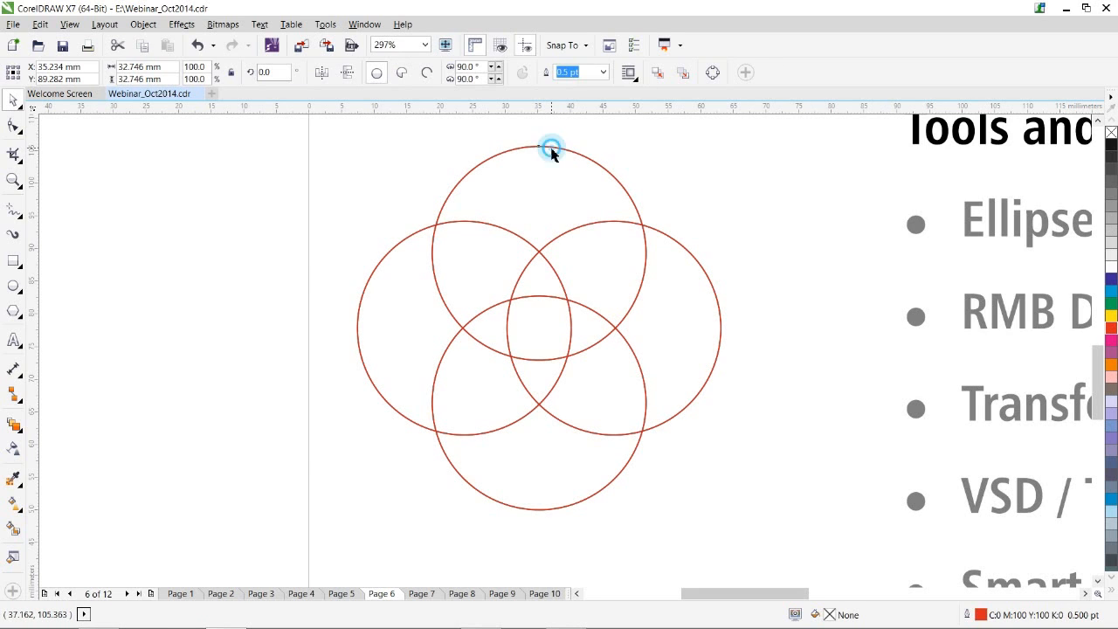
shift+click(682, 246)
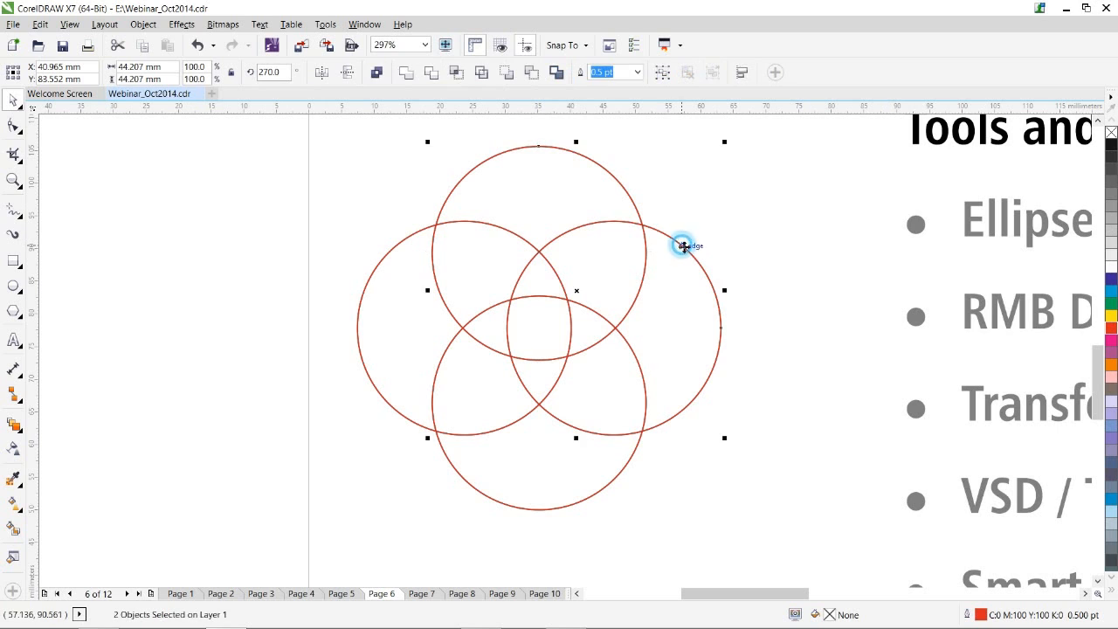
click(438, 77)
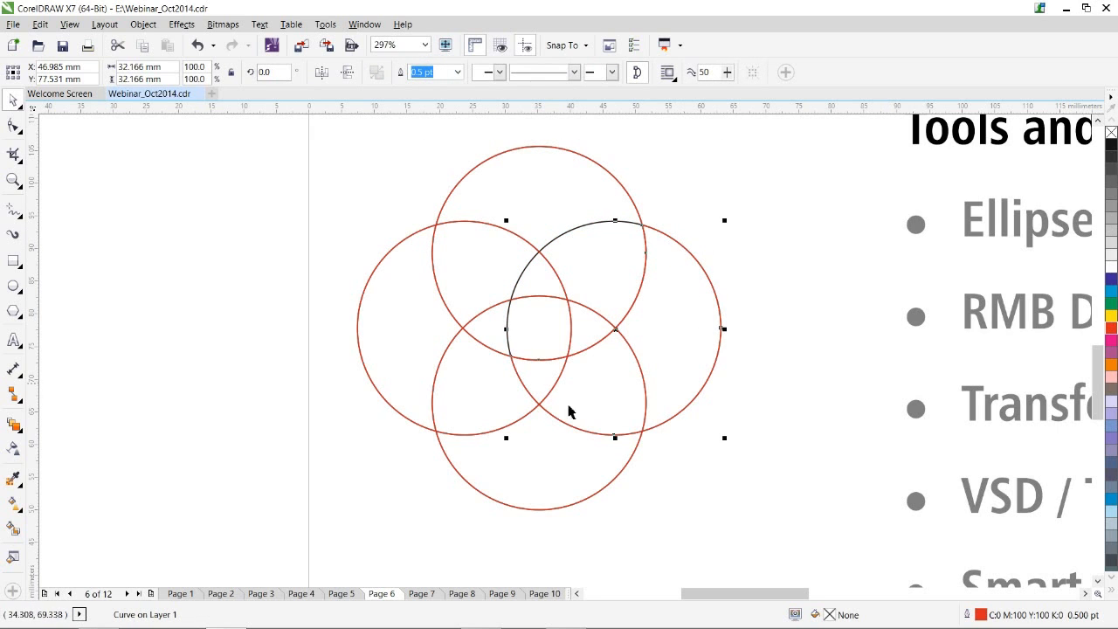
drag(615, 330, 722, 328)
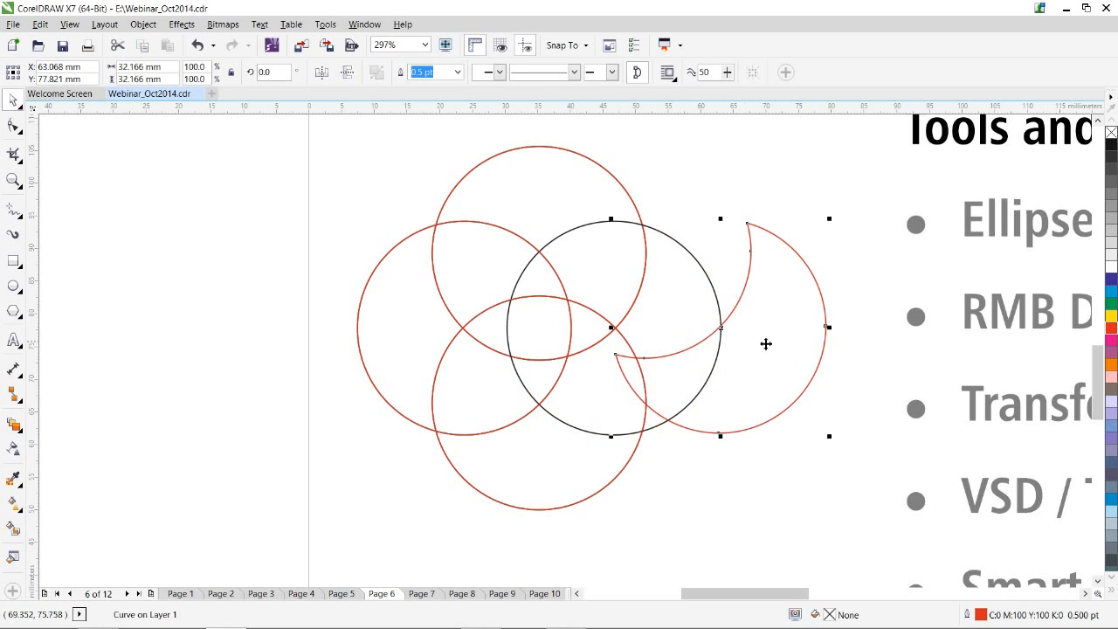
key(ctrl+z)
click(753, 255)
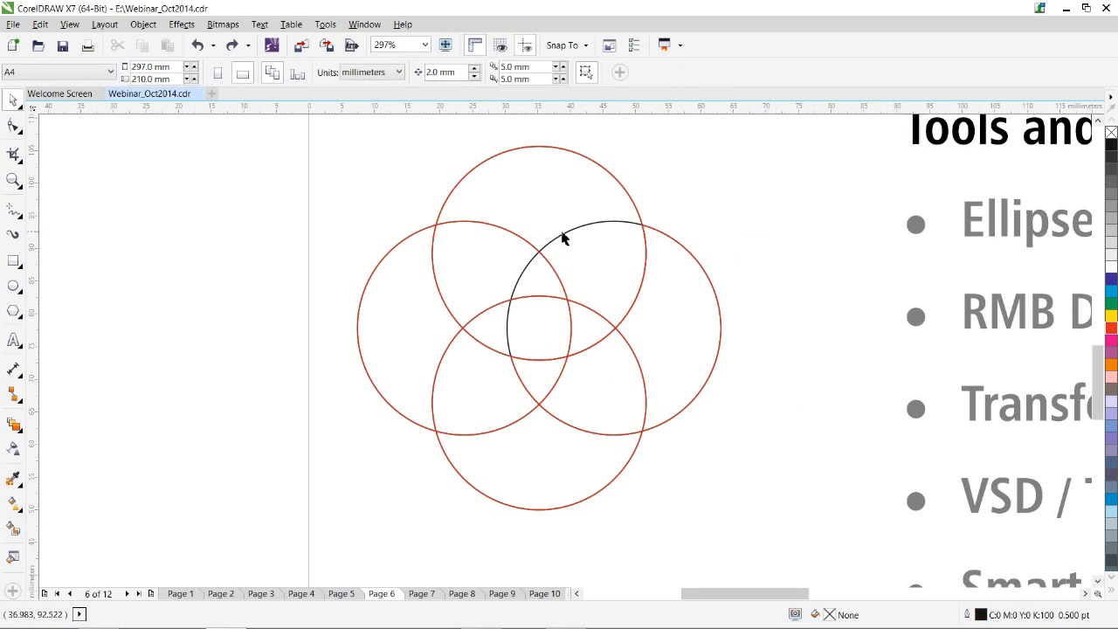
drag(667, 241, 704, 221)
key(ctrl+z)
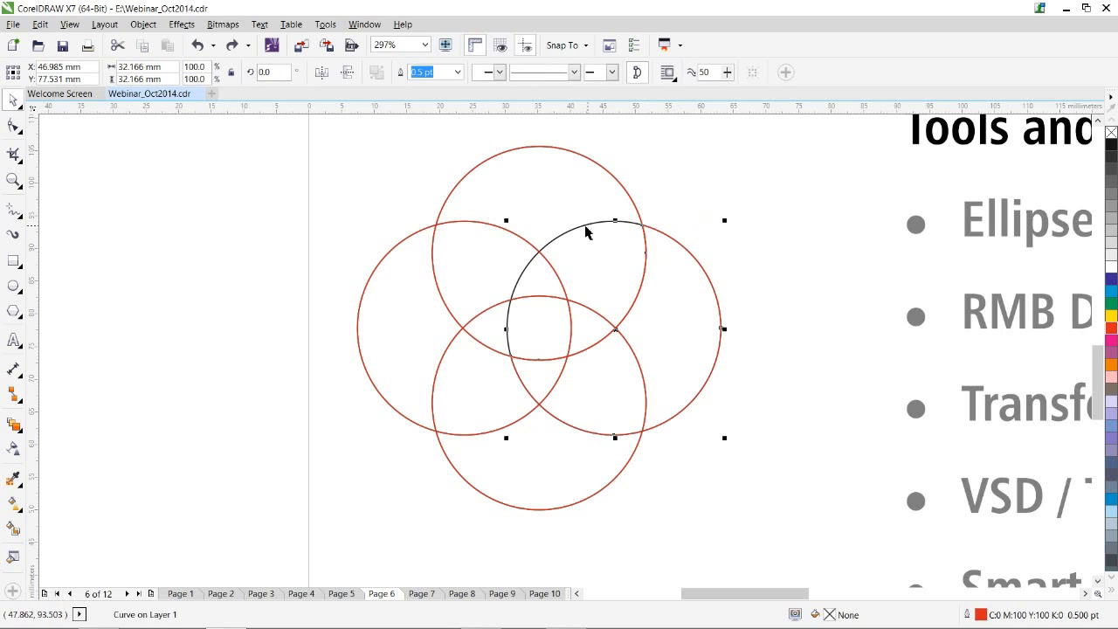
Trim the red bottom circle with the full black right circle and select the black circle underneath it.
click(585, 226)
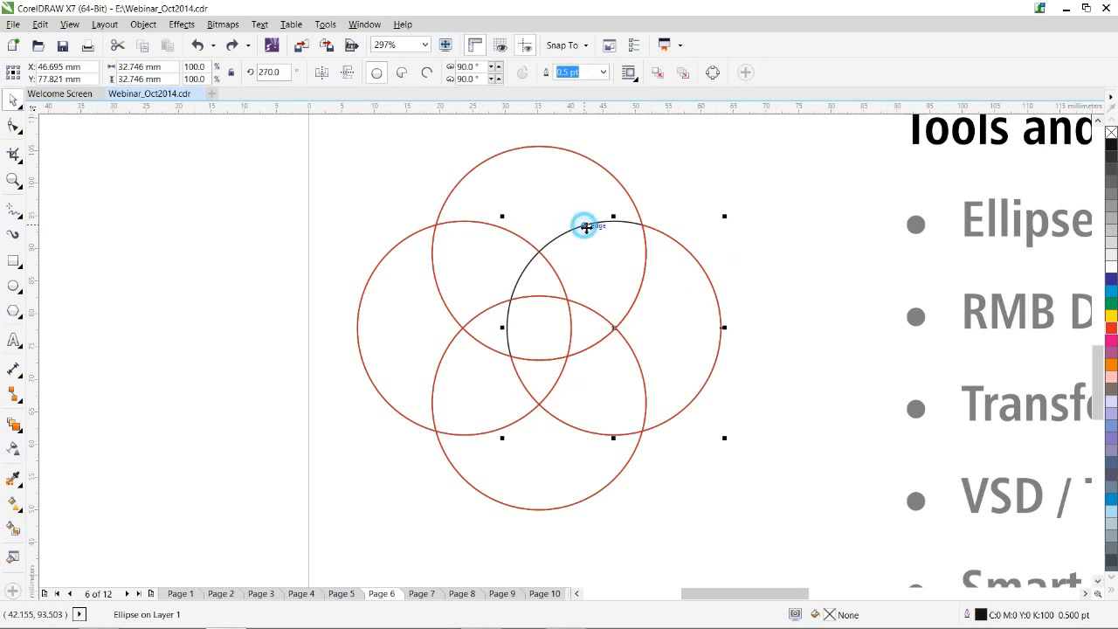
click(545, 510)
click(428, 75)
click(640, 364)
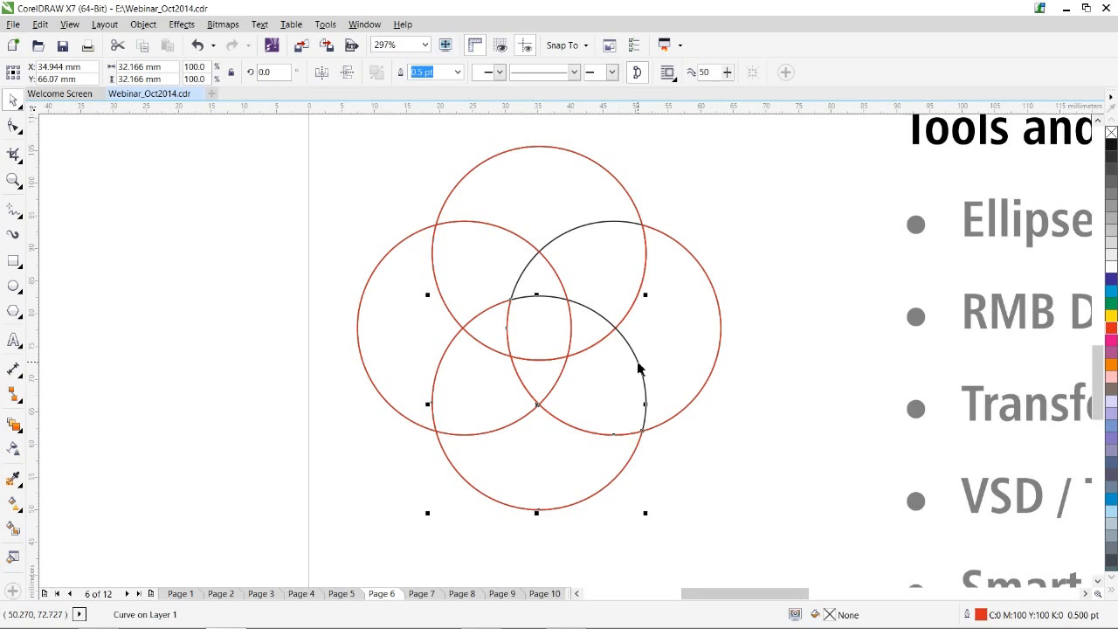
click(639, 364)
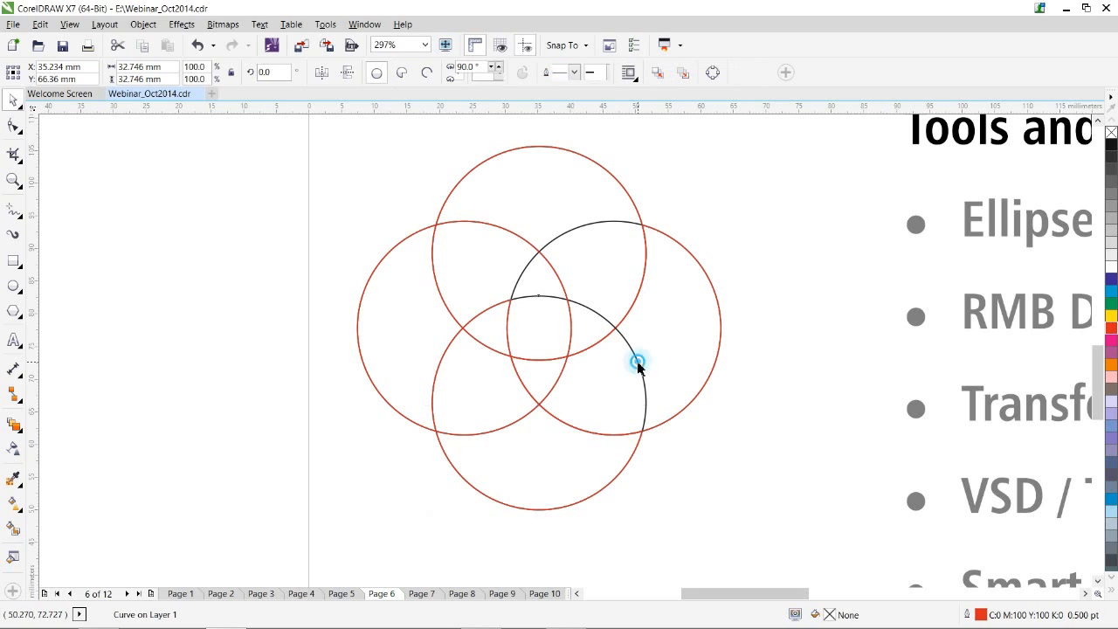
Trim the red left circle with the full black bottom circle, and the red top circle with the full black left circle.
shift+click(369, 285)
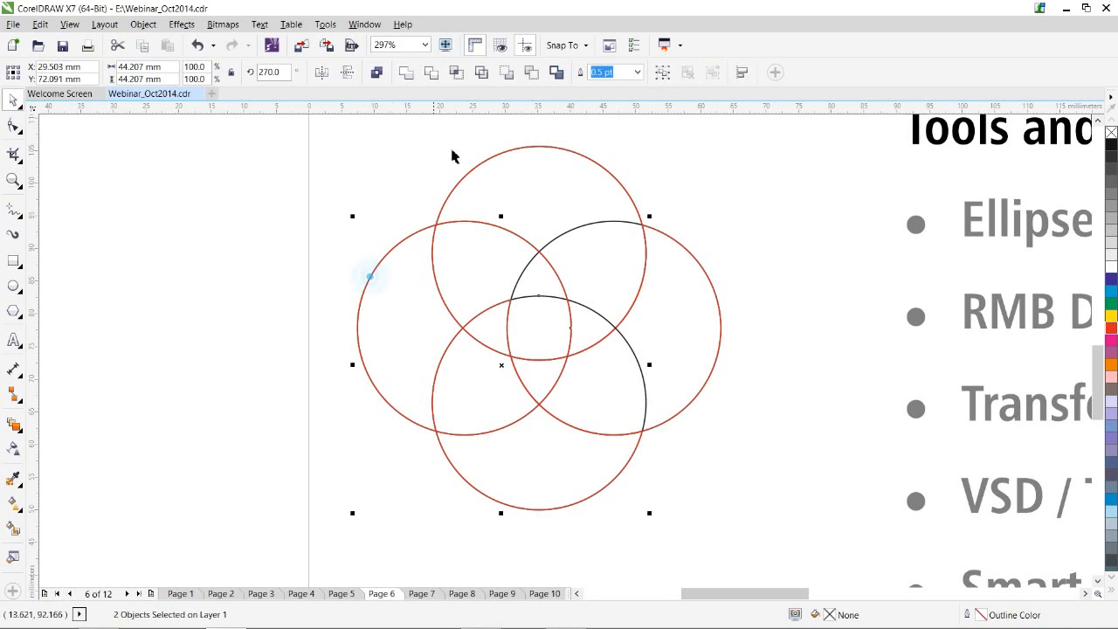
click(429, 74)
click(507, 429)
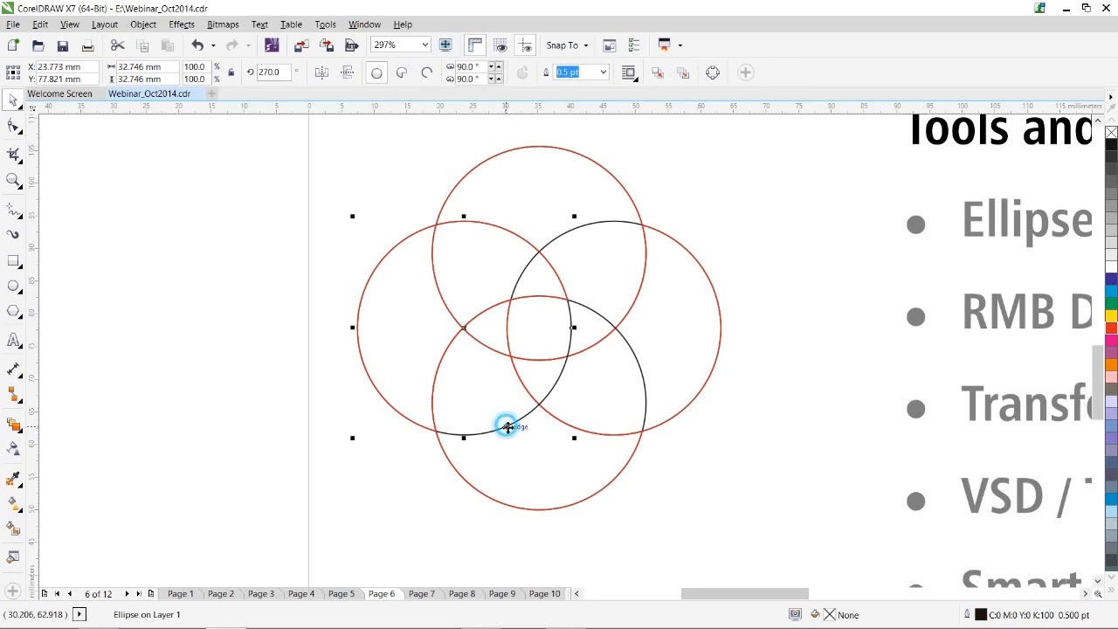
shift+click(502, 155)
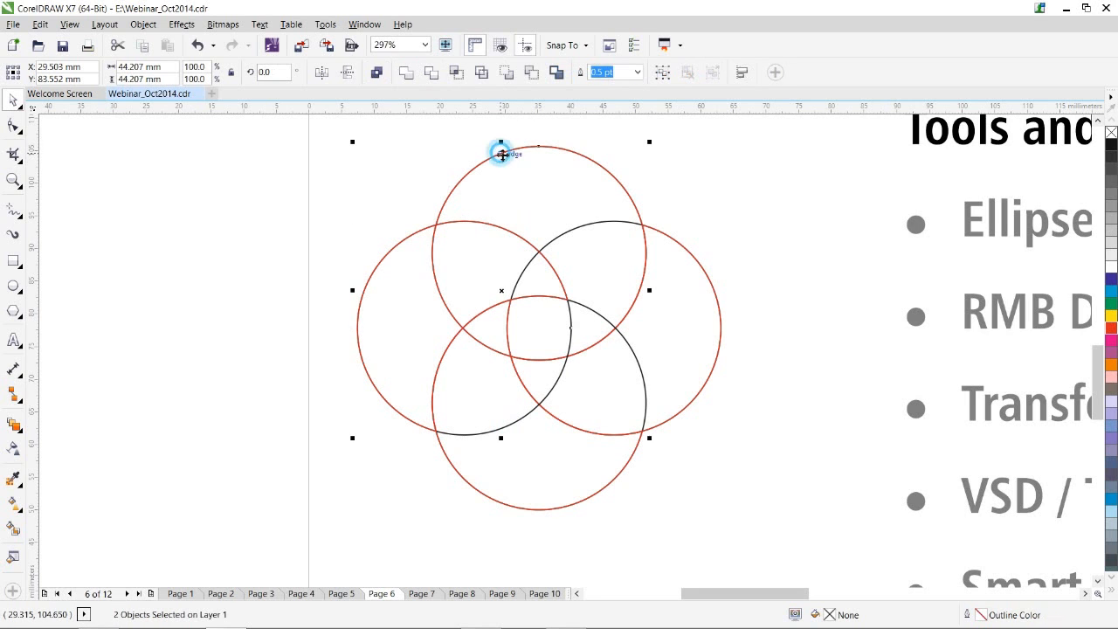
click(431, 74)
click(412, 159)
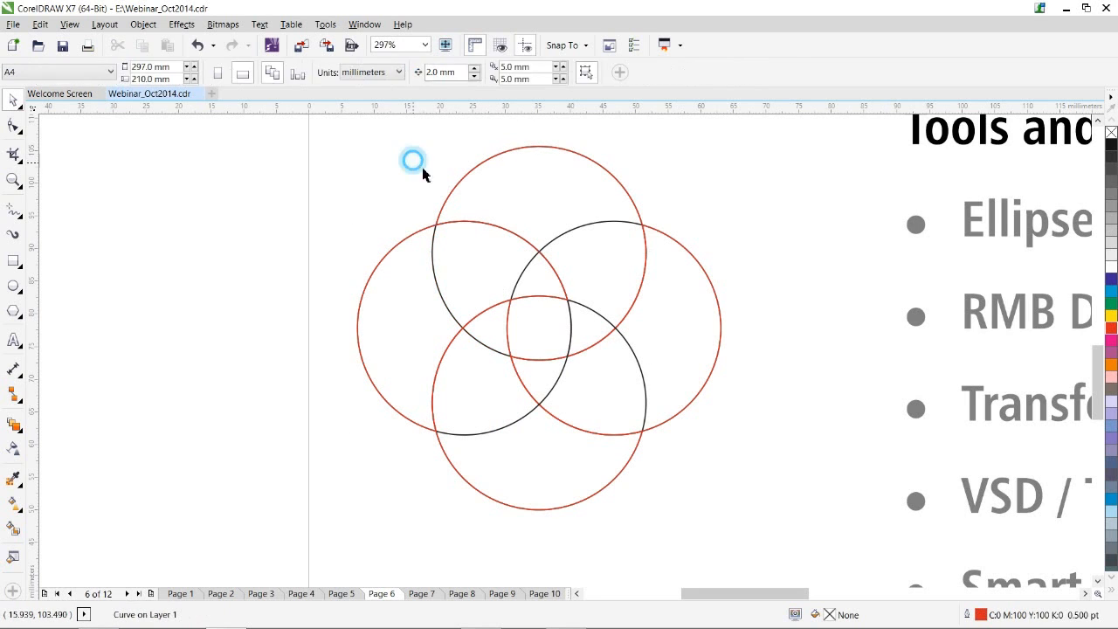
Delete the four full black circles, keeping only the red interlocking crescents.
click(586, 226)
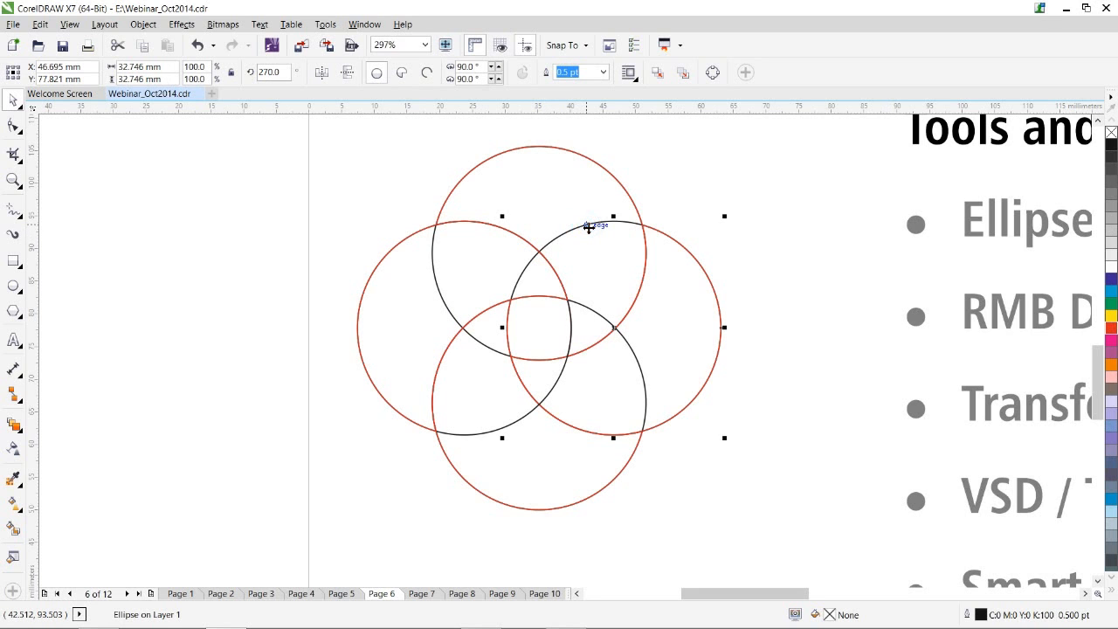
key(Delete)
click(631, 354)
key(Delete)
click(490, 436)
key(Delete)
click(439, 297)
key(Delete)
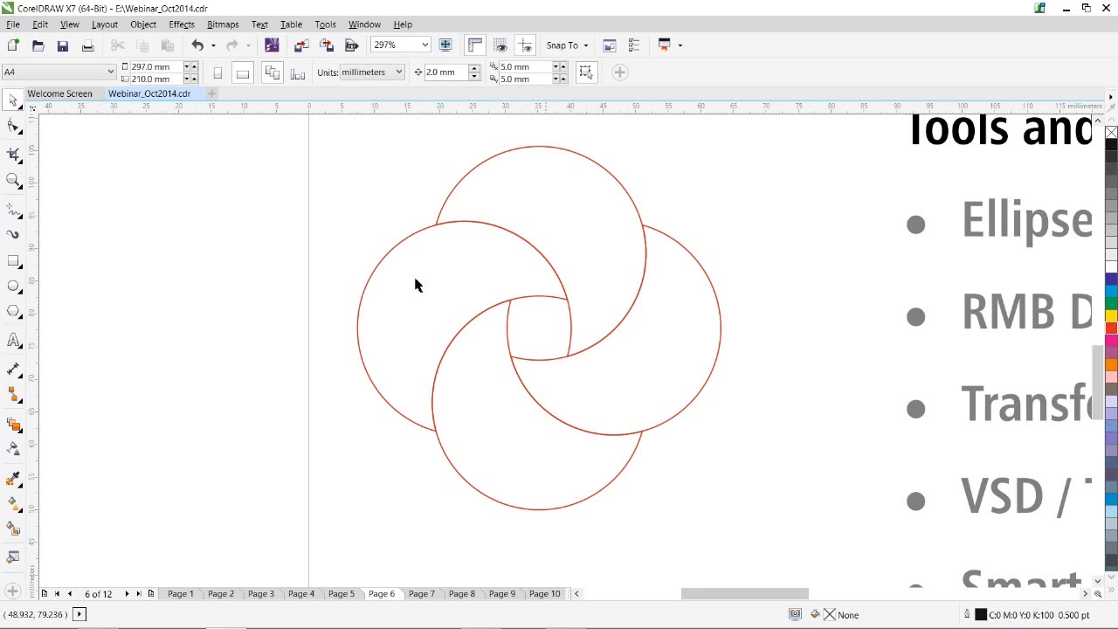
Select the red top crescent and add the Outline Flyout to the toolbox.
click(13, 179)
right_click(673, 303)
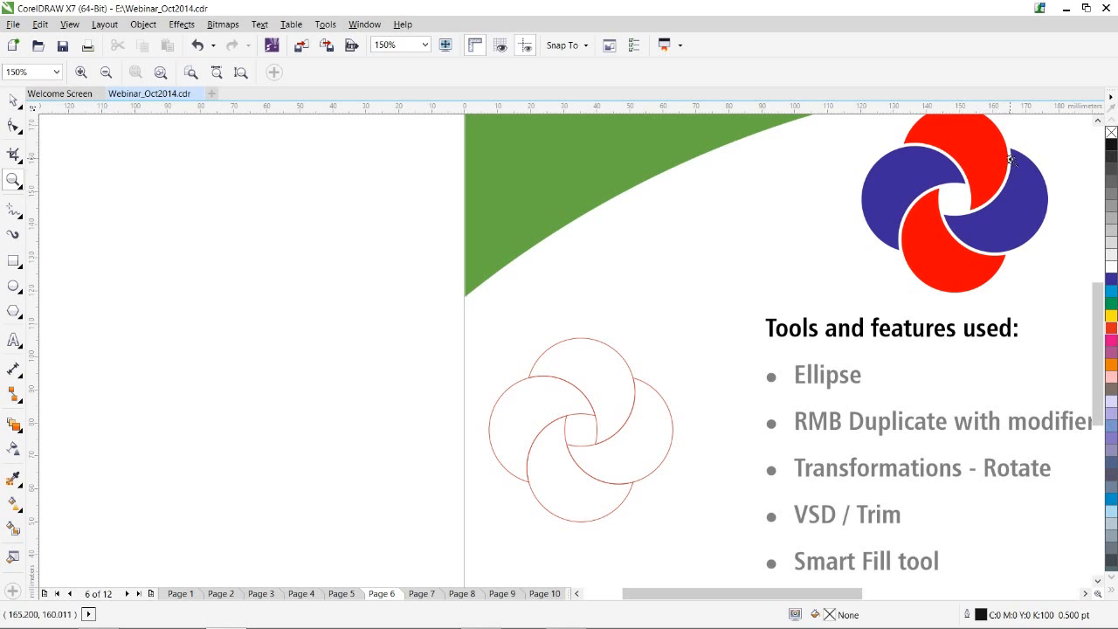
drag(448, 328, 704, 538)
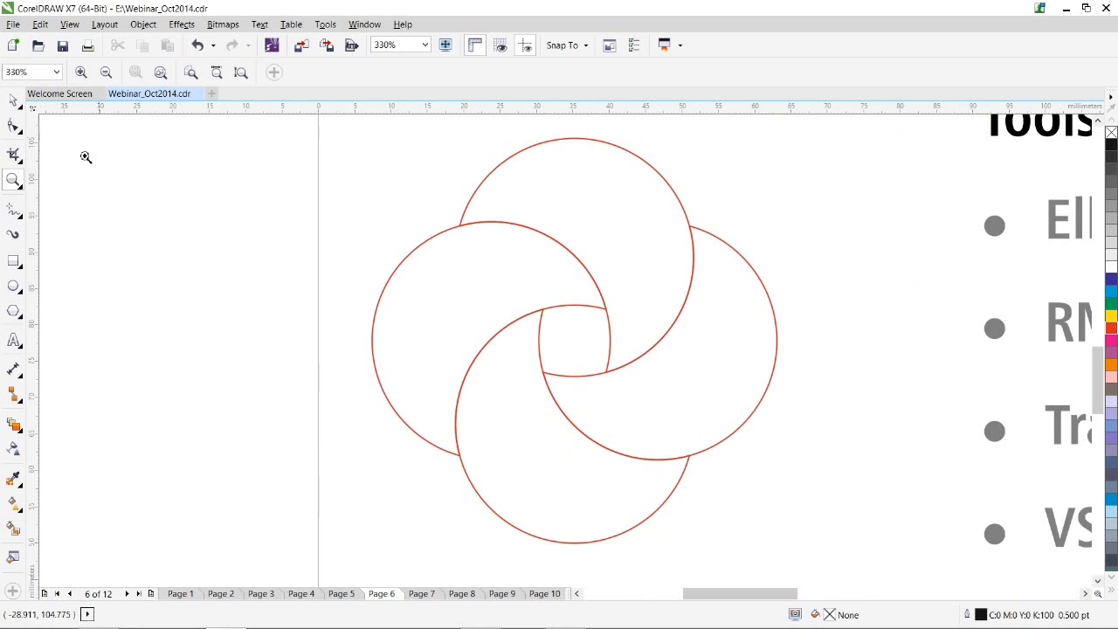
click(13, 102)
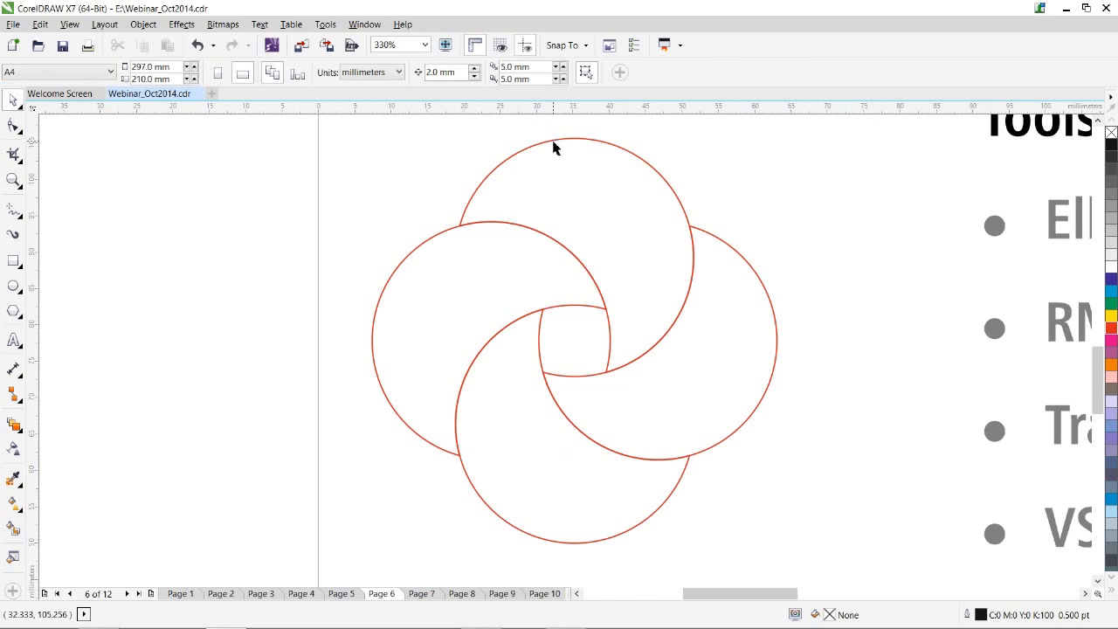
click(555, 140)
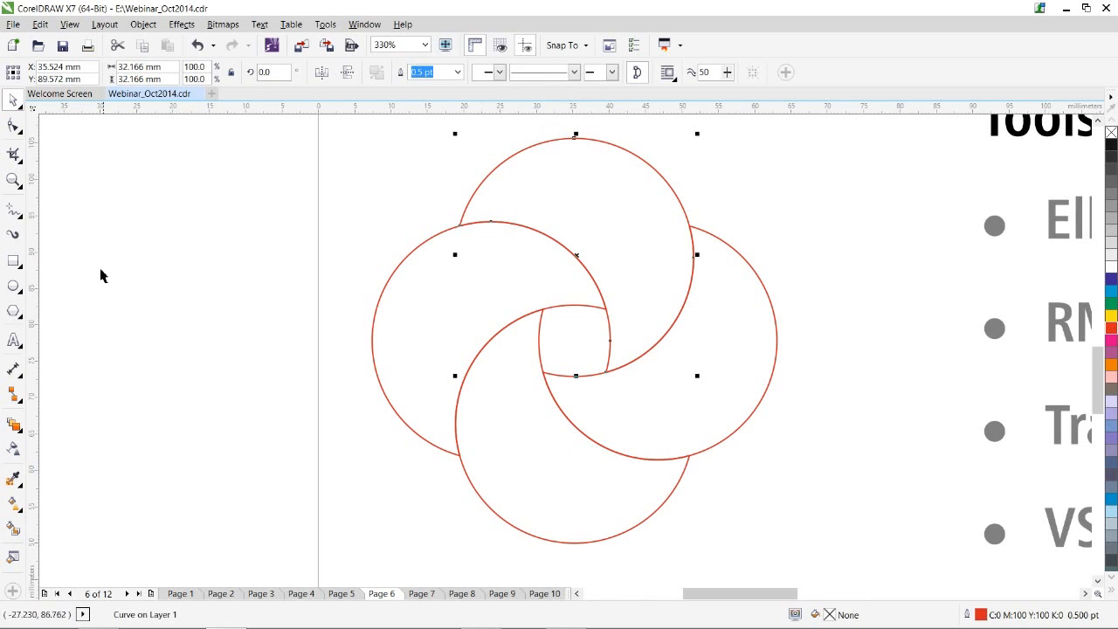
click(13, 590)
drag(191, 349, 193, 555)
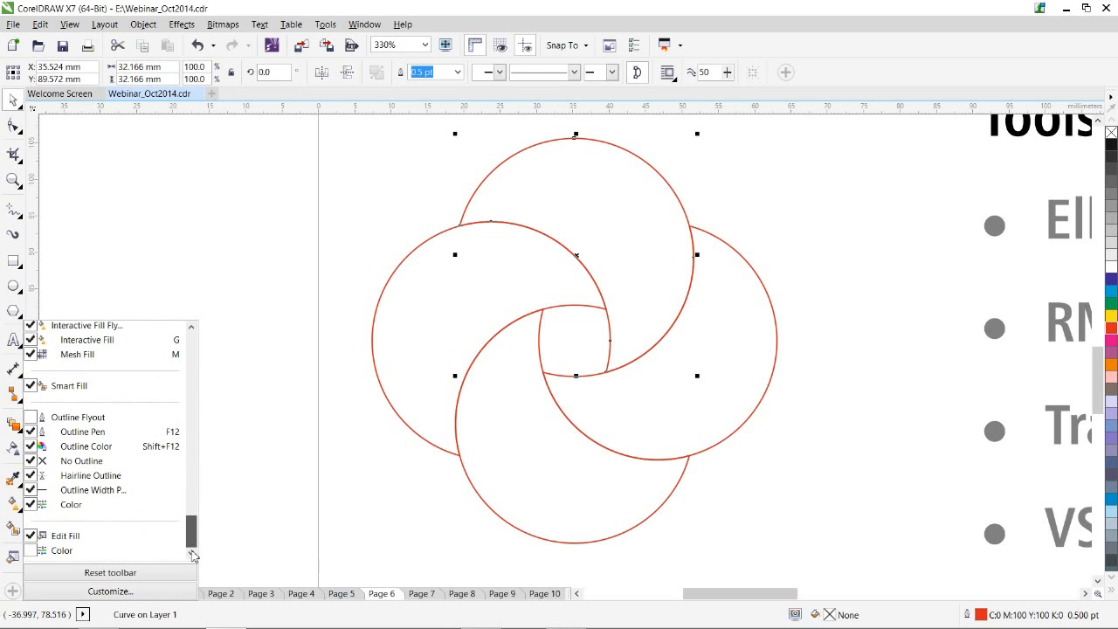
click(32, 417)
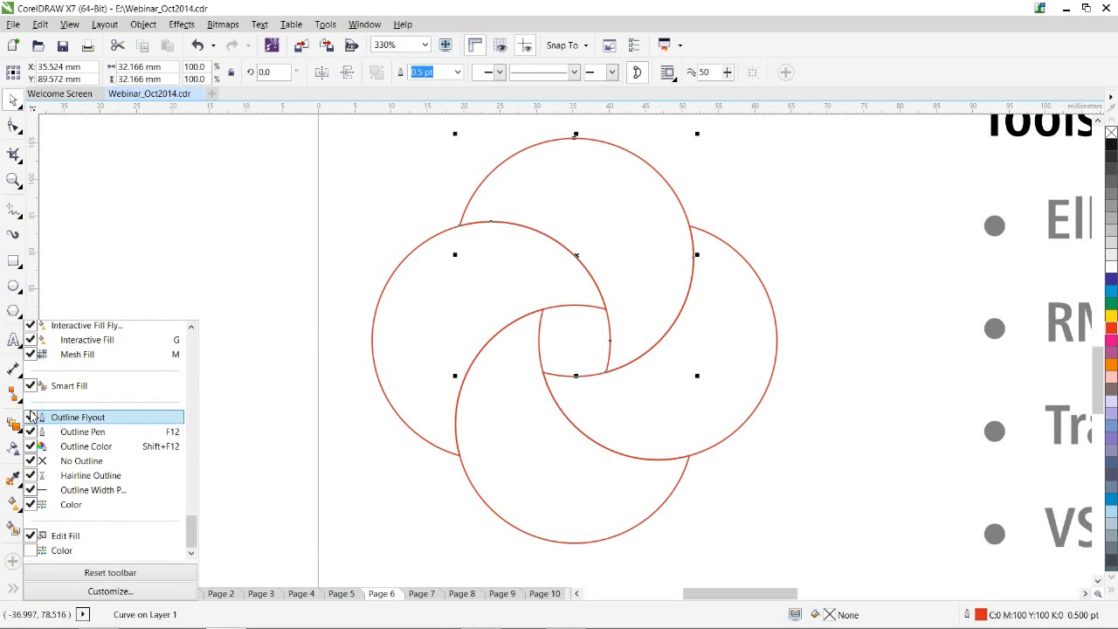
Try giving the top crescent a 2.0 pt outline positioned inside its edge with Outline Pen.
click(12, 588)
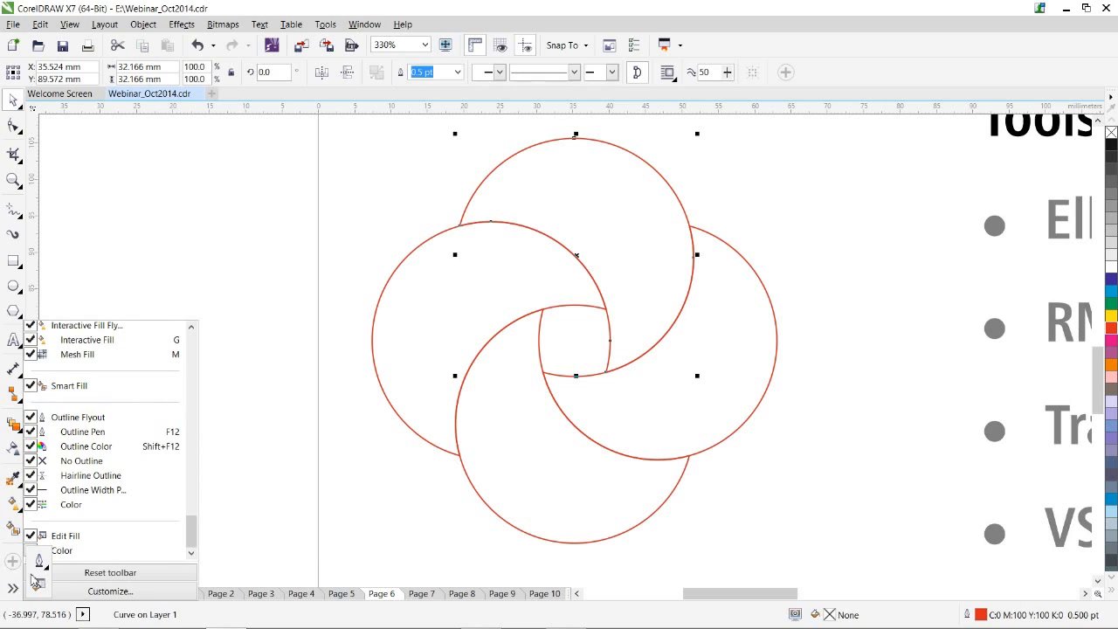
click(43, 566)
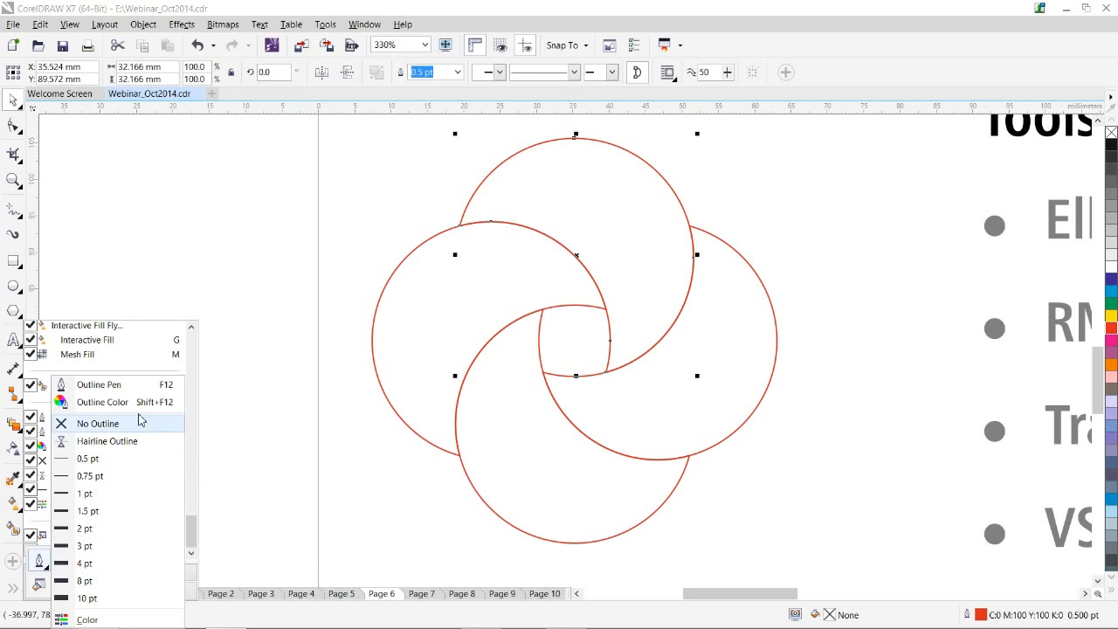
click(118, 389)
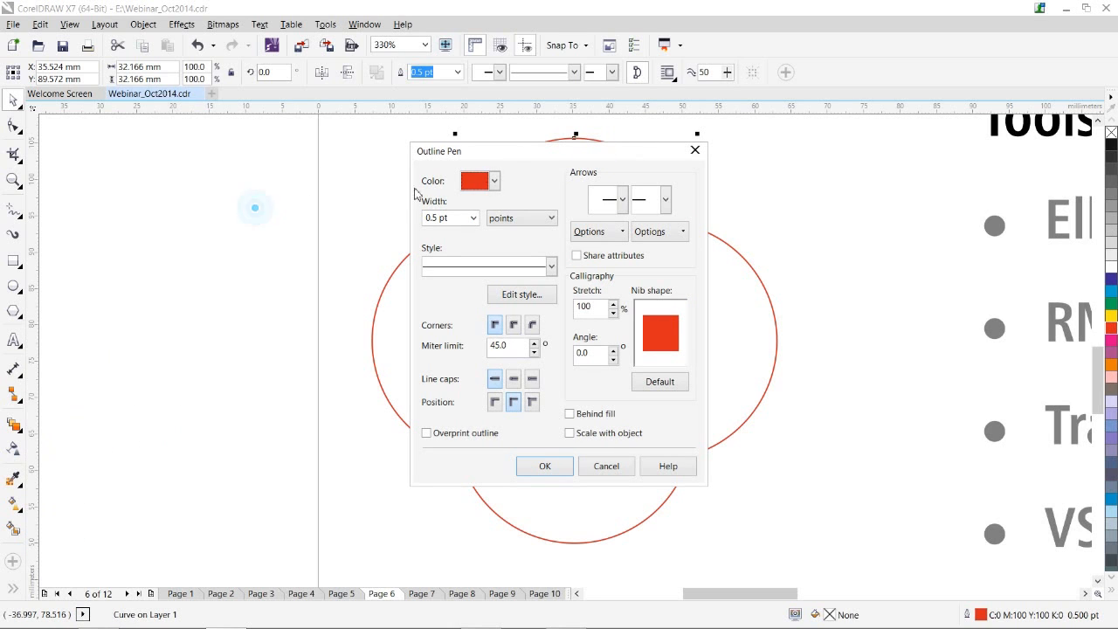
drag(549, 150, 244, 152)
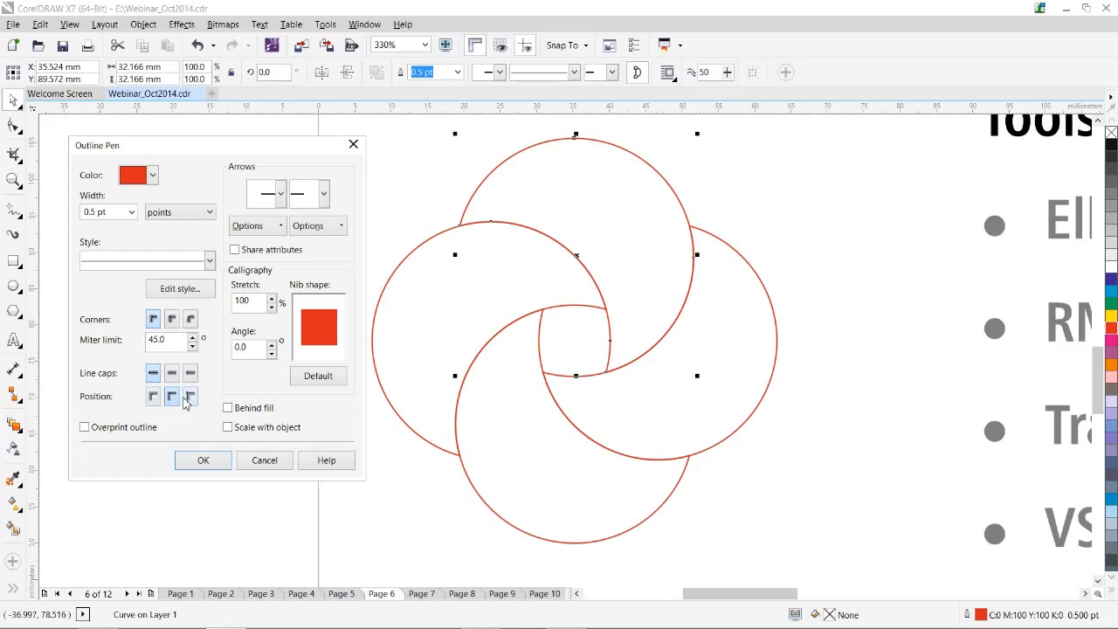
click(550, 138)
click(190, 398)
click(132, 214)
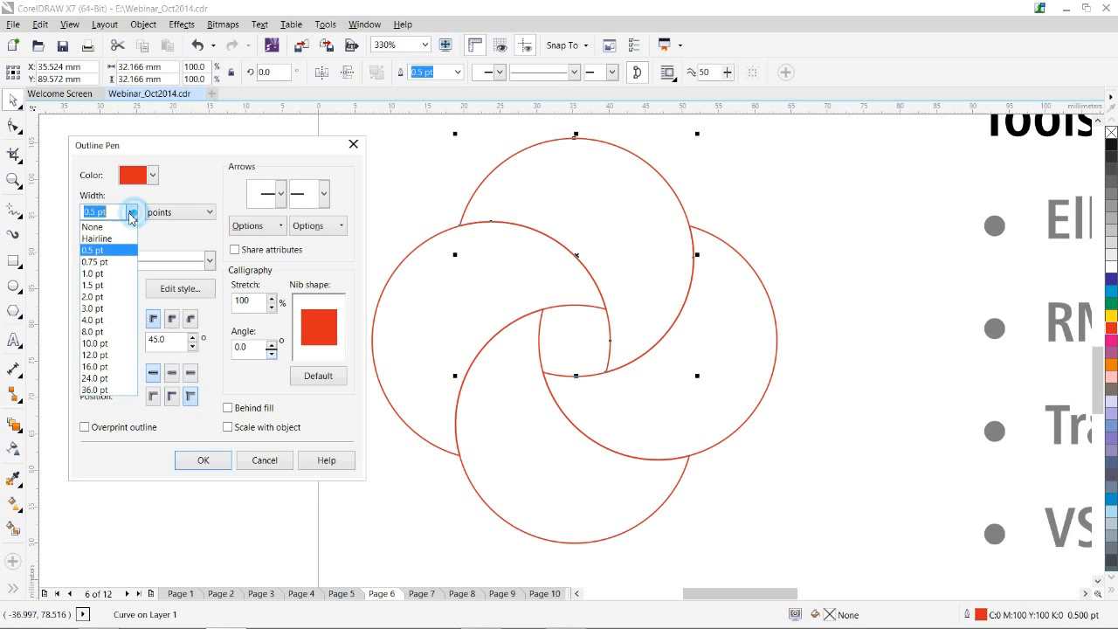
click(105, 301)
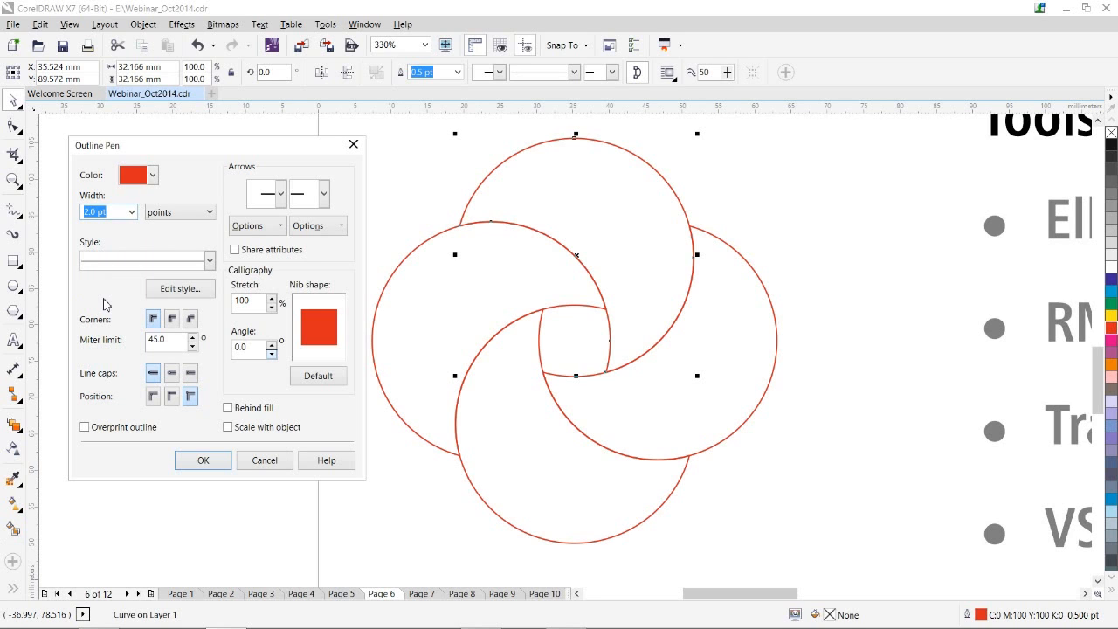
click(206, 460)
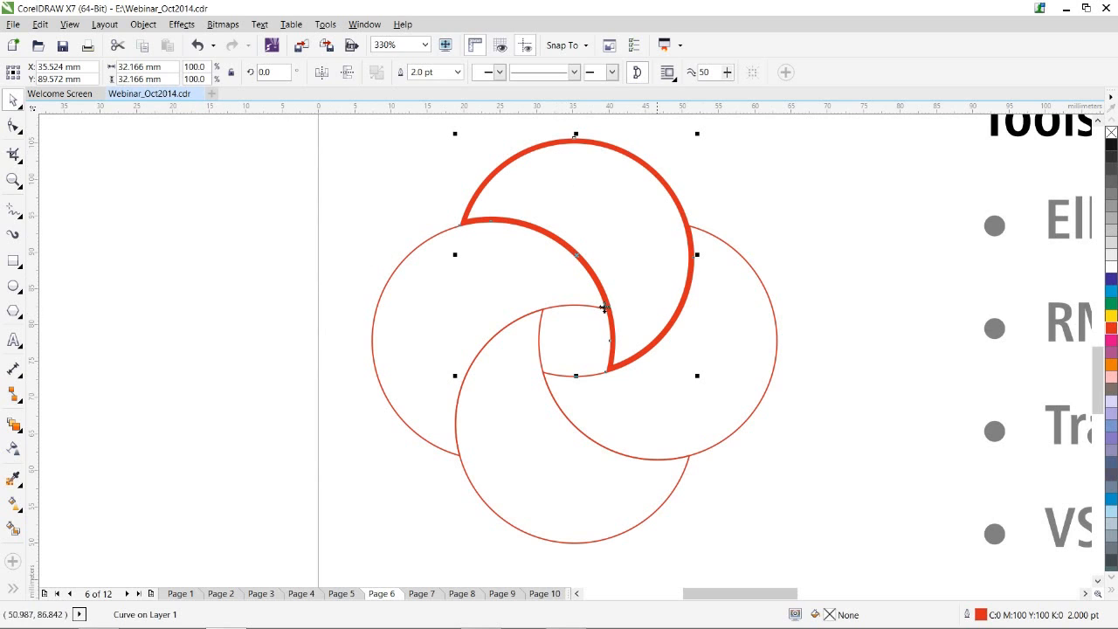
Try converting the top crescent's outline to an object and moving it aside, and undo both changes.
click(144, 24)
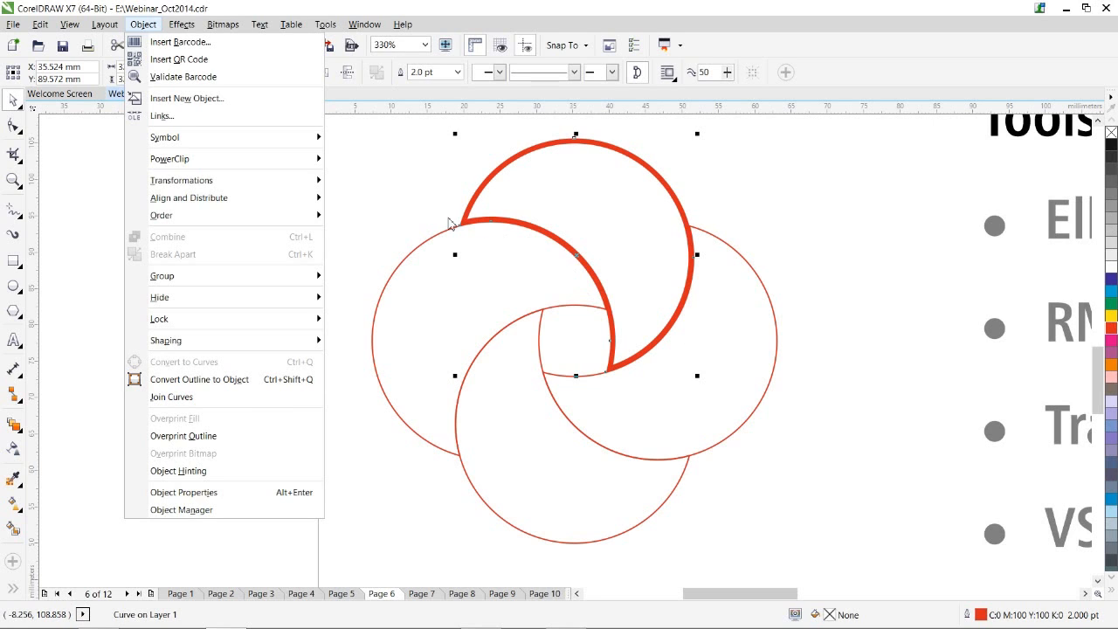
click(201, 382)
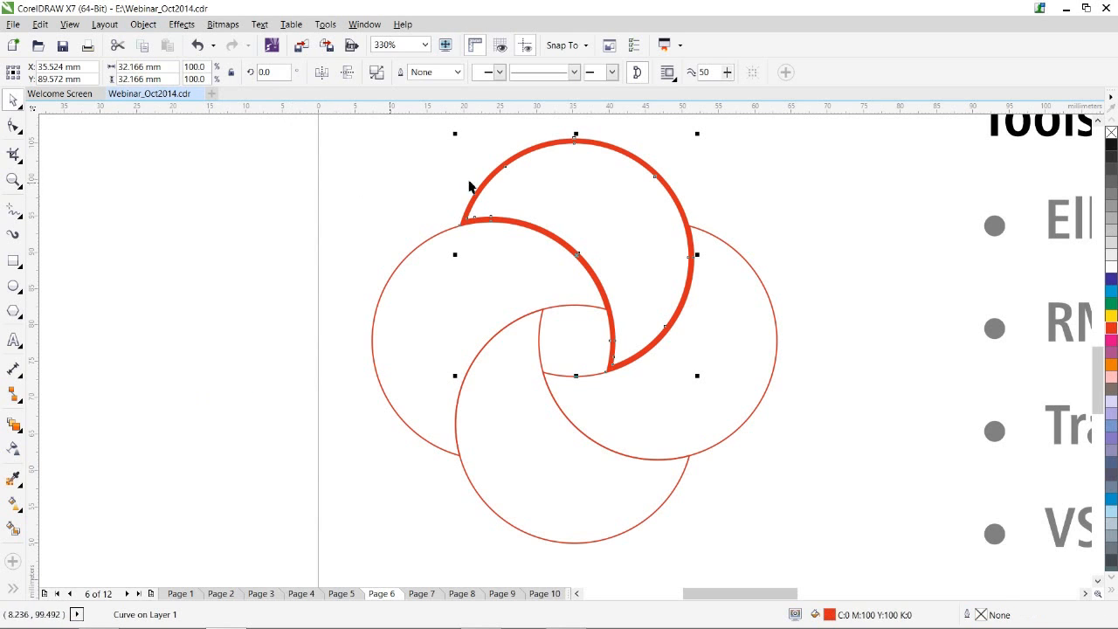
drag(489, 172, 280, 170)
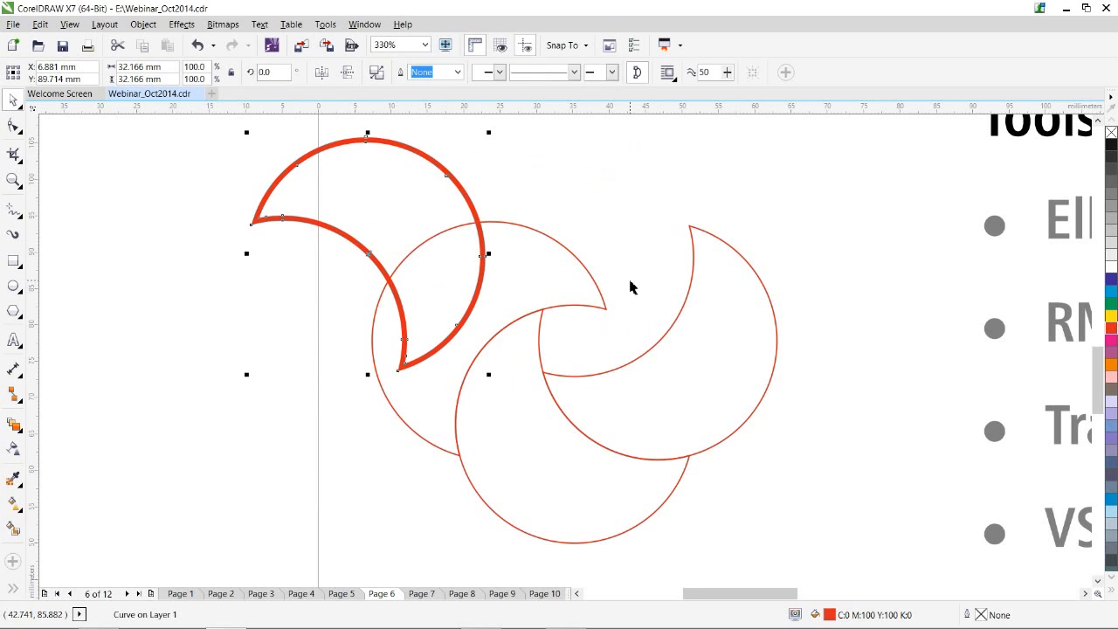
key(ctrl+z)
key(ctrl+z)
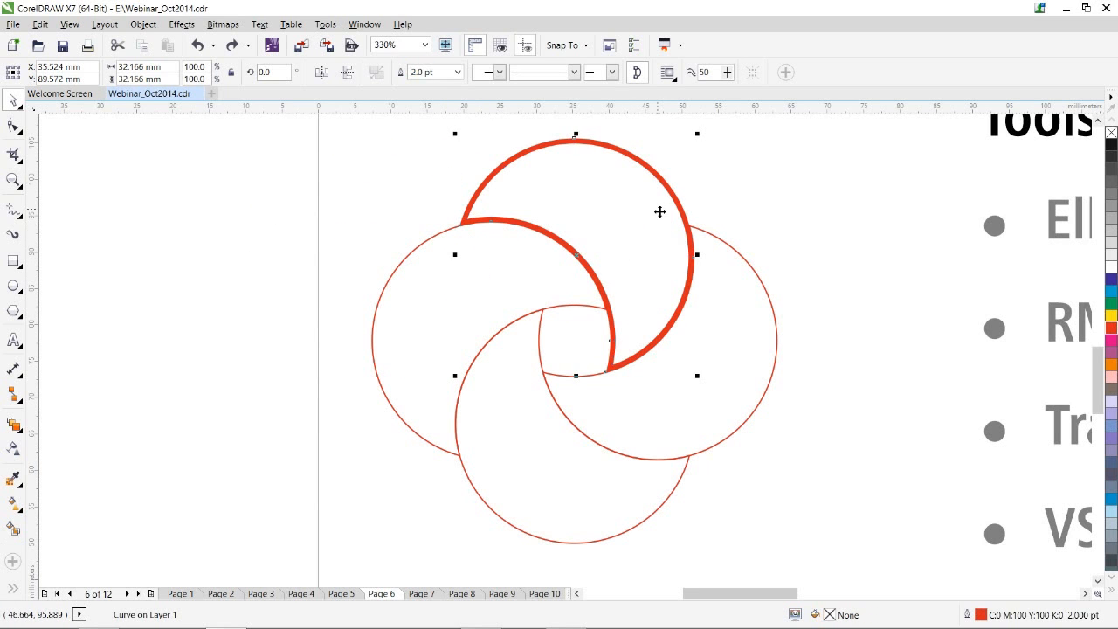
Fill the top crescent with blue and give it a 2.0 pt red outline positioned inside its edge.
click(1111, 278)
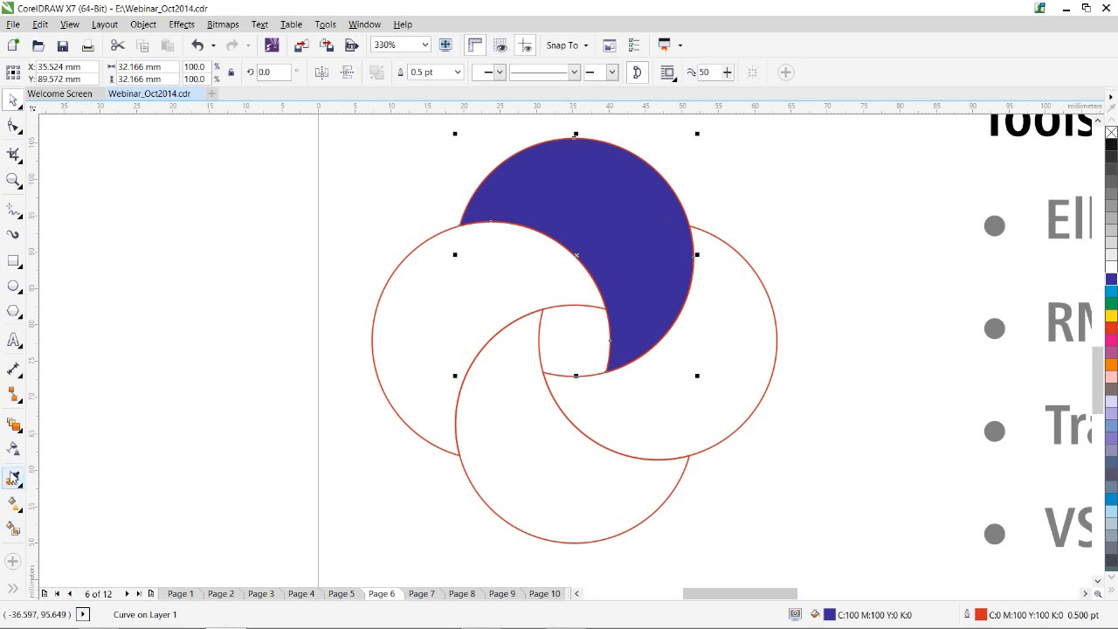
click(13, 588)
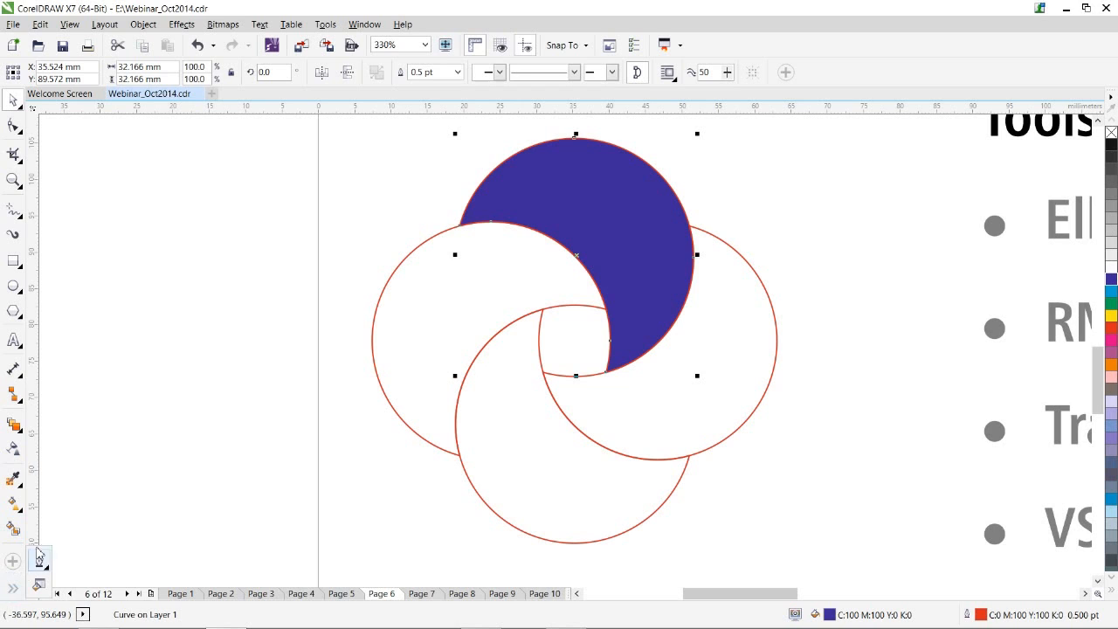
click(39, 560)
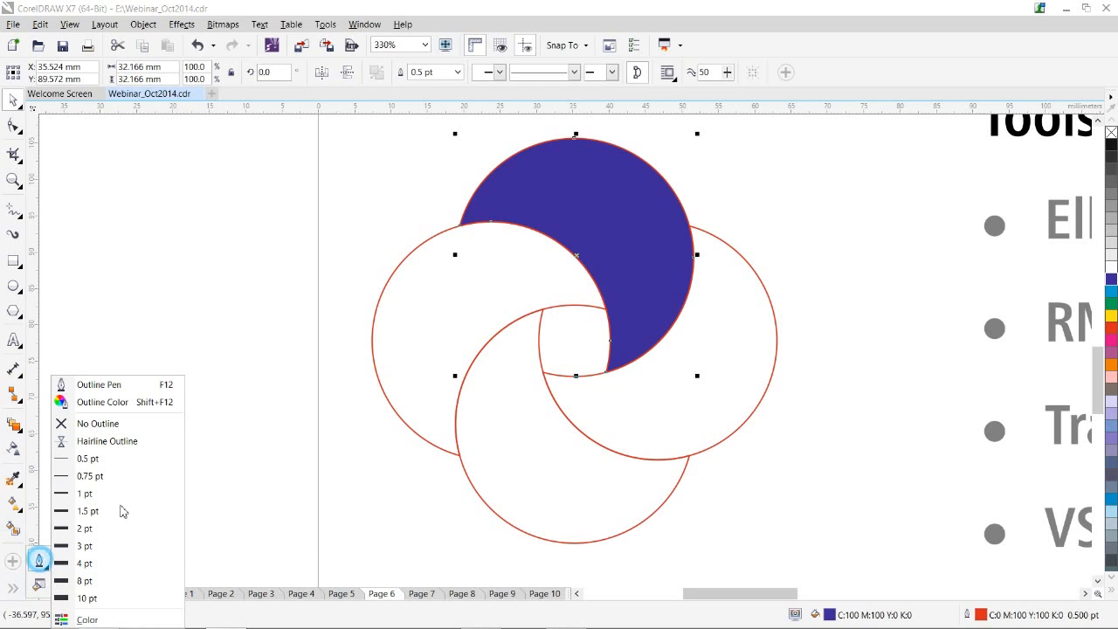
click(103, 384)
click(472, 218)
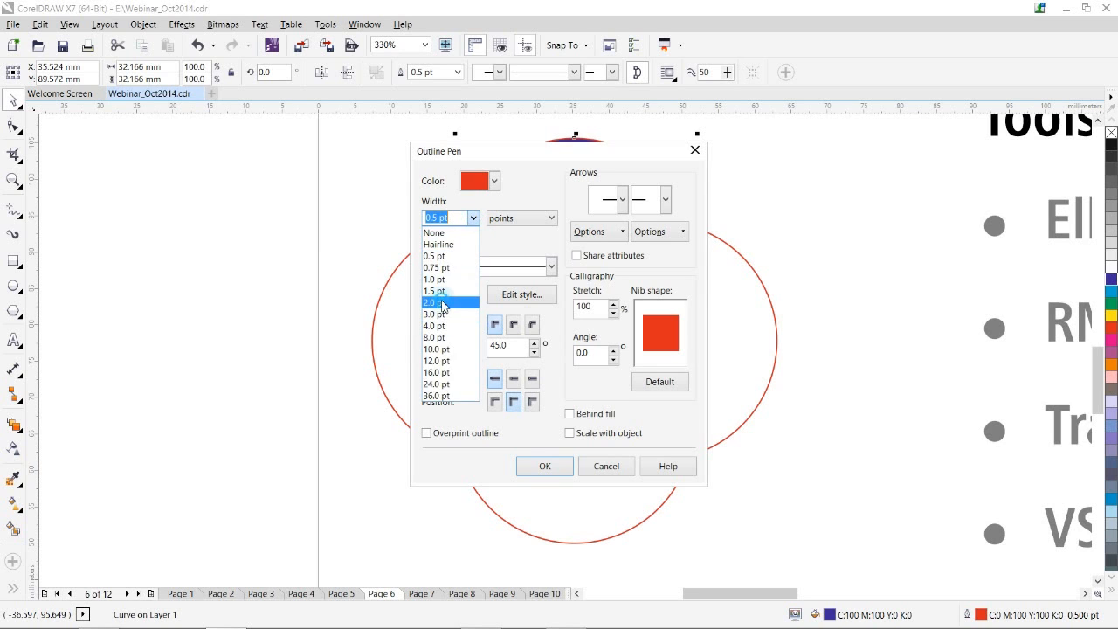
click(444, 303)
click(532, 402)
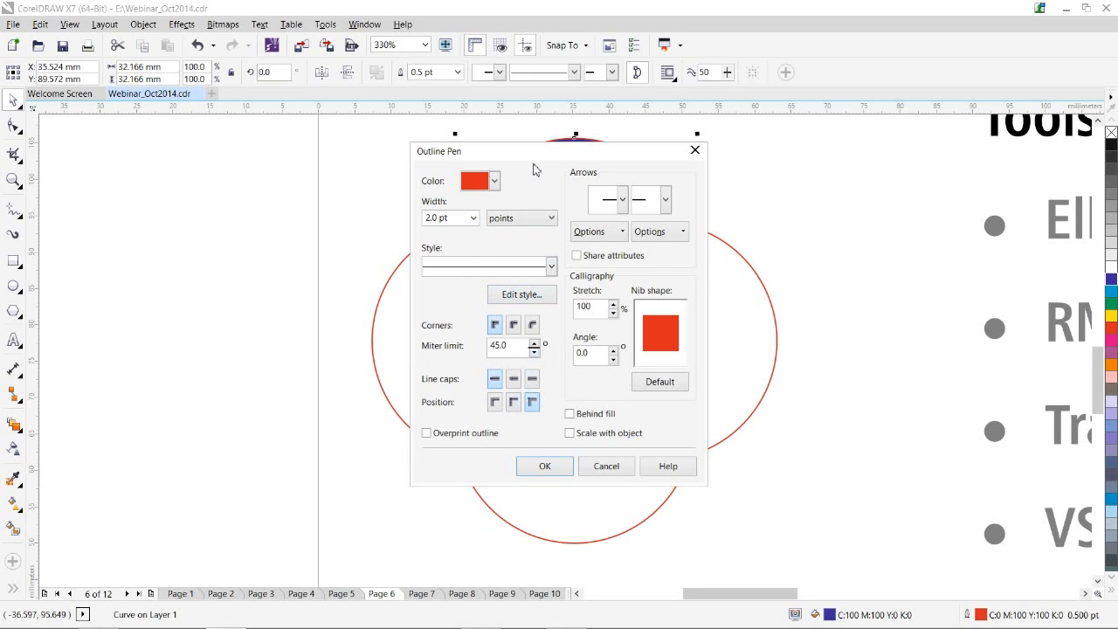
drag(551, 150, 181, 144)
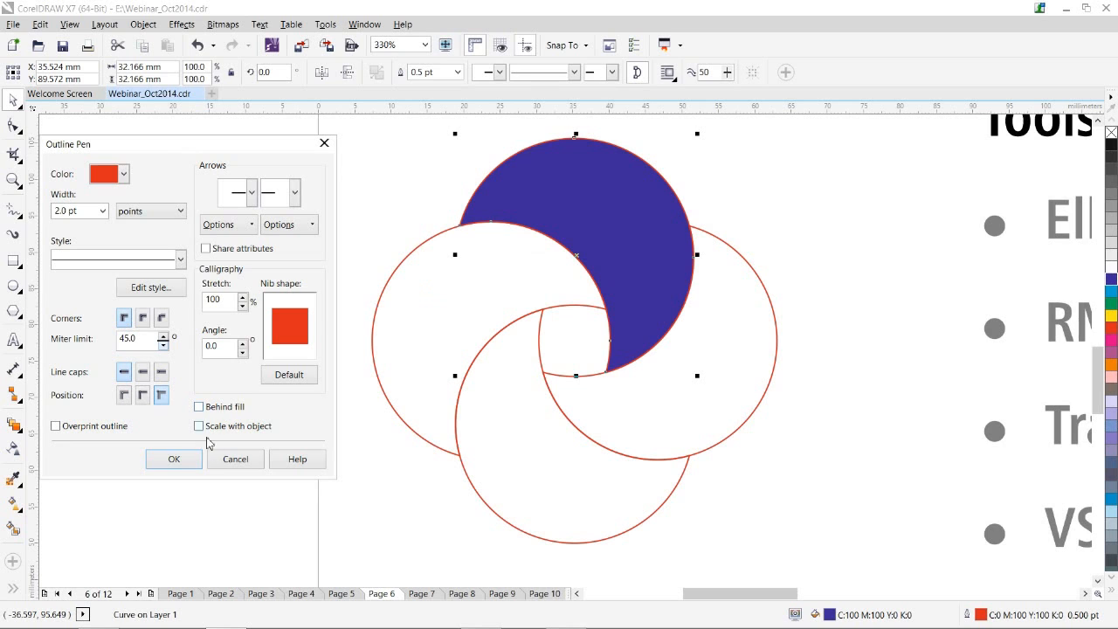
click(174, 459)
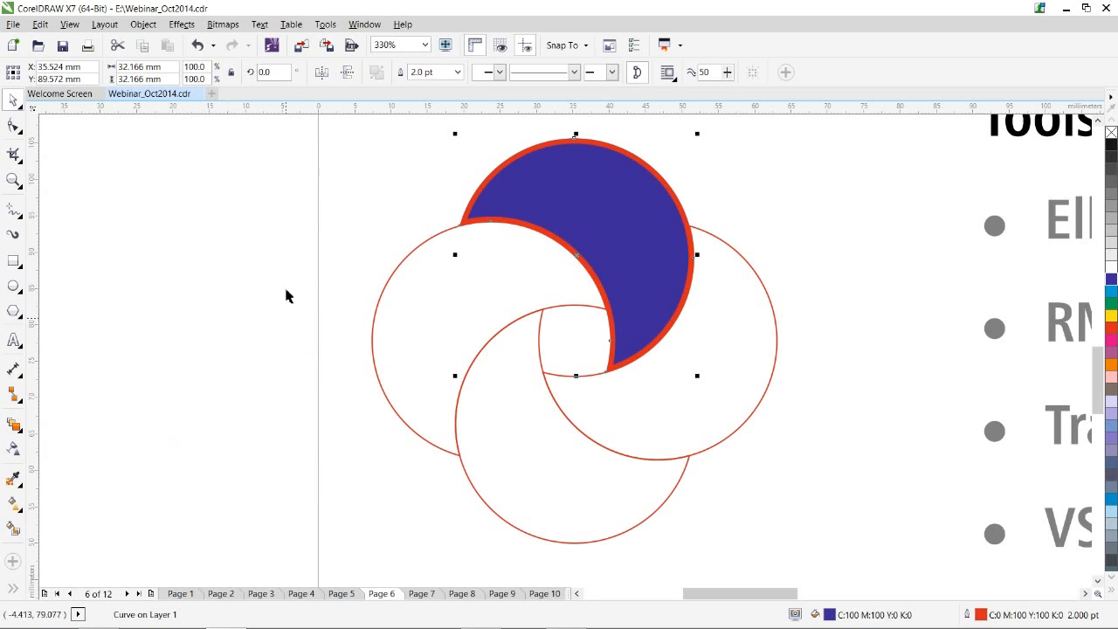
Convert the blue crescent's outline to an object, undo the trial moves made to check it, and select the red outline object.
click(143, 25)
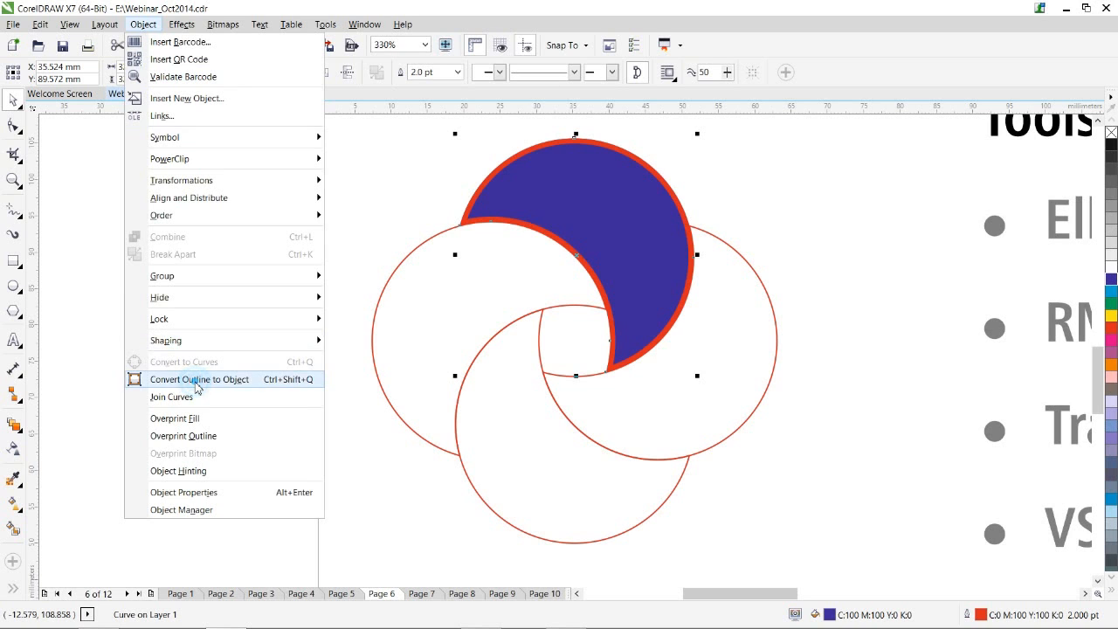
click(195, 381)
click(305, 222)
drag(496, 227, 292, 227)
key(ctrl+z)
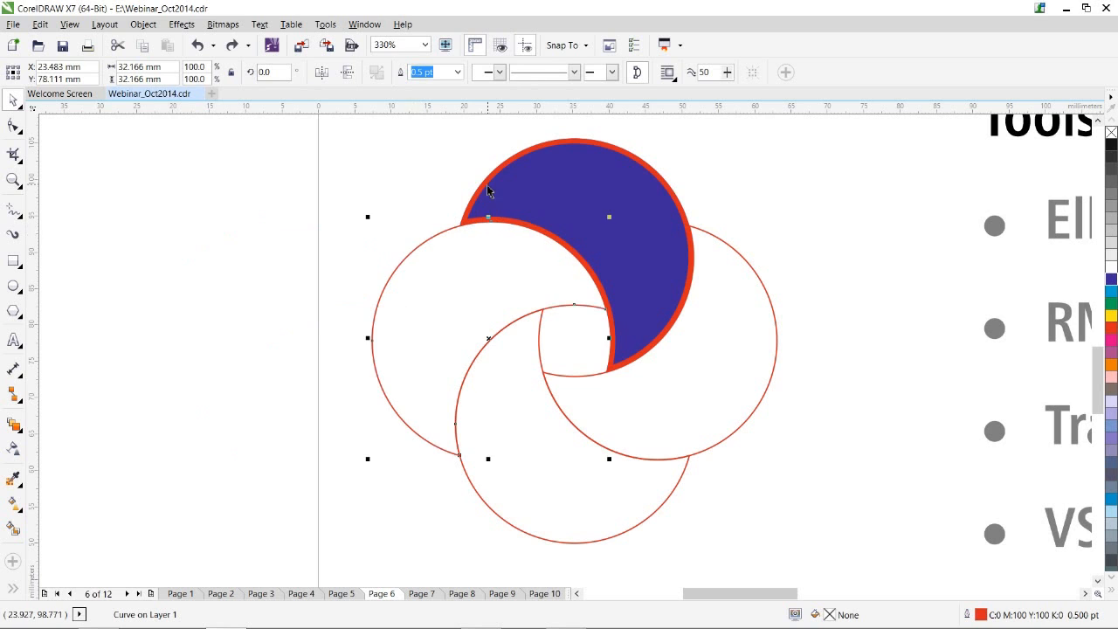
drag(678, 191, 520, 186)
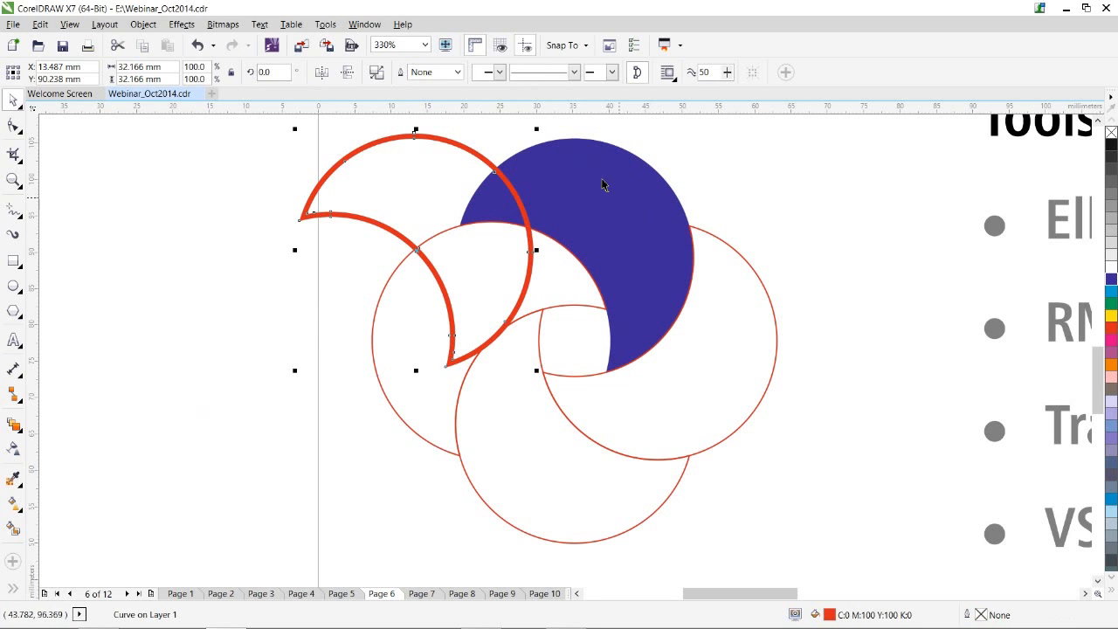
key(ctrl+z)
click(414, 162)
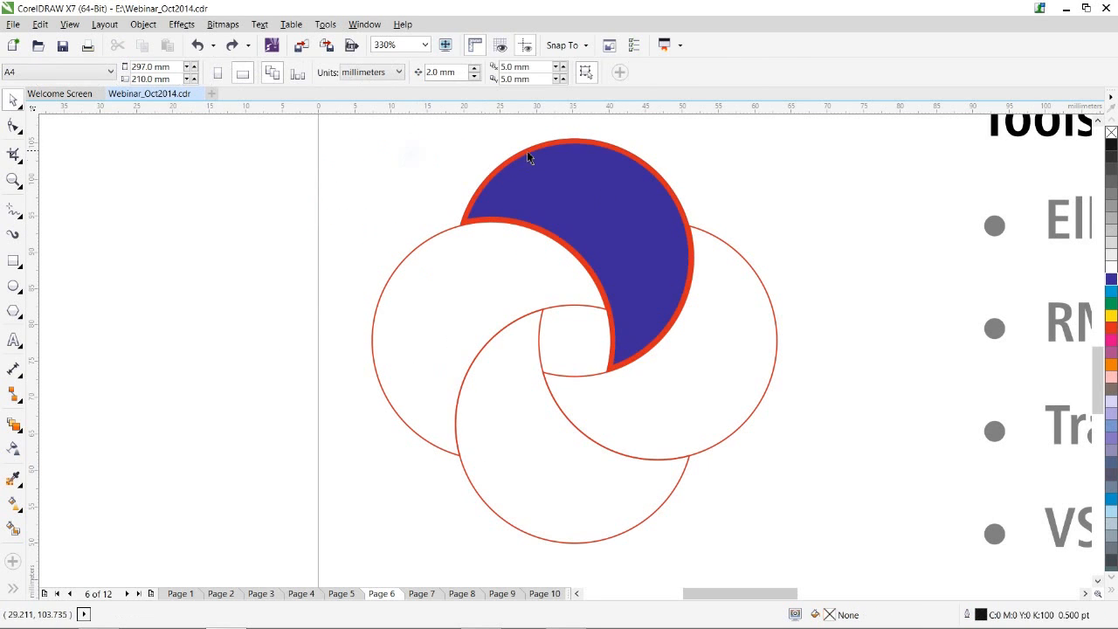
click(530, 156)
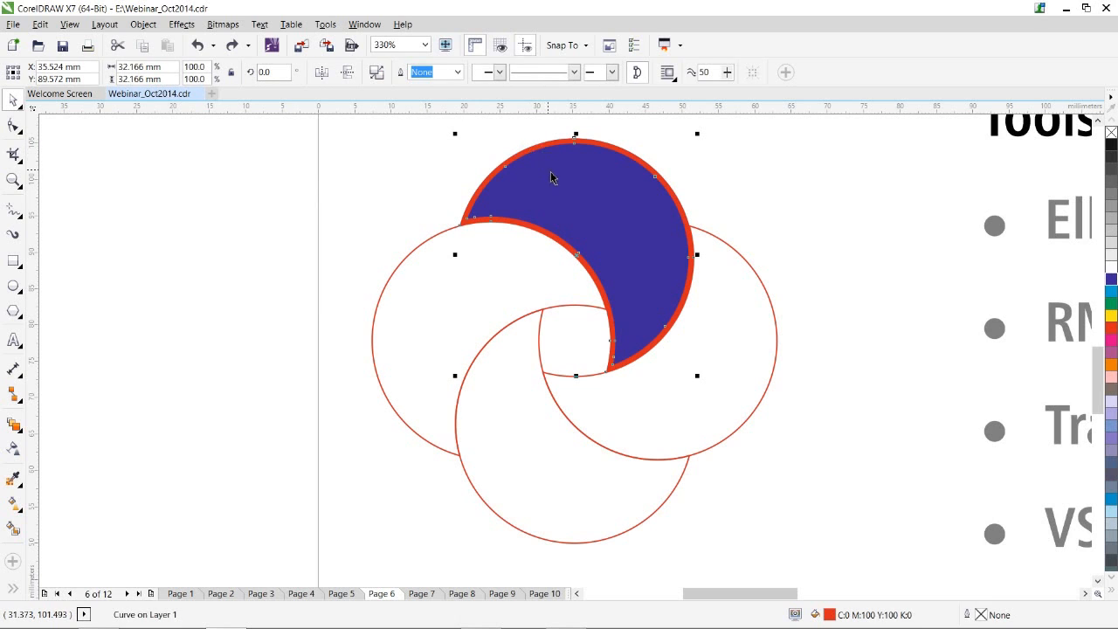
Trim the blue top crescent with its red outline object, move the outline object aside and delete it.
shift+click(554, 173)
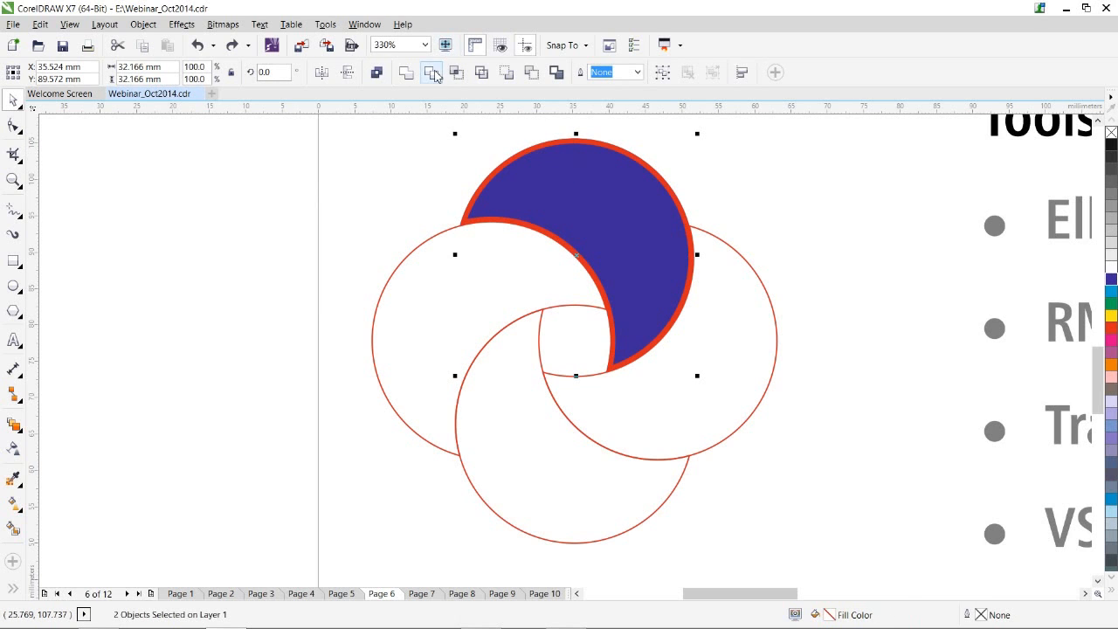
click(509, 144)
drag(514, 149, 792, 143)
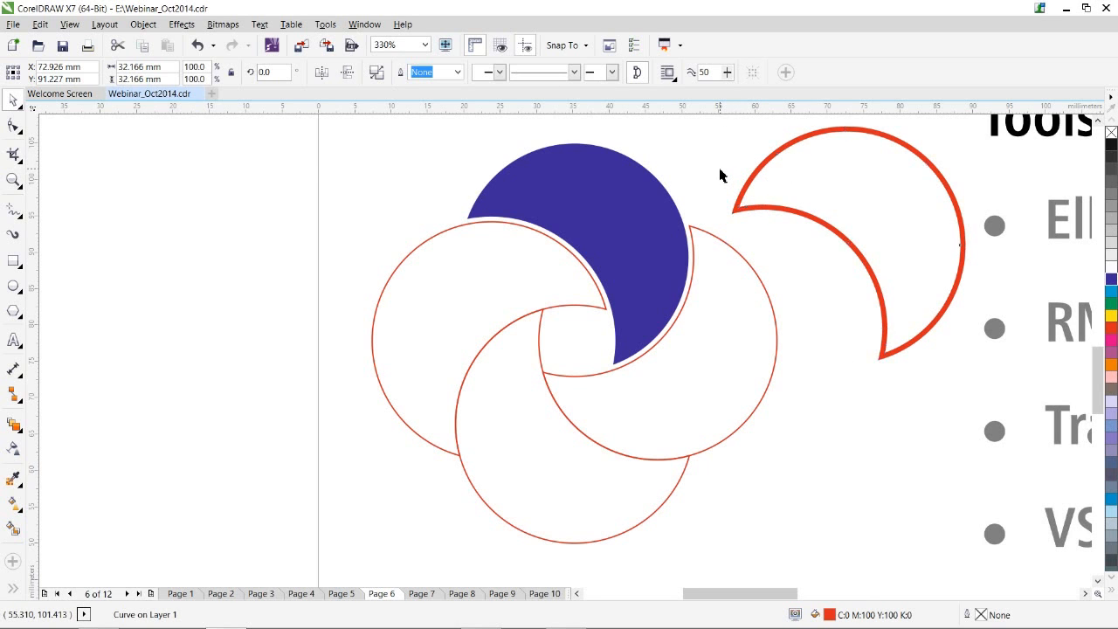
key(Delete)
Fill the remaining right, bottom and left crescents with blue.
click(744, 262)
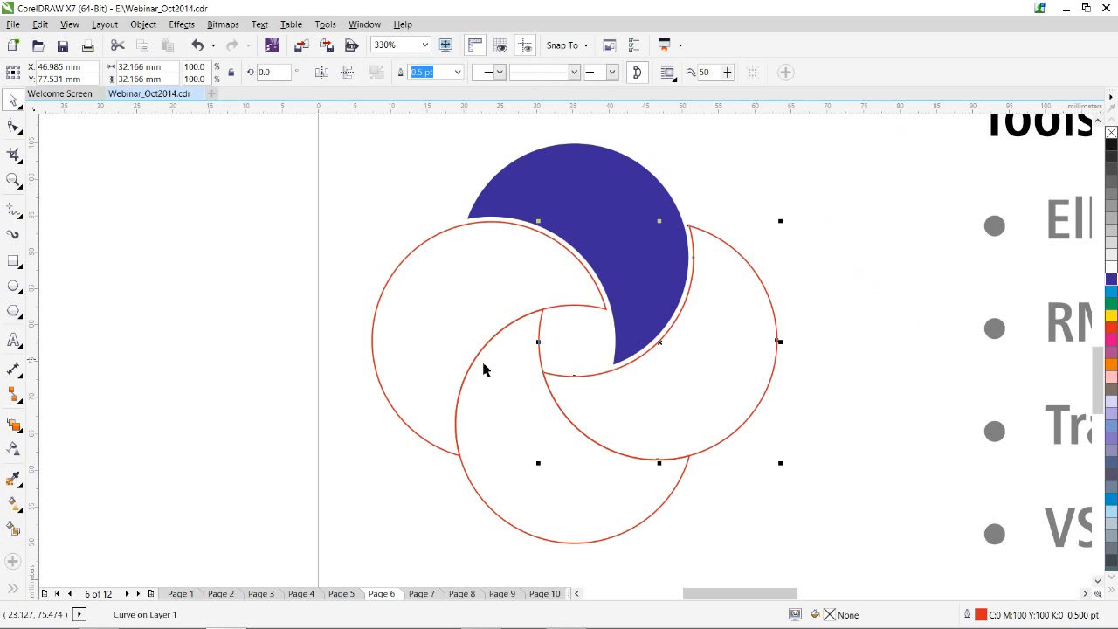
shift+click(485, 504)
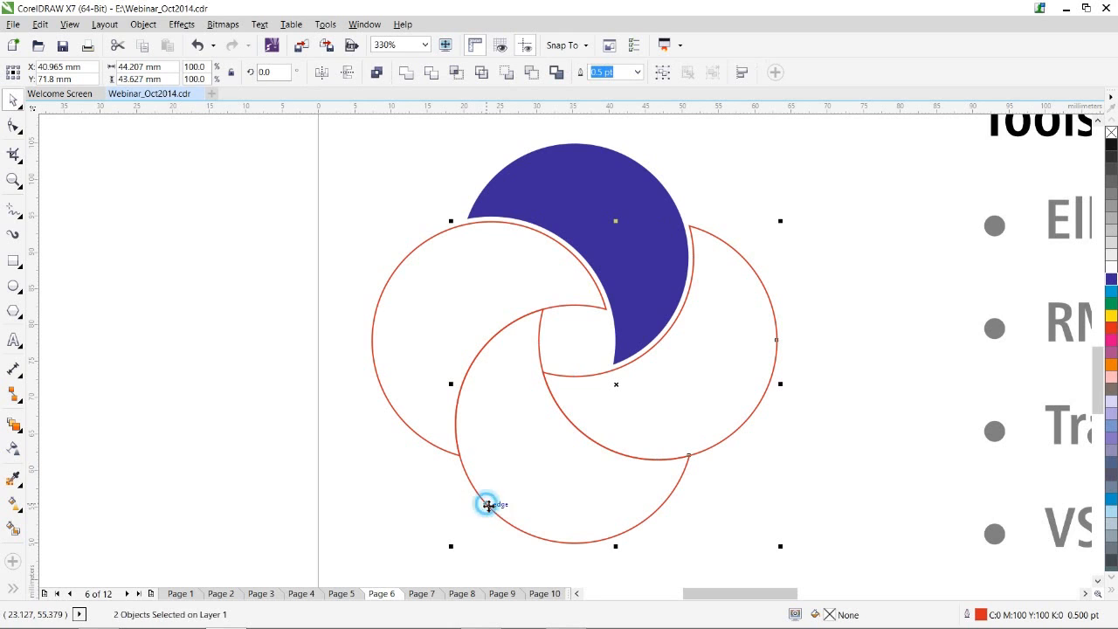
shift+click(385, 402)
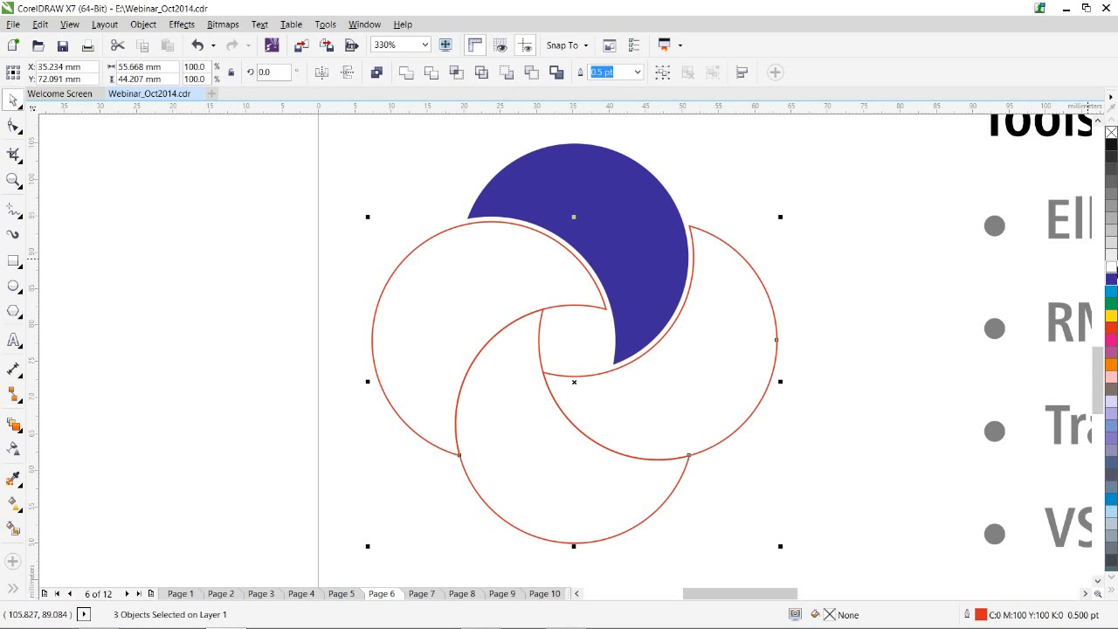
click(1111, 279)
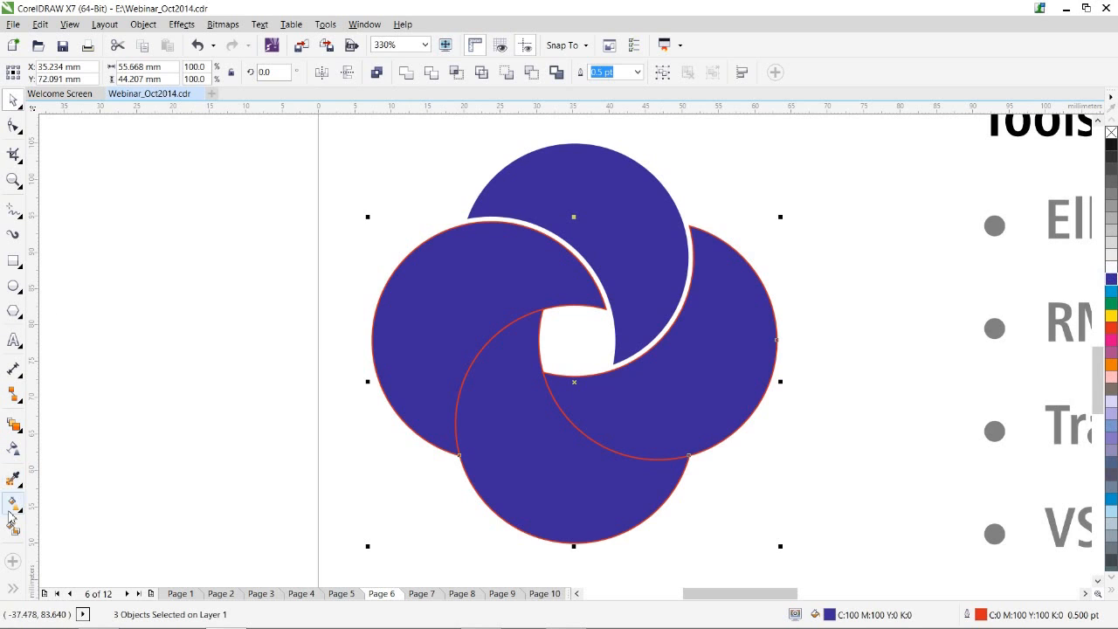
Give the three selected crescents a 2.0 pt outline with Outline Pen and convert the outlines to objects.
click(14, 588)
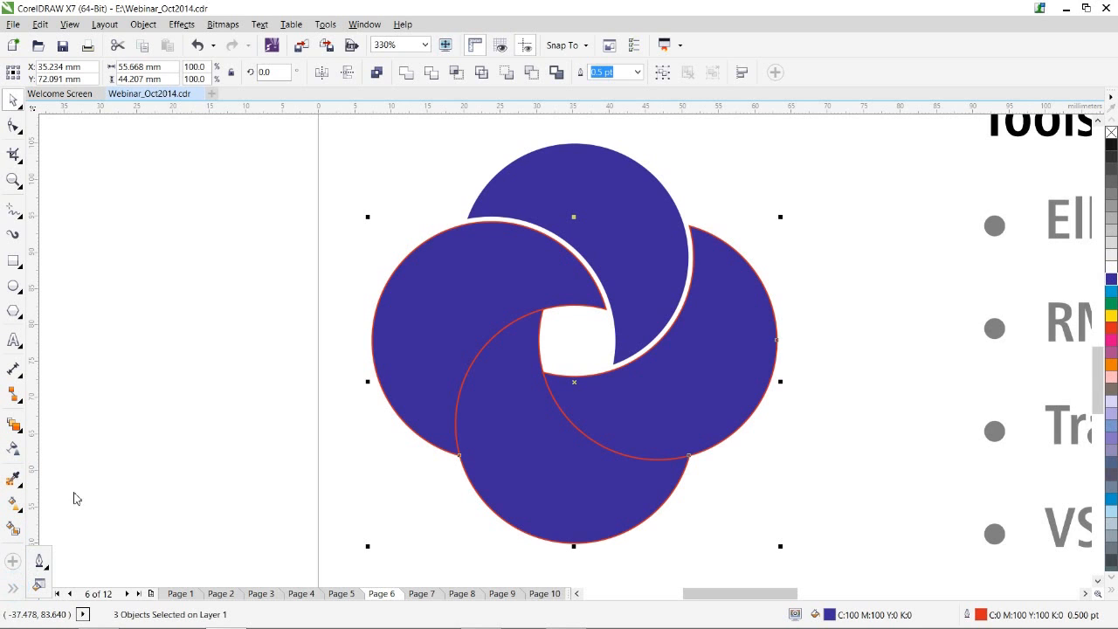
click(39, 558)
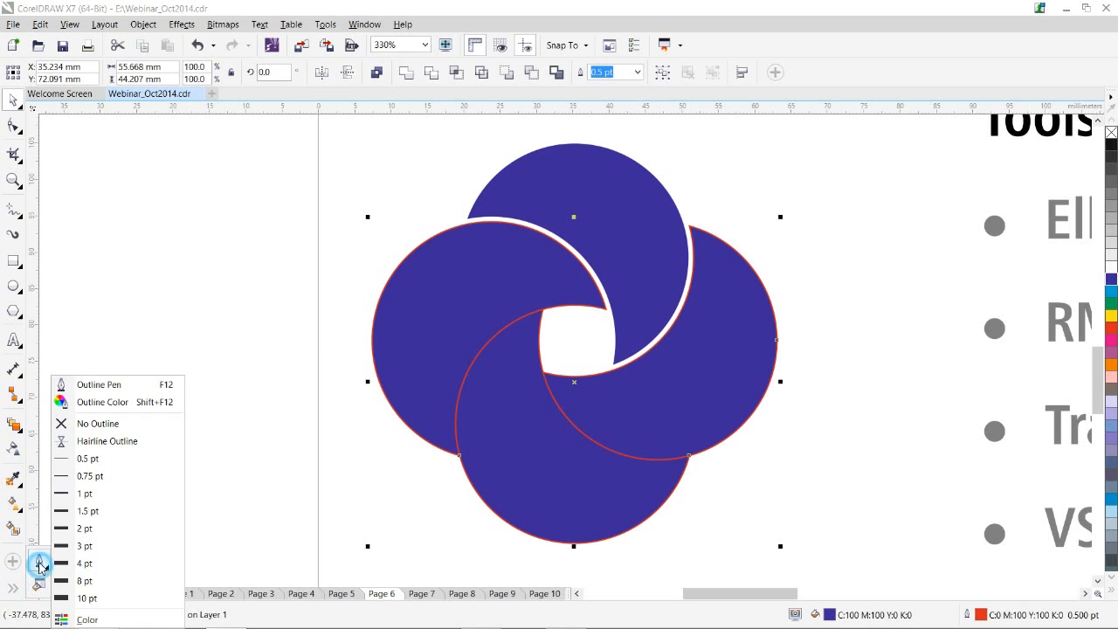
click(98, 386)
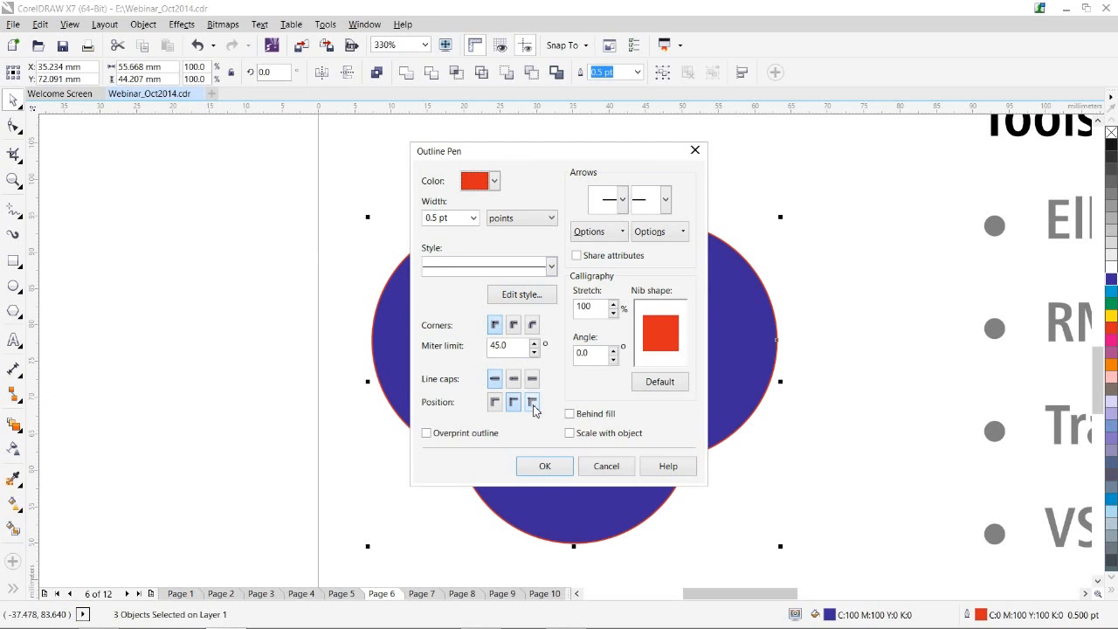
click(472, 217)
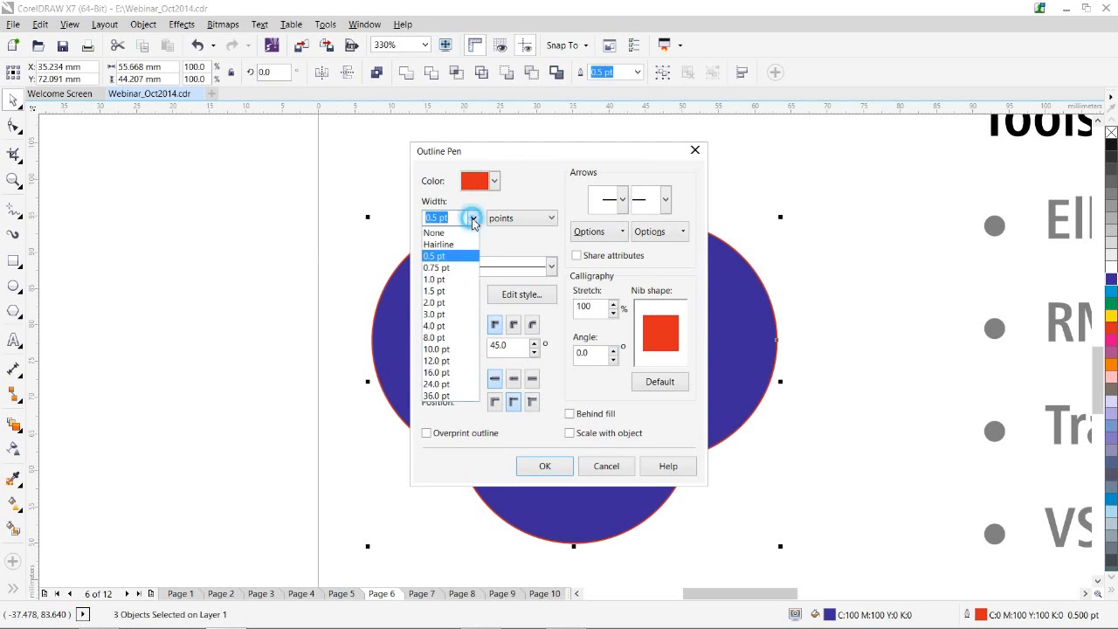
click(438, 310)
click(531, 468)
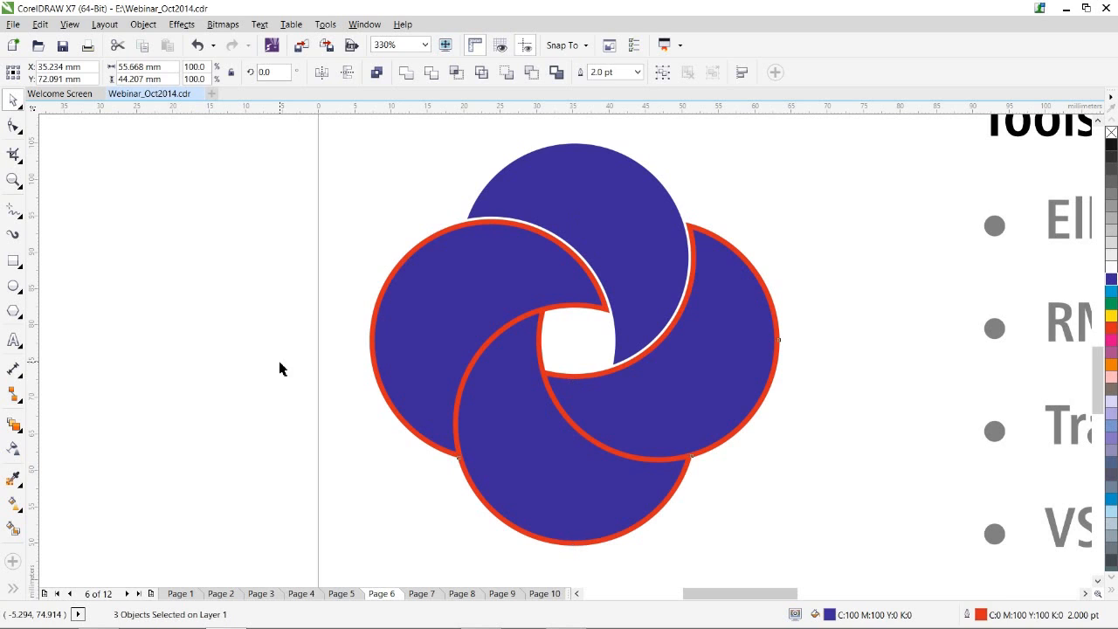
click(288, 291)
Trim the left crescent with its red outline object, move the outline object off the design and delete it.
click(401, 261)
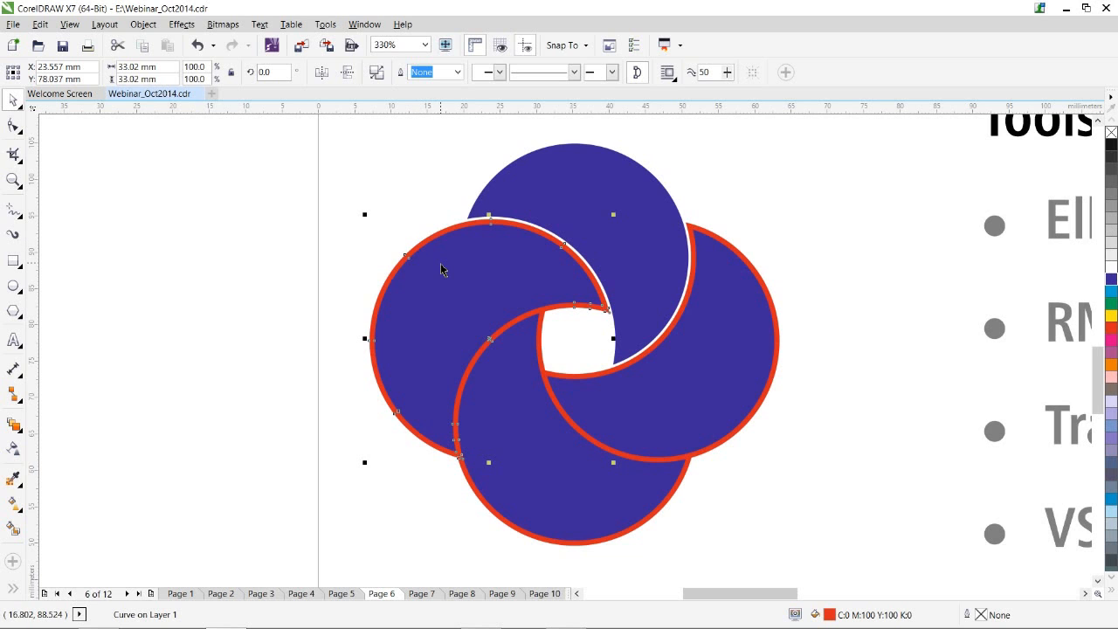
shift+click(441, 263)
click(428, 72)
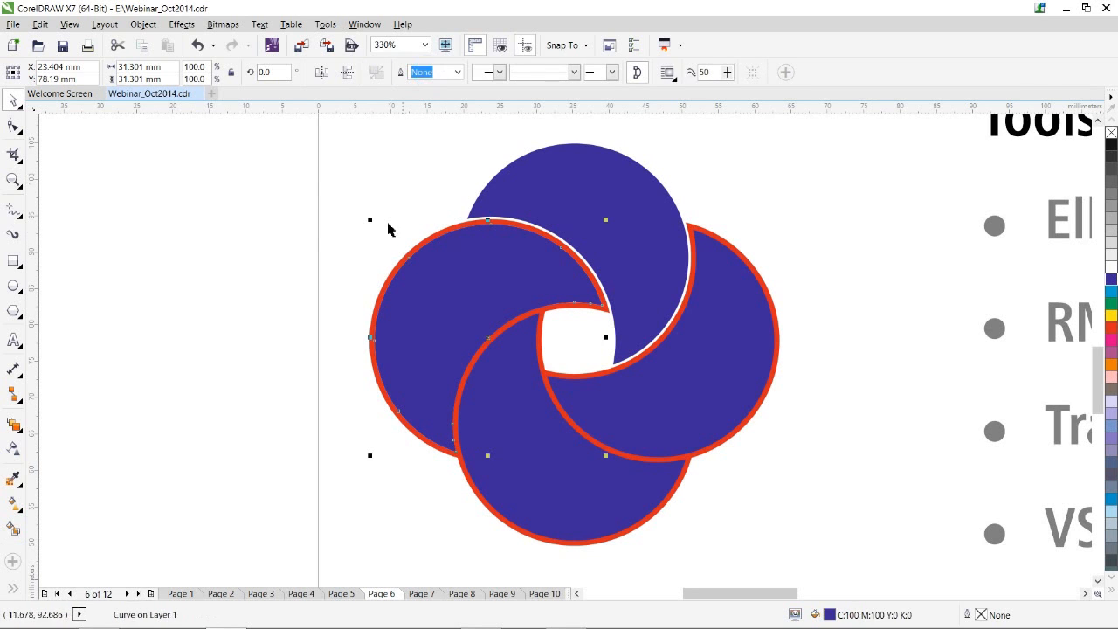
click(422, 250)
drag(418, 246, 214, 215)
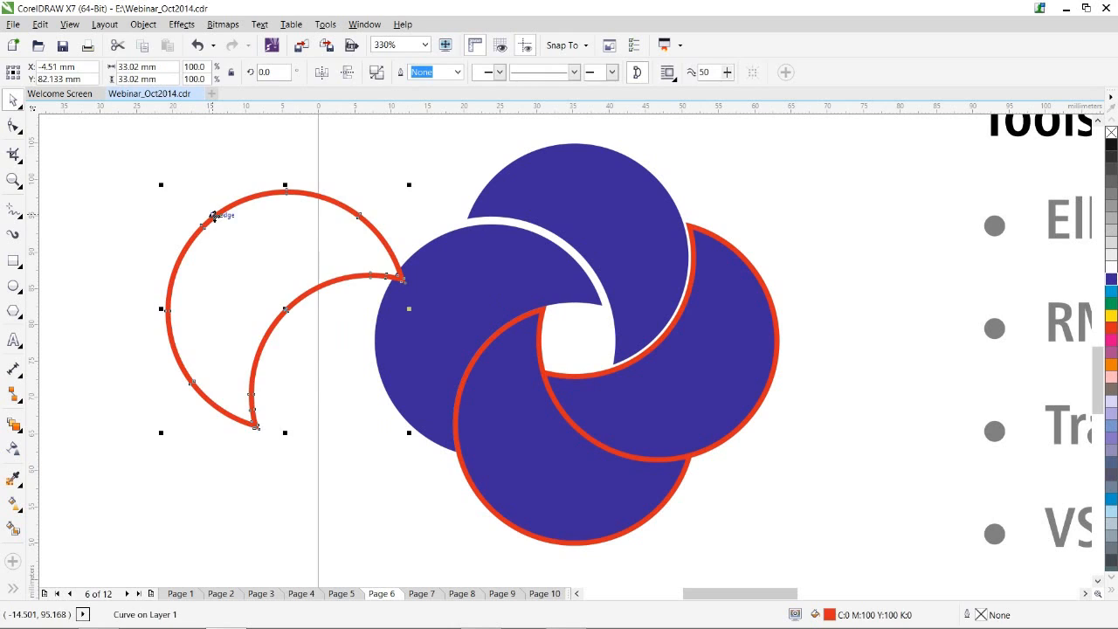
key(Delete)
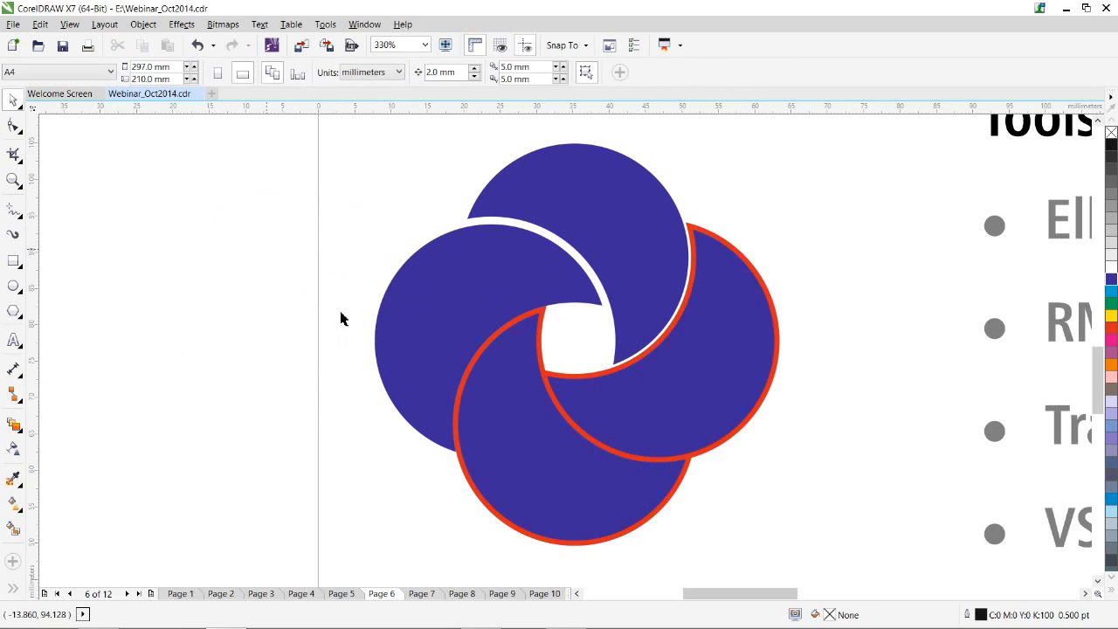
Trim the bottom crescent with its red outline object, move the outline object off the design and delete it.
click(494, 519)
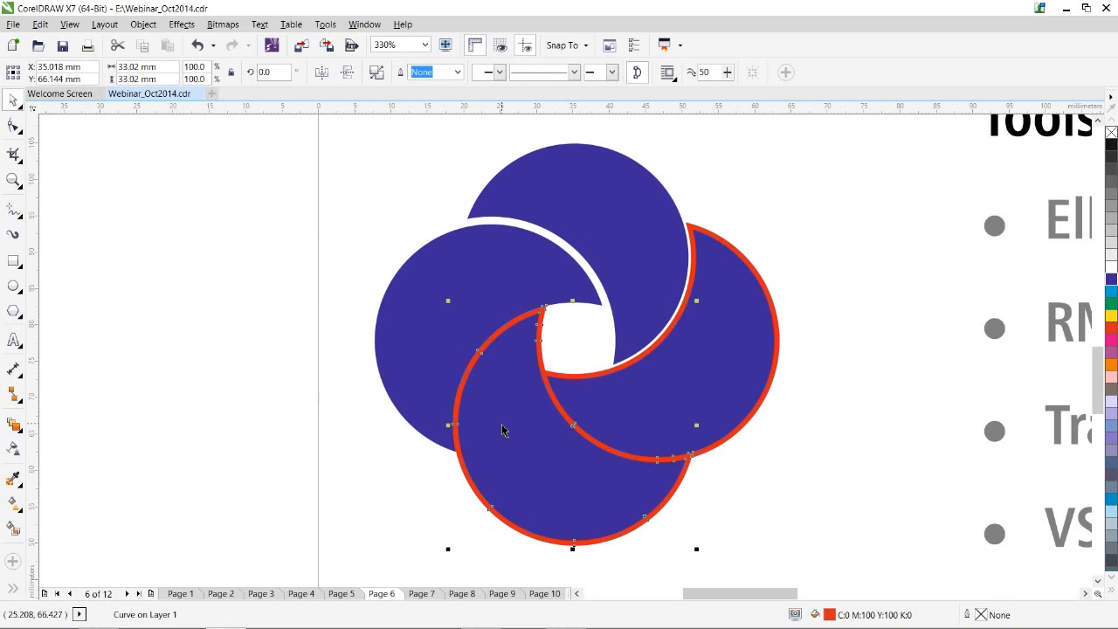
shift+click(501, 425)
click(429, 73)
click(341, 508)
drag(474, 498, 149, 397)
key(Delete)
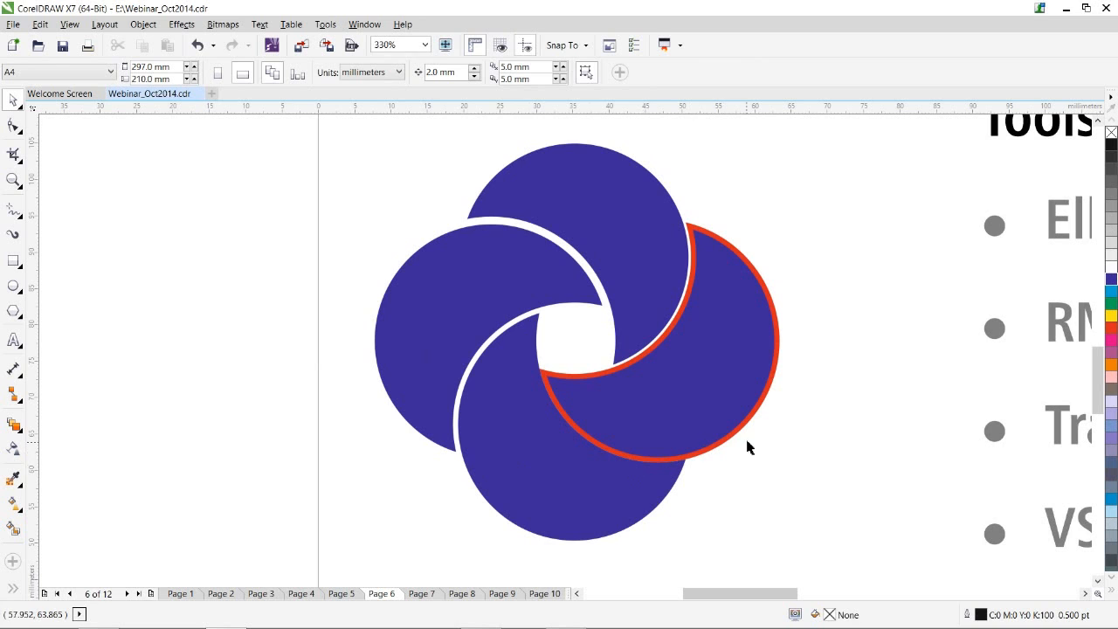
Trim the right crescent with its red outline object, move the outline object off the design and delete it.
click(729, 443)
shift+click(679, 344)
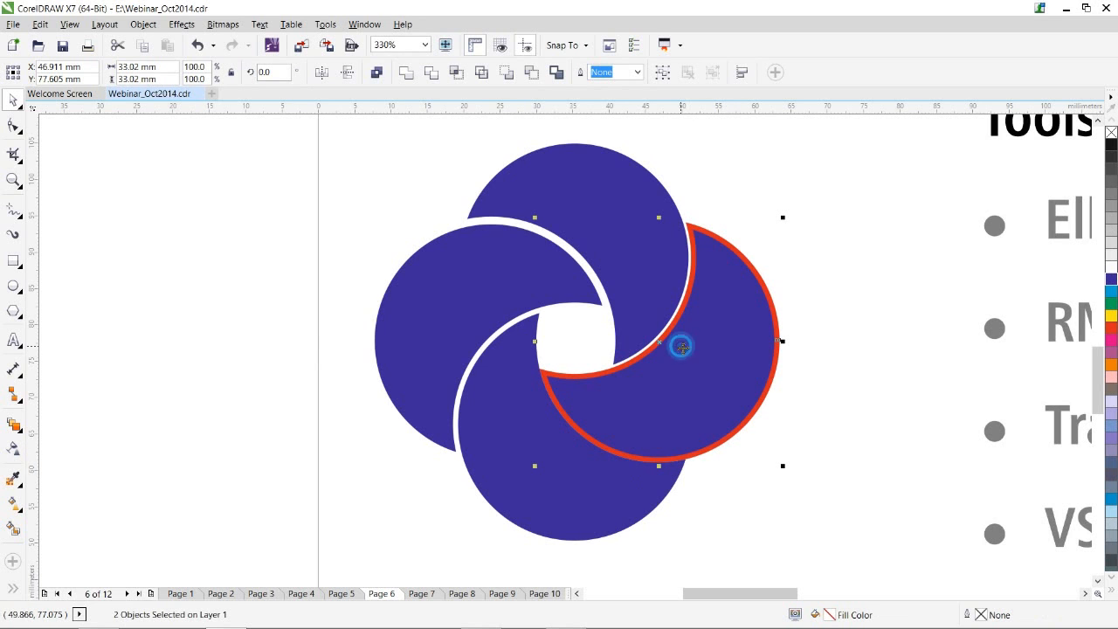
click(432, 74)
click(725, 467)
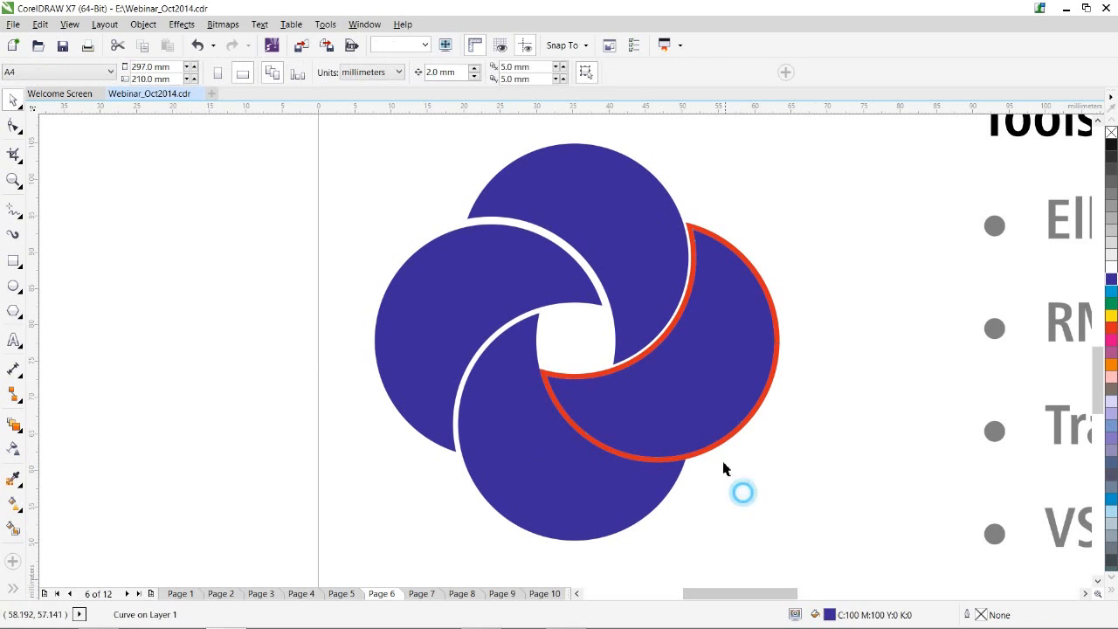
drag(720, 449, 224, 454)
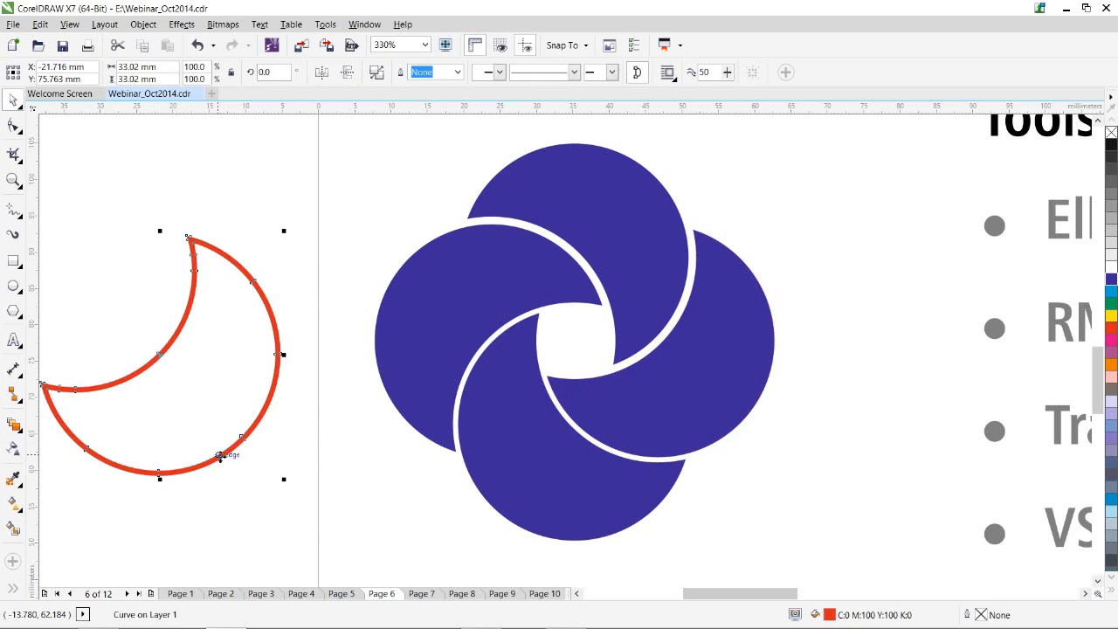
key(Delete)
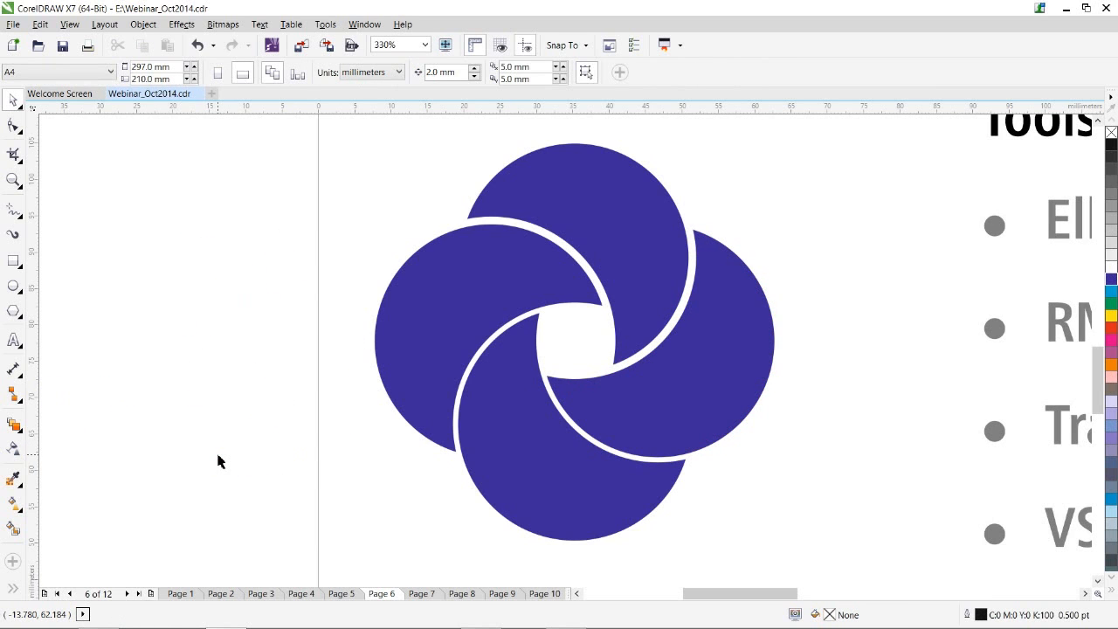
Undo the deletion and move of the right crescent's outline object, move it away from the design again and delete it.
key(ctrl+z)
key(ctrl+z)
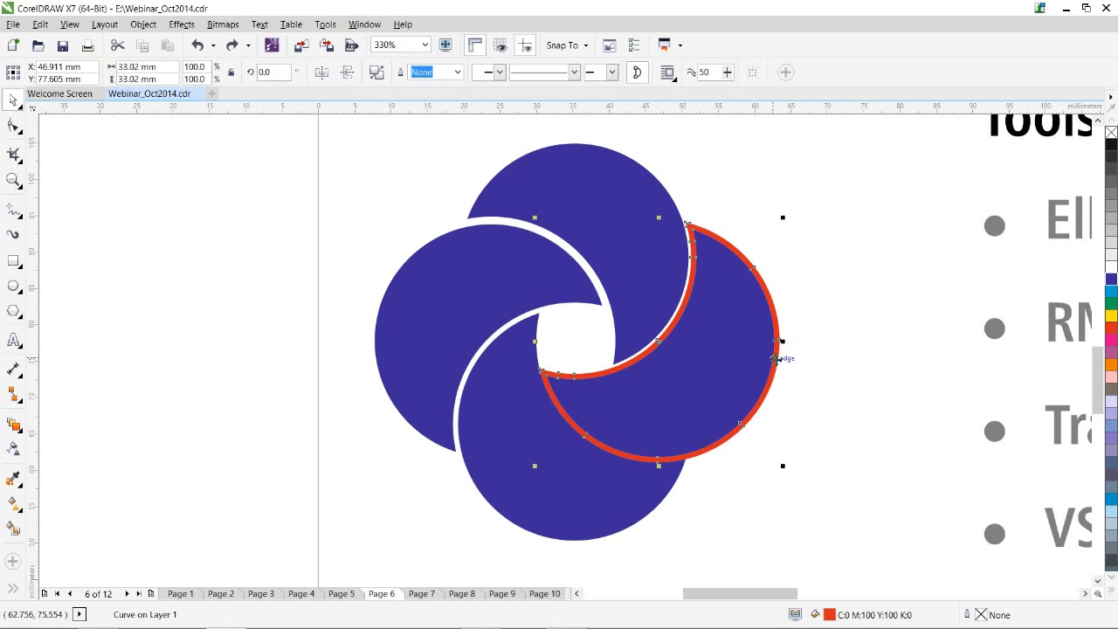
drag(775, 359, 282, 357)
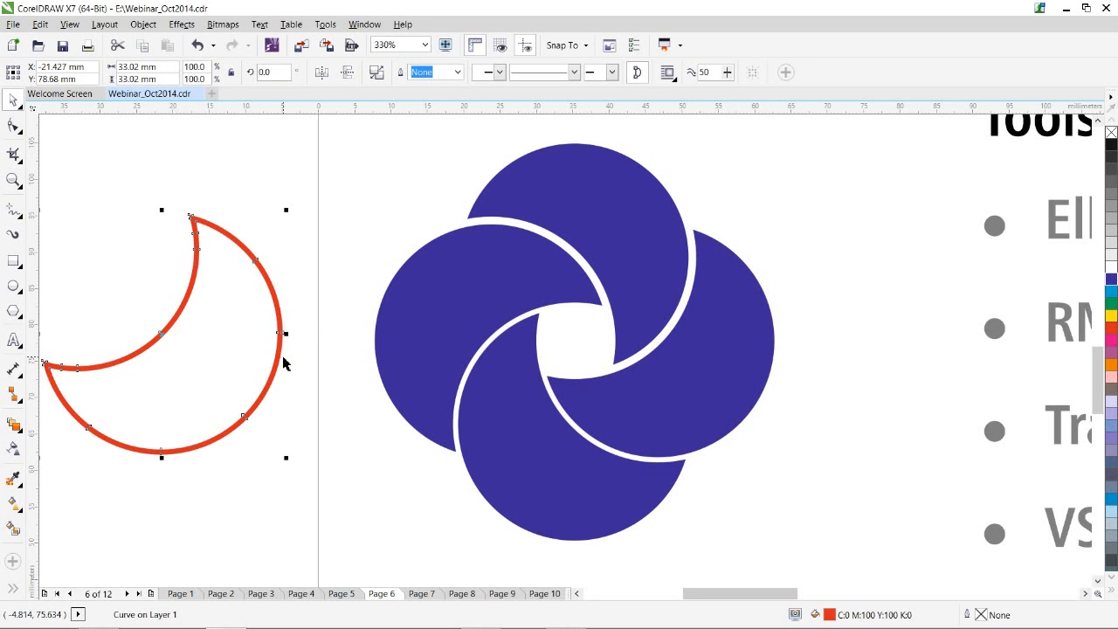
key(Delete)
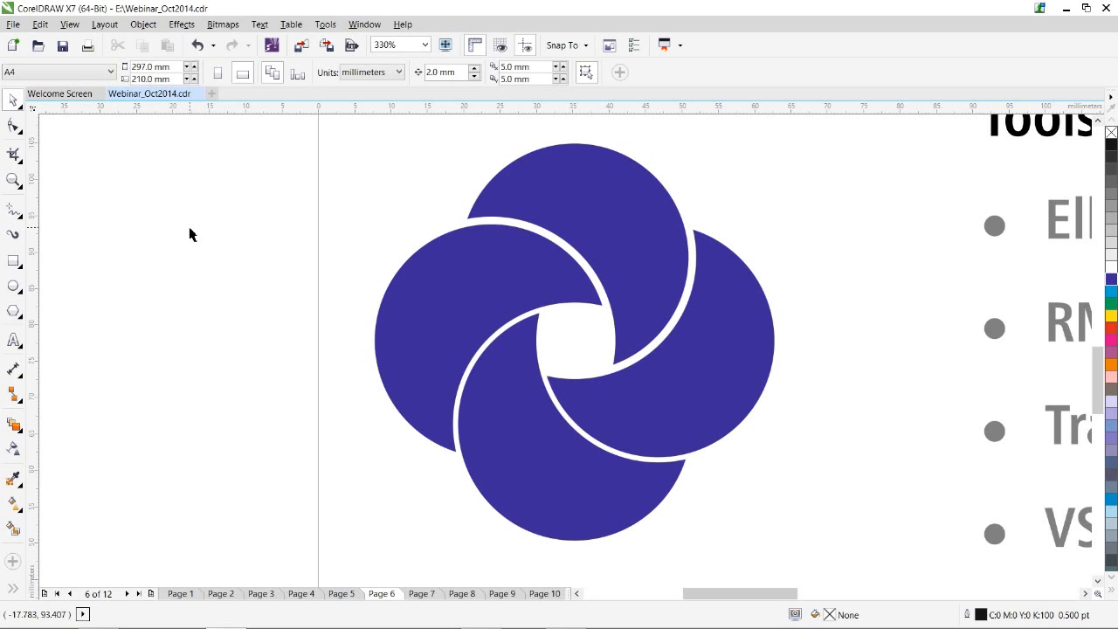
Examine the finished blue design and the set of four overlapping unfilled circles near the page's right edge.
click(13, 180)
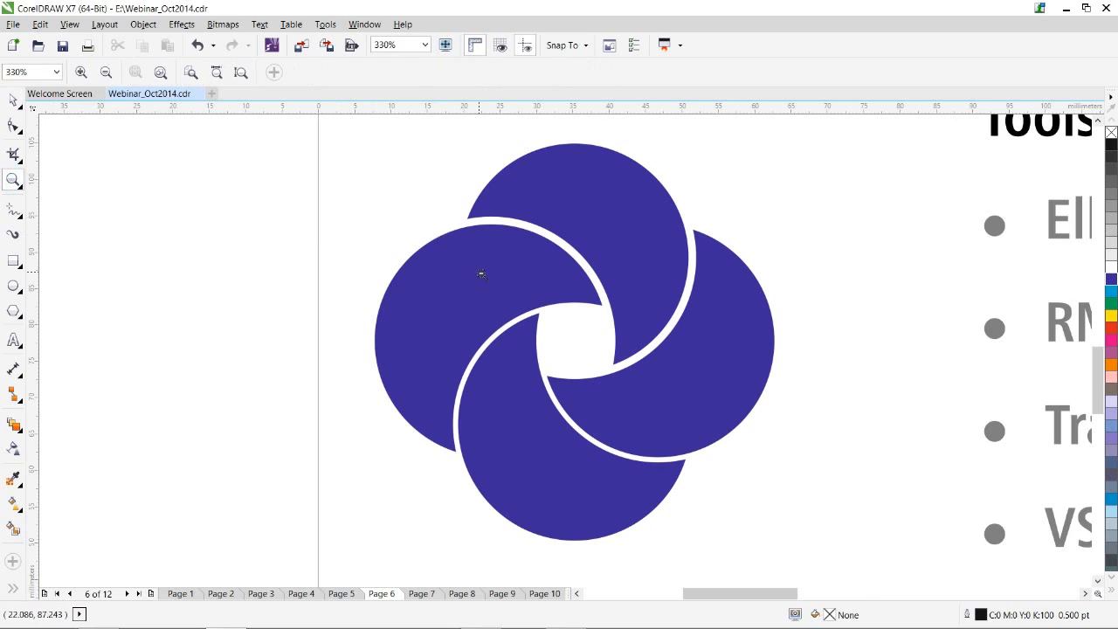
right_click(476, 272)
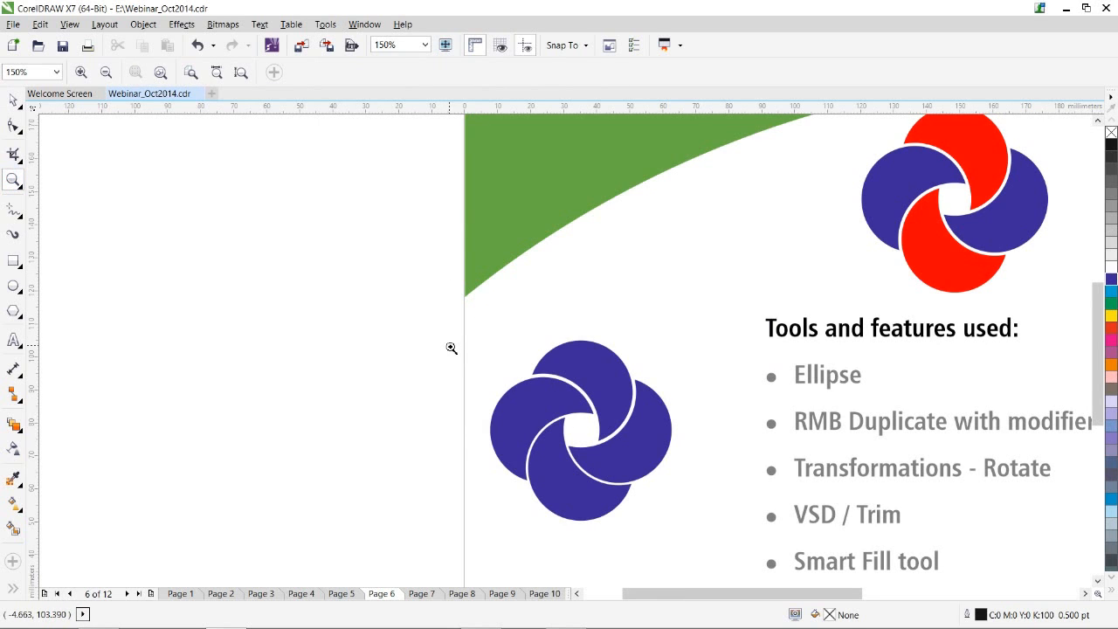
right_click(744, 381)
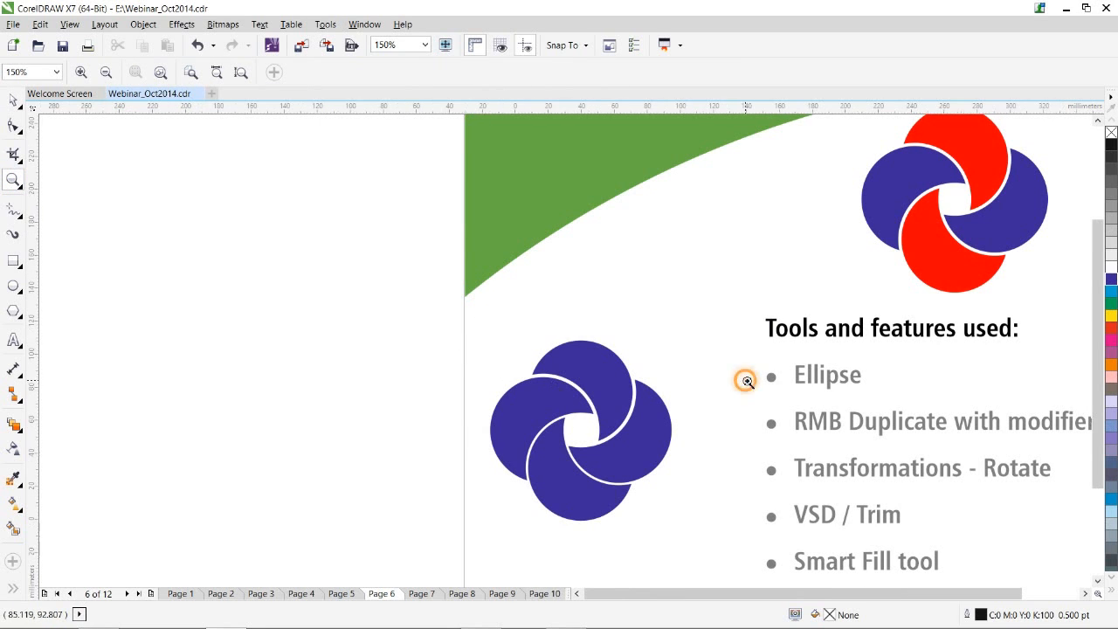
drag(888, 332, 1004, 449)
click(1004, 449)
click(90, 314)
right_click(175, 310)
right_click(195, 288)
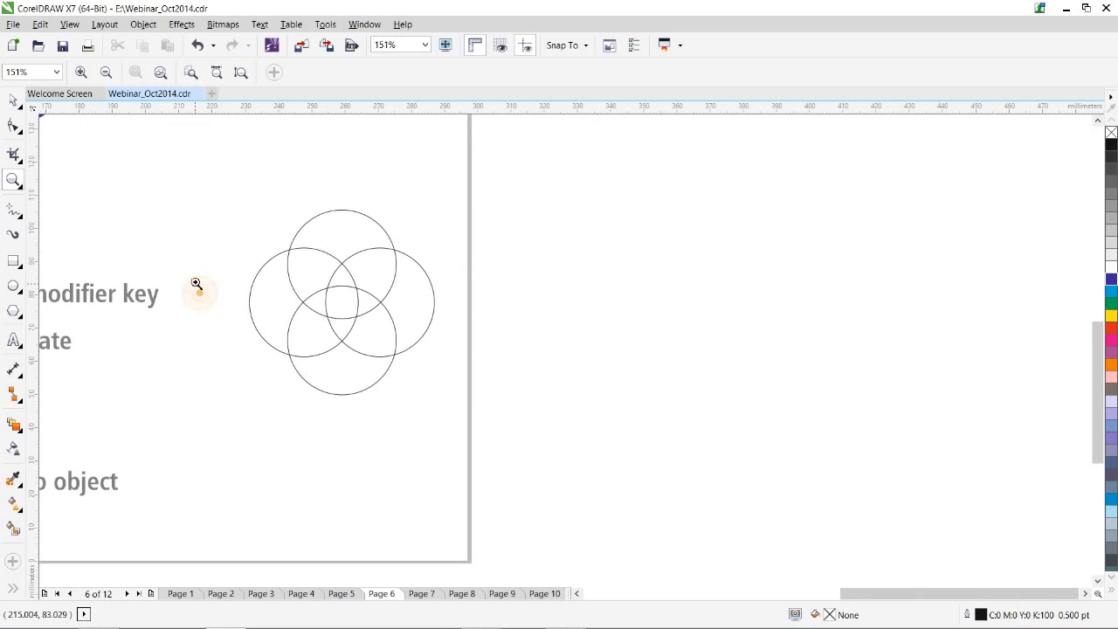
drag(223, 177, 521, 418)
key(space)
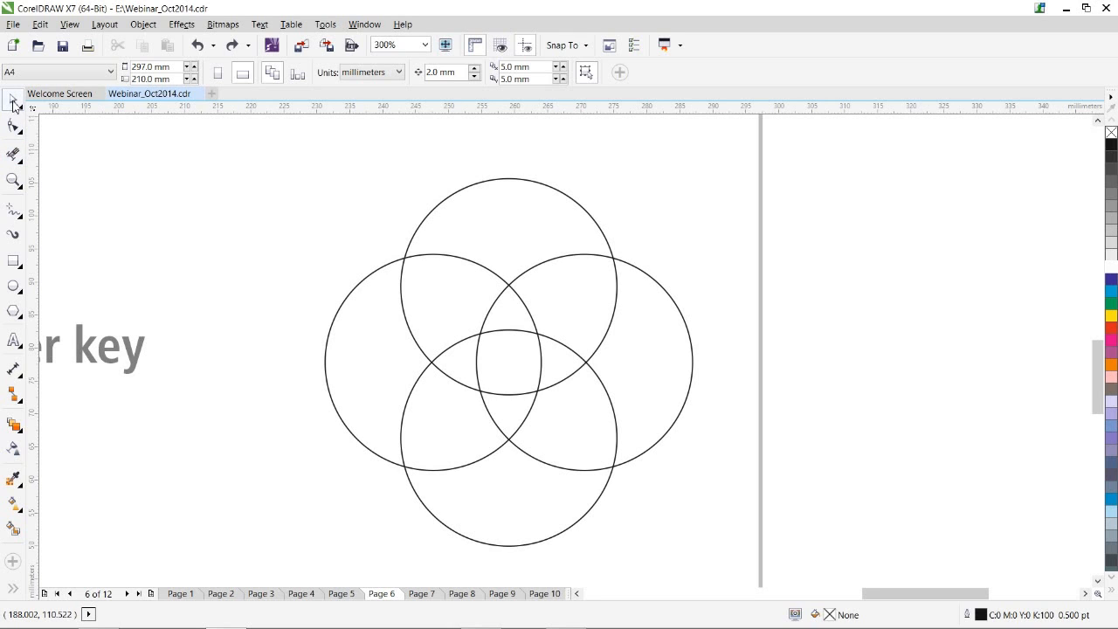
Try Virtual Segment Delete on single arcs inside the right circle and on several arcs at once, undoing each trial.
click(14, 155)
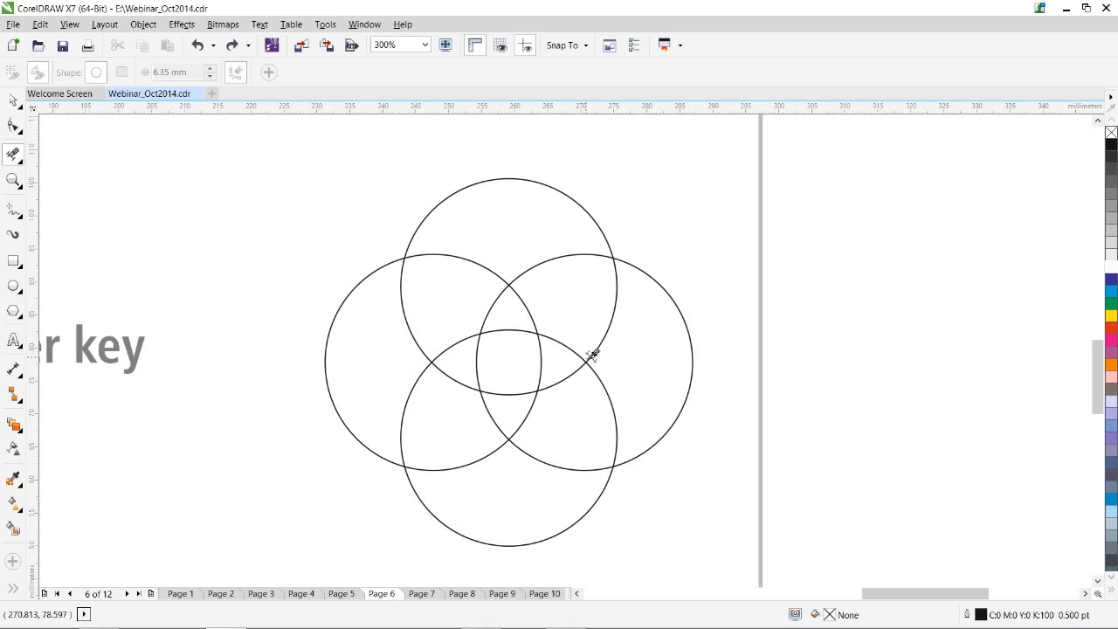
click(611, 317)
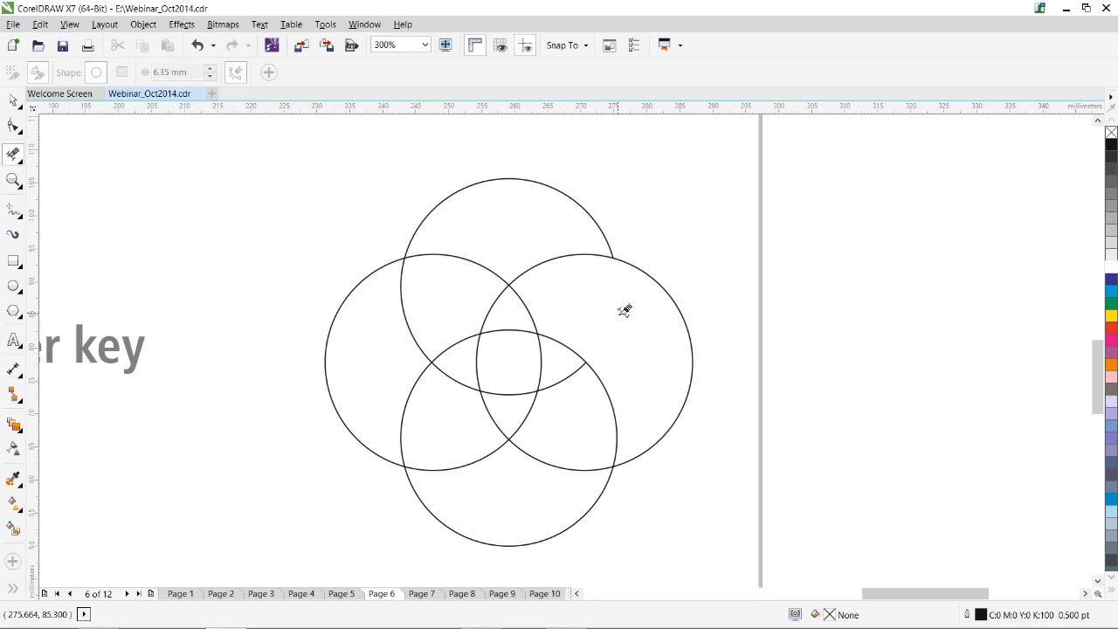
click(604, 381)
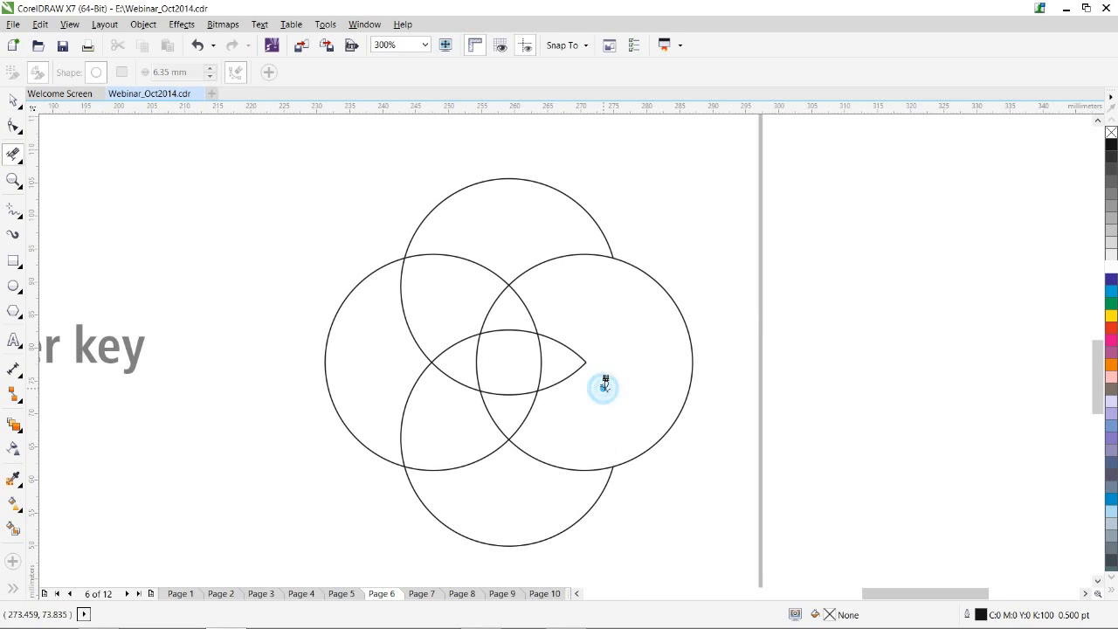
key(ctrl+z)
key(ctrl+z)
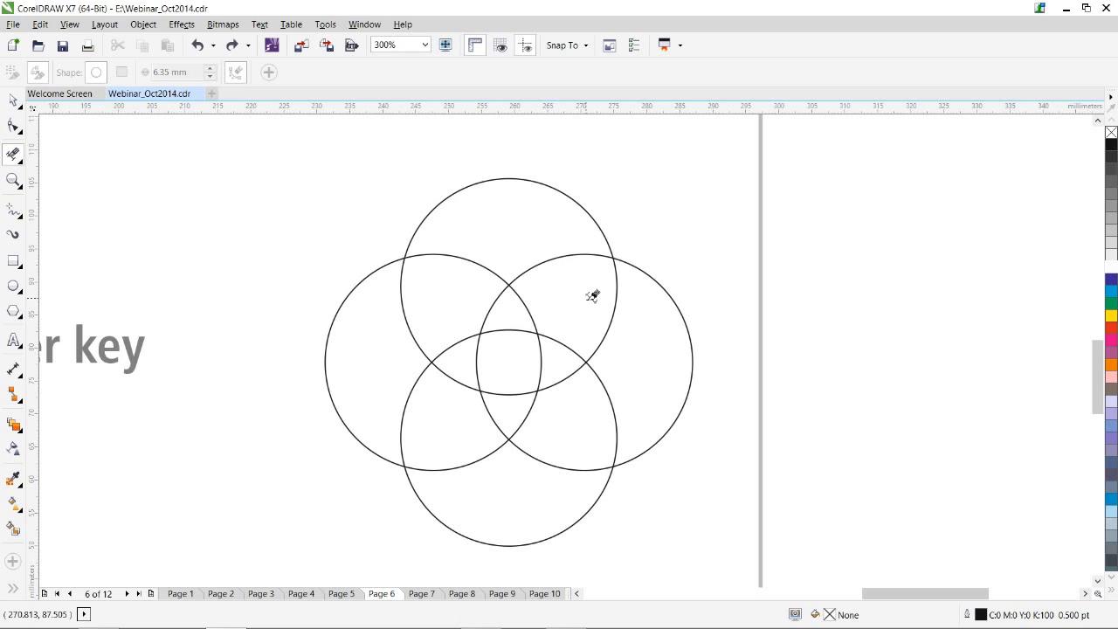
mouse_move(592, 297)
mouse_down()
mouse_move(621, 331)
mouse_move(614, 372)
mouse_move(554, 456)
mouse_move(518, 479)
mouse_move(477, 469)
mouse_move(455, 427)
mouse_up()
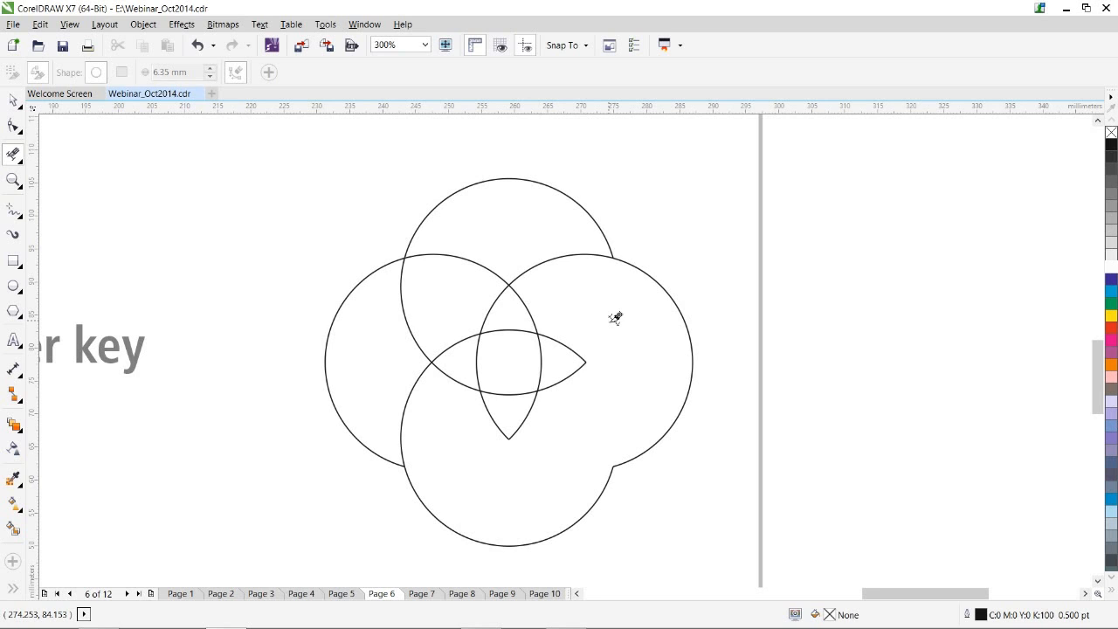
key(ctrl+z)
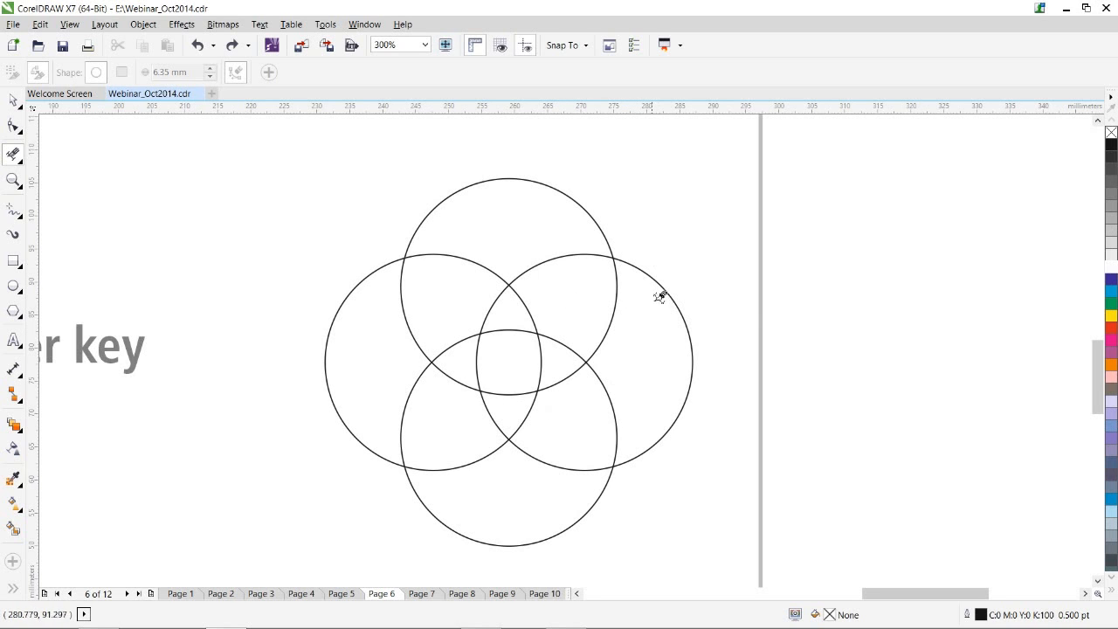
Remove the overlapping arcs inside all four circles with Virtual Segment Delete, leaving interlocking crescents around a small central opening.
click(607, 380)
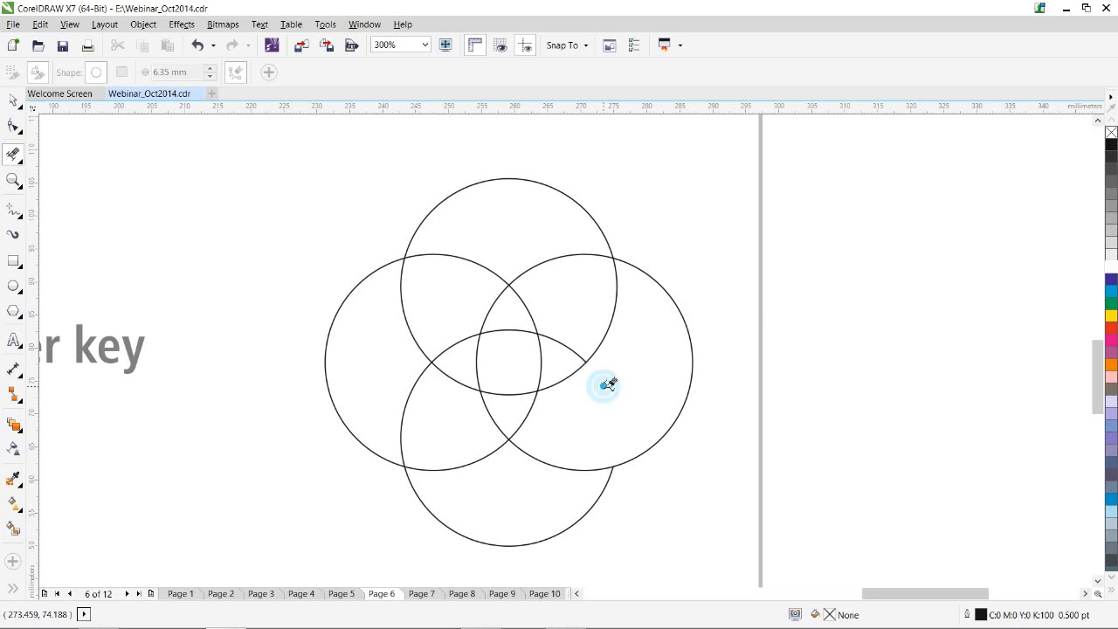
click(525, 415)
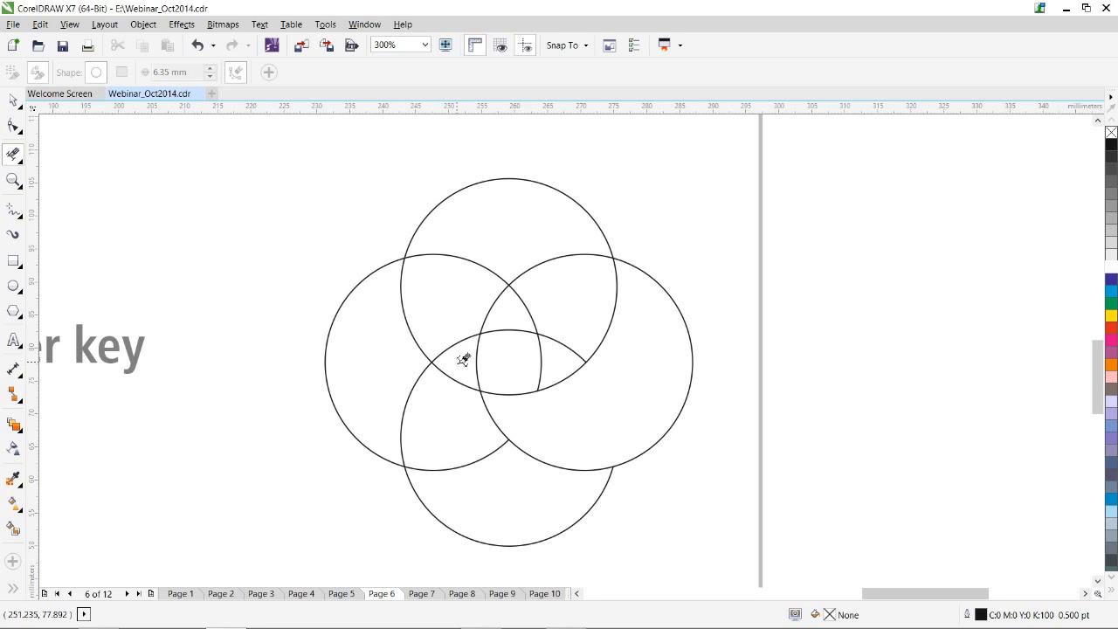
mouse_move(460, 361)
mouse_down()
mouse_move(457, 425)
mouse_move(474, 469)
mouse_up()
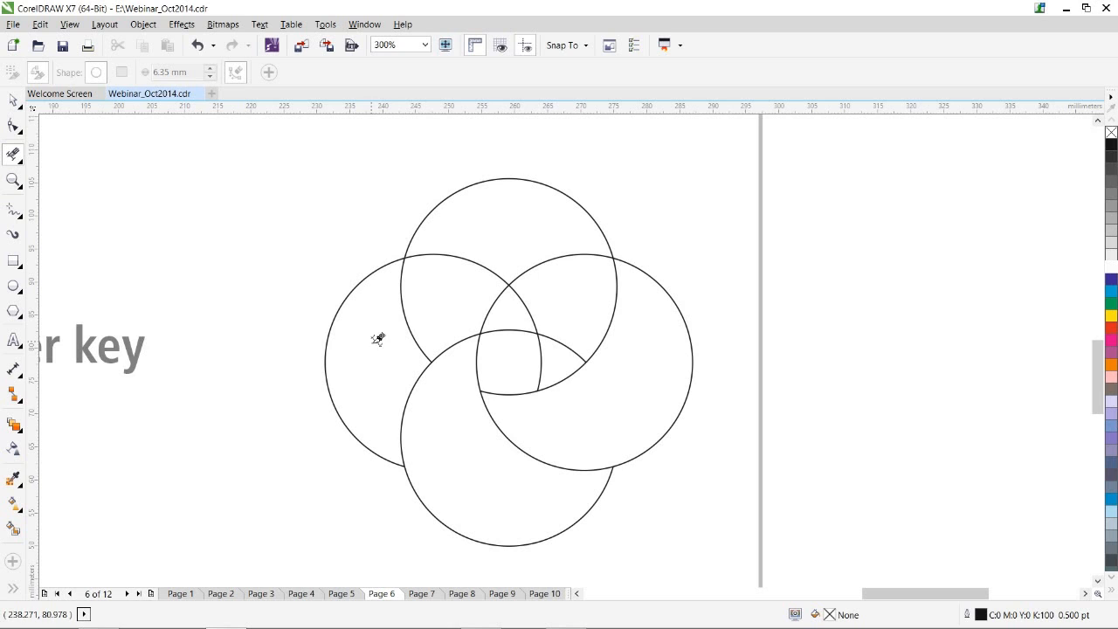
mouse_move(377, 336)
mouse_down()
mouse_move(407, 311)
mouse_move(504, 307)
mouse_up()
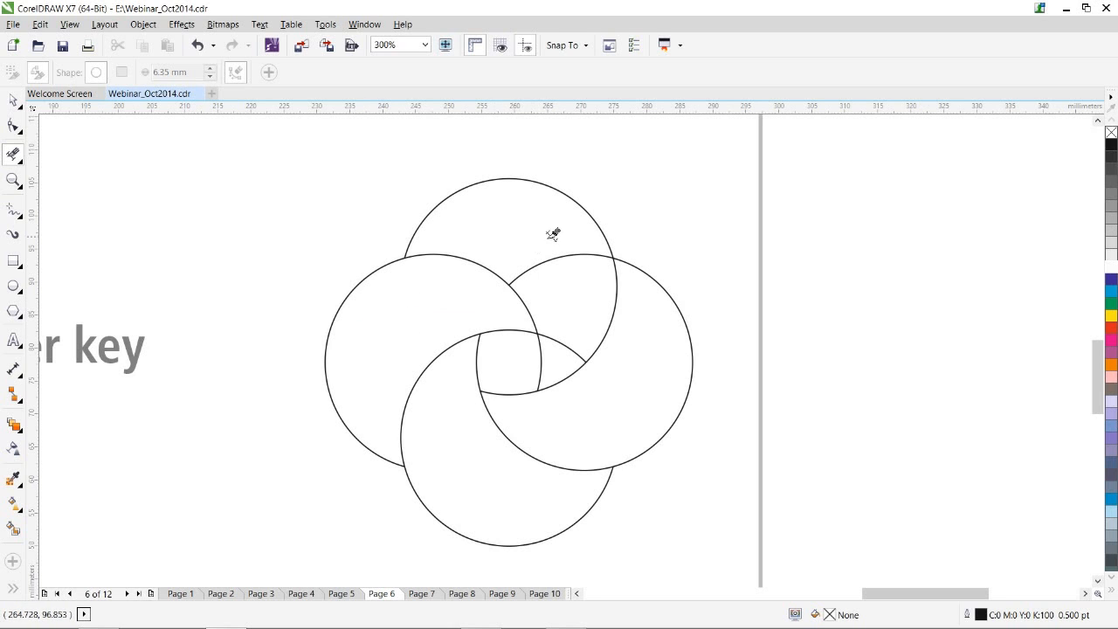
mouse_move(541, 232)
mouse_down()
mouse_move(559, 260)
mouse_move(569, 348)
mouse_up()
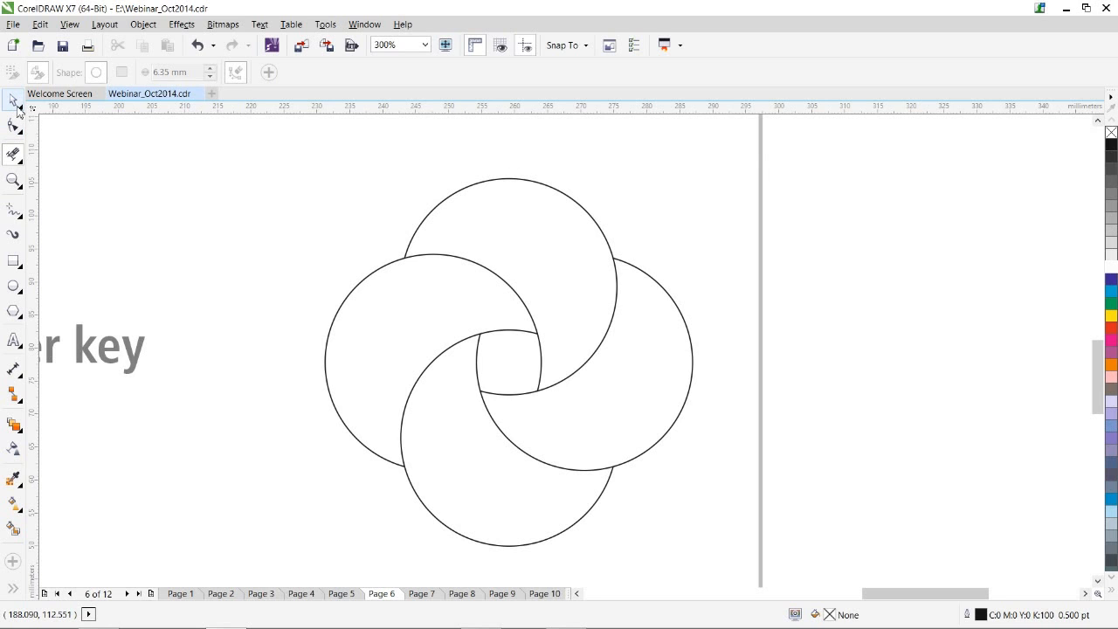
Try moving the right crescent's open curve off the design, undo the move, and try filling the curve with green.
click(17, 104)
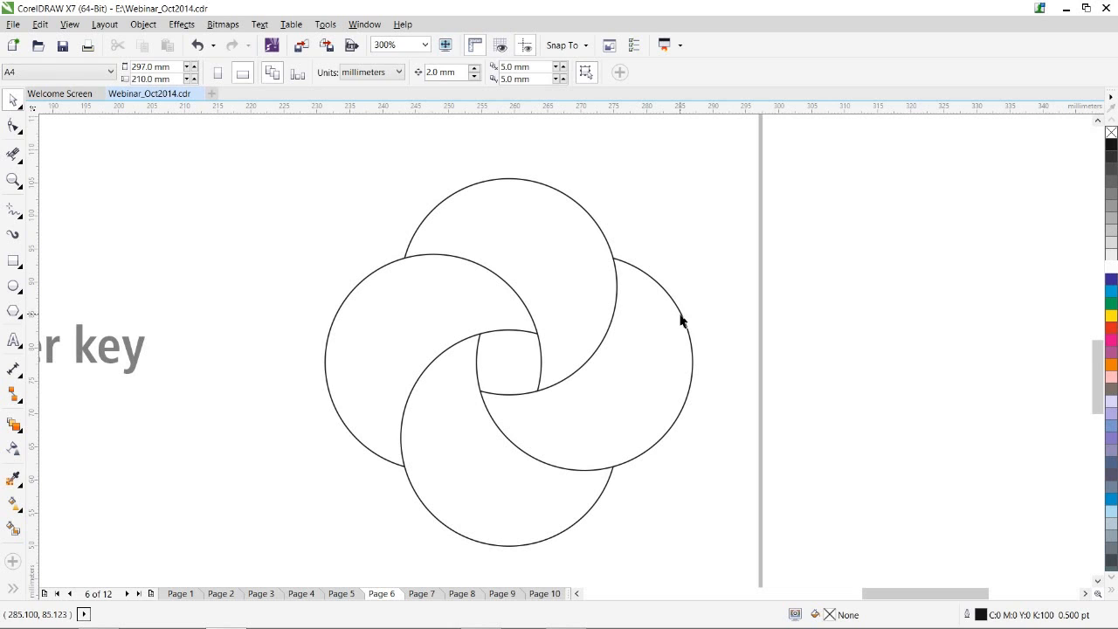
drag(682, 322, 777, 275)
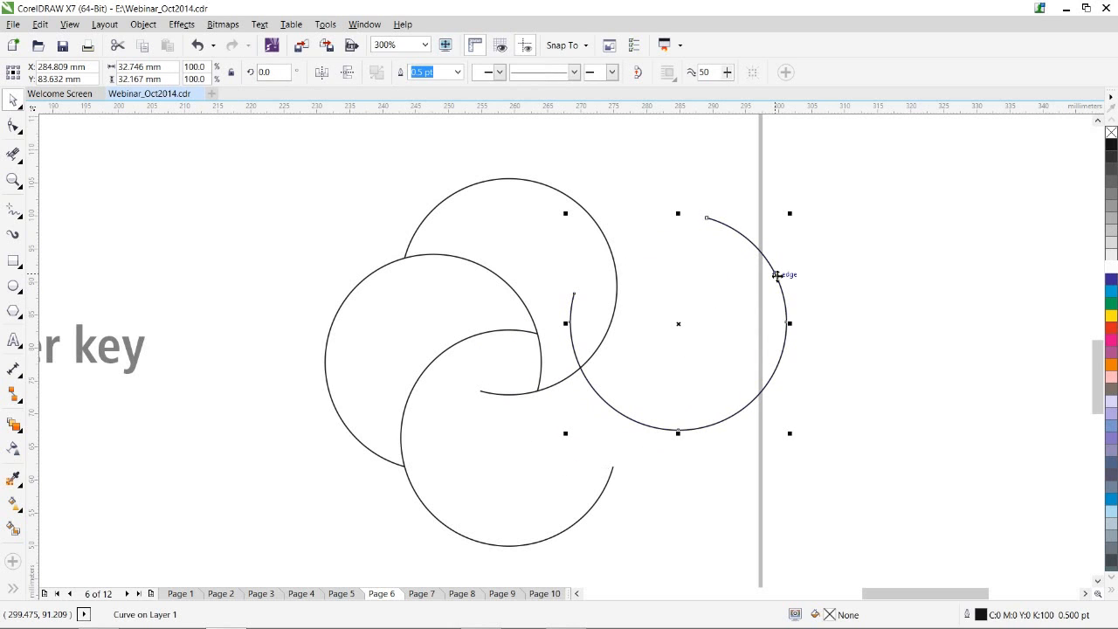
key(ctrl+z)
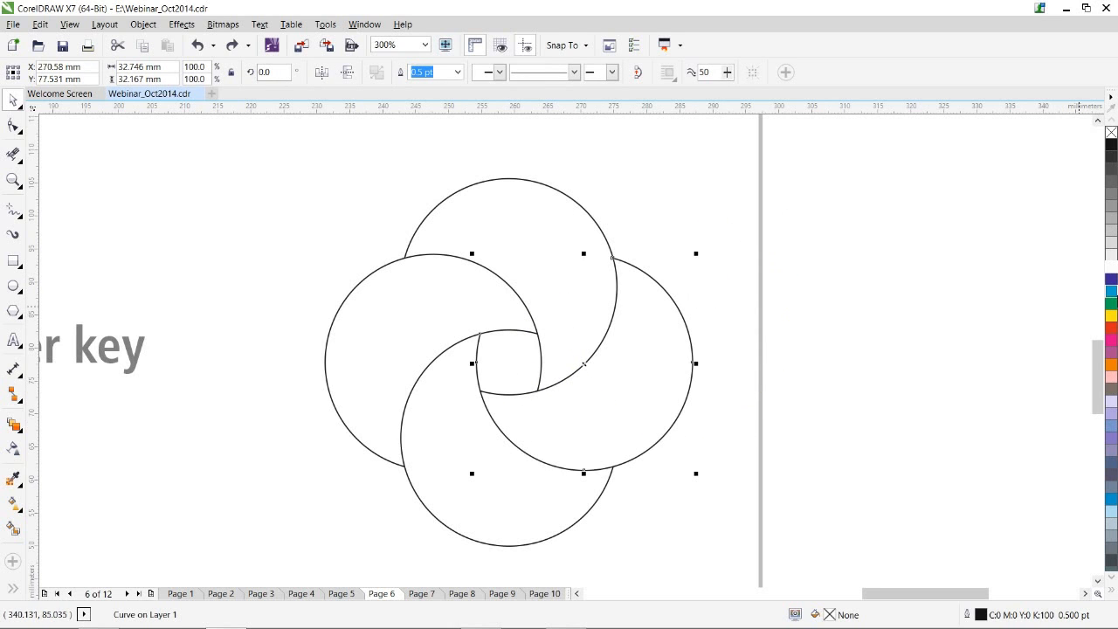
click(1111, 304)
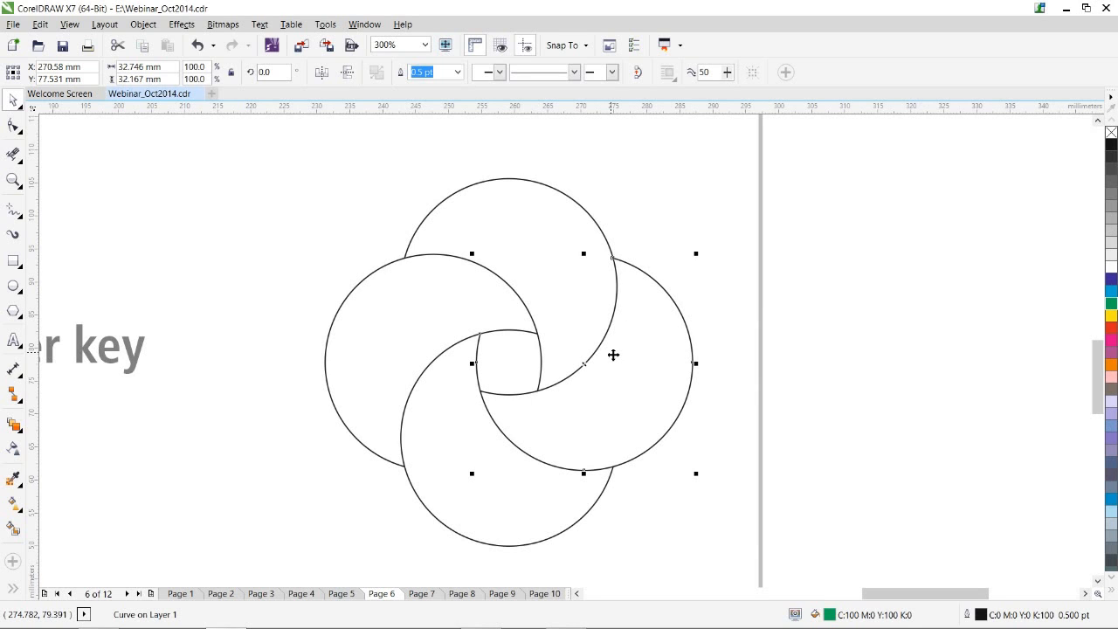
Use Smart Fill to colour the upper and lower crescents blue and the left and right crescents red.
click(12, 528)
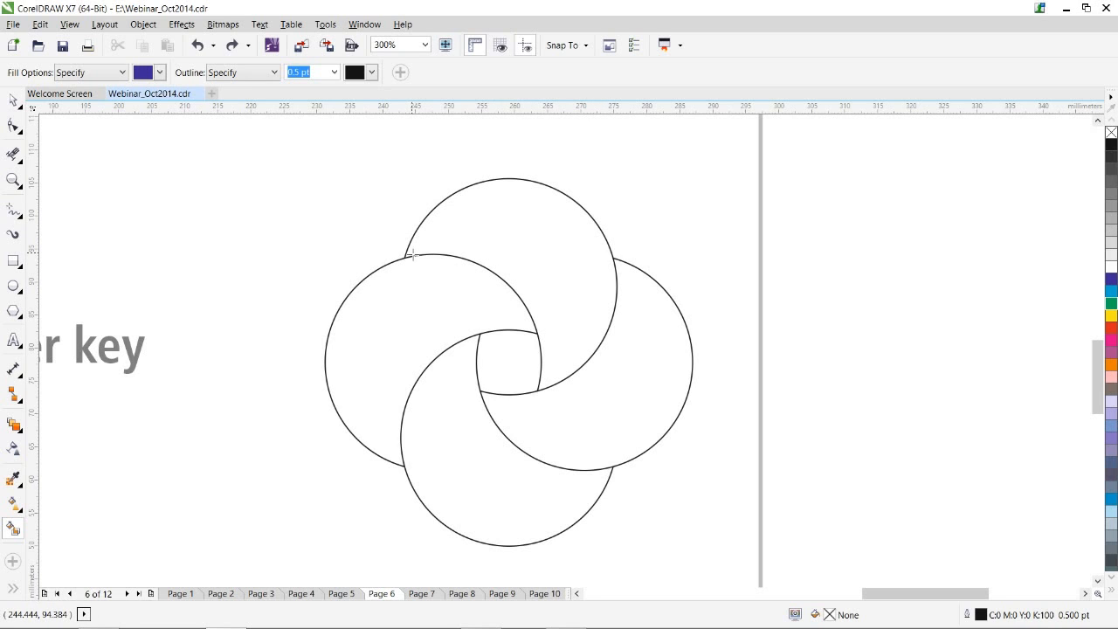
click(534, 247)
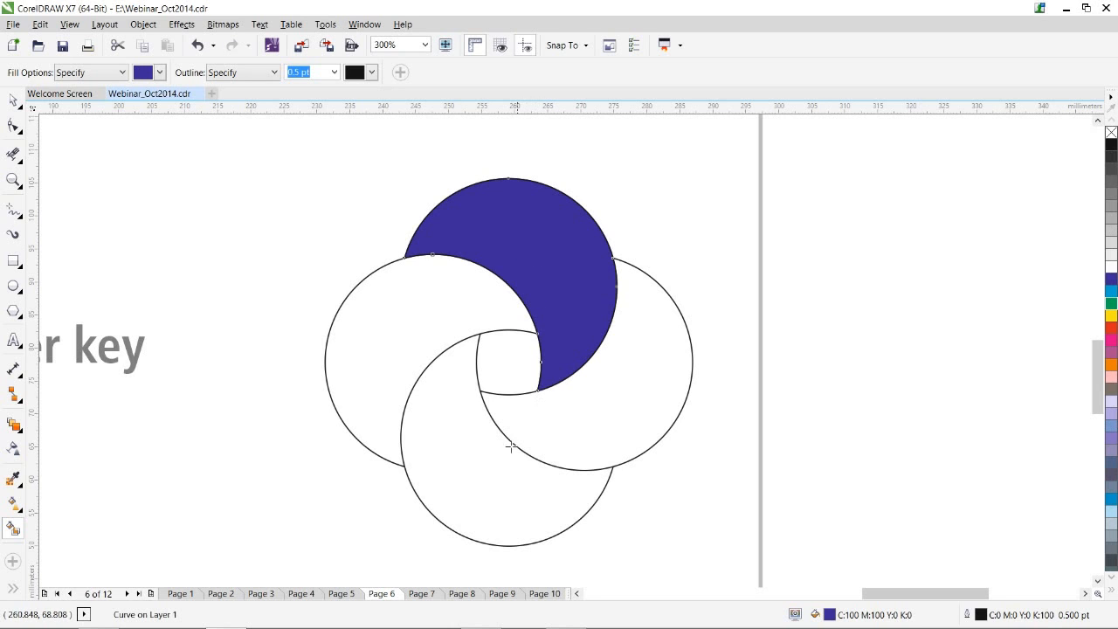
click(489, 488)
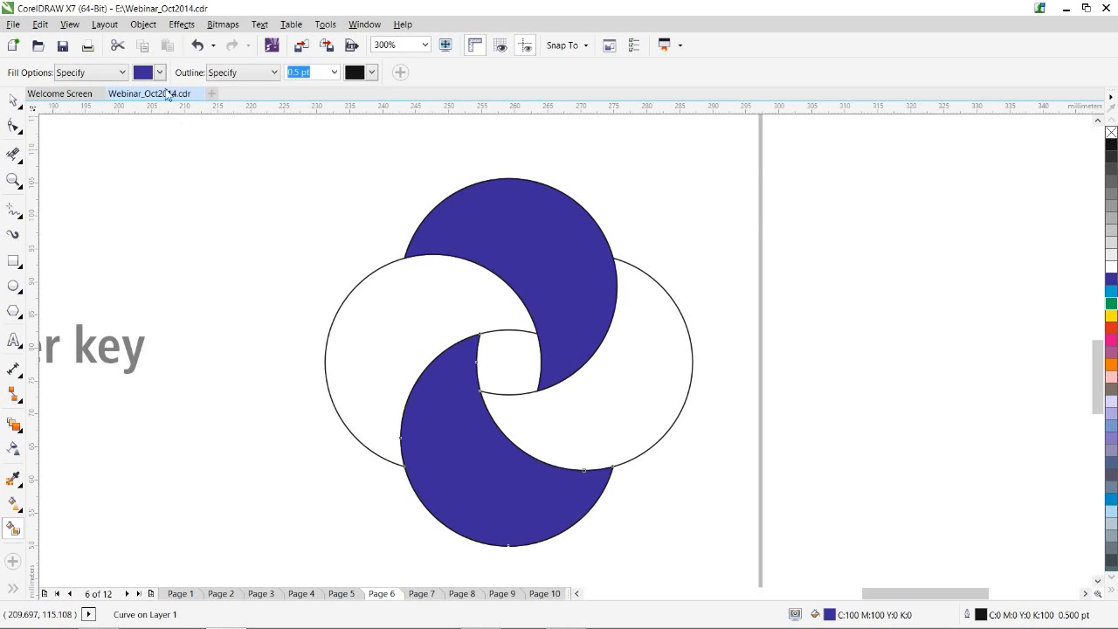
click(161, 72)
click(178, 100)
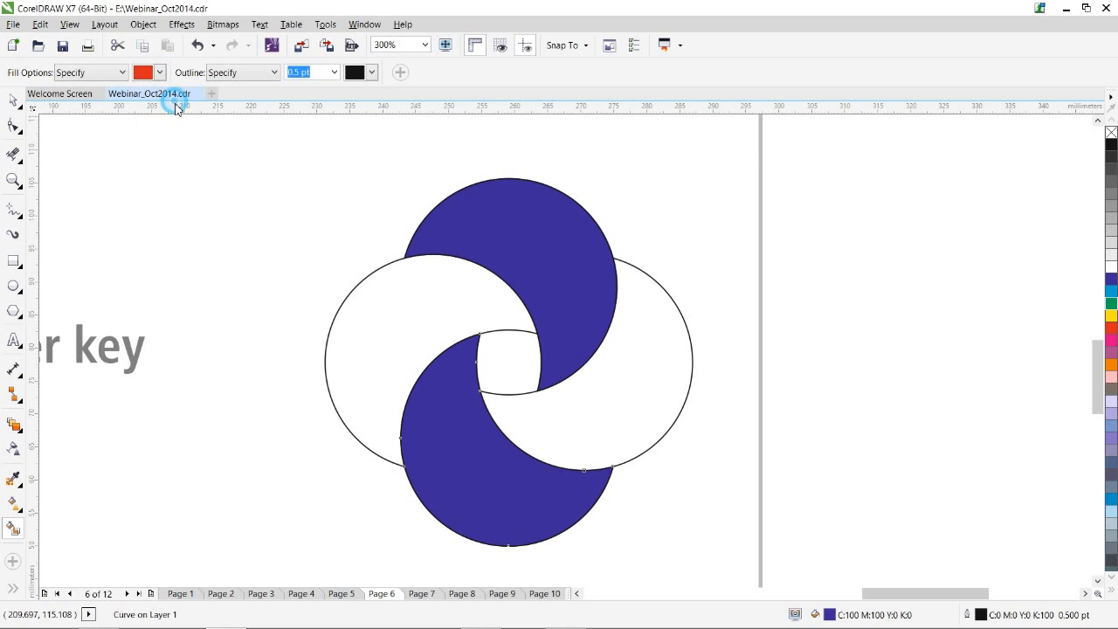
click(387, 330)
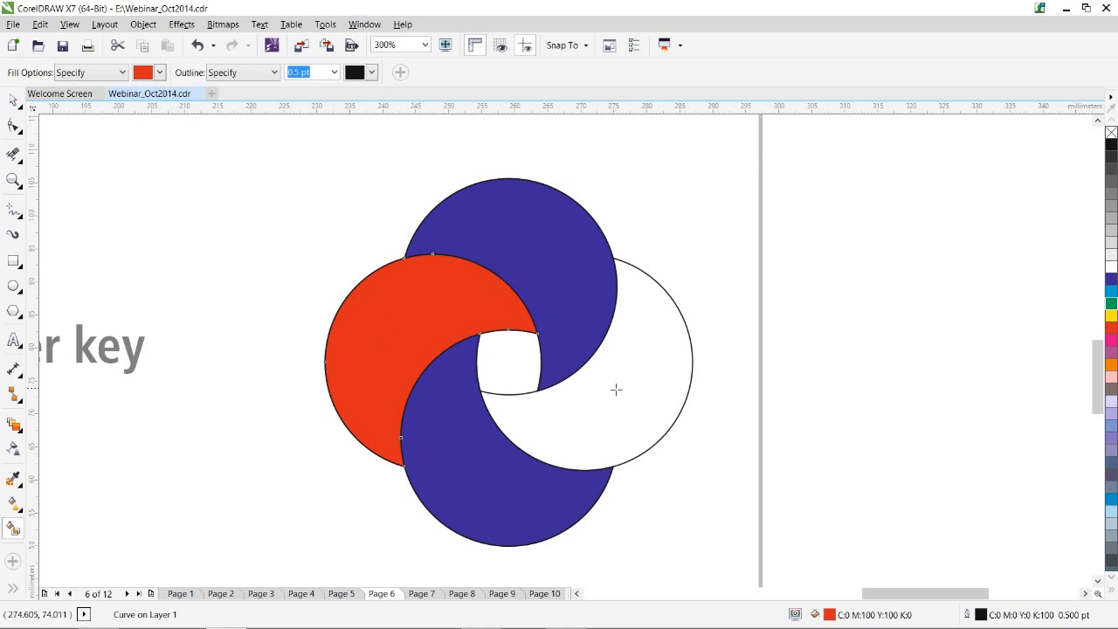
click(625, 391)
Select the four filled crescents together and move them to the right, off the open outline curves.
click(13, 100)
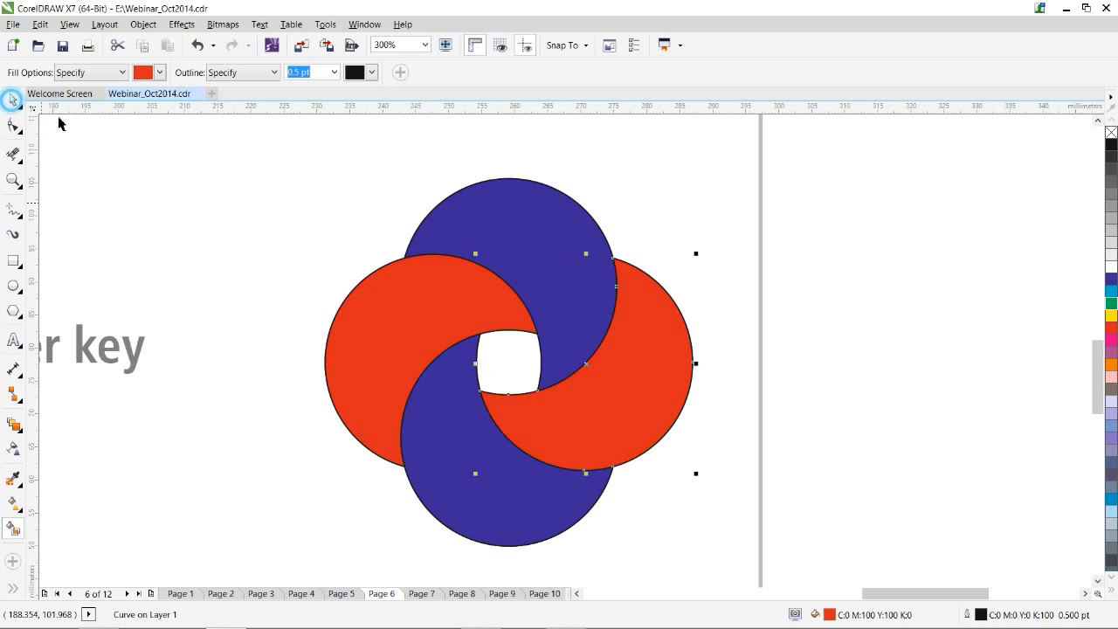
shift+click(522, 232)
shift+click(368, 321)
shift+click(454, 457)
drag(458, 463, 848, 454)
click(259, 172)
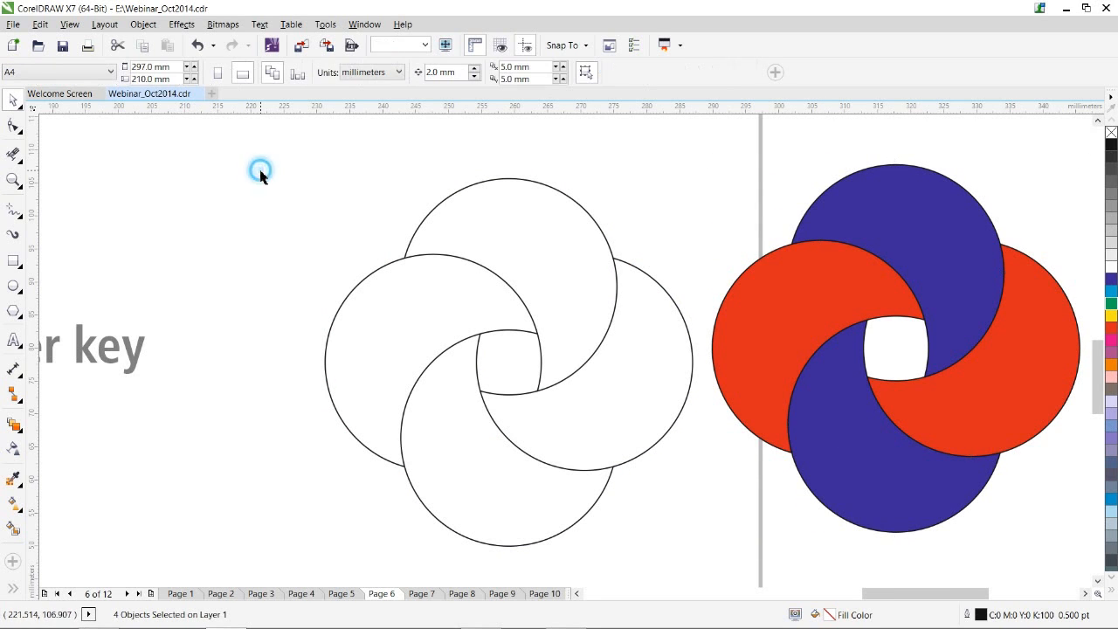
Remove the leftover open outline curves and move the filled red and blue crescents back onto the page.
drag(258, 156, 706, 578)
drag(399, 450, 783, 436)
drag(644, 166, 1055, 565)
drag(859, 386, 428, 386)
click(599, 302)
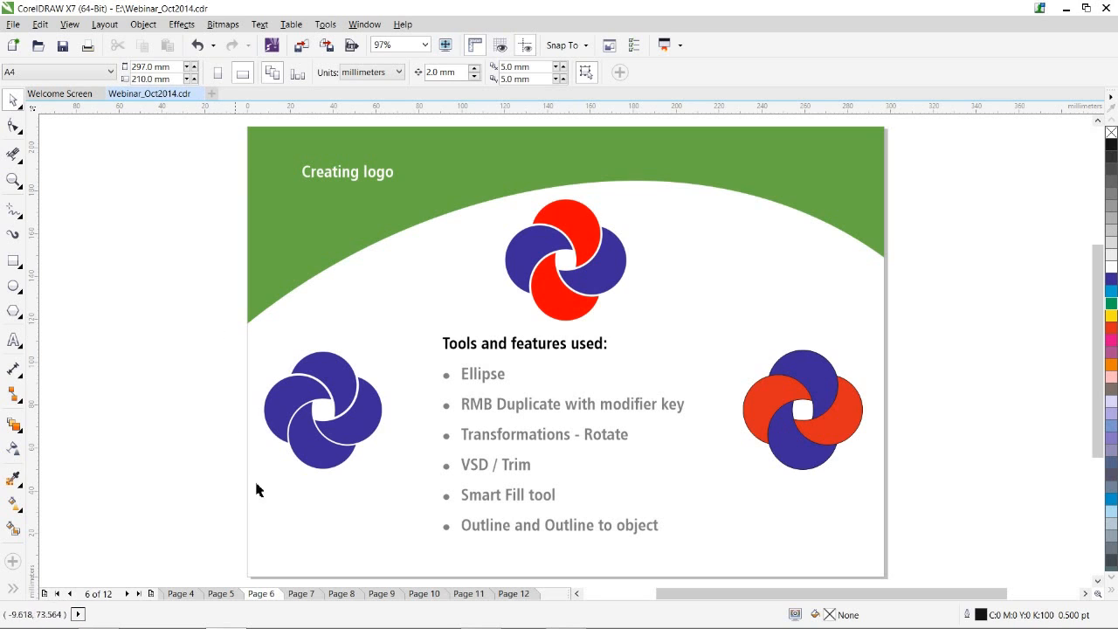
Go through page 8 to page 9 and draw a small unfilled square on the page's left side.
click(347, 595)
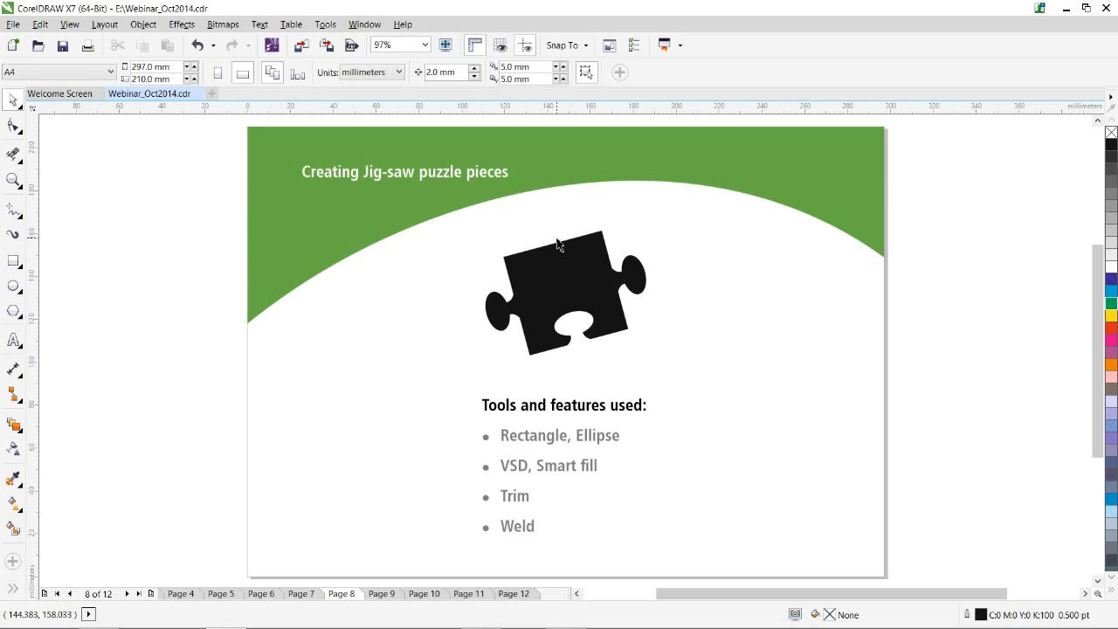
click(382, 595)
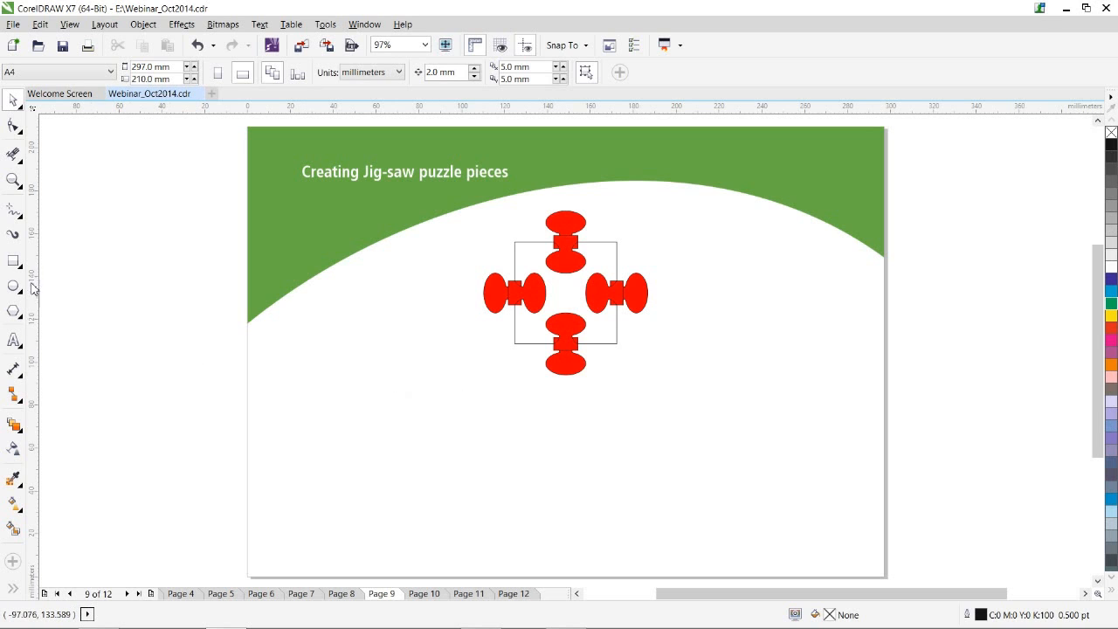
click(16, 260)
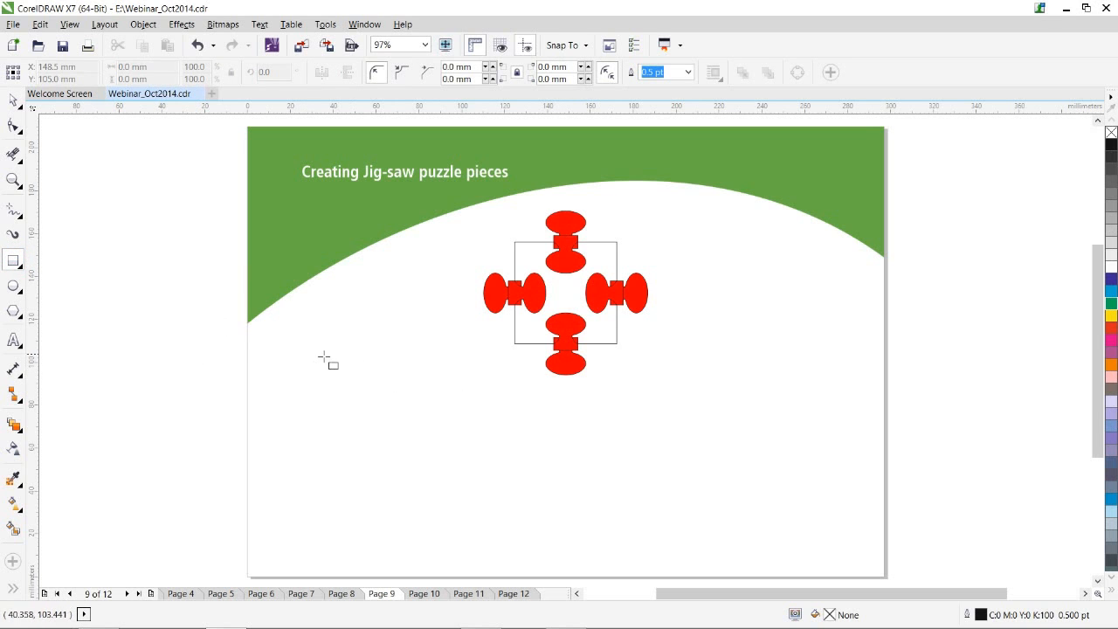
mouse_move(306, 351)
mouse_down()
mouse_move(353, 411)
mouse_move(350, 464)
mouse_move(367, 427)
mouse_move(355, 422)
mouse_up()
key(space)
Place a copy of the top red puzzle knob beside the square and draw an ellipse about 36 by 20 mm below the square.
click(571, 226)
drag(569, 223, 459, 377)
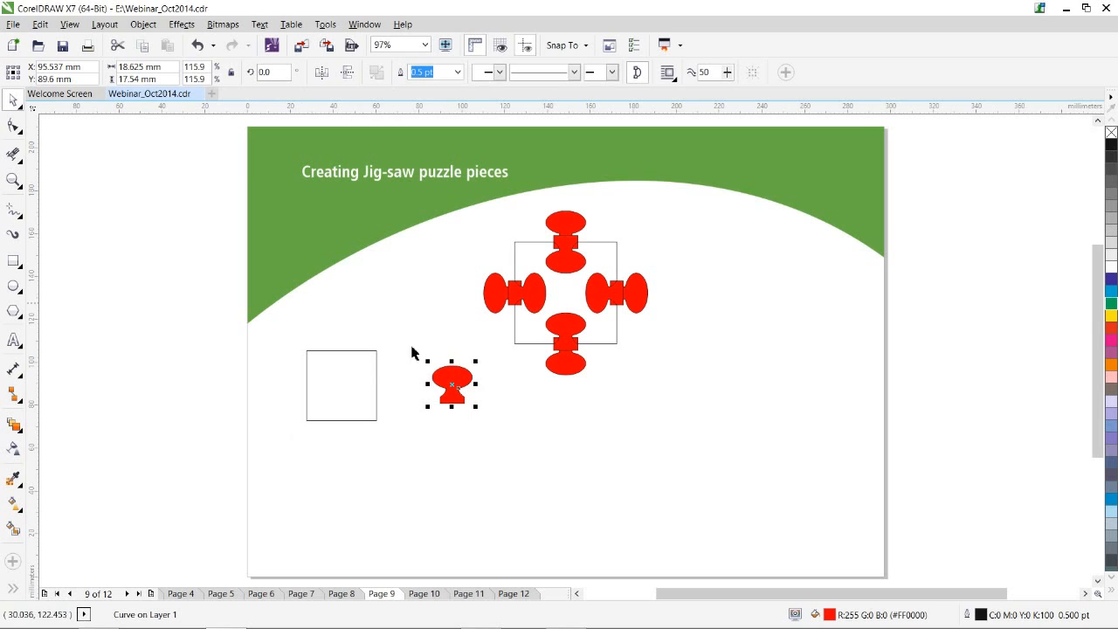
click(14, 286)
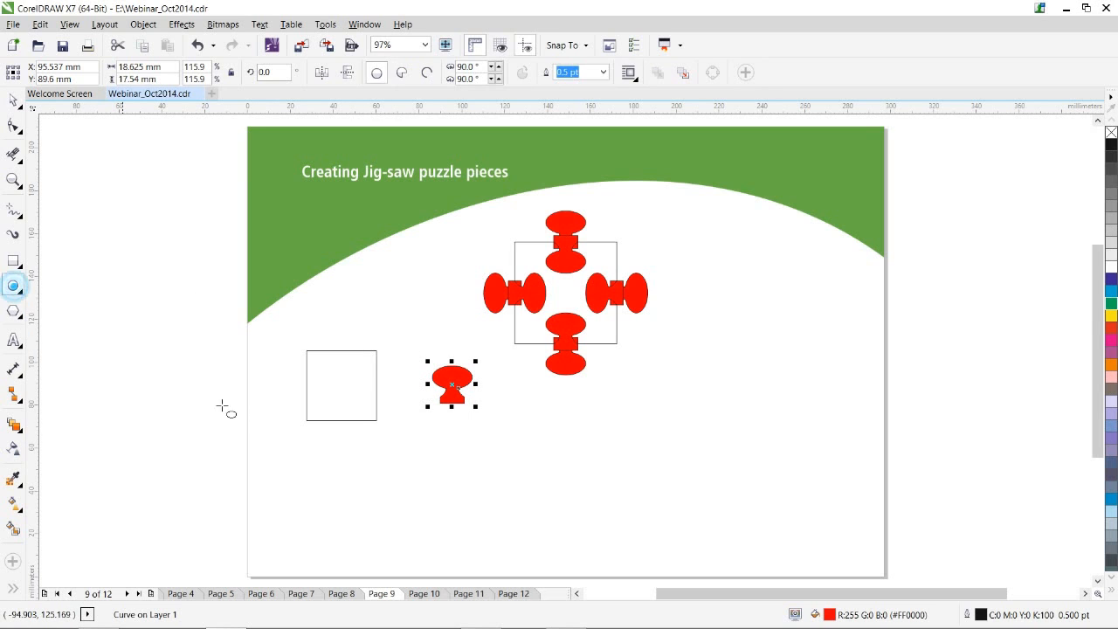
drag(316, 449, 392, 492)
click(13, 101)
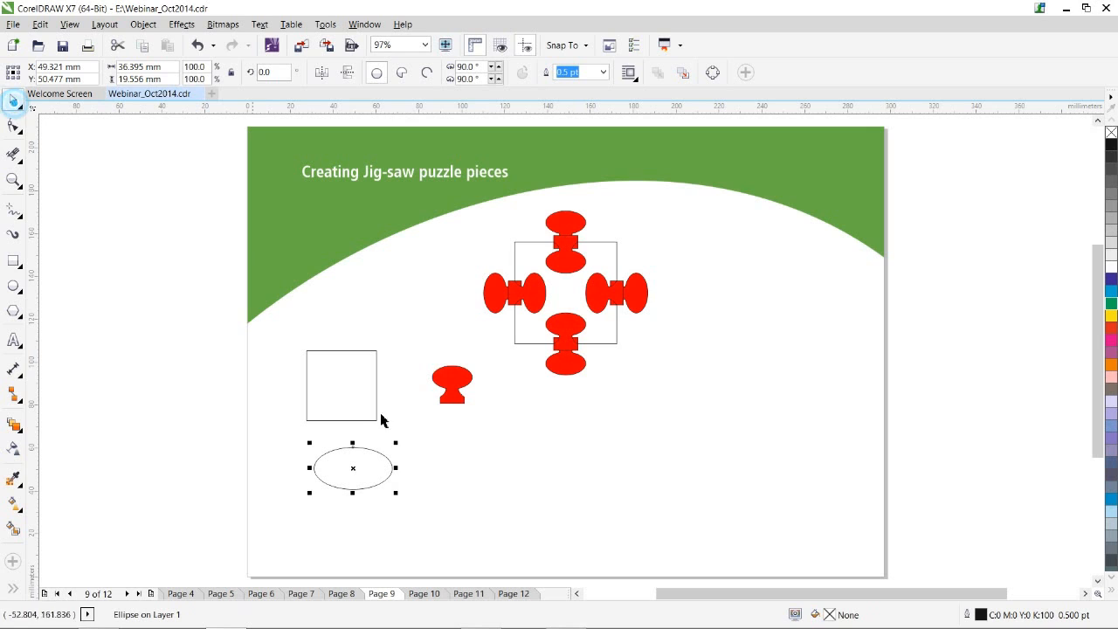
With snapping to objects on, copy the ellipse so its right quadrant meets the original's bottom quadrant, and mirror a copy to the other side.
click(587, 46)
click(555, 111)
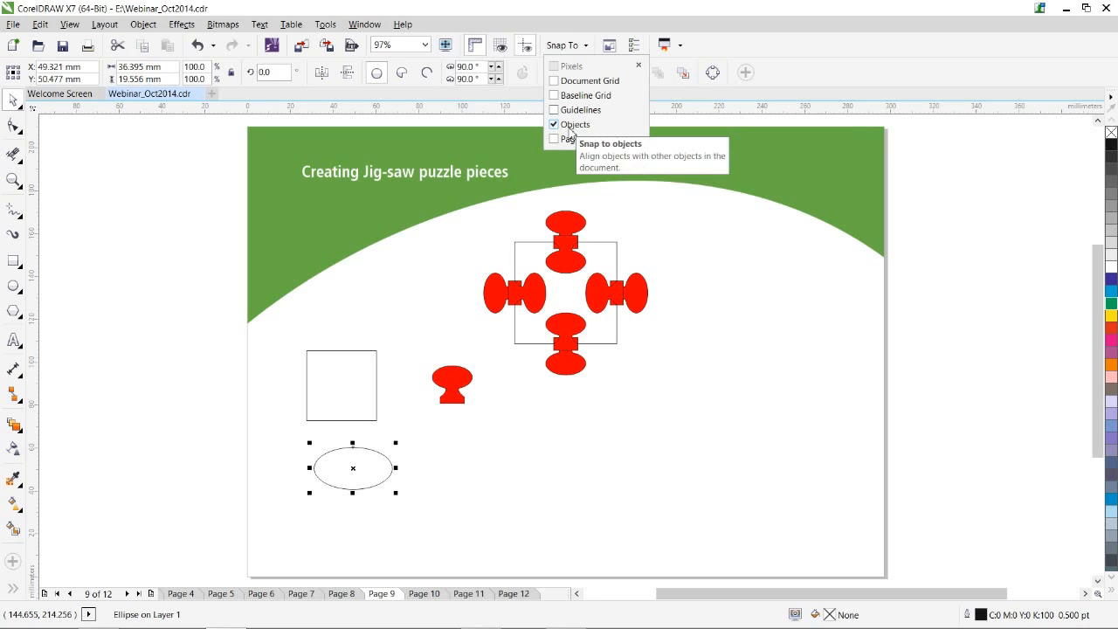
click(394, 470)
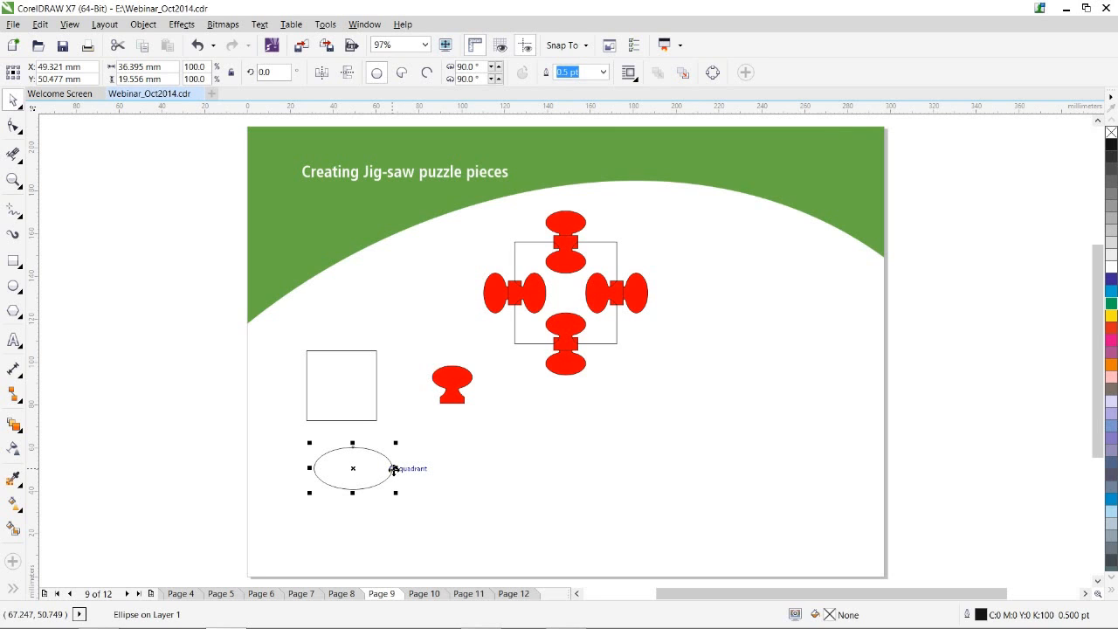
drag(394, 470, 355, 491)
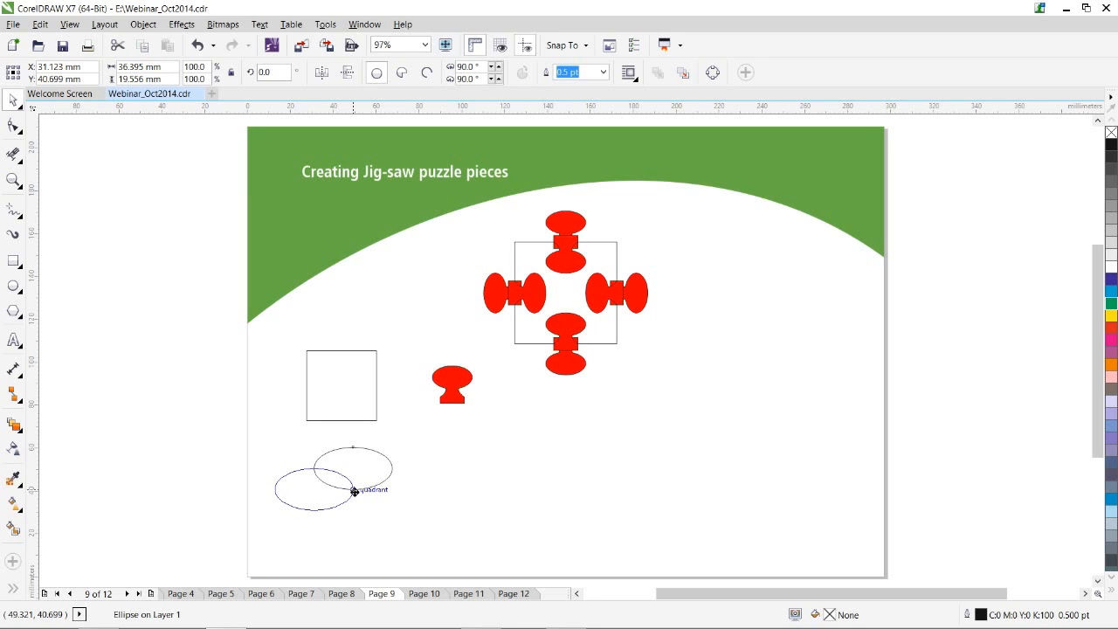
drag(355, 491, 354, 492)
drag(271, 490, 370, 493)
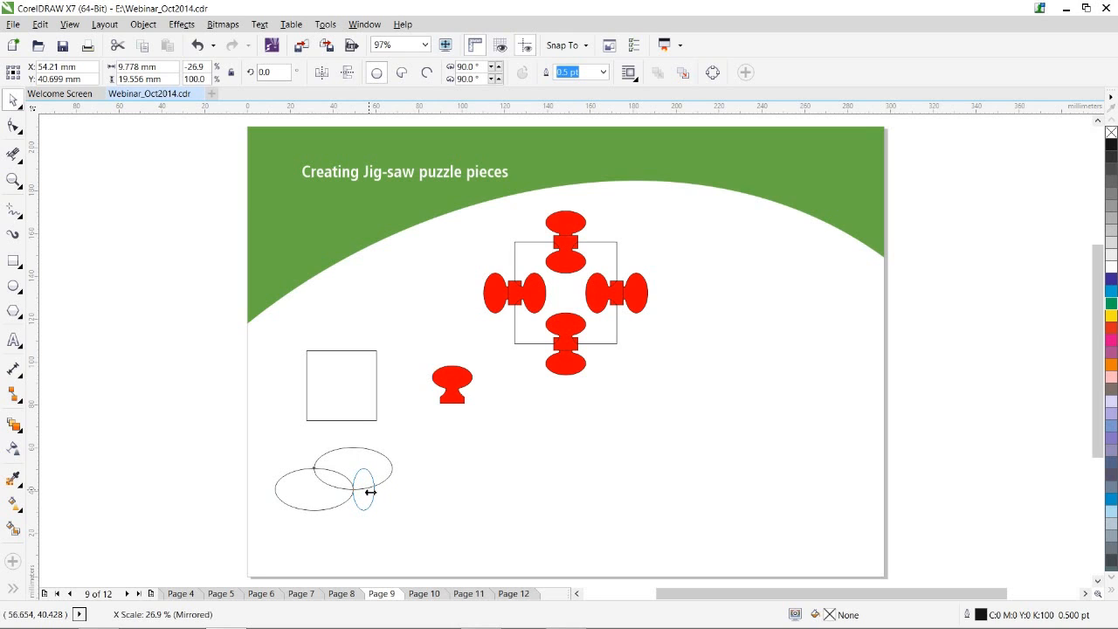
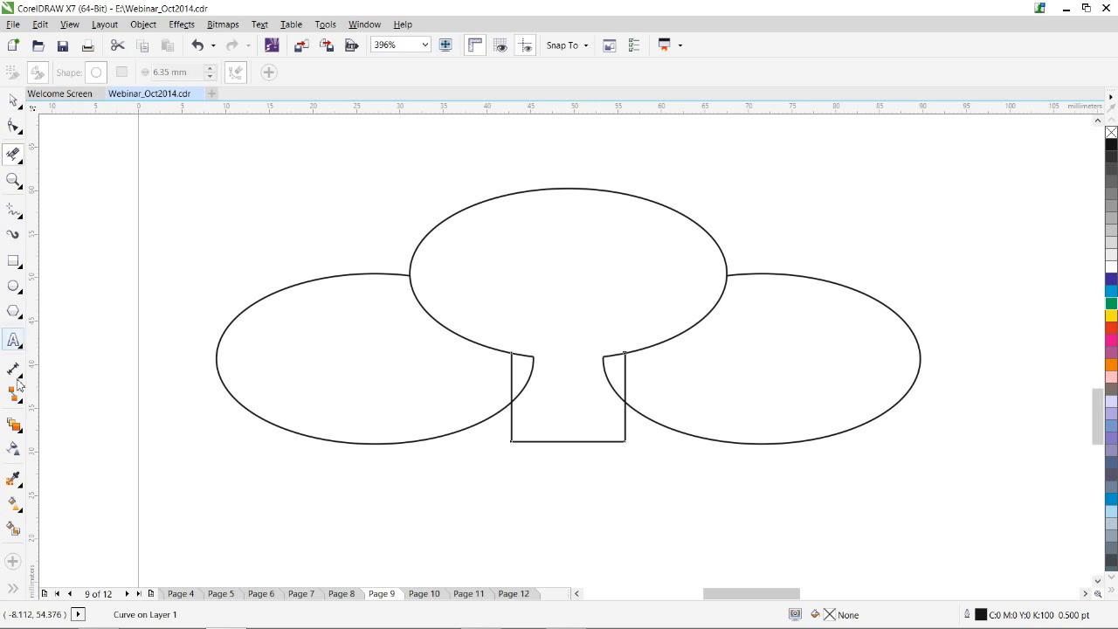
Smart Fill the upper ellipse and its neck as one red knob, and move the knob off to the right.
click(13, 529)
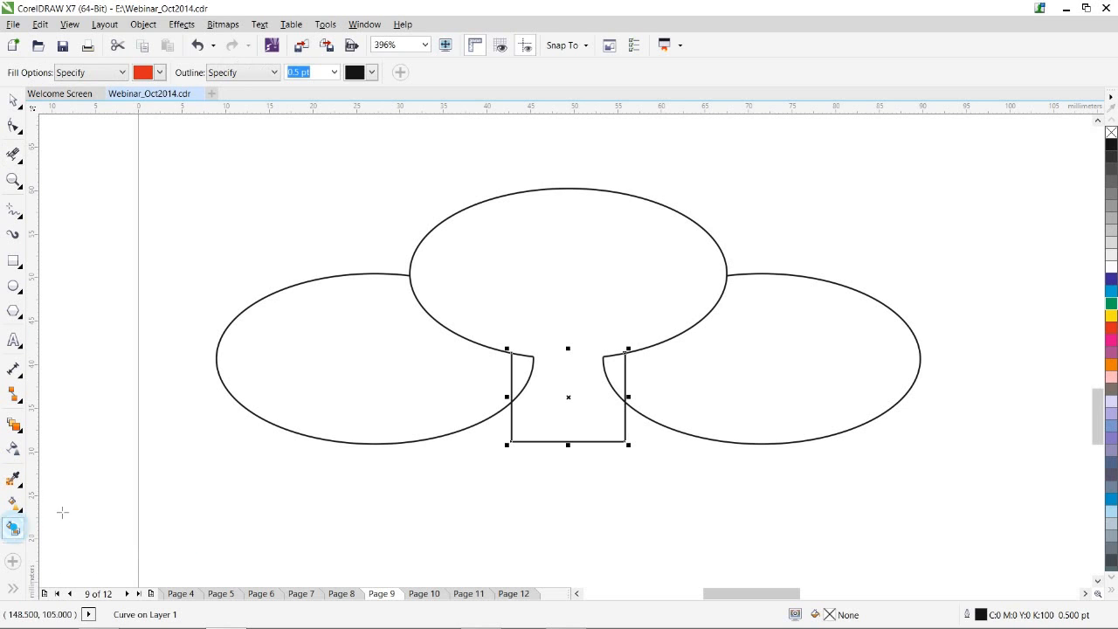
click(548, 257)
key(space)
drag(615, 271, 1003, 242)
Try deleting the left ellipse, upper ellipse and neck rectangle together, and undo the deletion.
drag(155, 149, 763, 496)
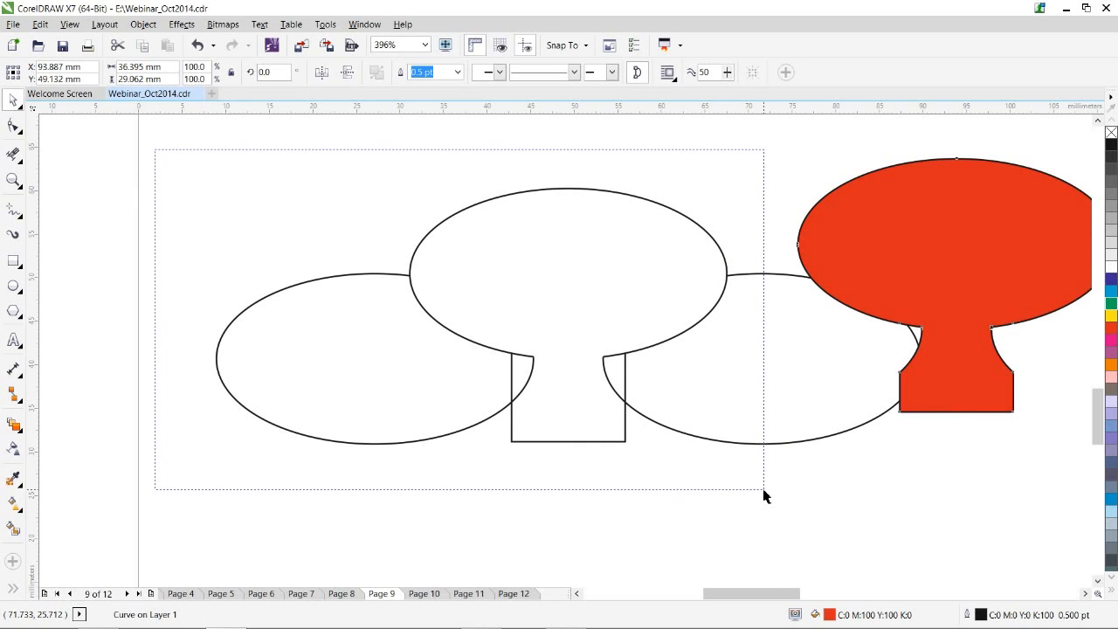
drag(763, 495, 762, 495)
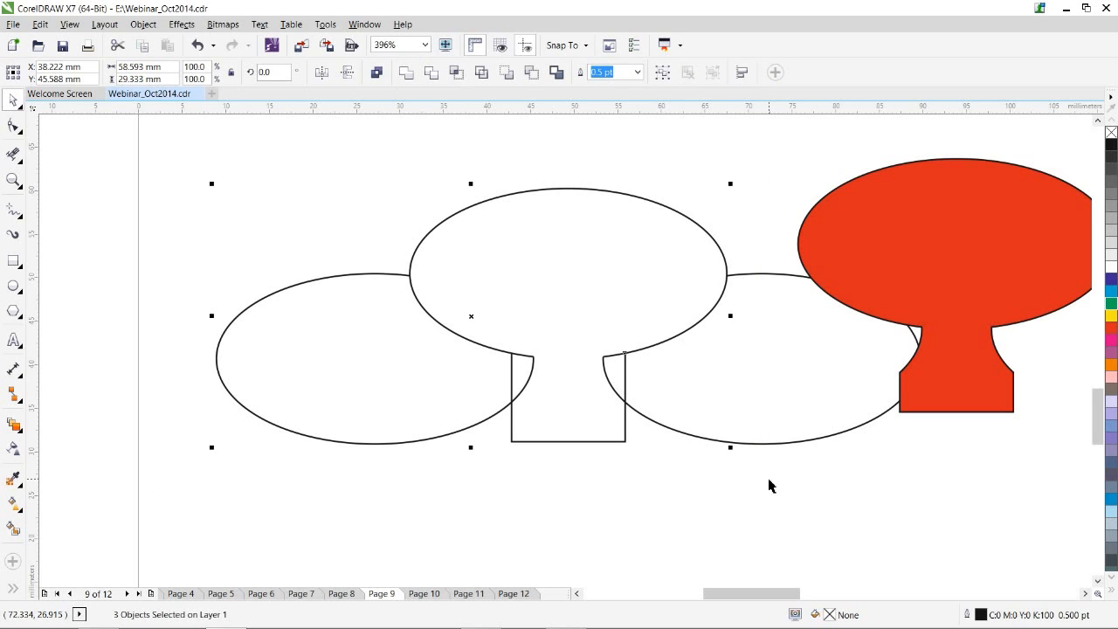
key(Delete)
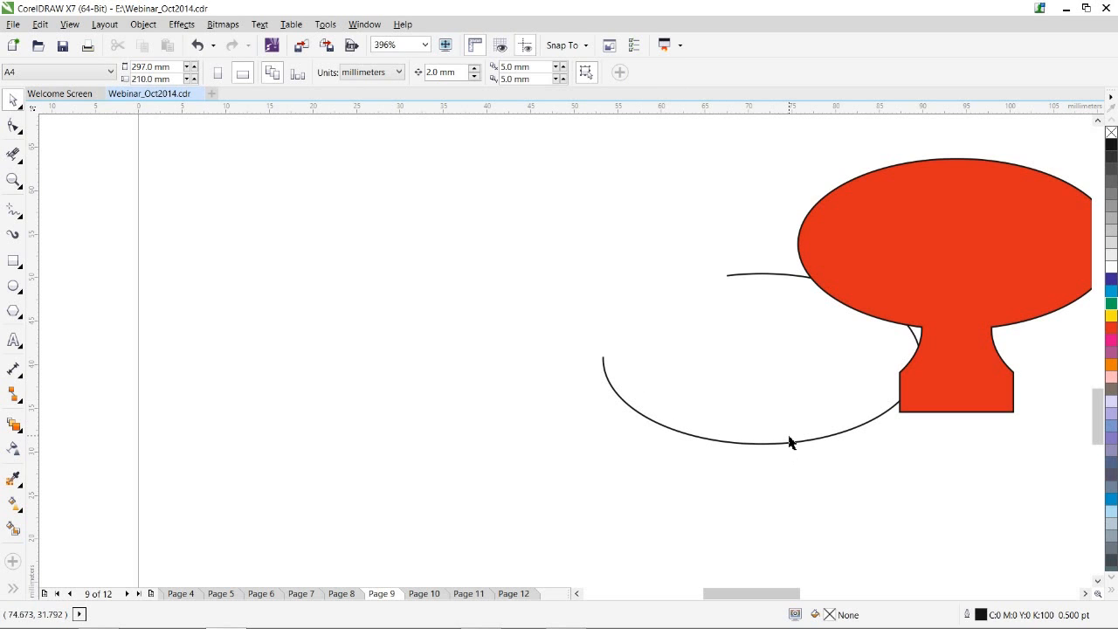
key(ctrl+z)
Select all four construction curves, including the partly covered right ellipse, and delete them while keeping the red knob.
click(144, 171)
drag(157, 231, 766, 504)
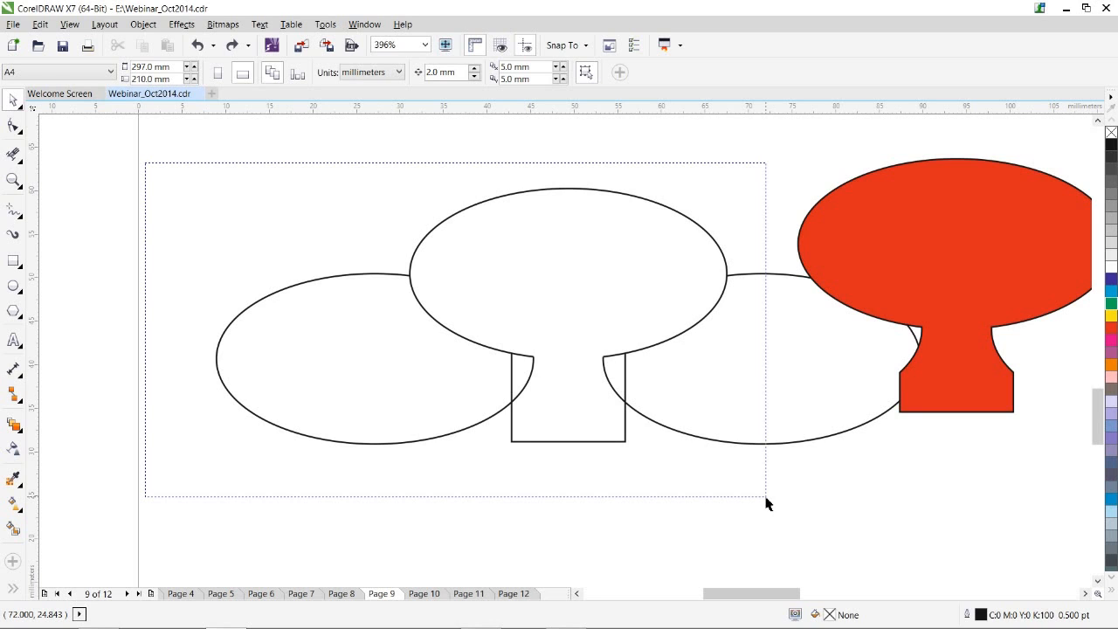
drag(766, 503, 766, 504)
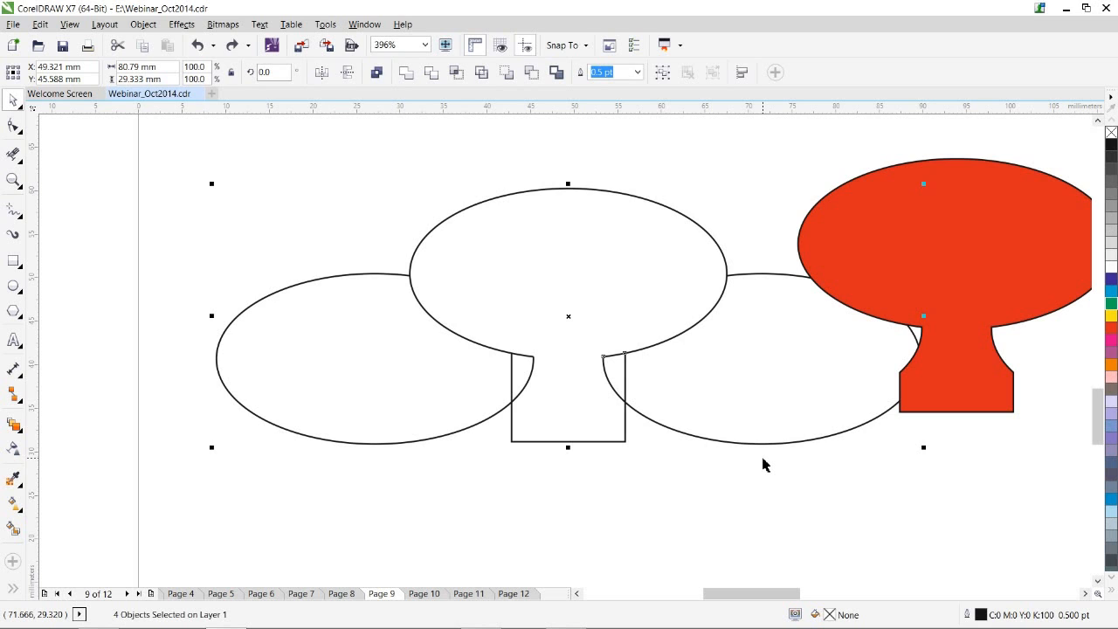
key(Delete)
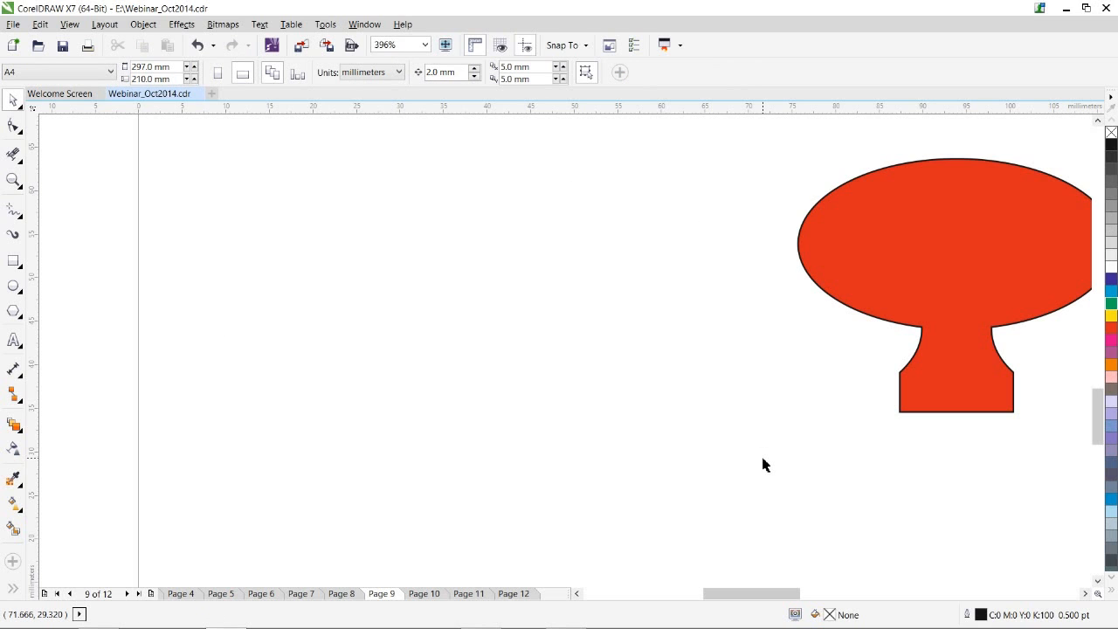
Scale the large red knob down to about 29.9%, about 11 mm wide, and place it over the empty square's top edge.
double_click(13, 180)
drag(292, 333, 528, 569)
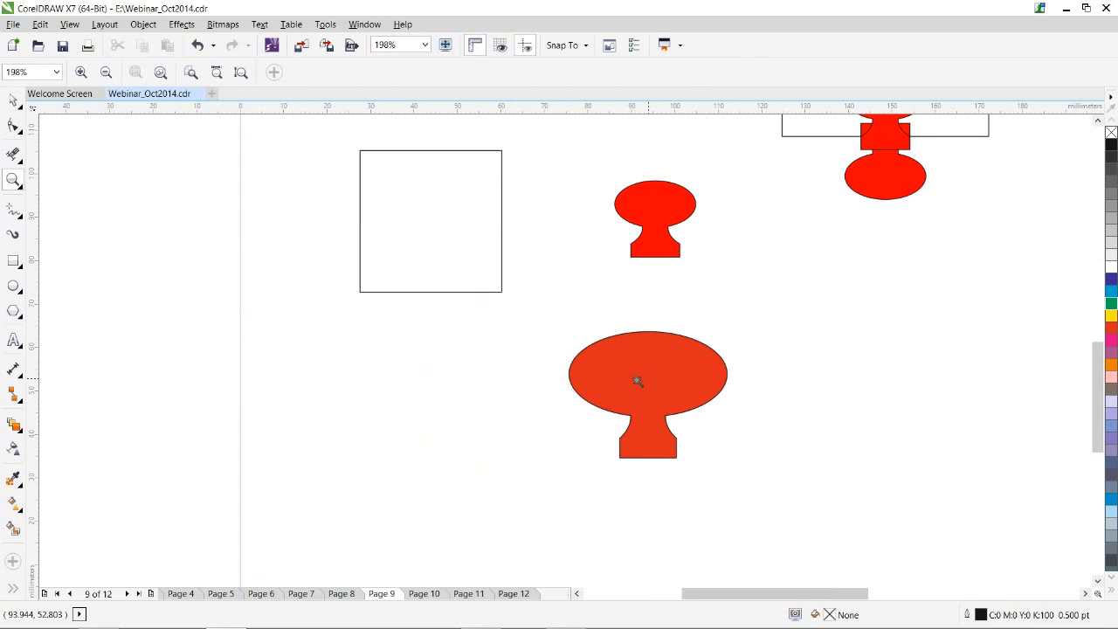
click(13, 101)
click(666, 372)
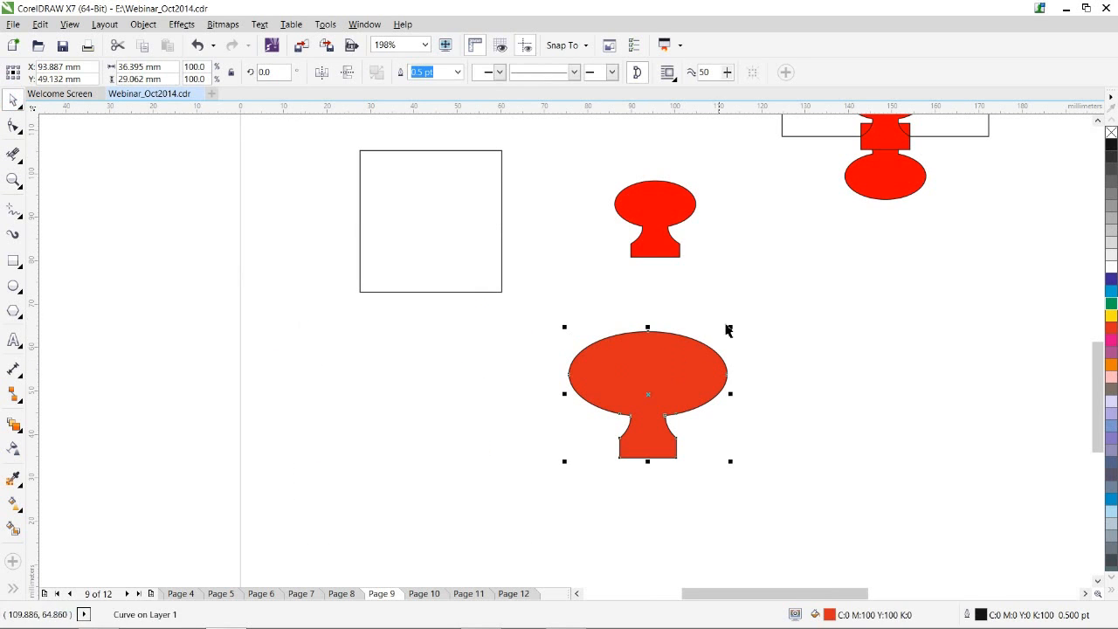
drag(730, 329, 403, 147)
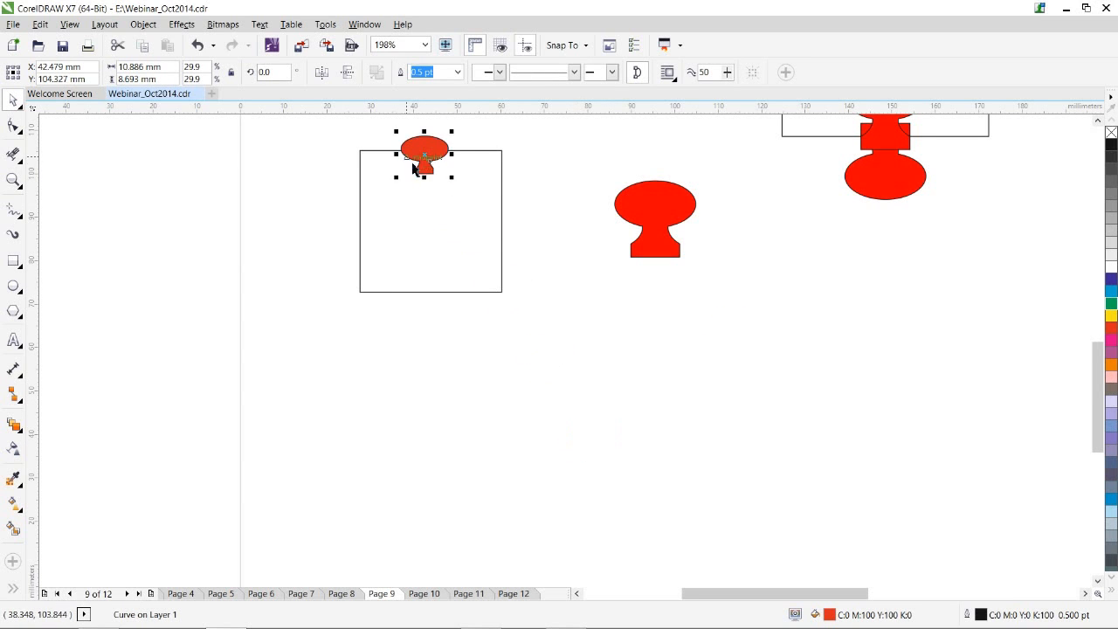
Centre the small red knob horizontally on the square, leaving its height position as placed, and clear the selection.
shift+click(479, 150)
key(c)
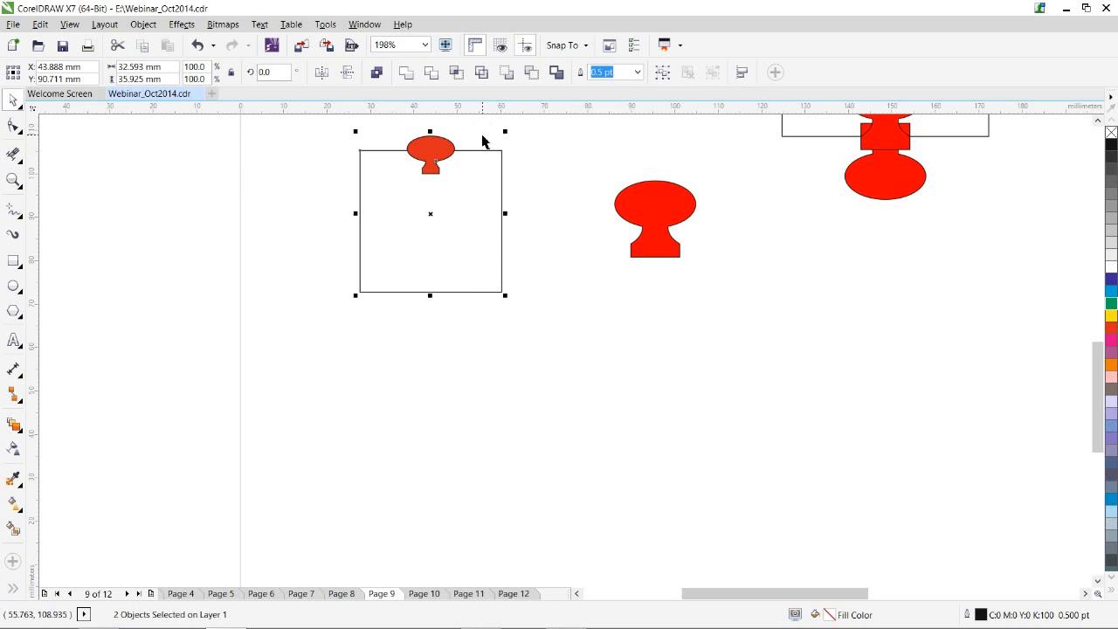
click(482, 142)
Pick up the red knob on the square's top edge by the right side of its rectangular base.
click(14, 180)
drag(349, 129, 530, 213)
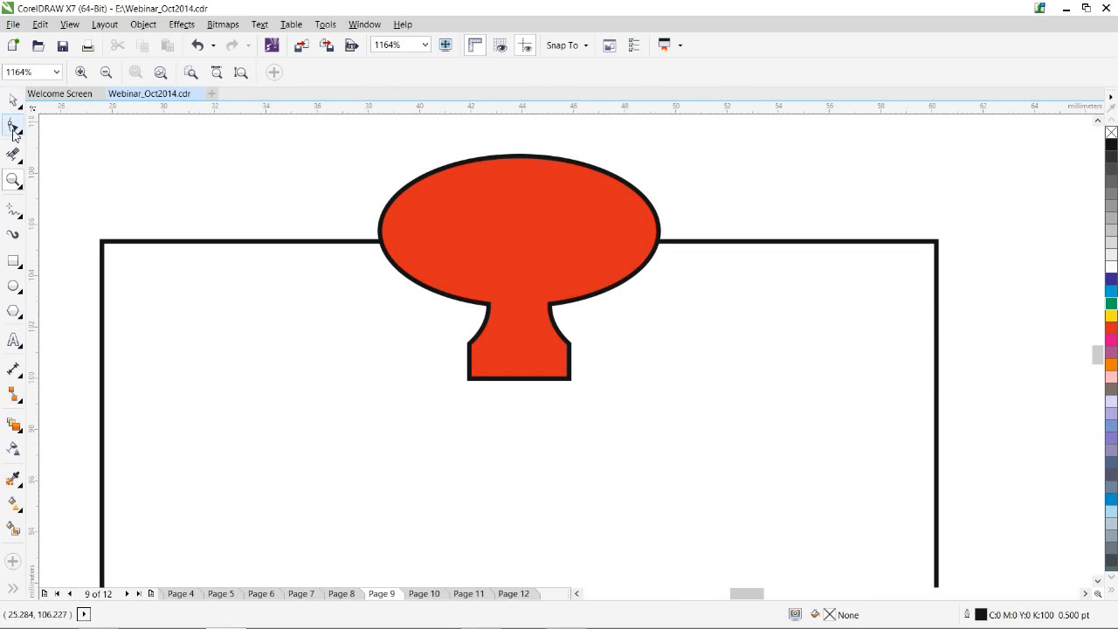
click(13, 100)
click(569, 353)
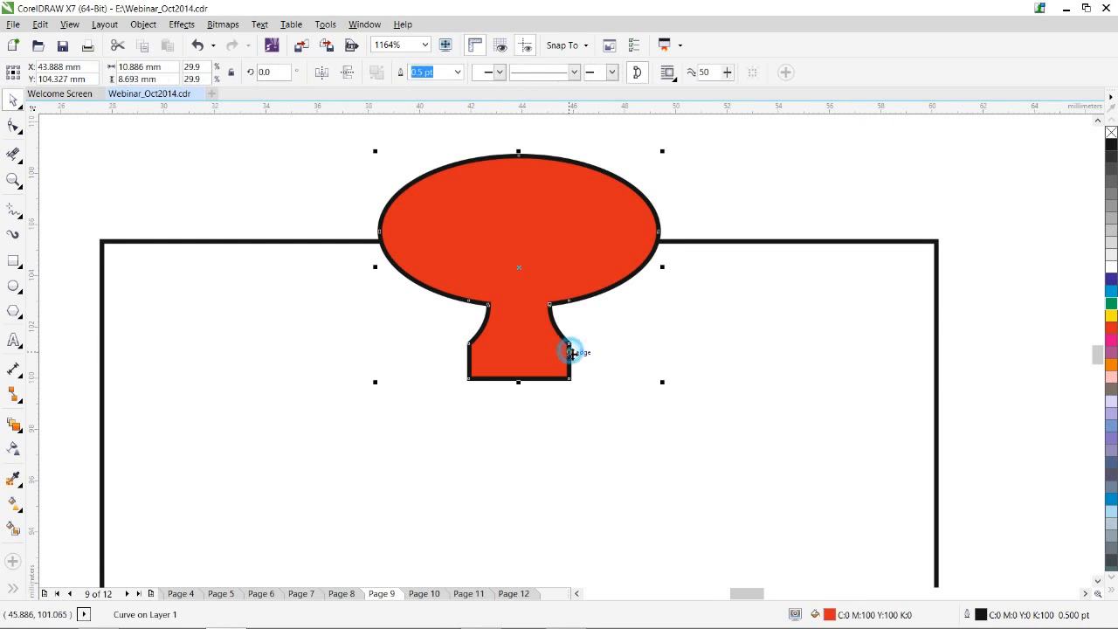
Snap the red tab's neck corners onto the square's top edge and create a vertically mirrored copy directly below it.
drag(572, 346, 548, 246)
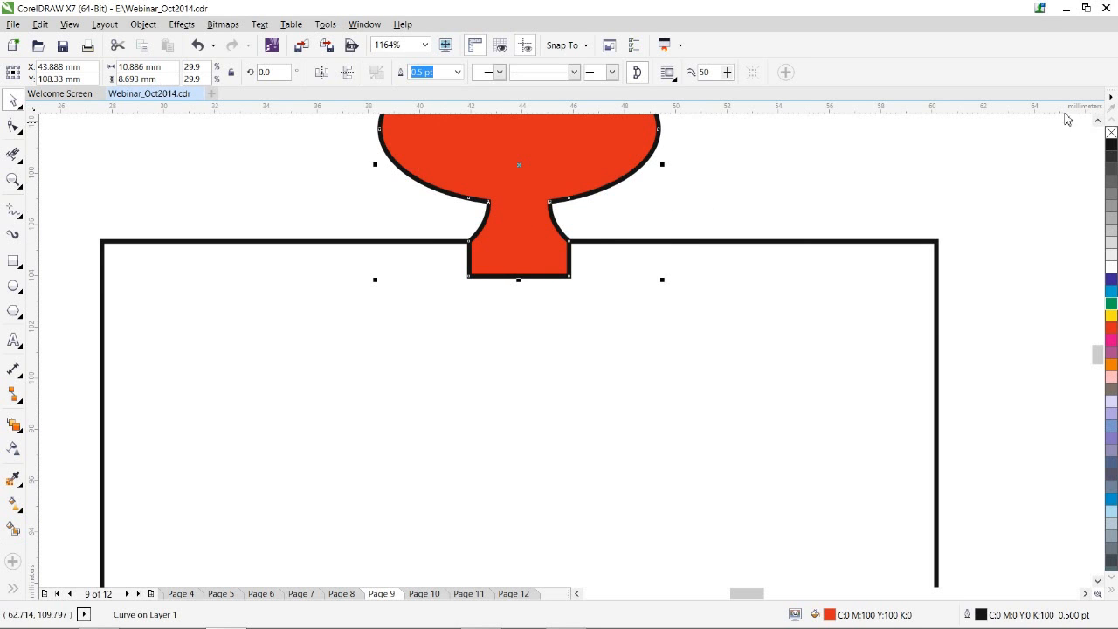
click(1098, 119)
click(1098, 120)
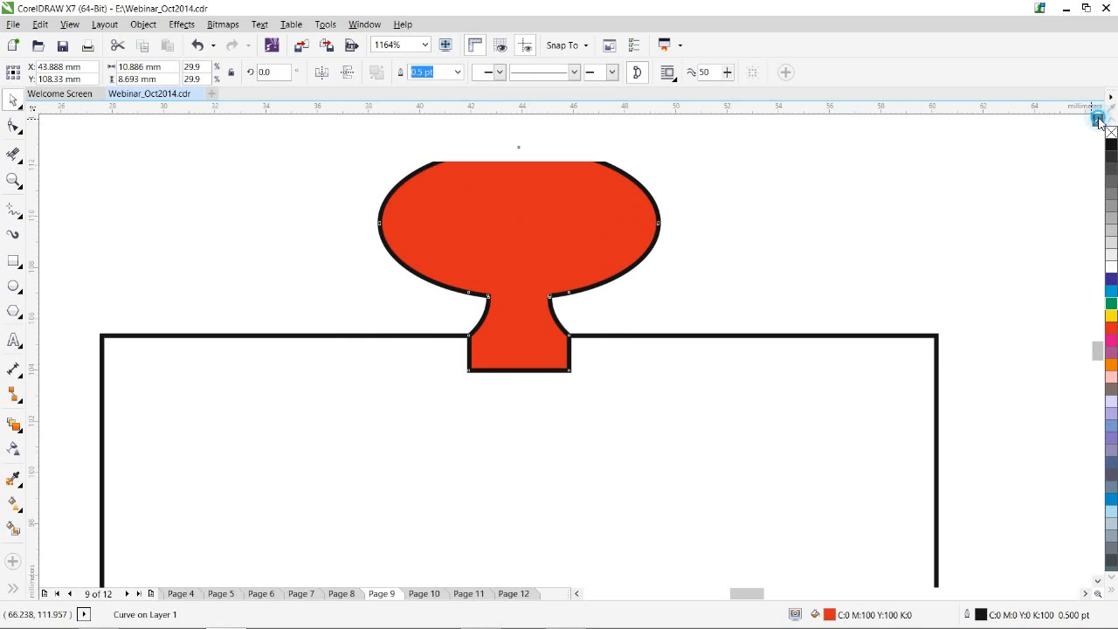
drag(520, 143, 490, 413)
key(ctrl)
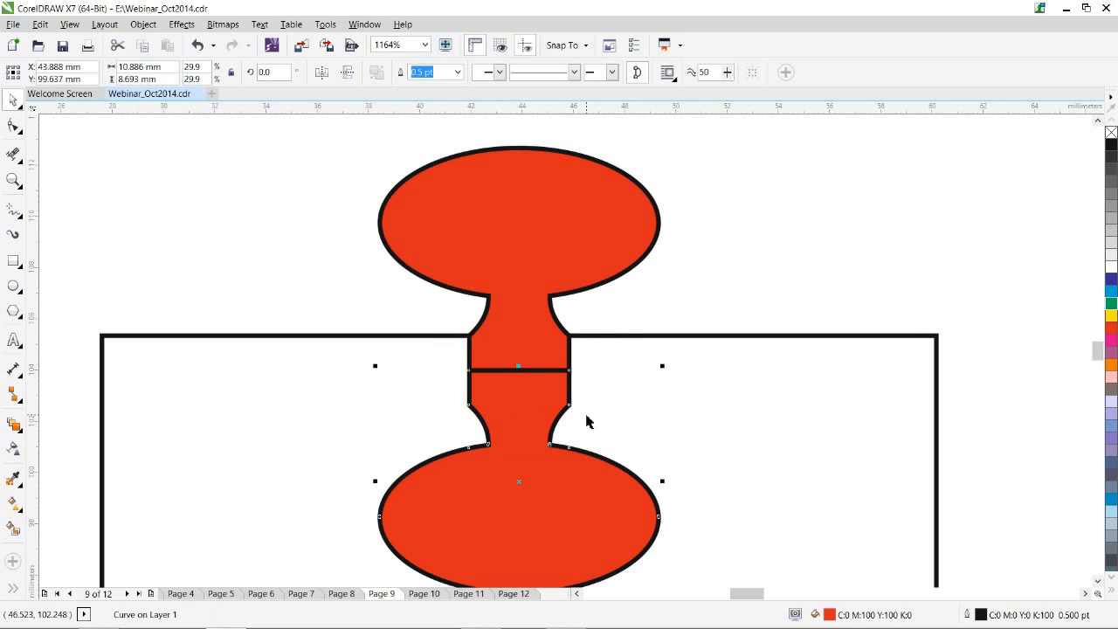
Move the mirrored tab up so its neck corners snap to the square's top edge, and group it with the original tab.
drag(571, 404, 572, 335)
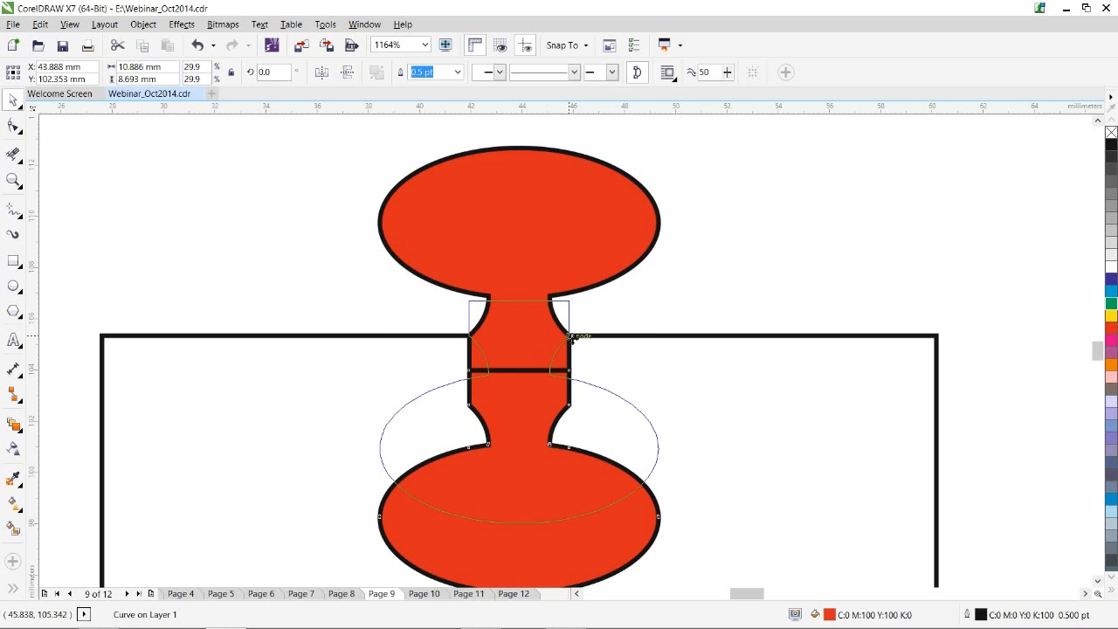
drag(570, 339, 570, 338)
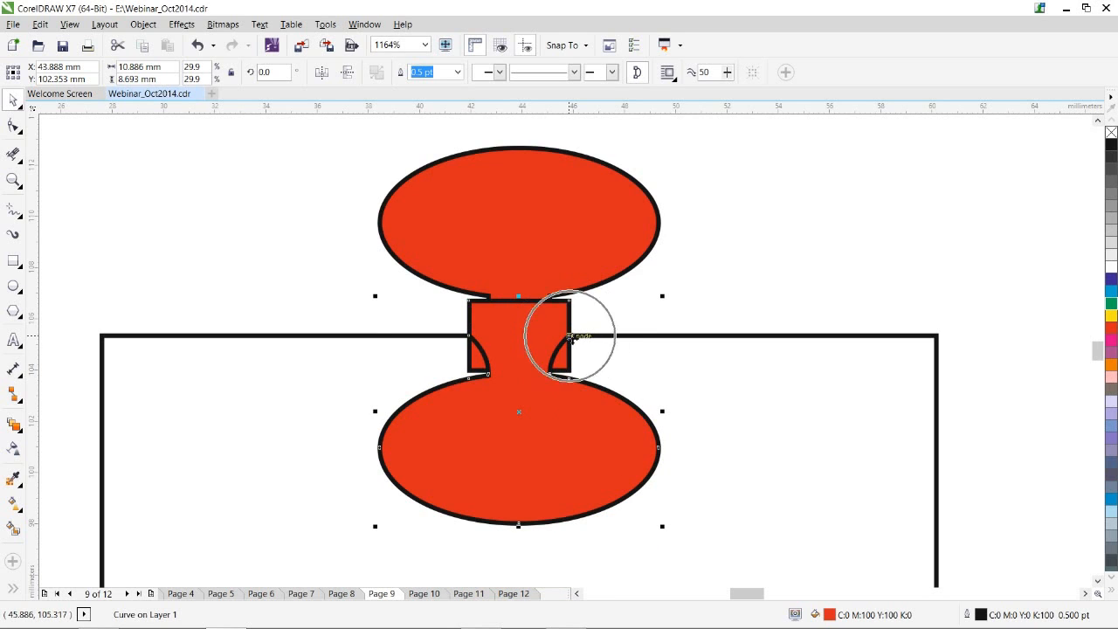
shift+click(559, 215)
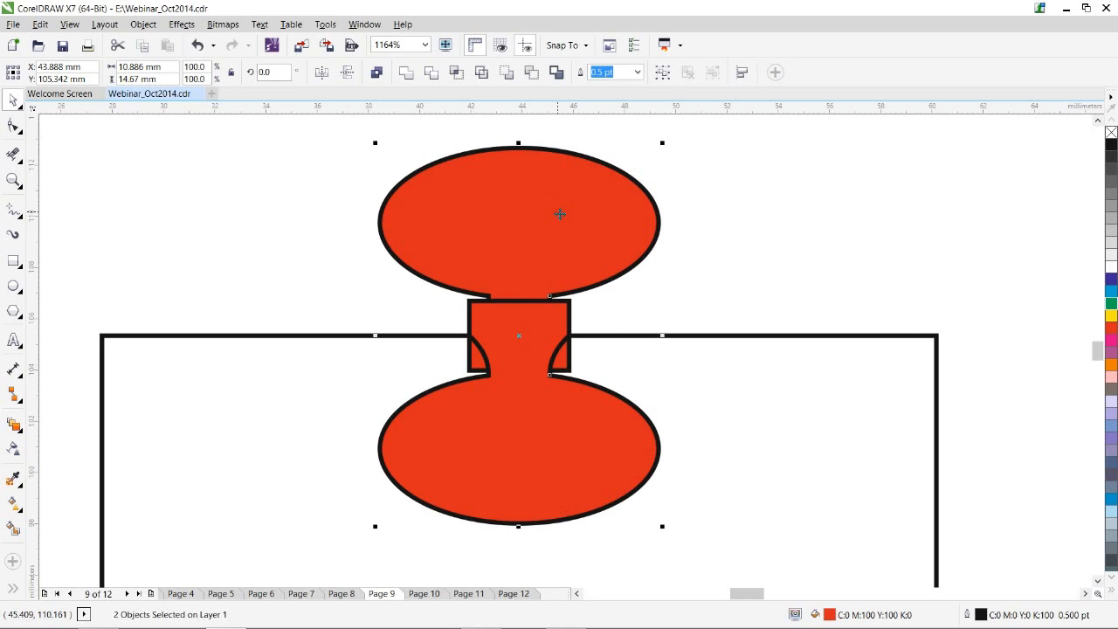
key(ctrl+g)
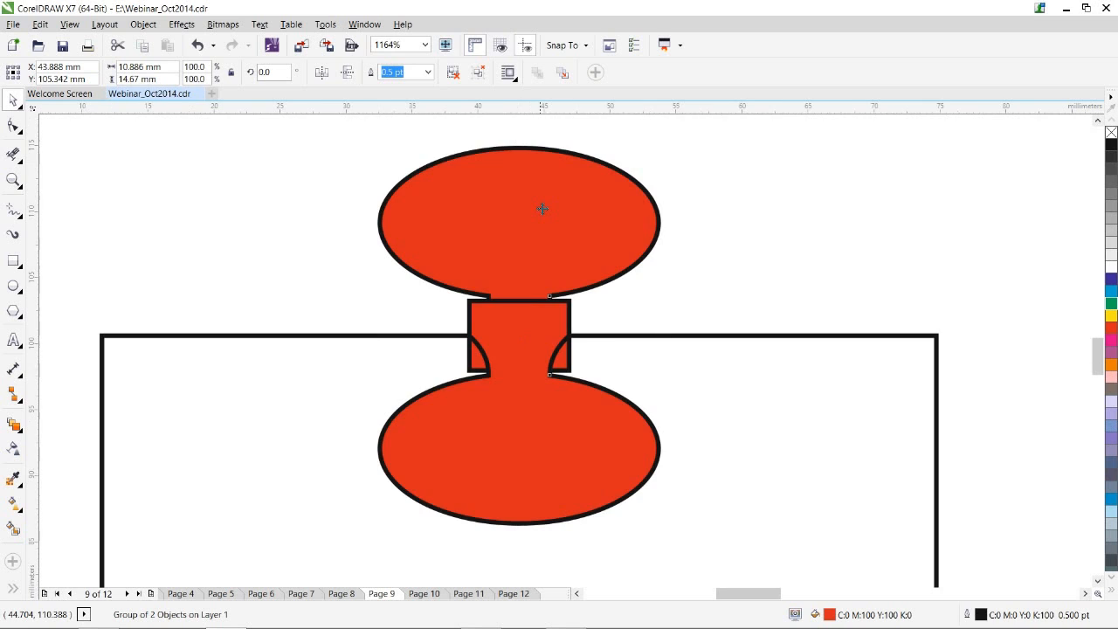
Move the tab group's rotation centre to the middle of the square and rotate a copy 90° clockwise onto the right edge.
scroll(543, 208, down, 2)
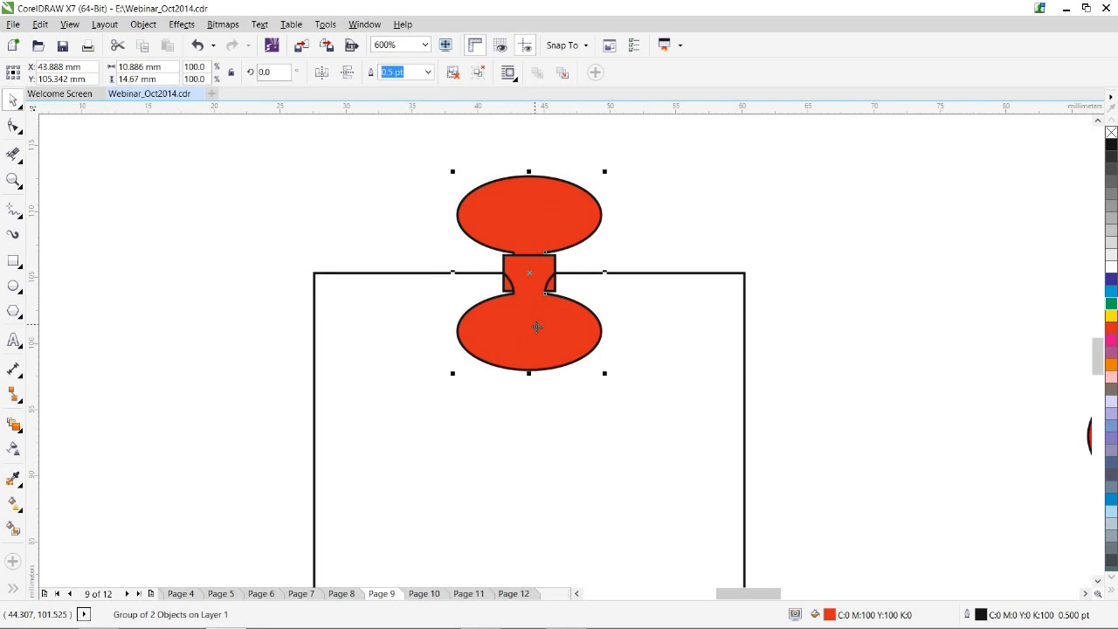
click(536, 335)
drag(530, 274, 529, 487)
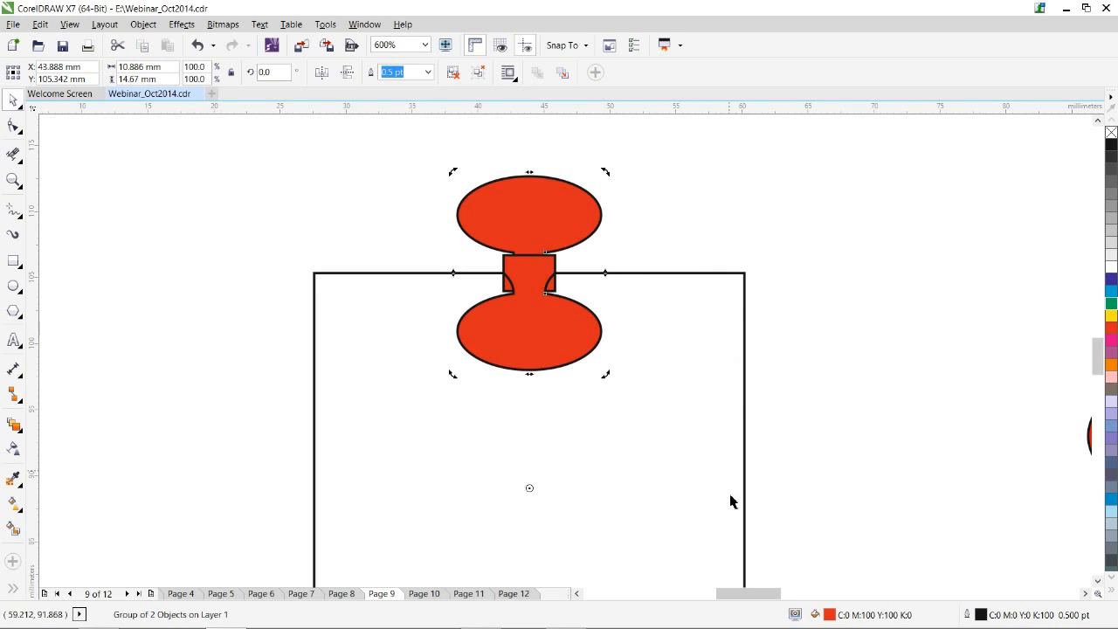
mouse_move(607, 177)
mouse_down()
mouse_move(674, 237)
mouse_move(731, 359)
mouse_move(626, 297)
mouse_move(562, 289)
mouse_move(614, 289)
mouse_move(694, 327)
mouse_move(750, 485)
mouse_move(747, 550)
mouse_up()
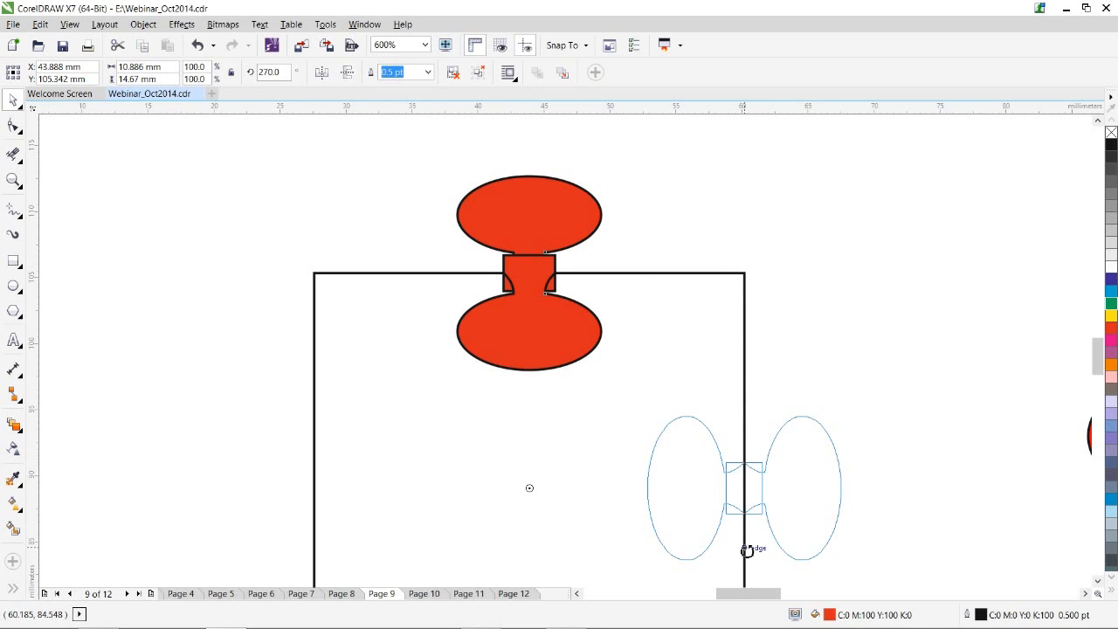
drag(748, 550, 746, 551)
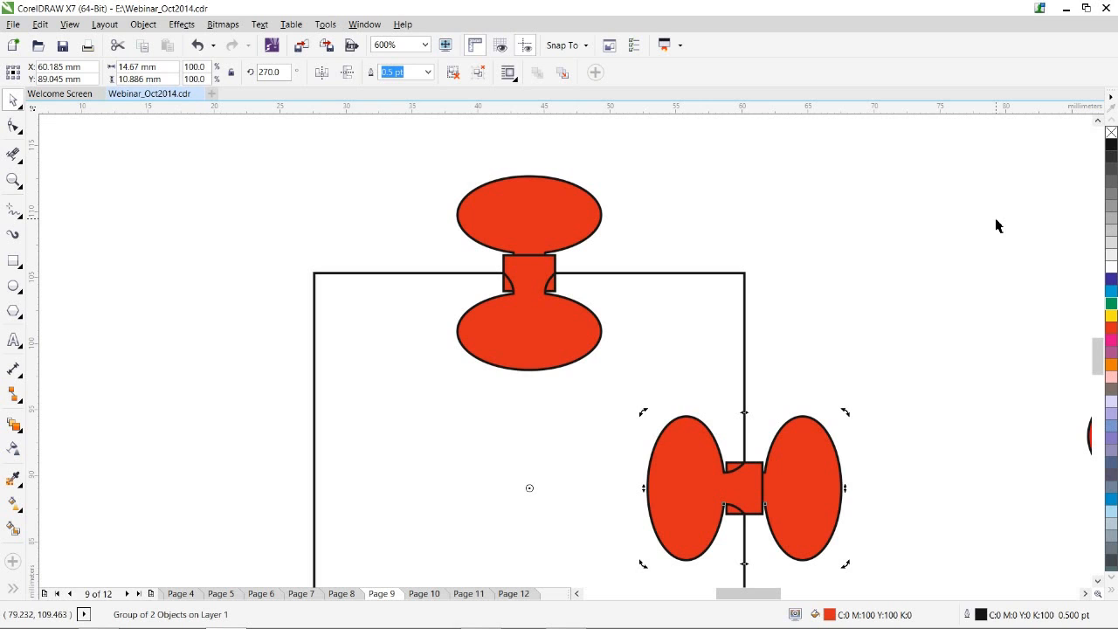
Repeat the rotated duplication twice to place tab groups on the square's bottom and left edges.
drag(1098, 364, 1097, 382)
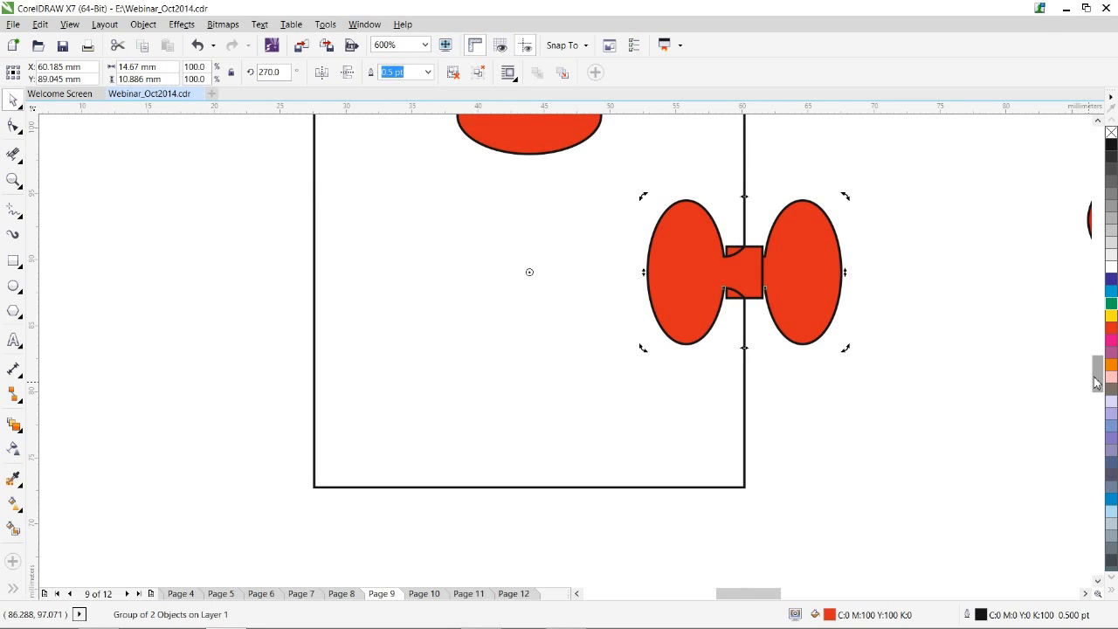
key(ctrl+r)
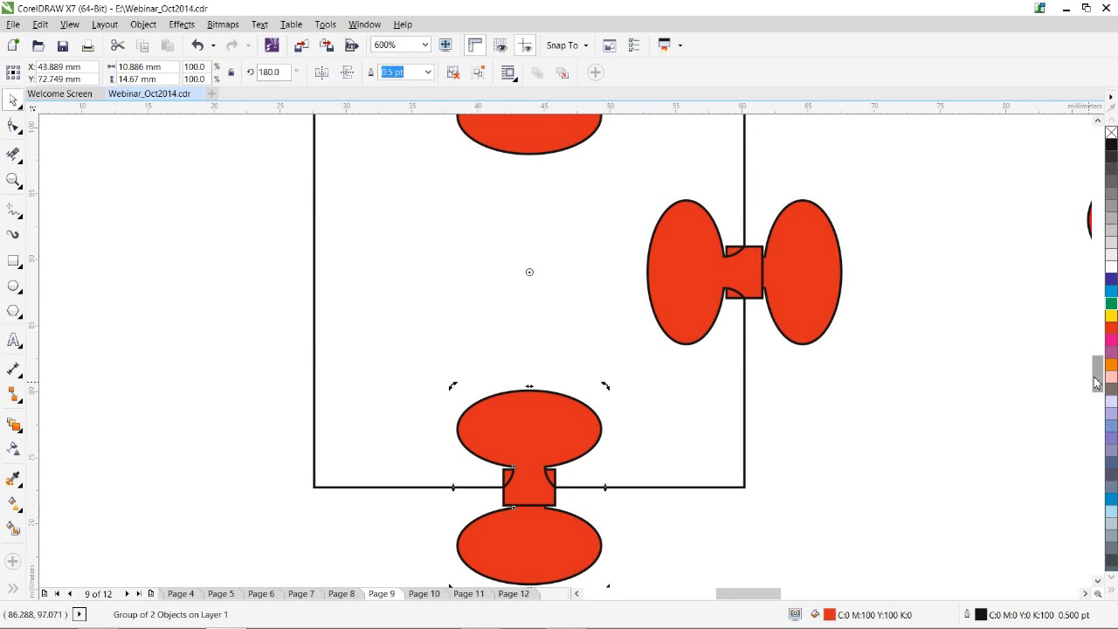
key(ctrl+r)
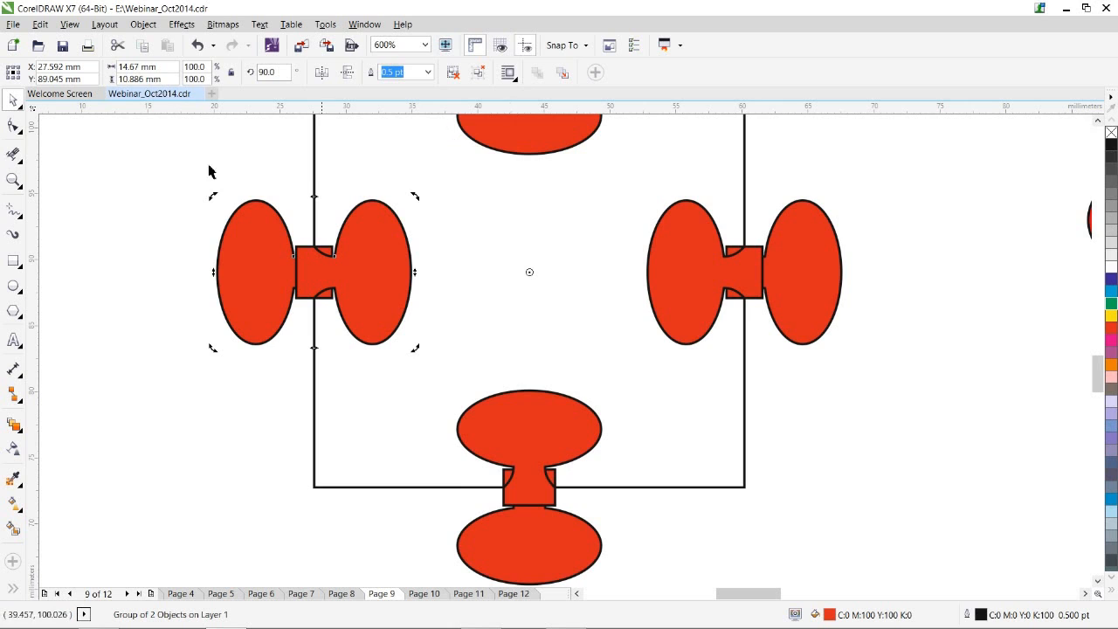
Delete the large spare red tab to the right of the square.
click(13, 180)
right_click(216, 227)
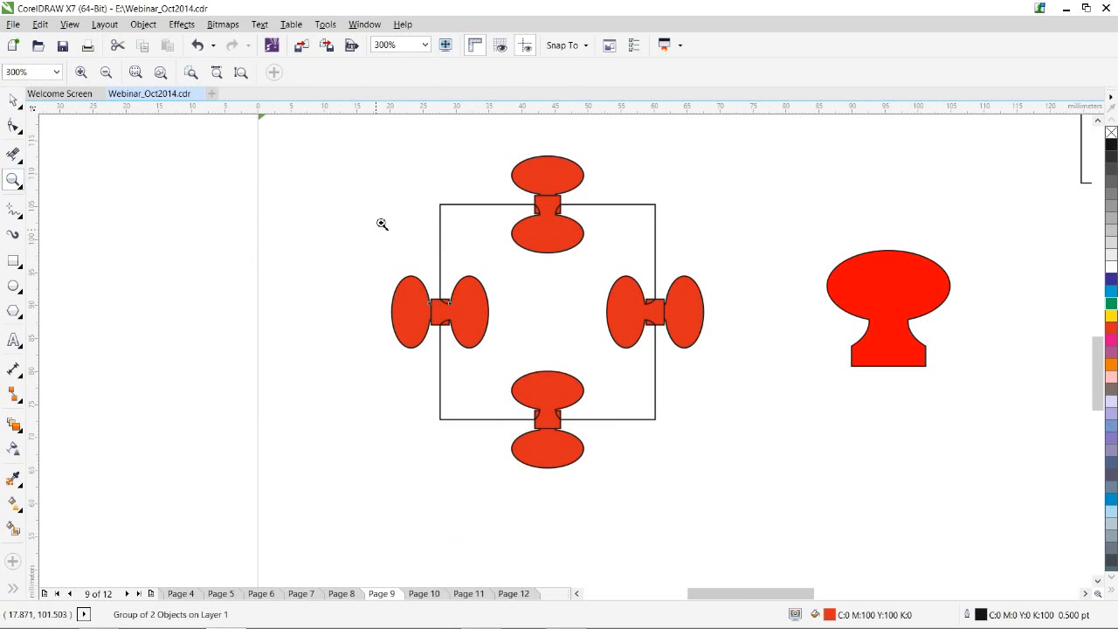
click(13, 100)
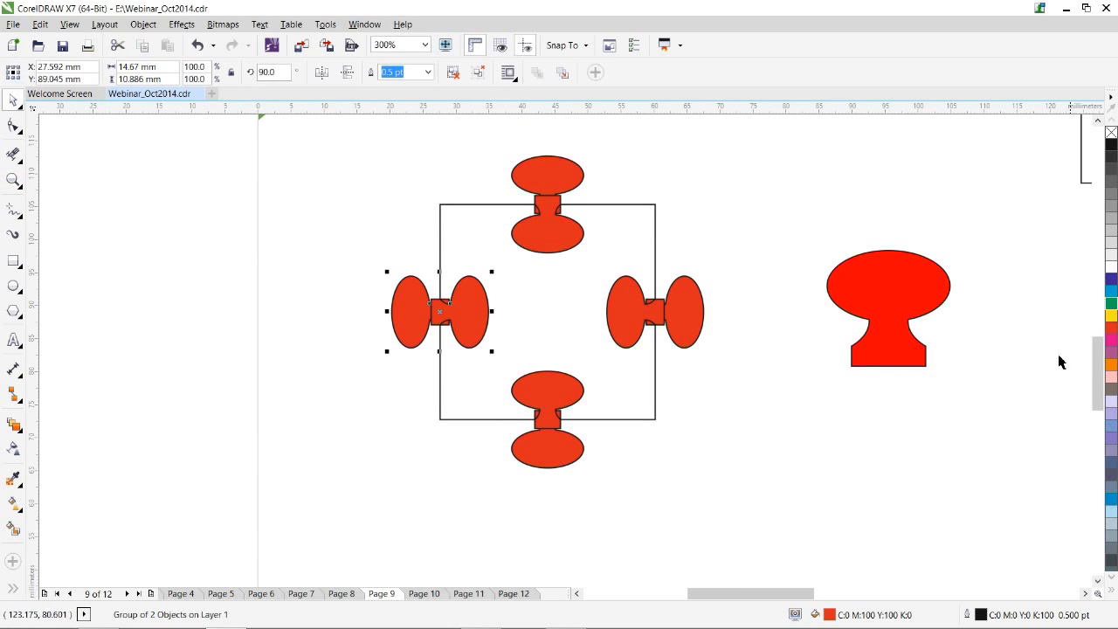
click(887, 302)
key(Delete)
Duplicate the square with its four tab groups and place the copy to the right of the original.
drag(337, 132, 782, 499)
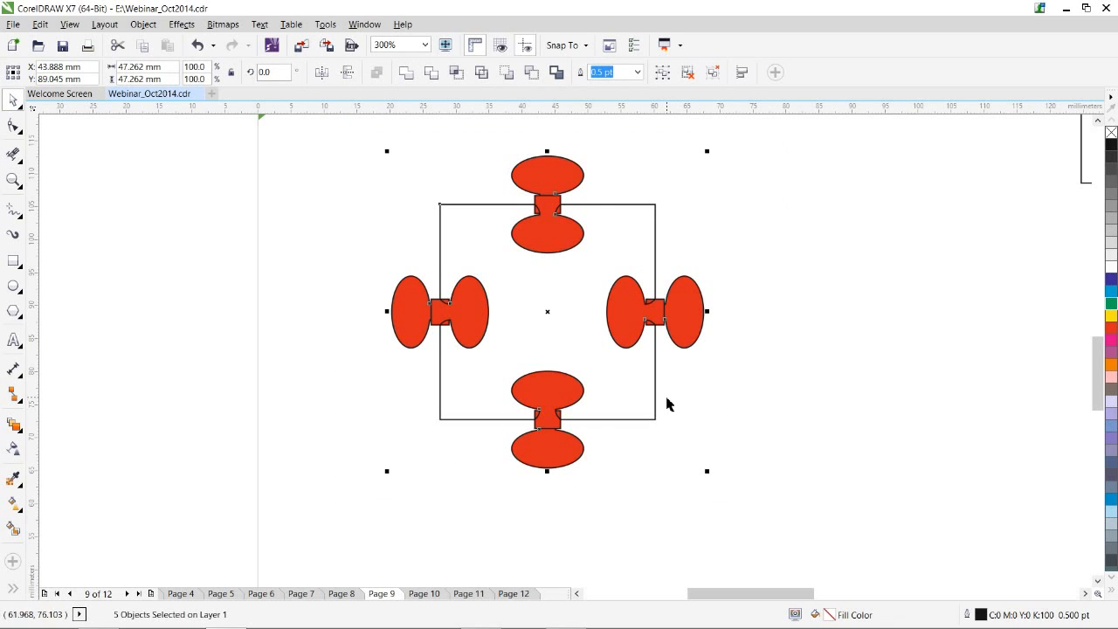
drag(542, 397, 867, 402)
click(670, 237)
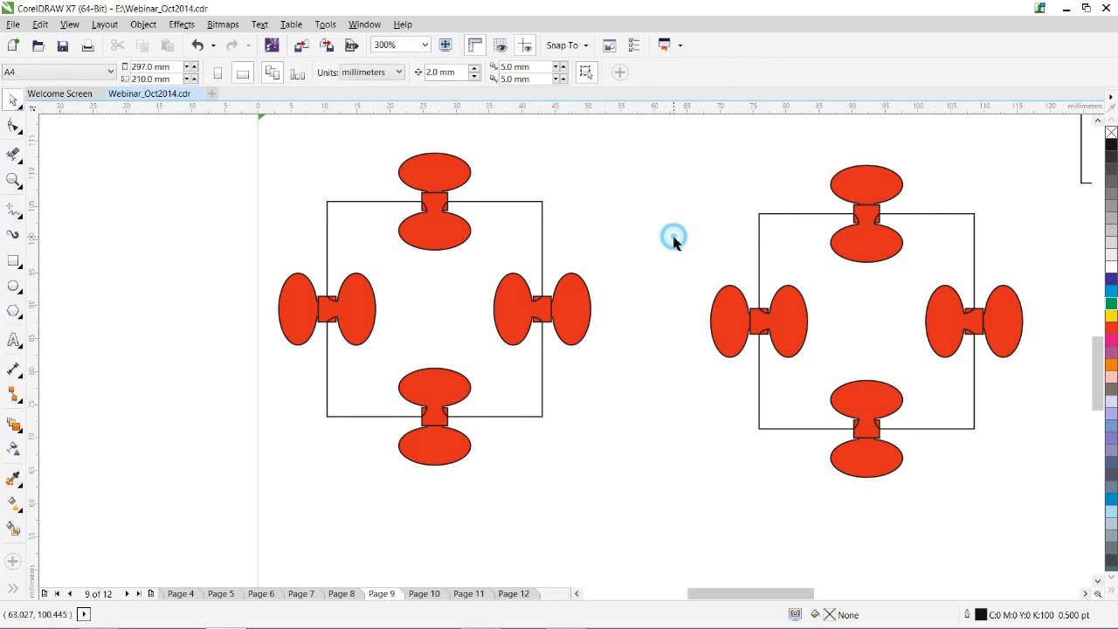
click(701, 223)
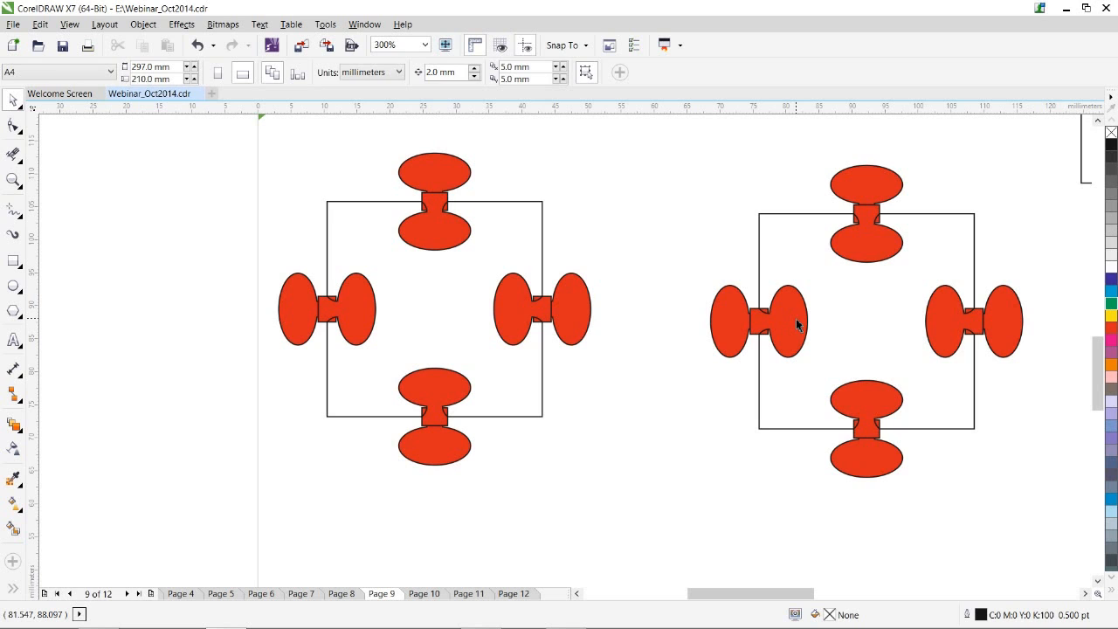
Ungroup all the tab pairs on the right-hand copy of the square.
click(796, 323)
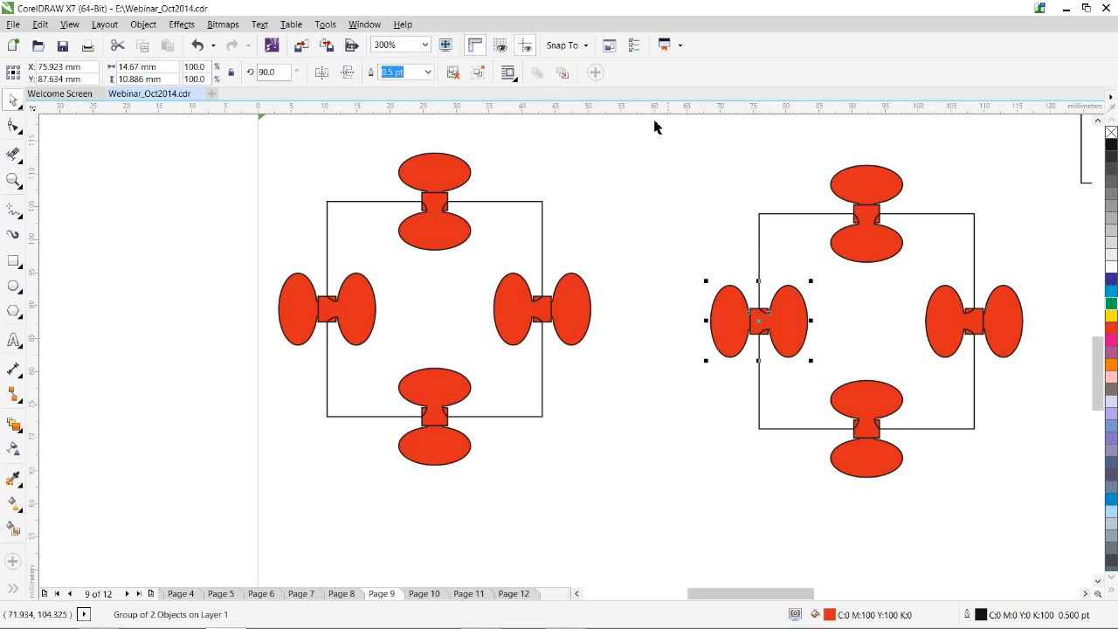
drag(660, 142, 1046, 500)
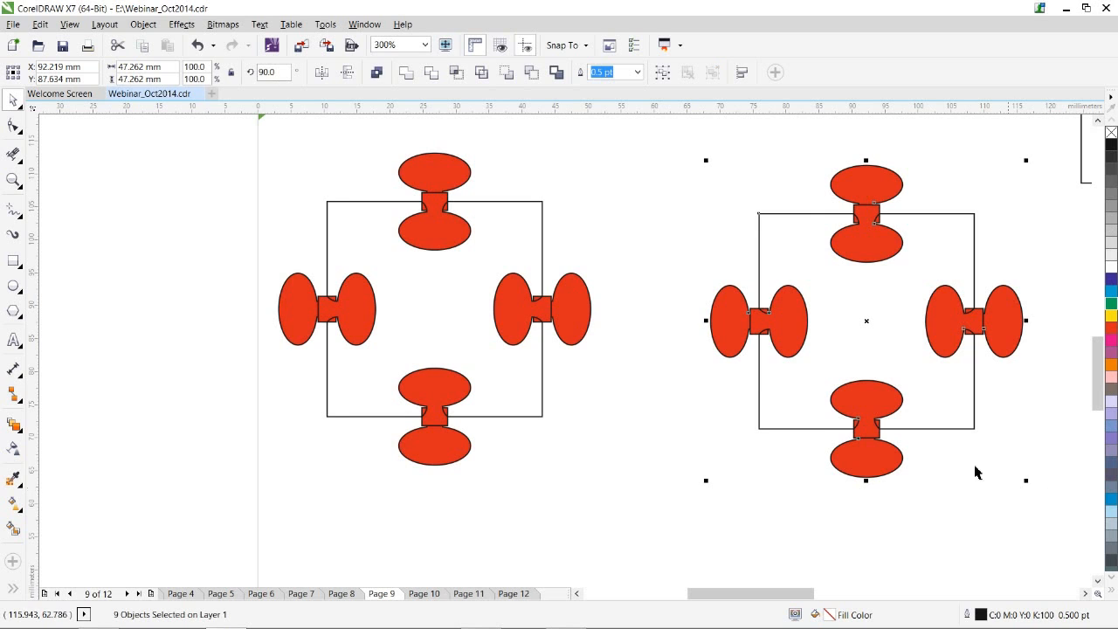
click(632, 298)
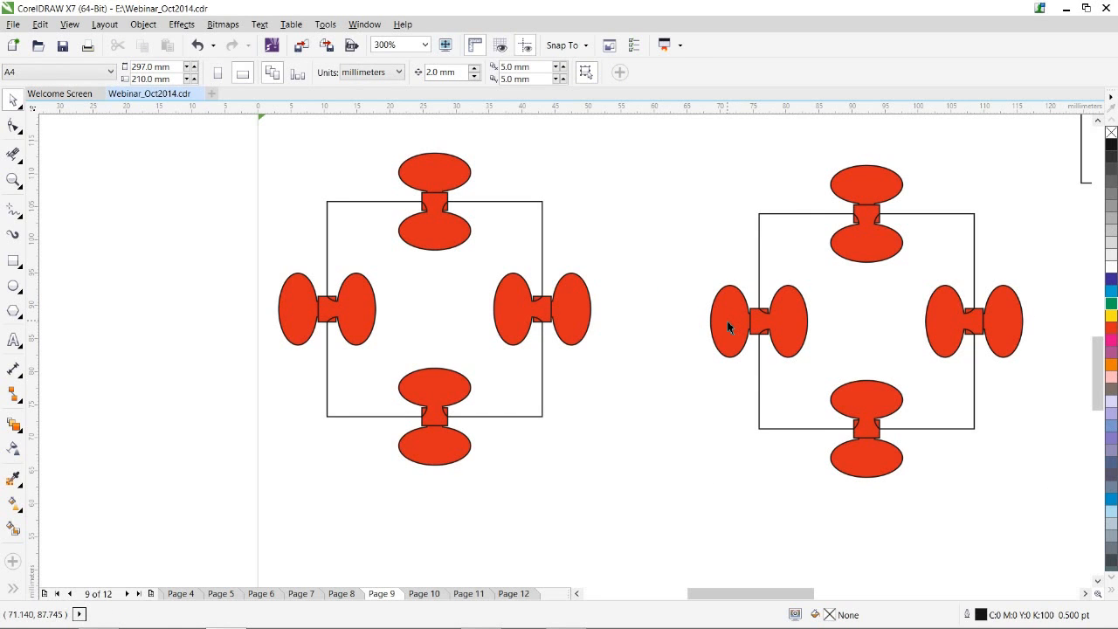
Trim the right-hand square with the inner tab on its left edge and delete both red tabs there.
click(728, 327)
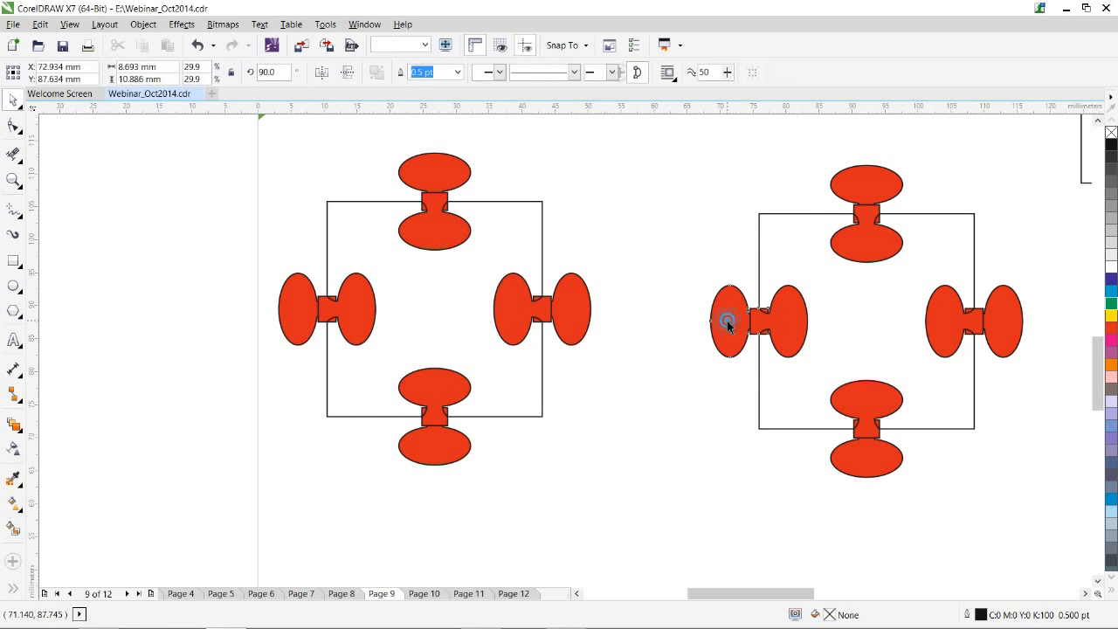
click(804, 321)
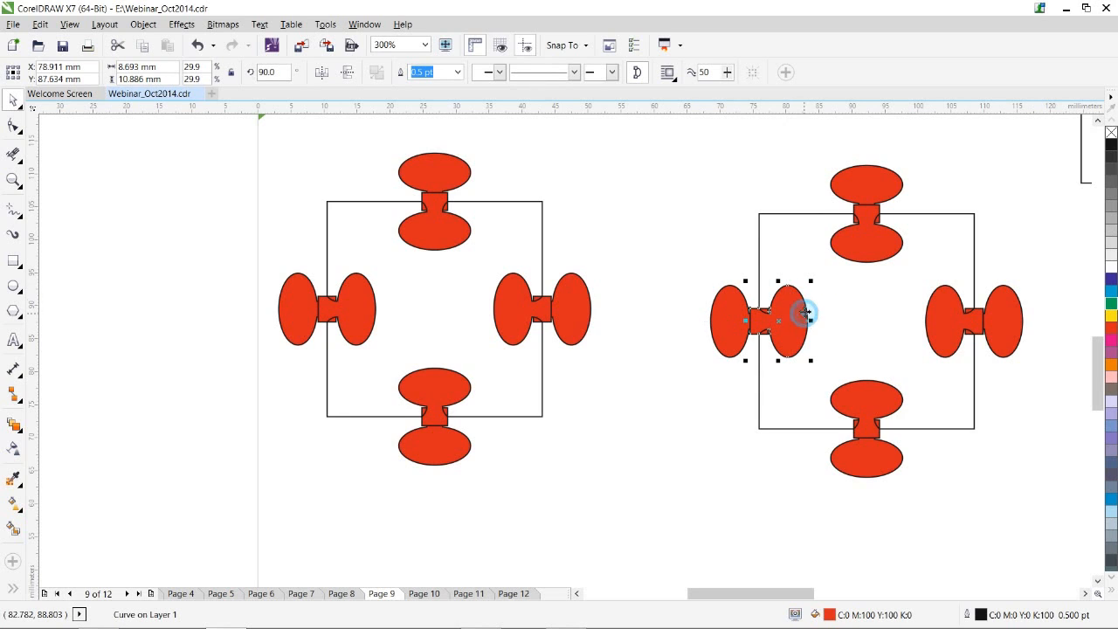
shift+click(760, 229)
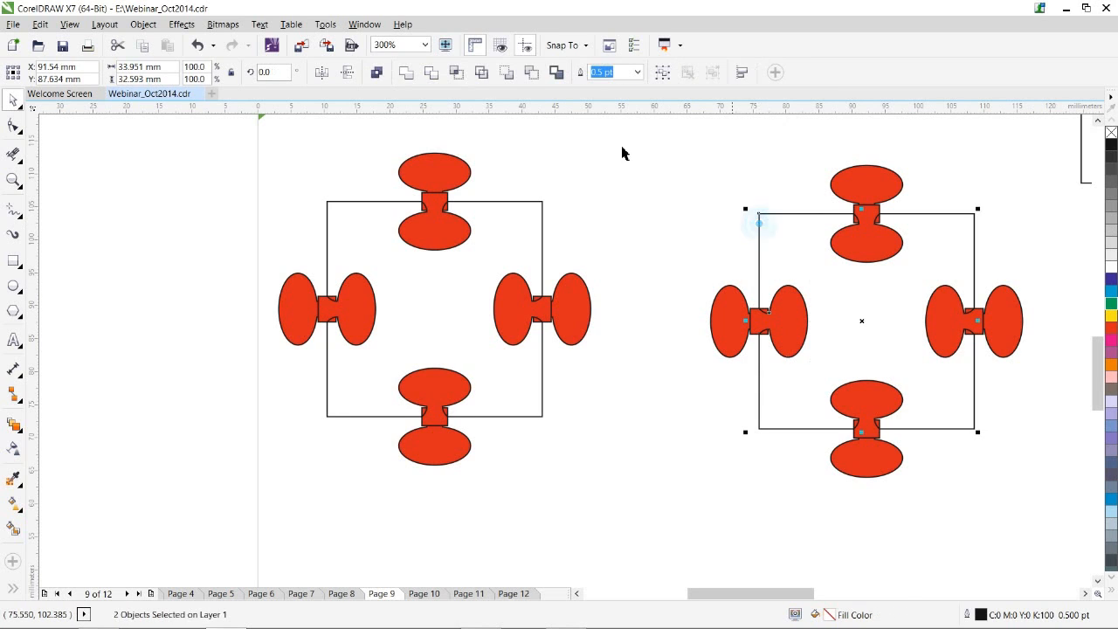
click(428, 72)
drag(636, 255, 829, 372)
key(Delete)
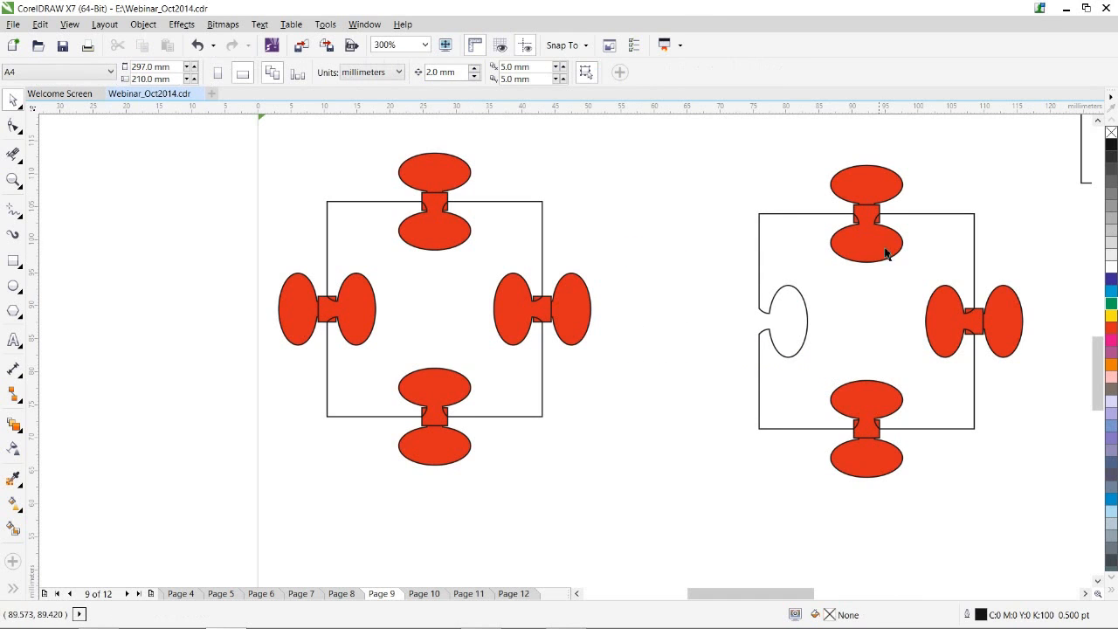
Trim the right-hand square with the inner tab on its top edge and delete both red tabs there.
click(867, 251)
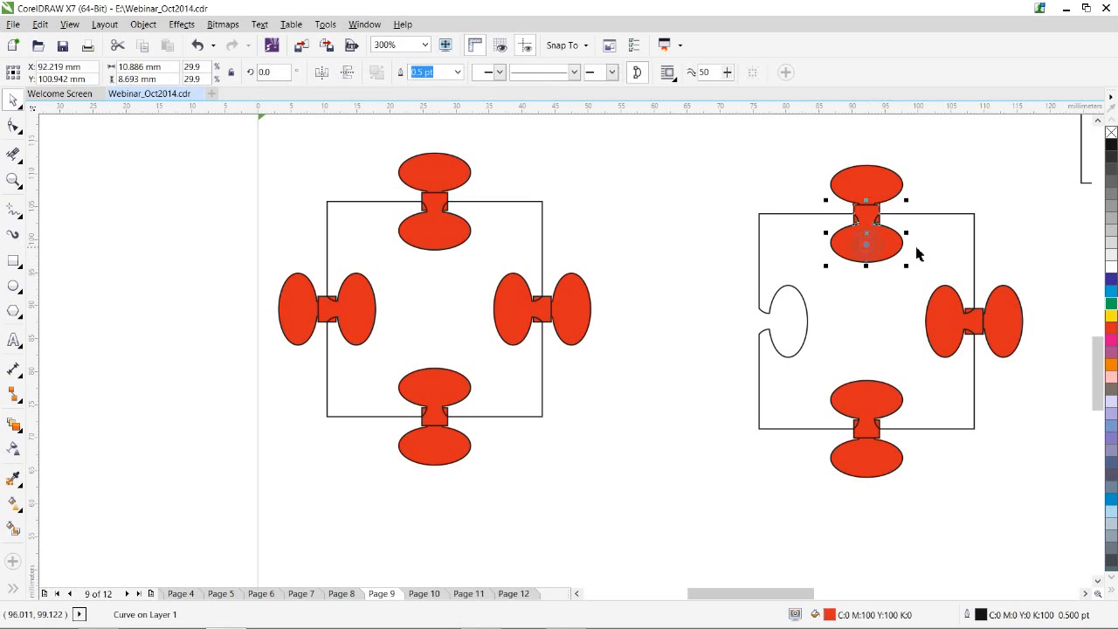
shift+click(967, 215)
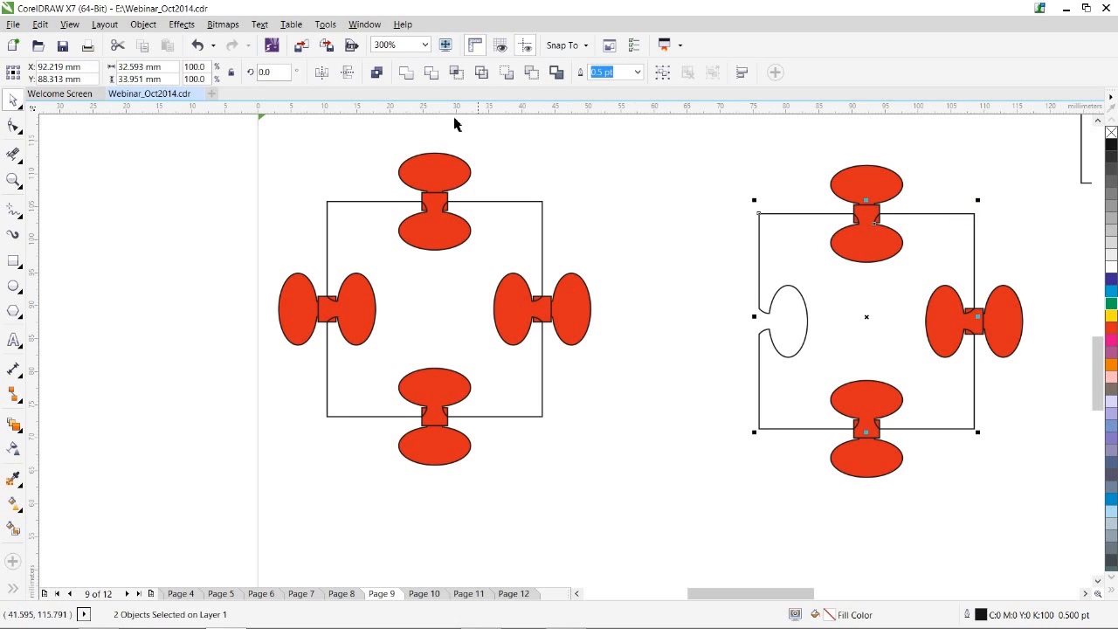
click(432, 74)
drag(795, 141, 928, 294)
key(Delete)
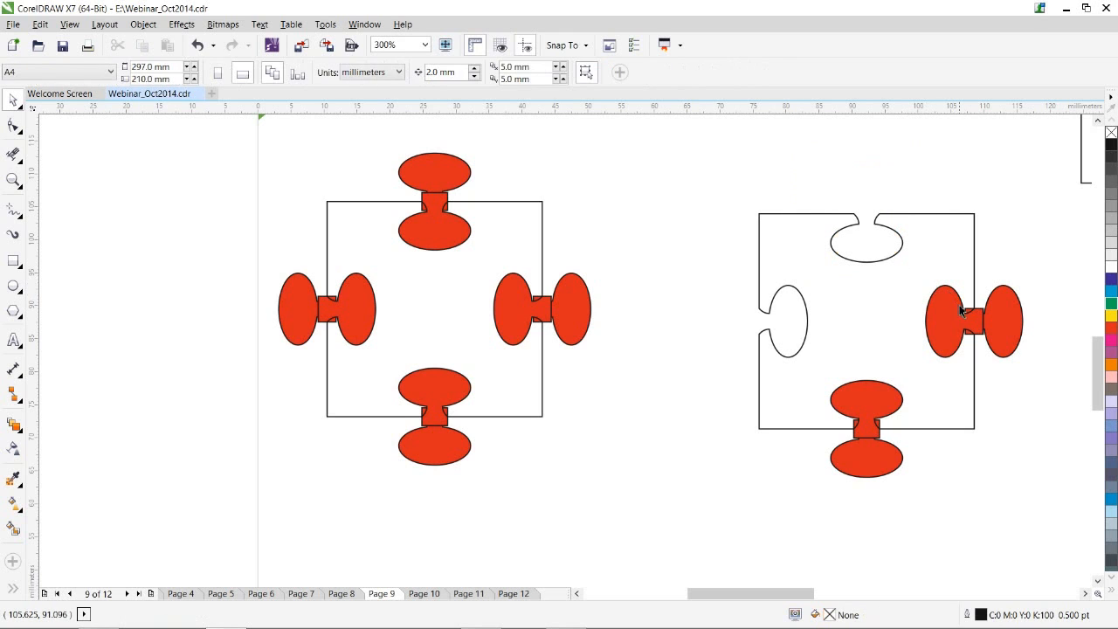
Weld the outer tab on the right edge to the right-hand square and delete the remaining inner tab.
click(1010, 310)
shift+click(974, 229)
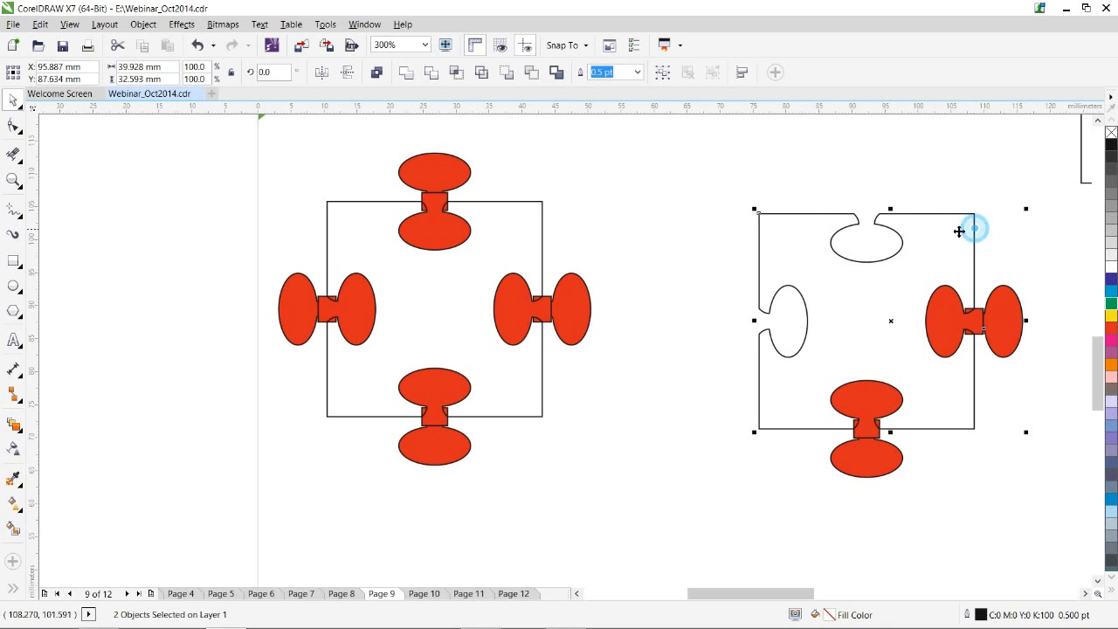
click(403, 75)
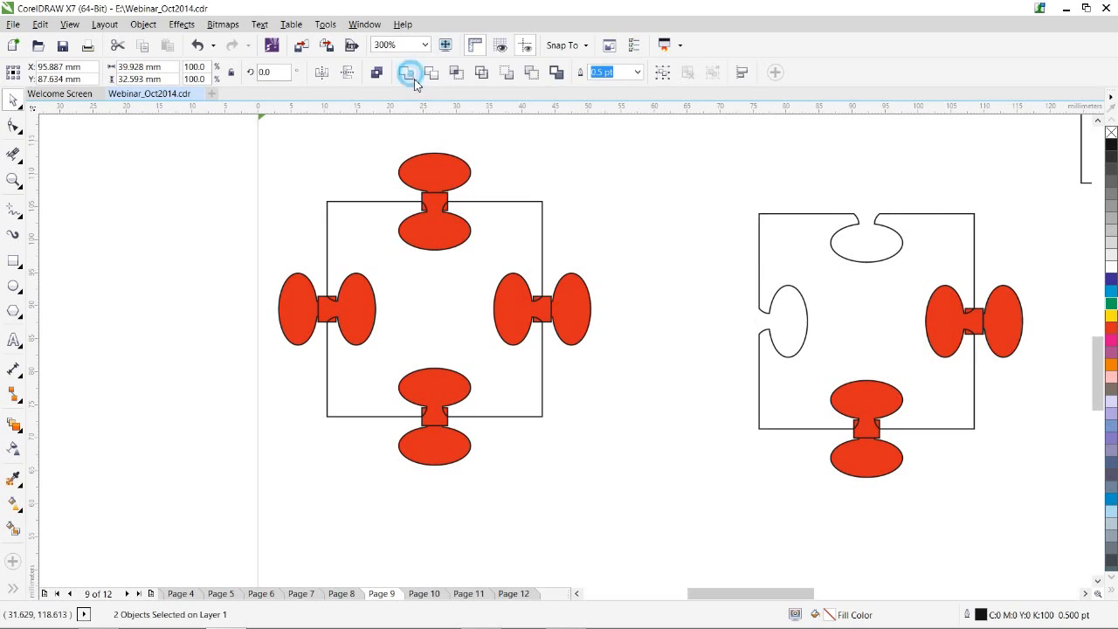
click(936, 320)
key(Delete)
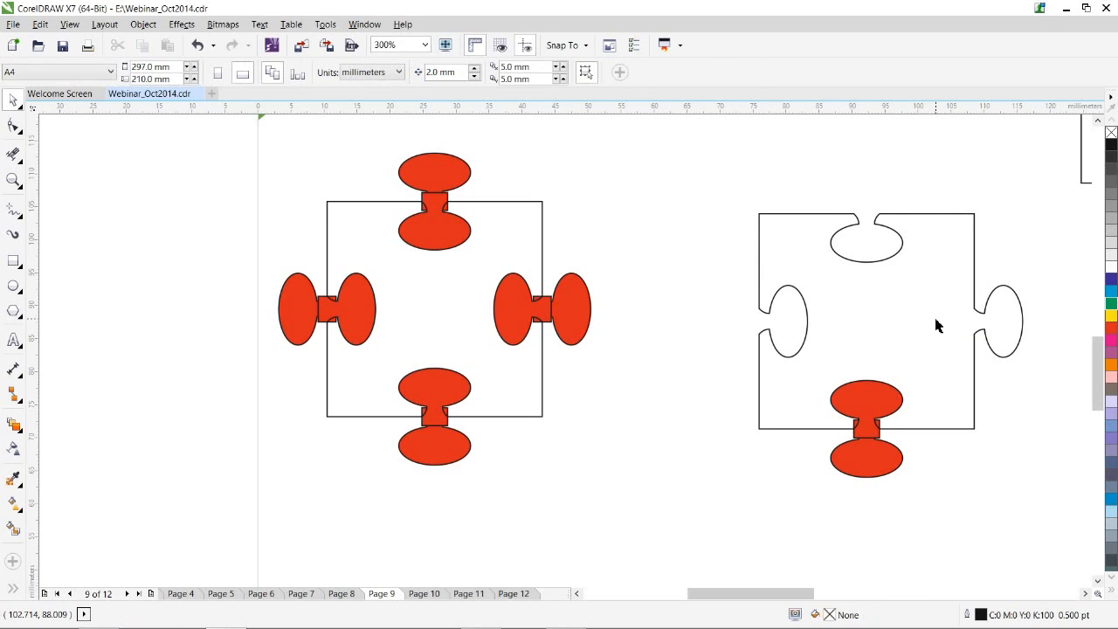
Weld the outer tab on the bottom edge to the right-hand square and delete the remaining inner tab.
click(862, 460)
shift+click(943, 429)
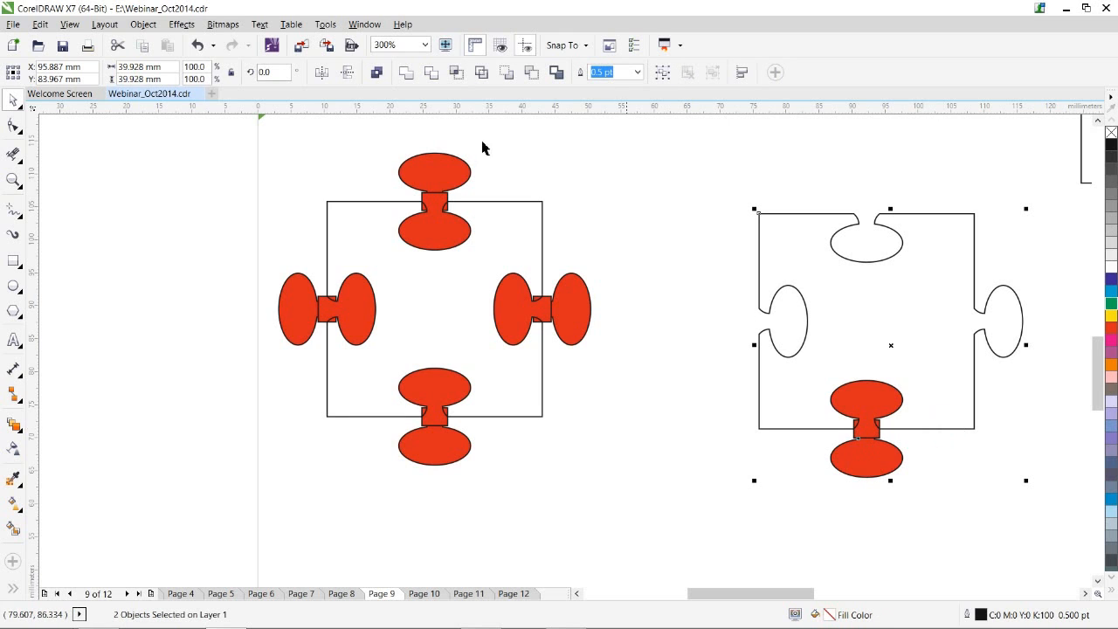
click(407, 75)
click(858, 403)
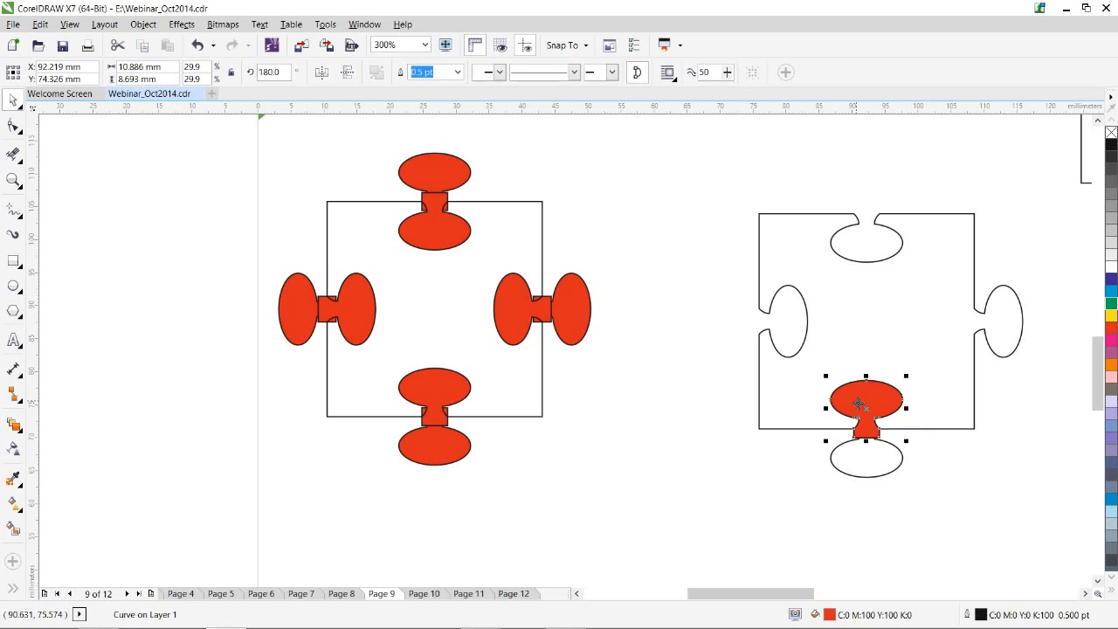
key(Delete)
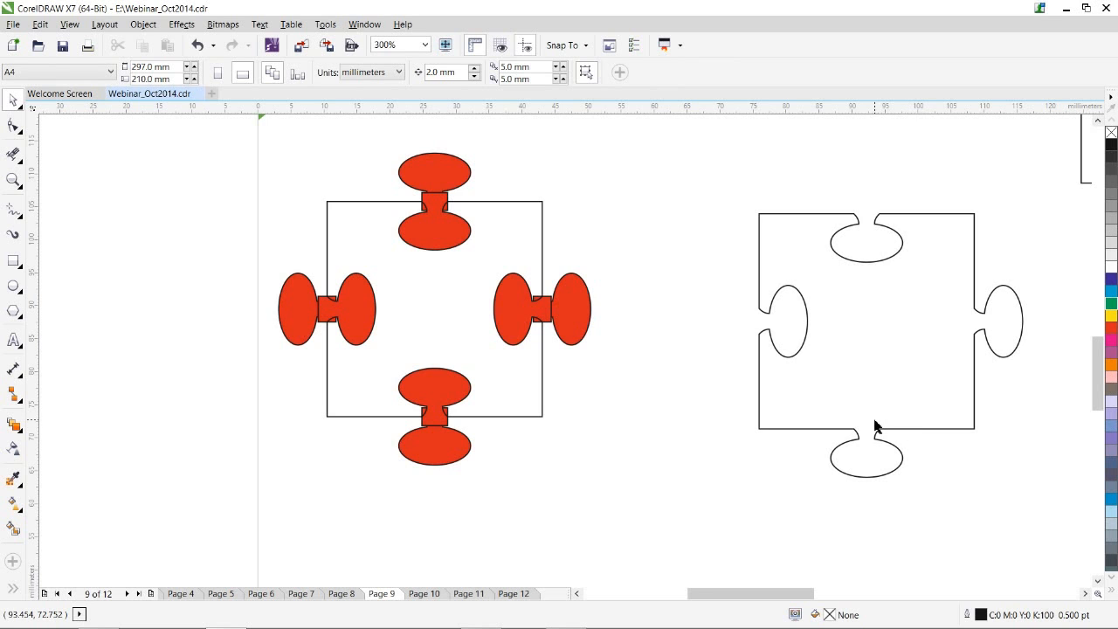
Duplicate the original square with its four grouped tab pairs into the empty area below the large red example.
key(shift+F4)
drag(90, 405, 297, 559)
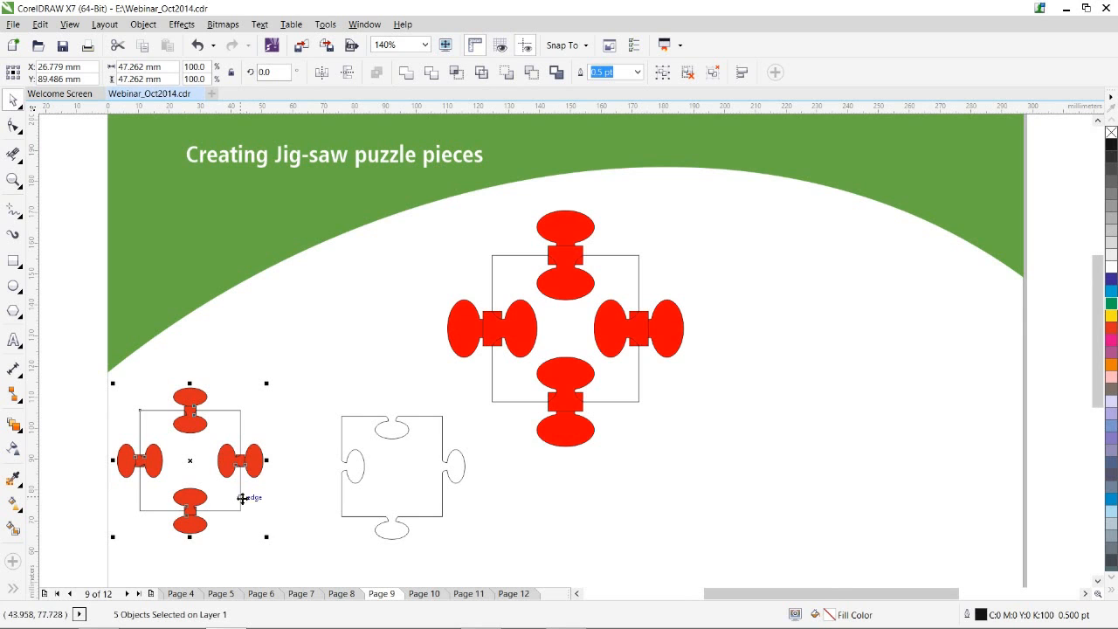
drag(242, 498, 625, 580)
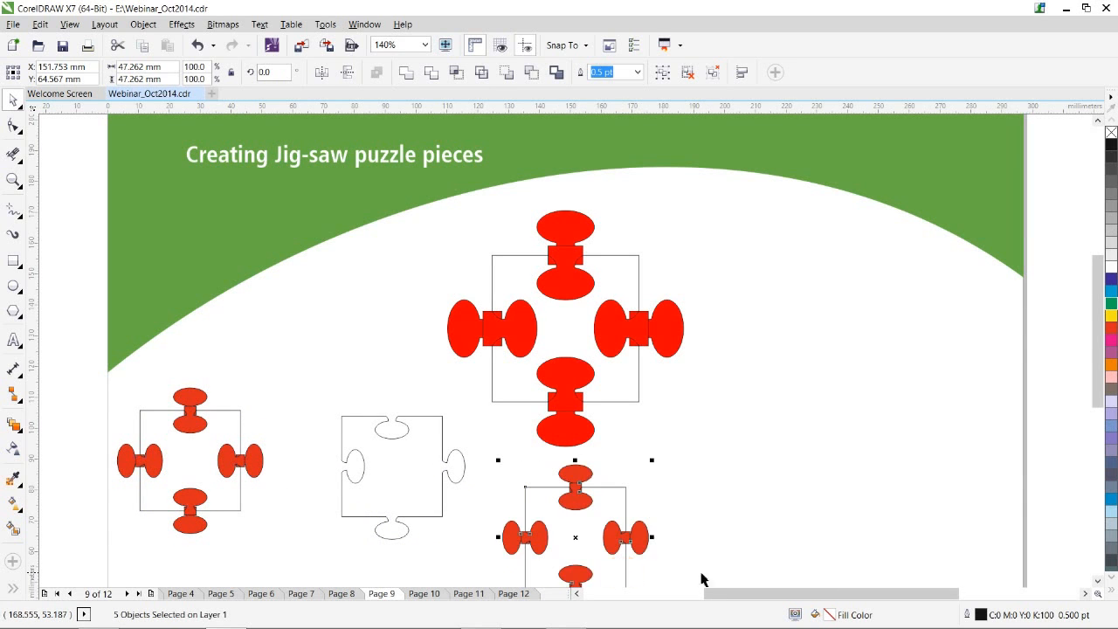
Move the finished puzzle piece beside the new copy, level with its square and a short gap to its left.
click(1098, 579)
click(1098, 580)
drag(324, 262, 464, 434)
drag(443, 361, 470, 433)
click(525, 515)
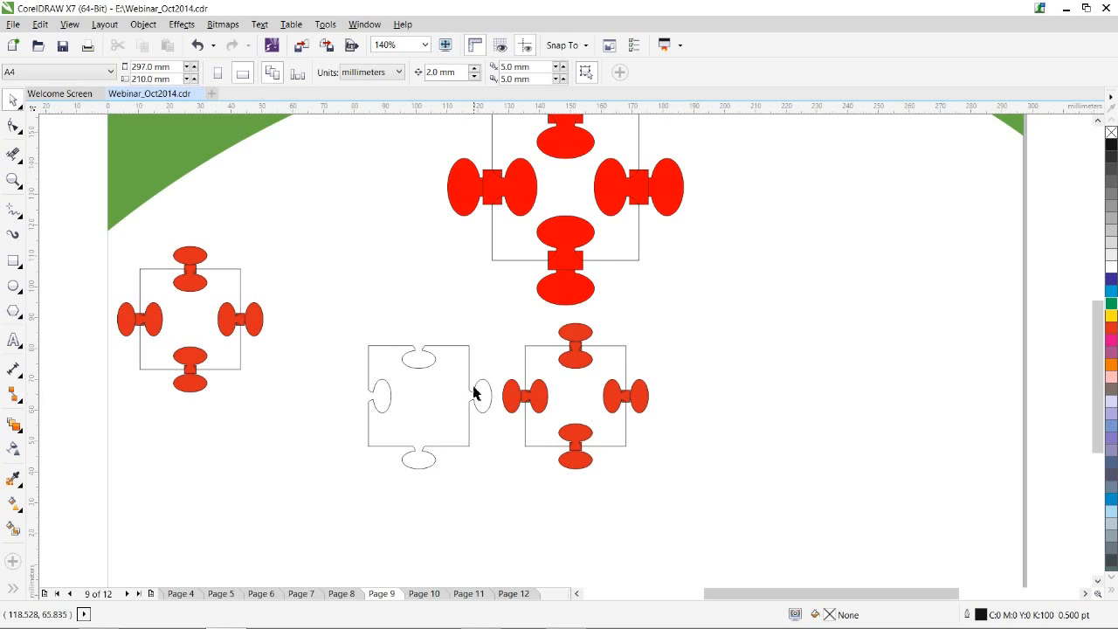
Ungroup the four tab pairs on the copied square.
click(541, 399)
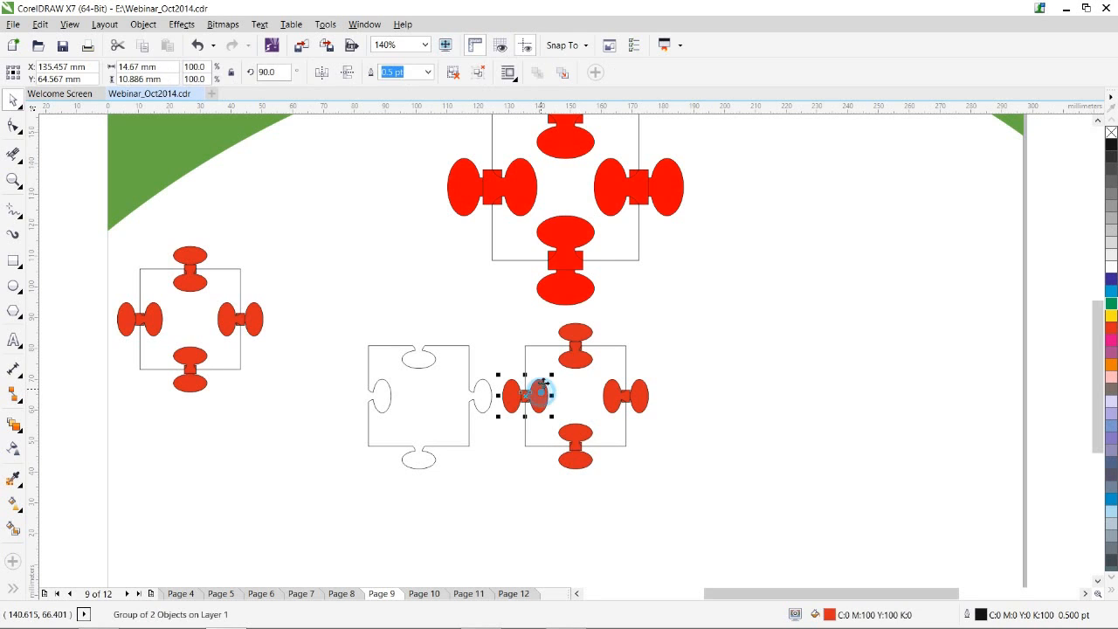
drag(483, 312, 689, 501)
key(ctrl+u)
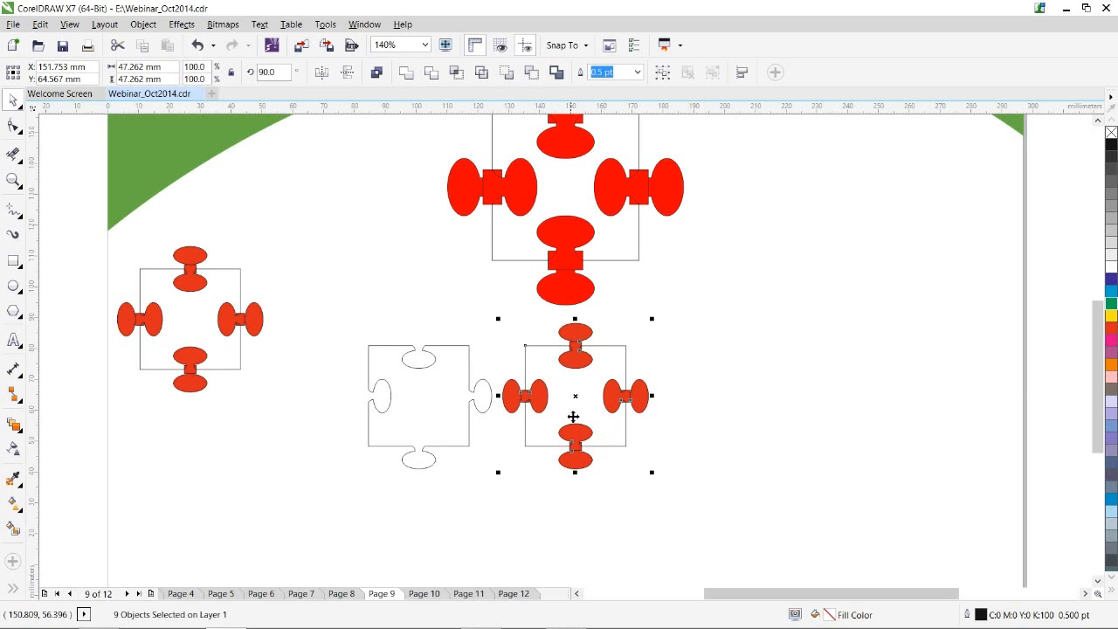
Trim the copied square with the inner tab on its left edge.
click(459, 269)
click(541, 393)
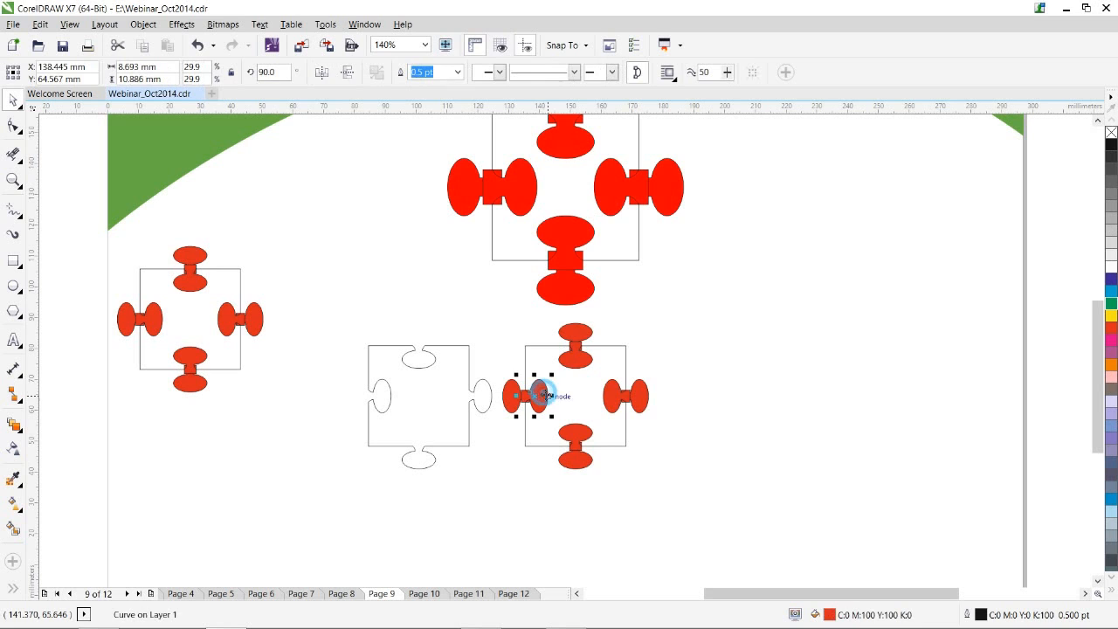
shift+click(541, 350)
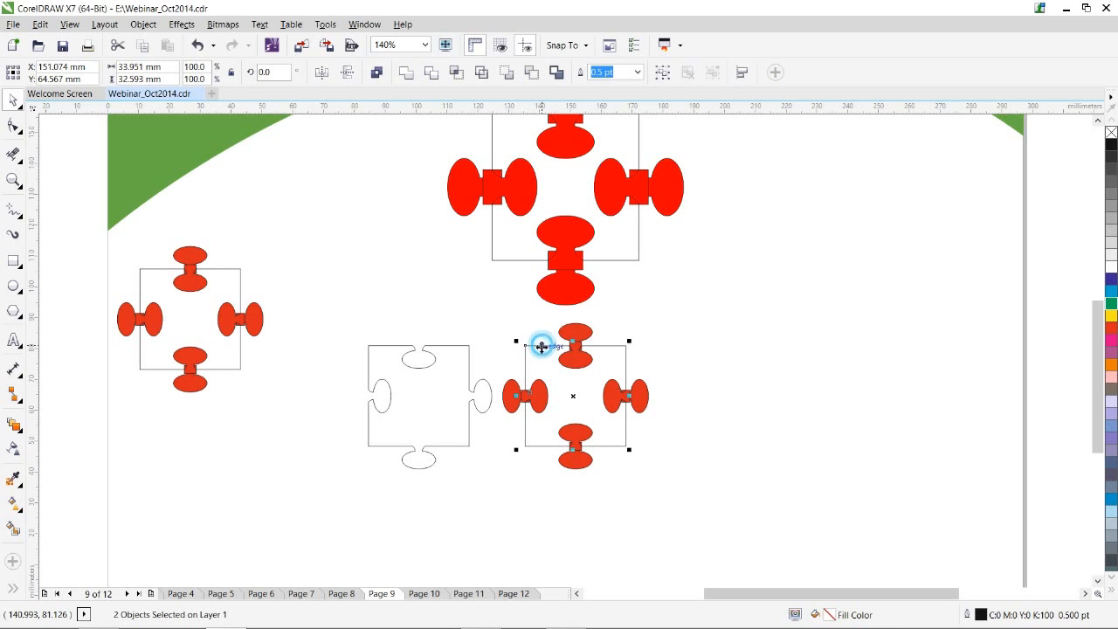
click(433, 74)
click(458, 305)
Weld the outer tab on the top edge to the copied square and delete the remaining inner tab.
drag(547, 312, 612, 379)
click(620, 325)
click(577, 341)
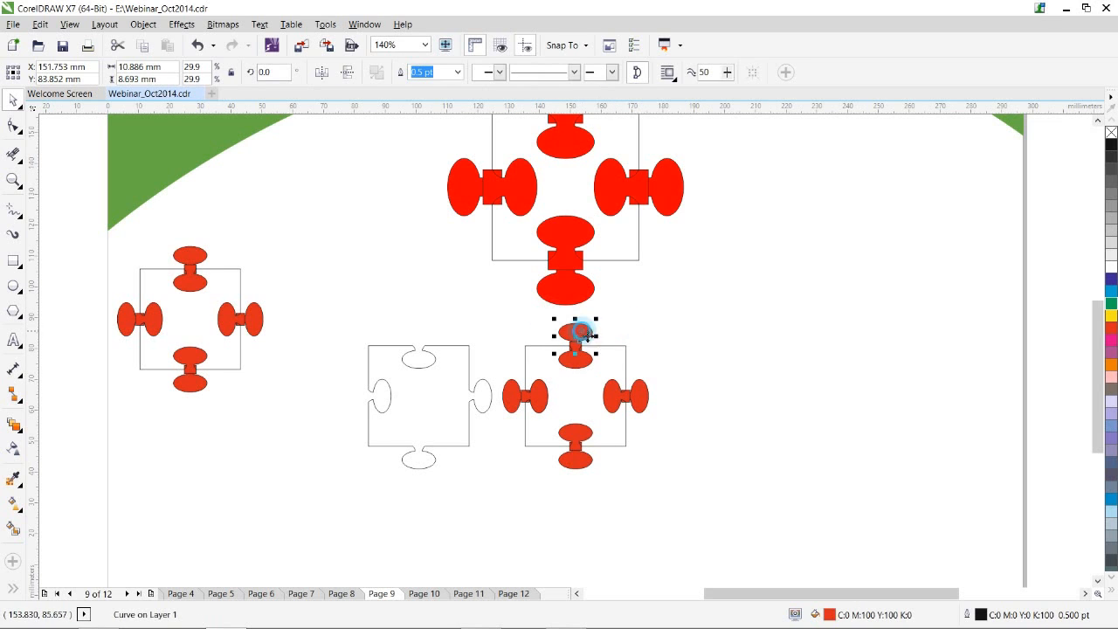
shift+click(617, 350)
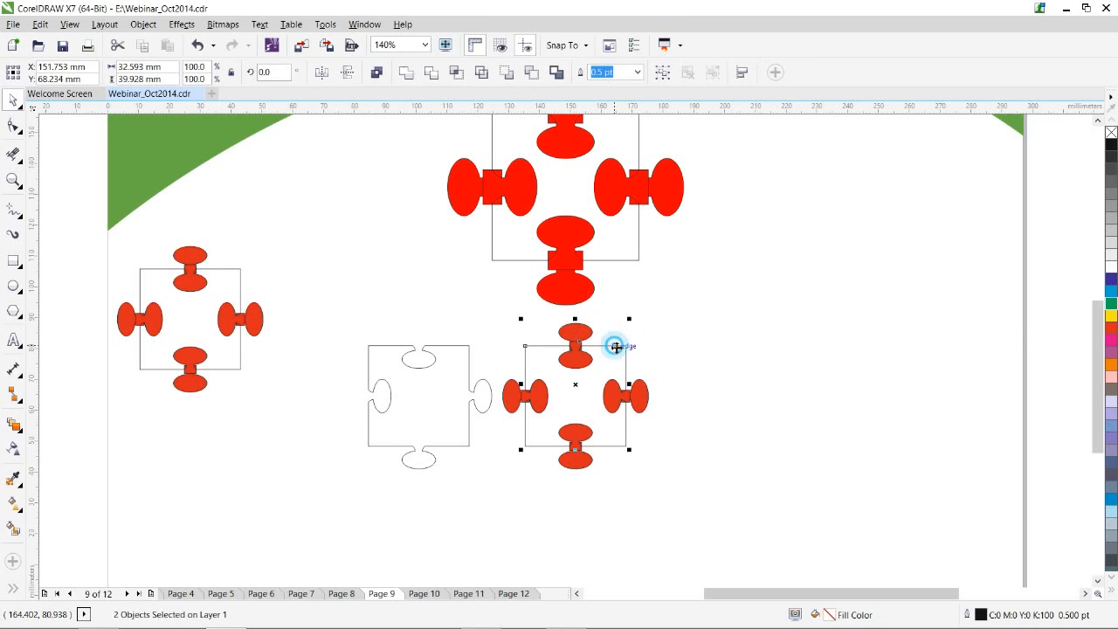
click(406, 72)
click(654, 305)
click(574, 358)
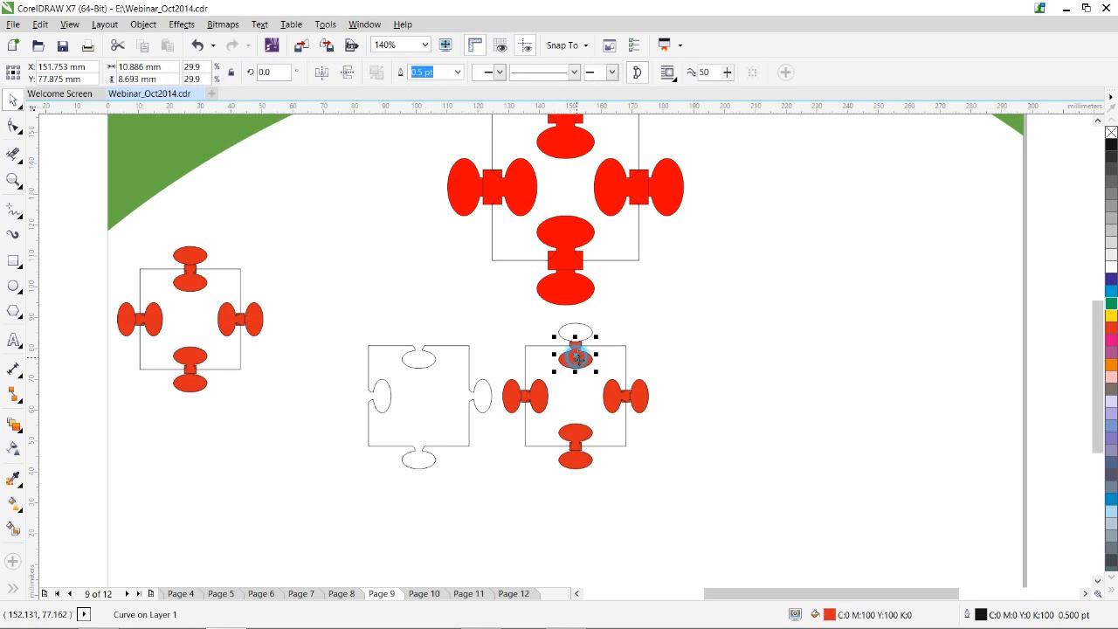
key(Delete)
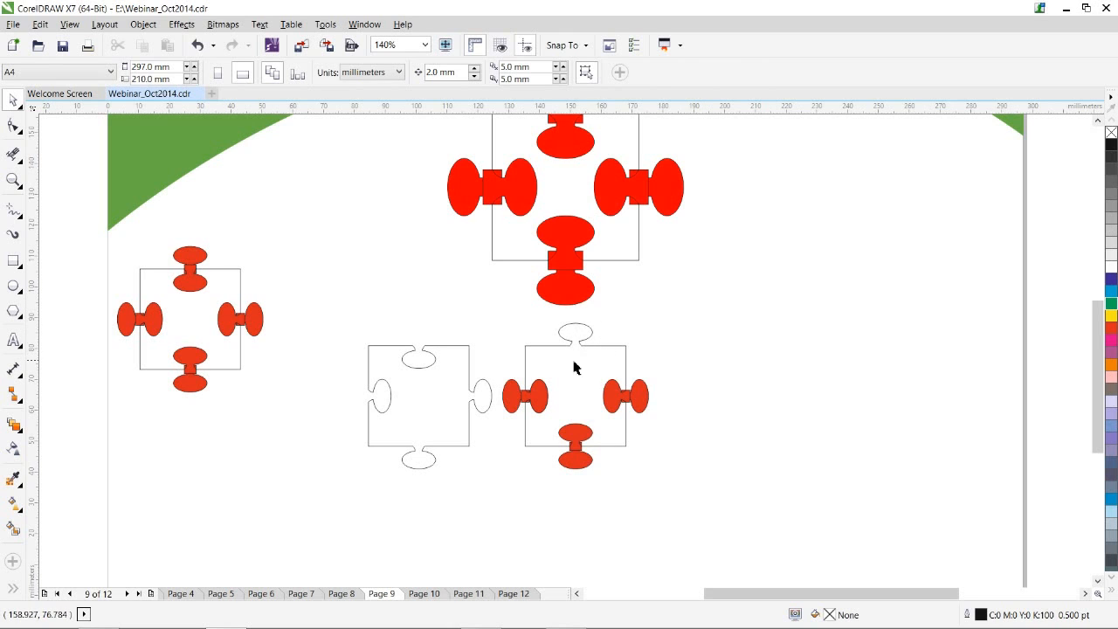
Trim the copied square with the inner tab on its right edge and delete both red tabs there.
click(614, 402)
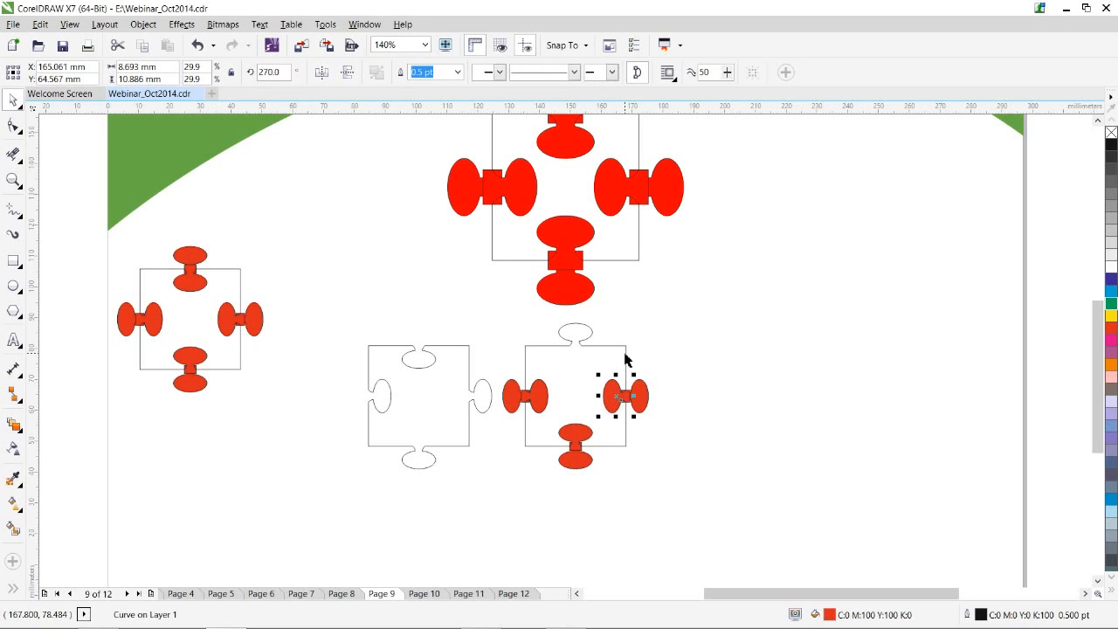
shift+click(623, 352)
click(431, 73)
drag(686, 363, 591, 431)
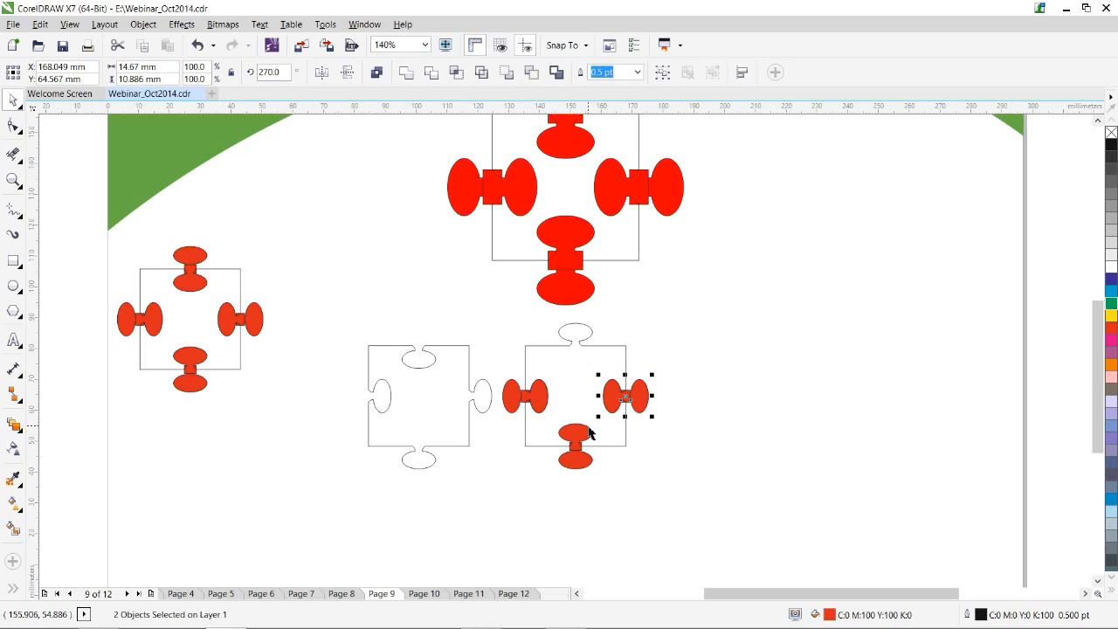
key(Delete)
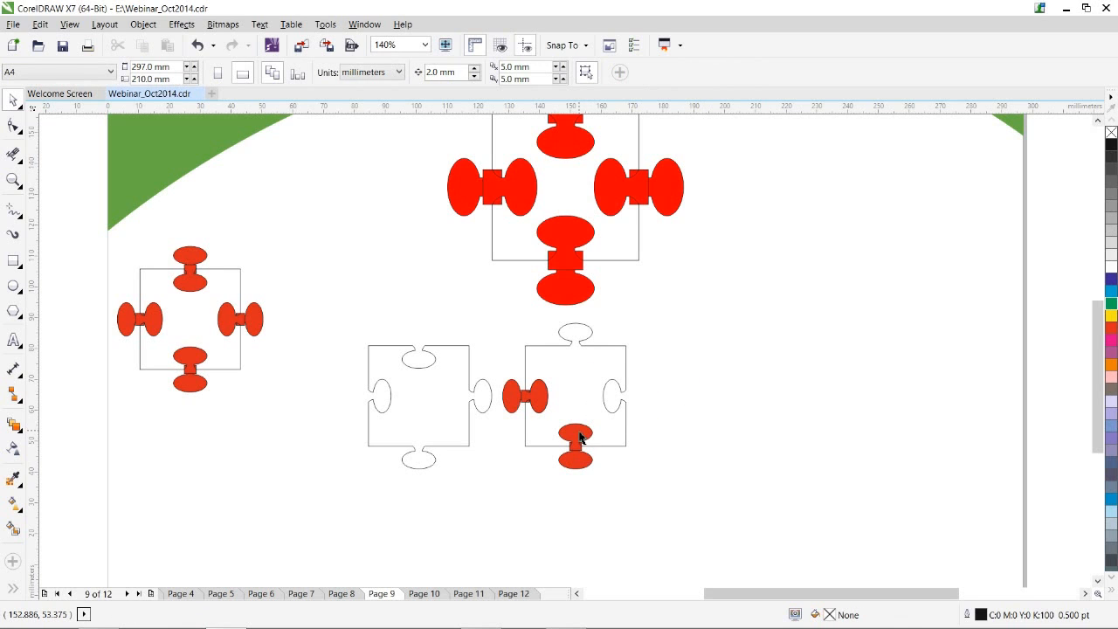
Weld the outer tab on the bottom edge to the copied square and delete the remaining inner tab.
click(579, 437)
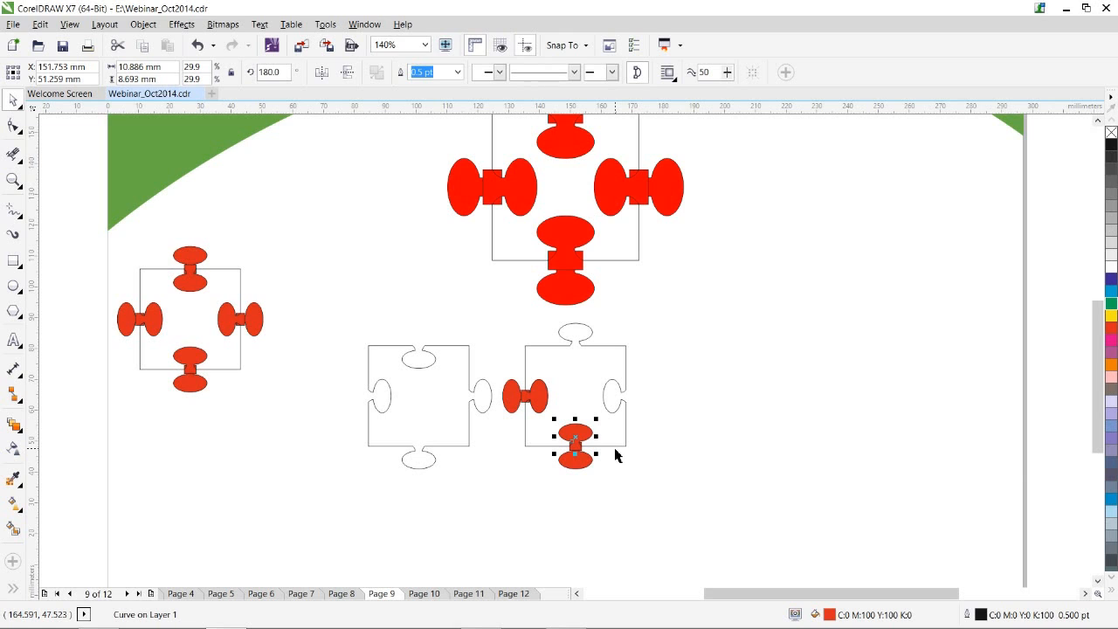
shift+click(617, 447)
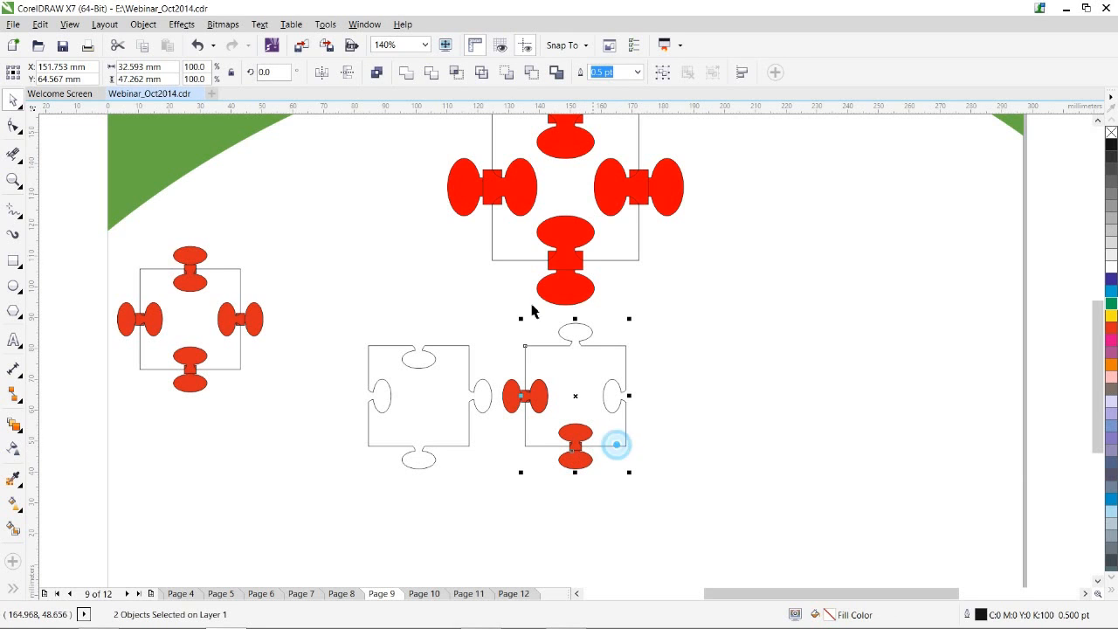
click(406, 72)
click(581, 432)
key(Delete)
Delete both leftover red tabs on the second piece's left edge.
click(539, 397)
key(Delete)
click(514, 406)
key(Delete)
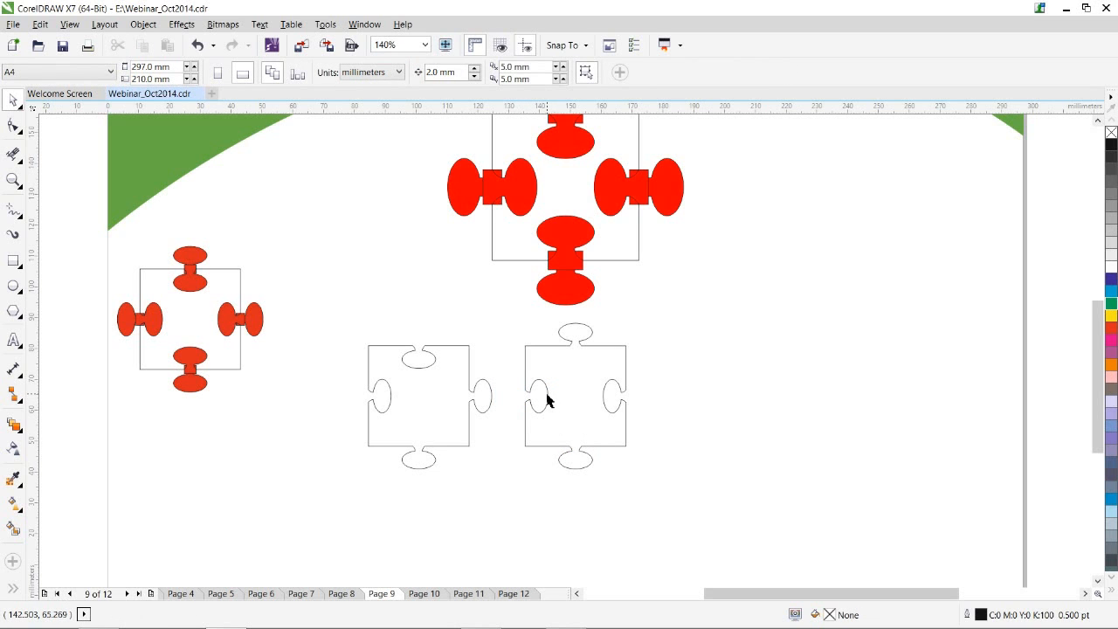
Slide the second piece against the first so the first piece's right tab fits its left notch.
click(547, 400)
drag(549, 398, 498, 395)
click(610, 434)
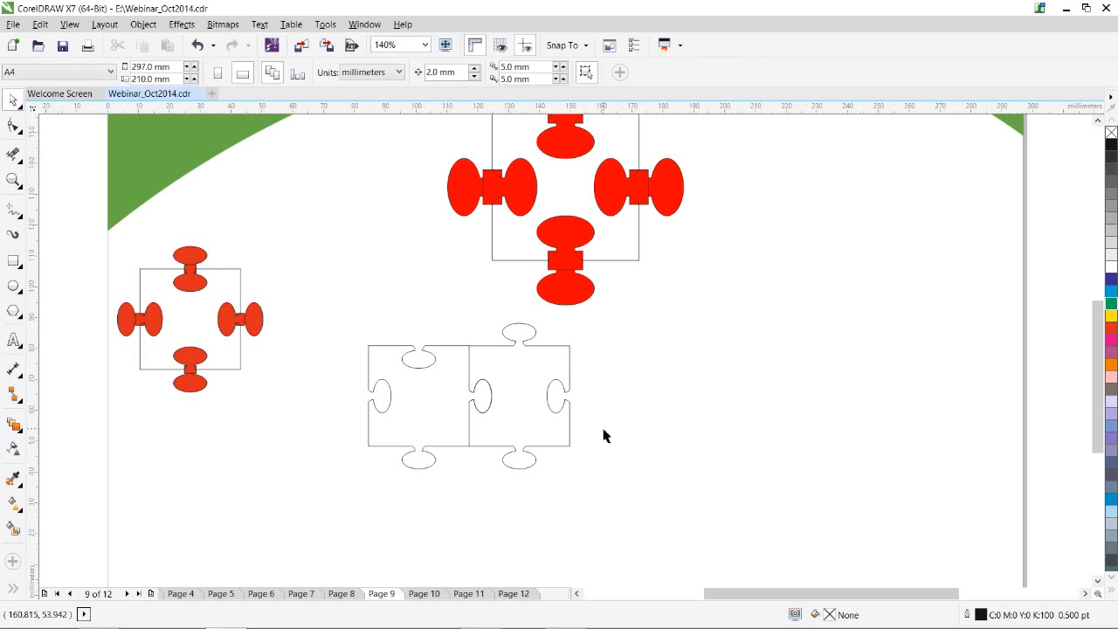
Ungroup the original square's top tab pair, then move the outer tab and the square away to the upper right.
drag(96, 239, 294, 418)
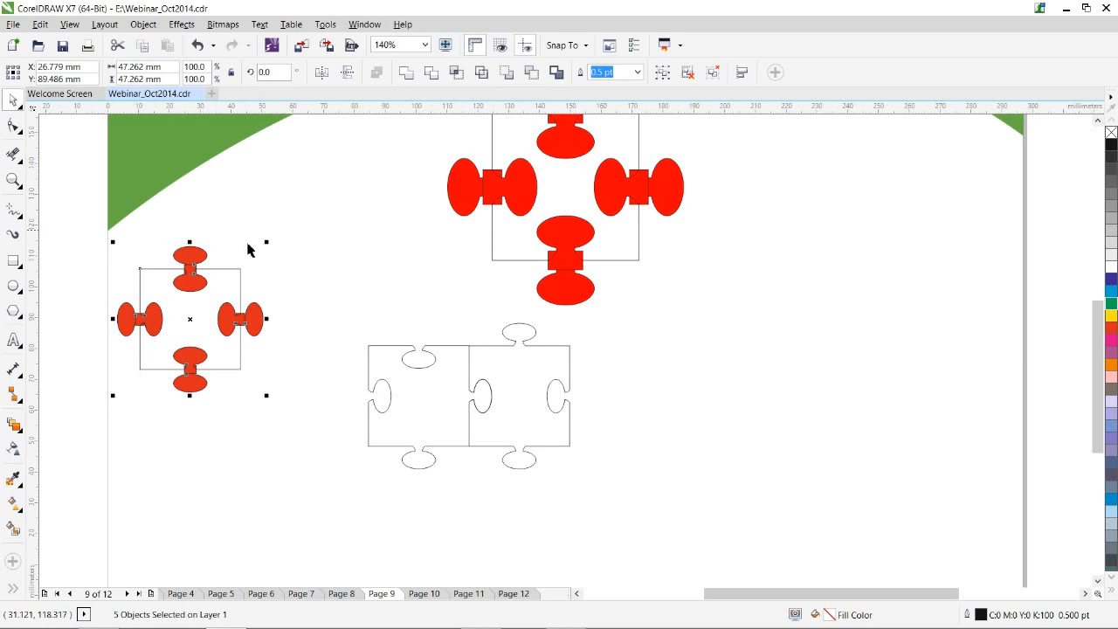
click(180, 242)
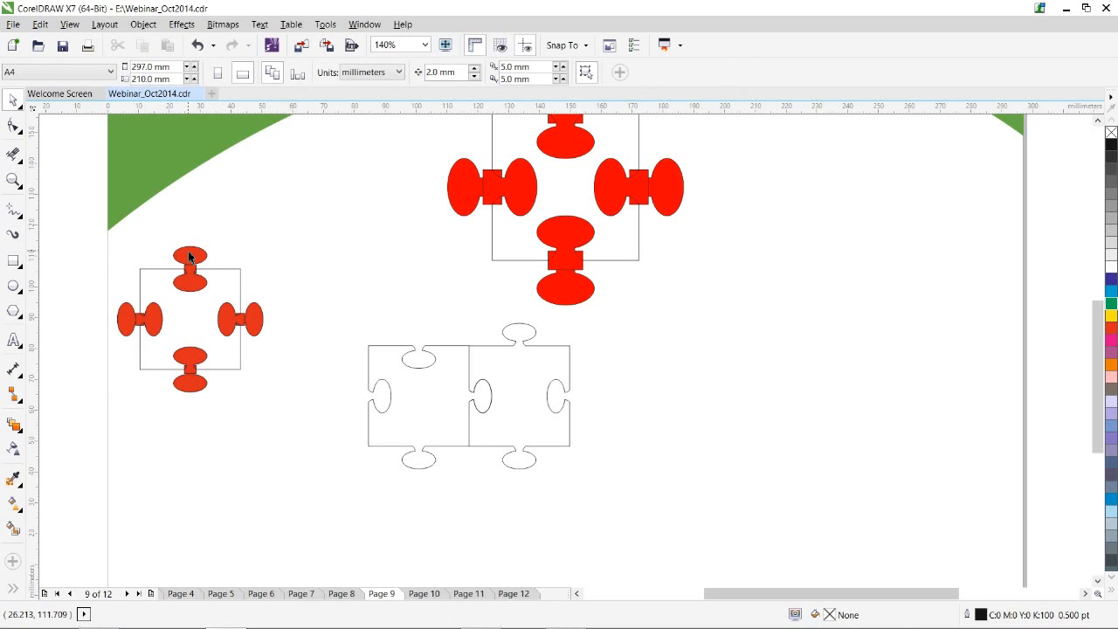
click(188, 251)
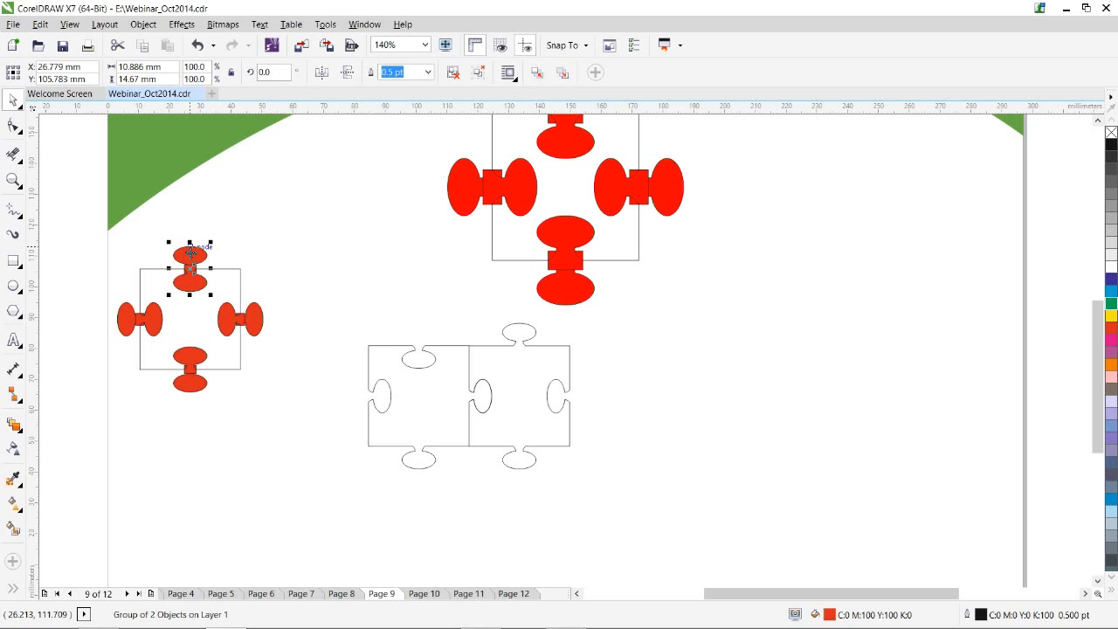
key(ctrl+u)
click(219, 223)
drag(197, 252, 278, 196)
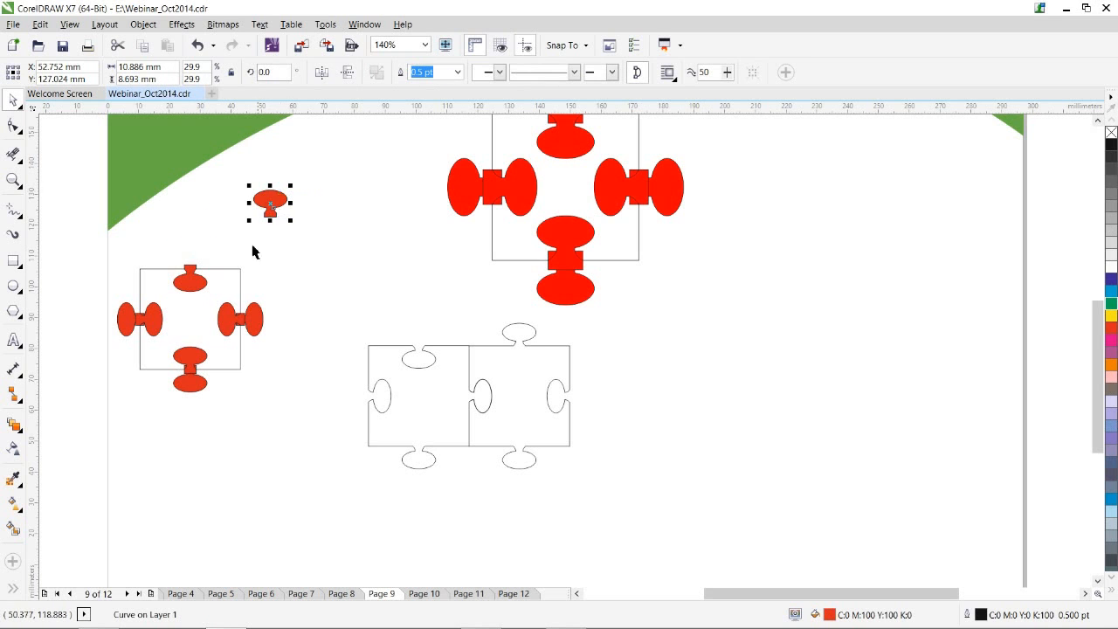
drag(241, 271, 399, 207)
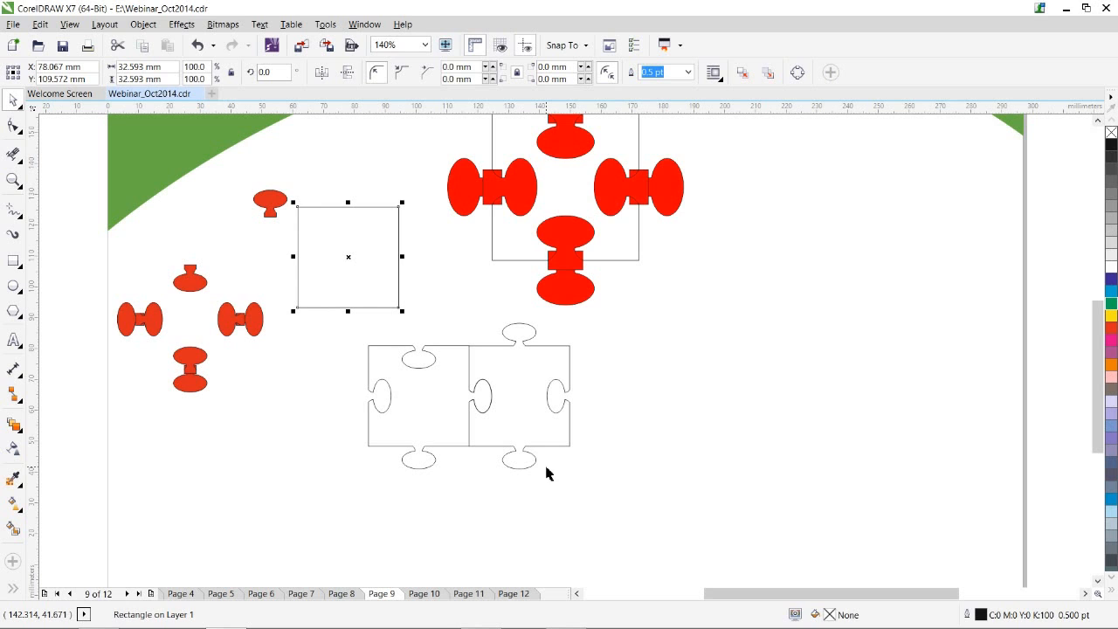
On page 10, pull the individual wall lines at the upper-left corner of the 3.25 X 3.65 bedroom apart.
mouse_move(535, 628)
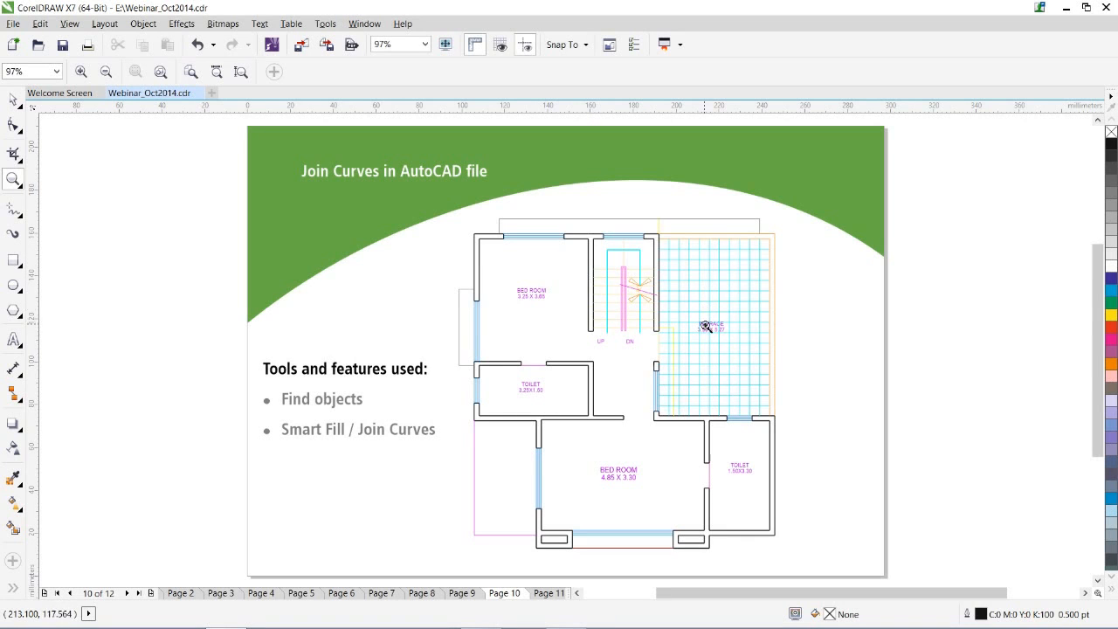
drag(459, 226, 610, 341)
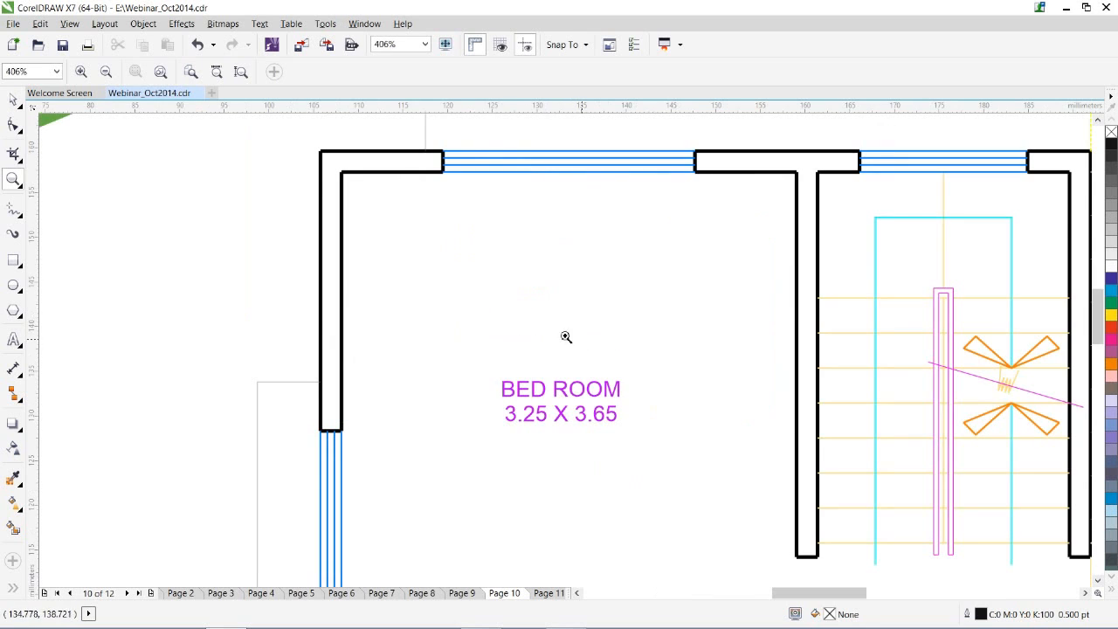
click(13, 99)
click(319, 223)
drag(318, 220, 363, 234)
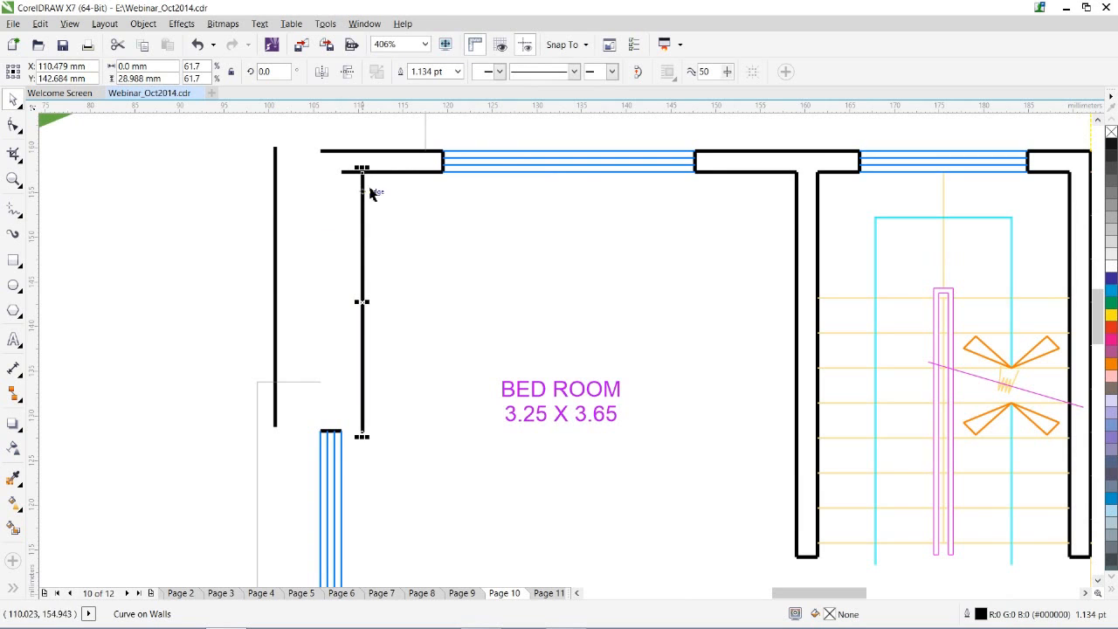
drag(400, 179, 412, 200)
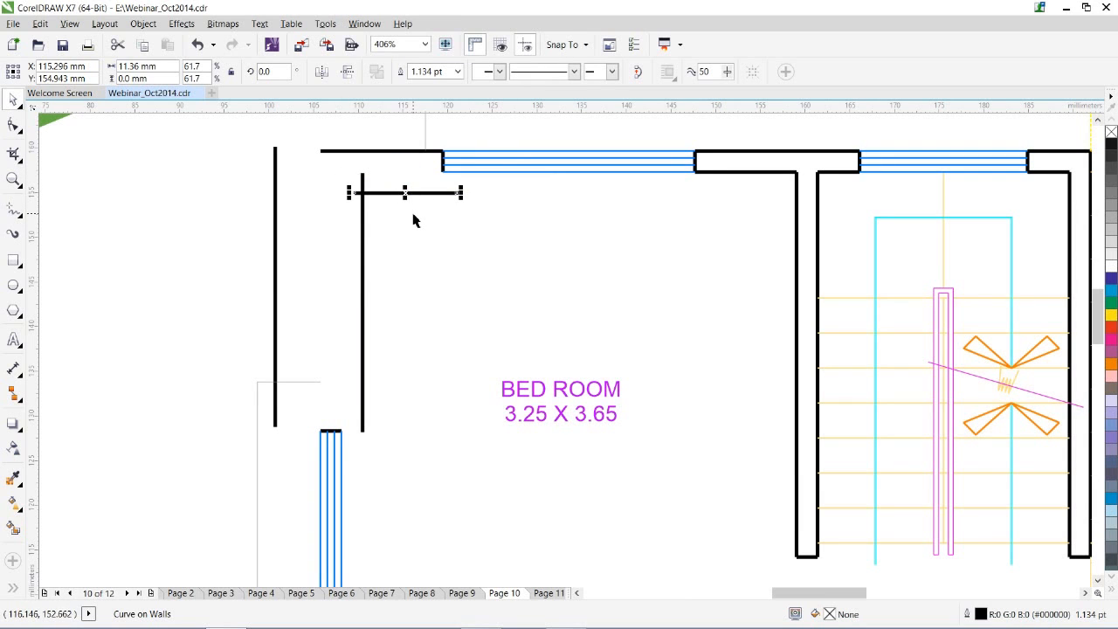
Undo the three wall line moves at the bedroom corner.
key(ctrl+z)
key(ctrl+z)
key(ctrl+z)
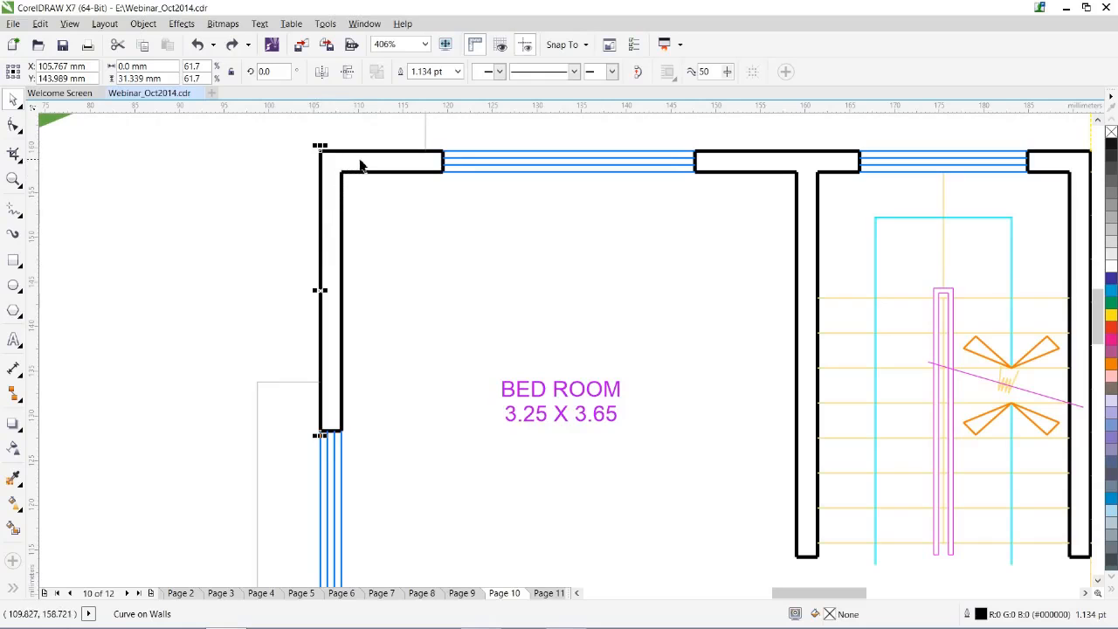
Smart Fill the wall section at the 3.25 X 3.65 bedroom's upper-left corner with red and a 0.5 pt black outline, then deselect it.
click(13, 179)
right_click(370, 224)
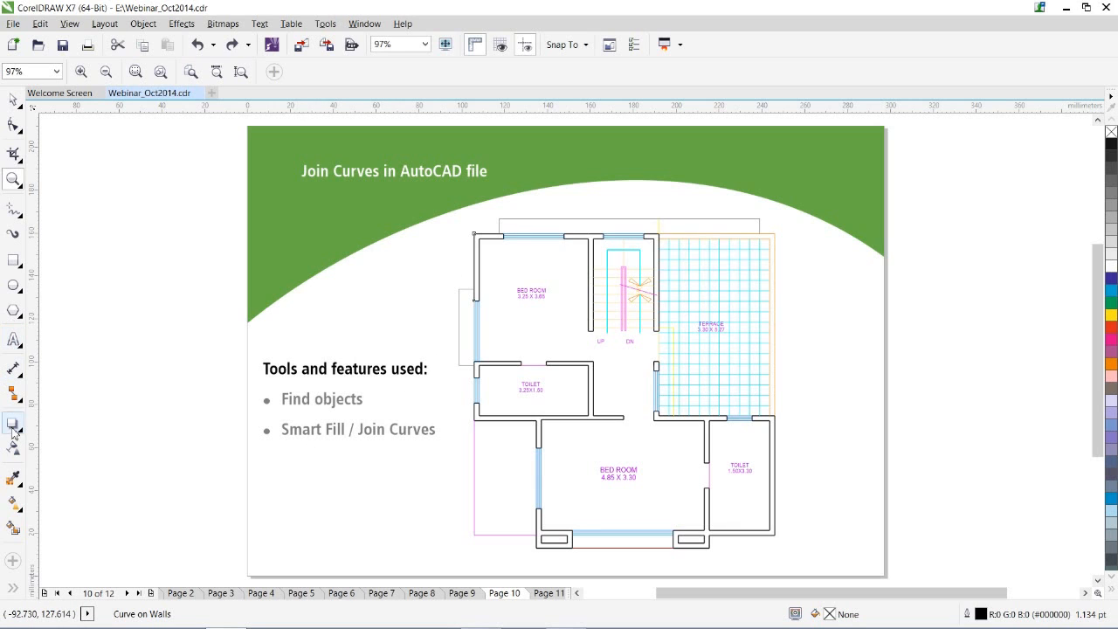
click(14, 527)
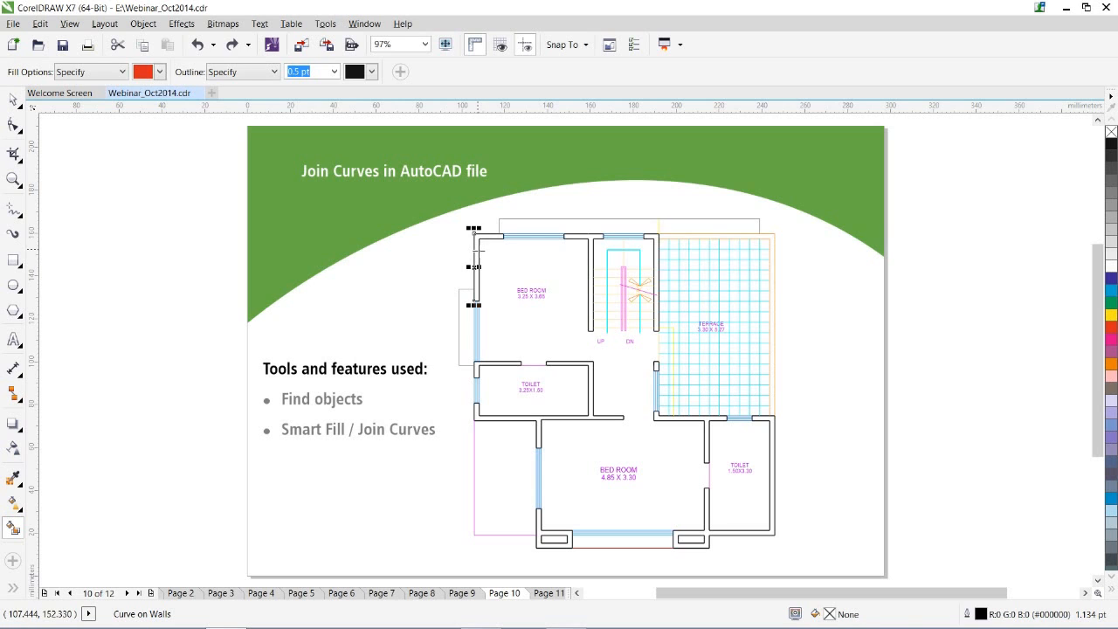
click(477, 253)
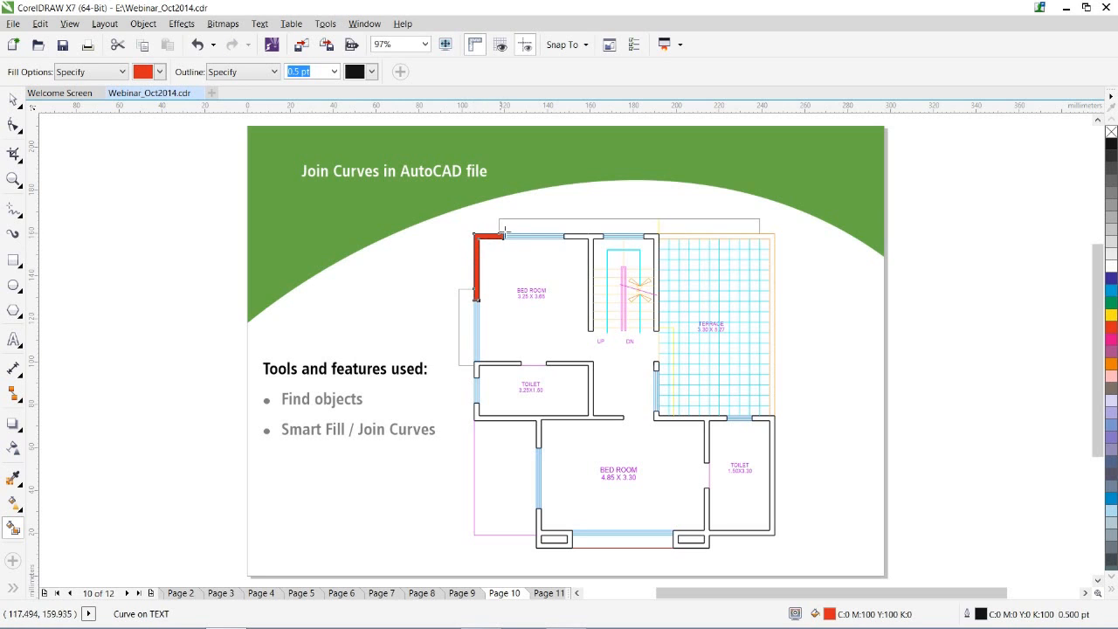
click(14, 179)
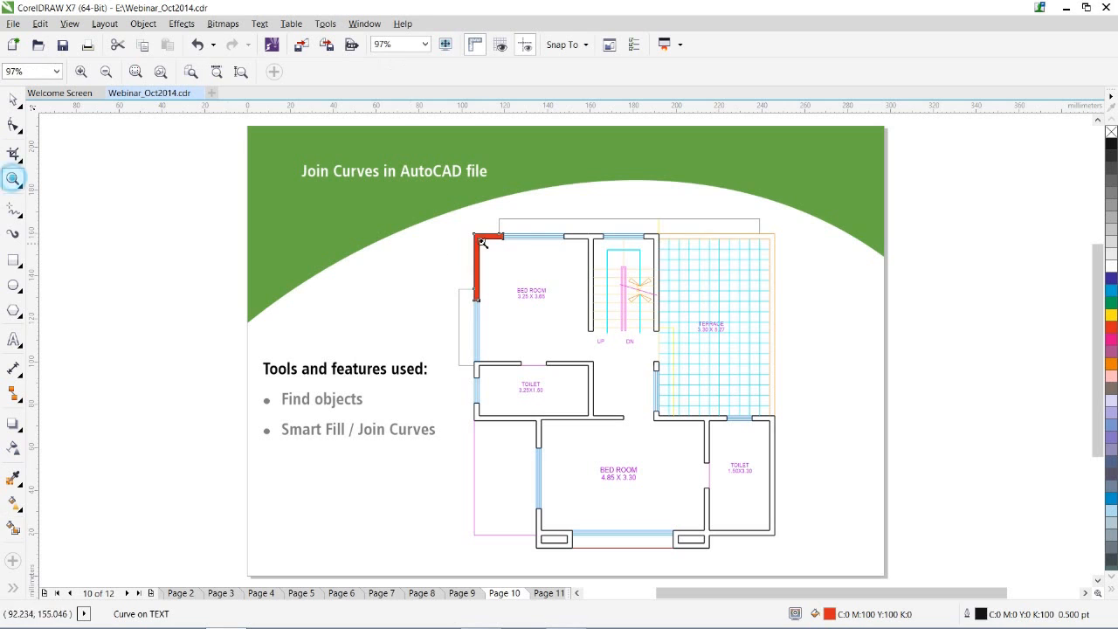
drag(460, 222, 660, 333)
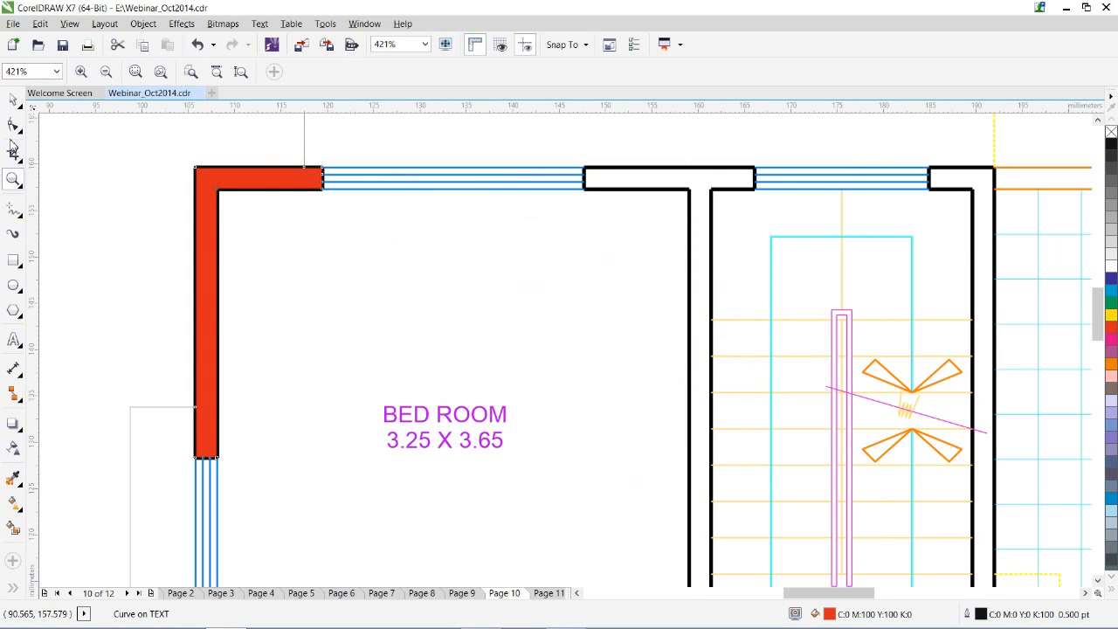
click(12, 99)
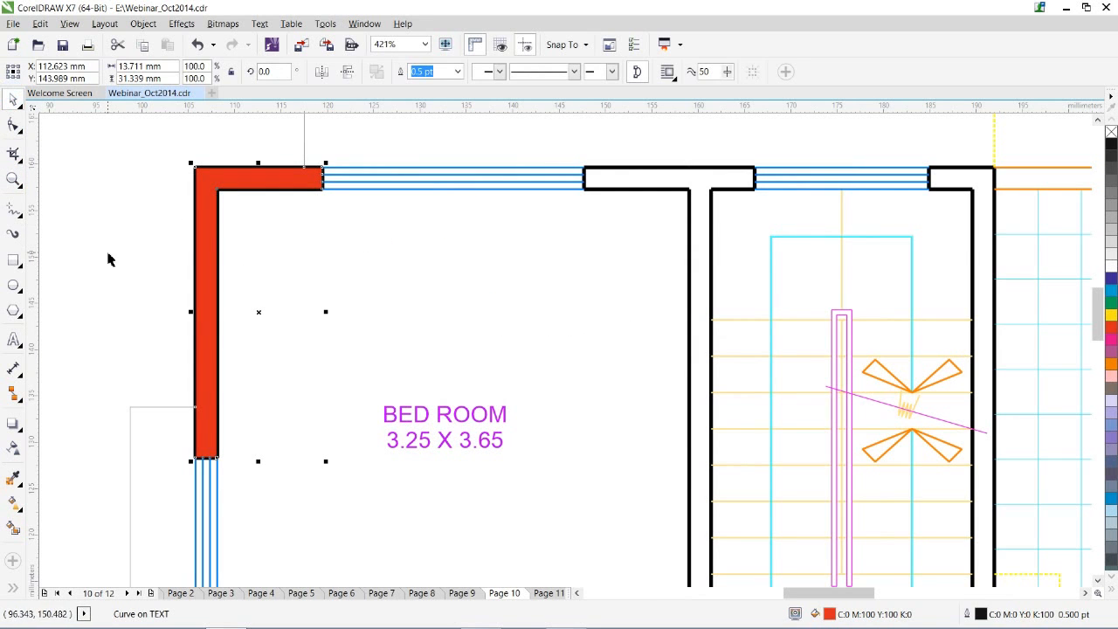
click(170, 290)
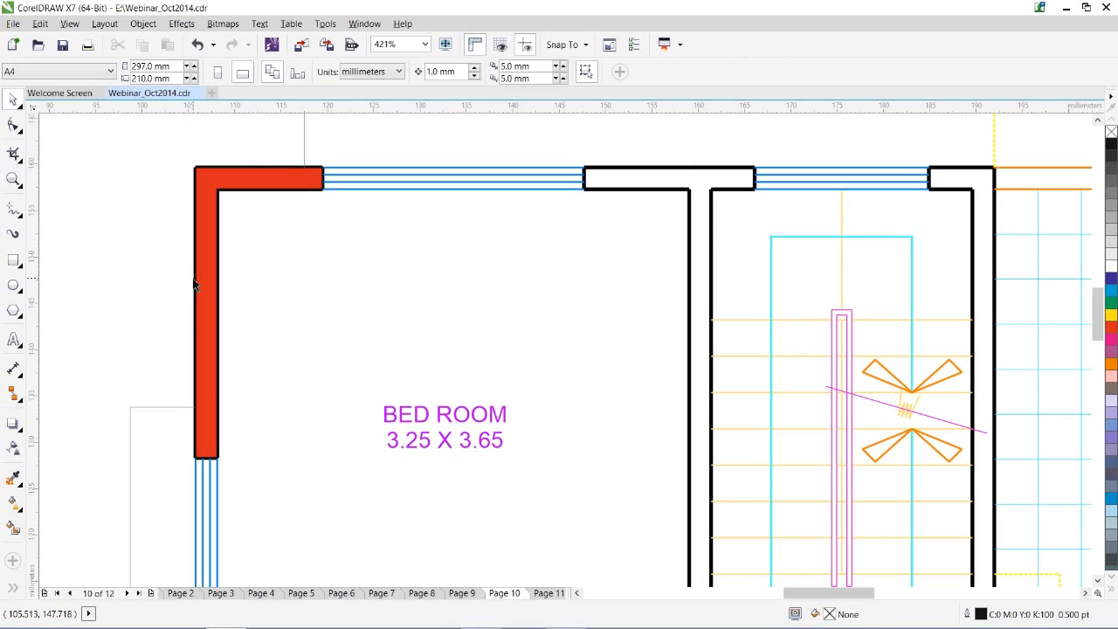
Move the red wall shape from the bedroom's upper-left corner down into the 3.25 X 3.65 bedroom.
click(200, 284)
key(F10)
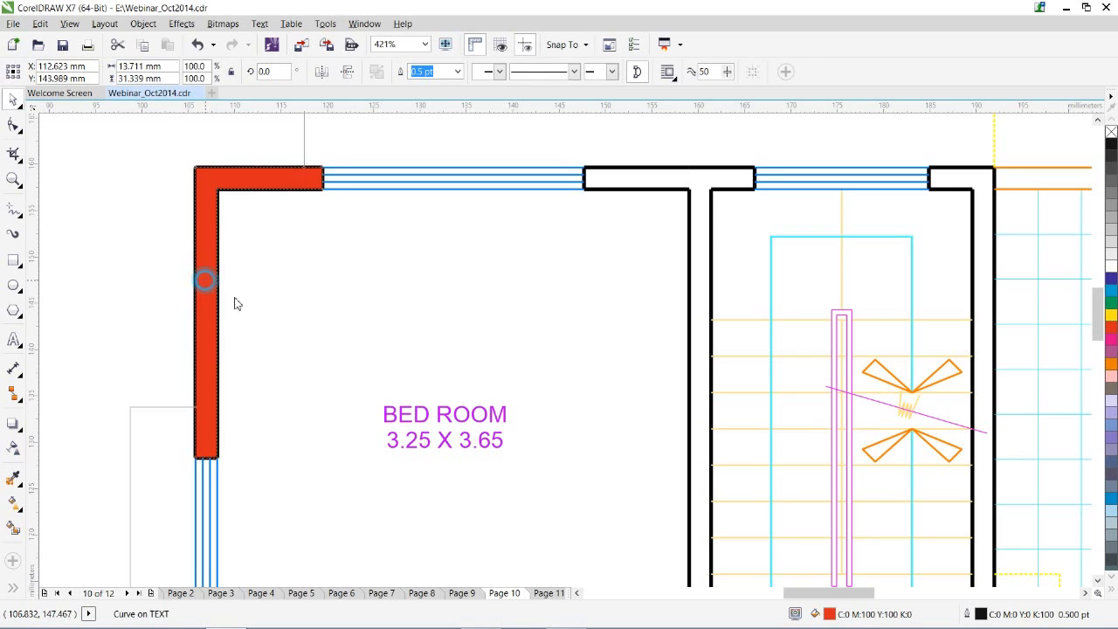
click(13, 99)
drag(201, 220, 350, 284)
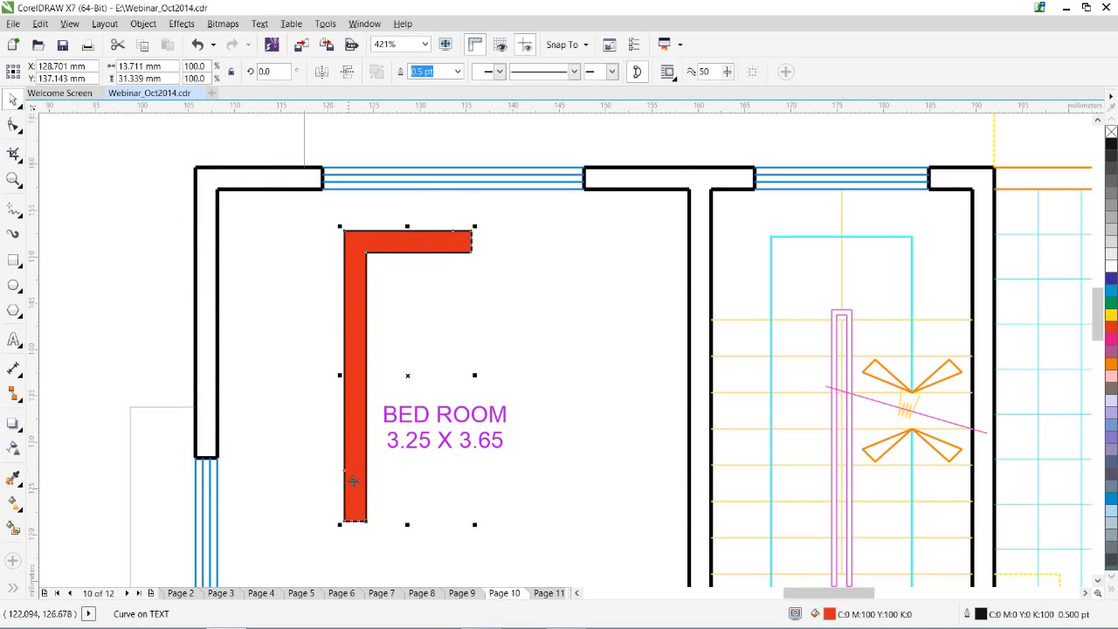
Pull the outer vertical and horizontal wall lines at the 3.25 X 3.65 bedroom's upper-left corner away from the wall.
click(197, 222)
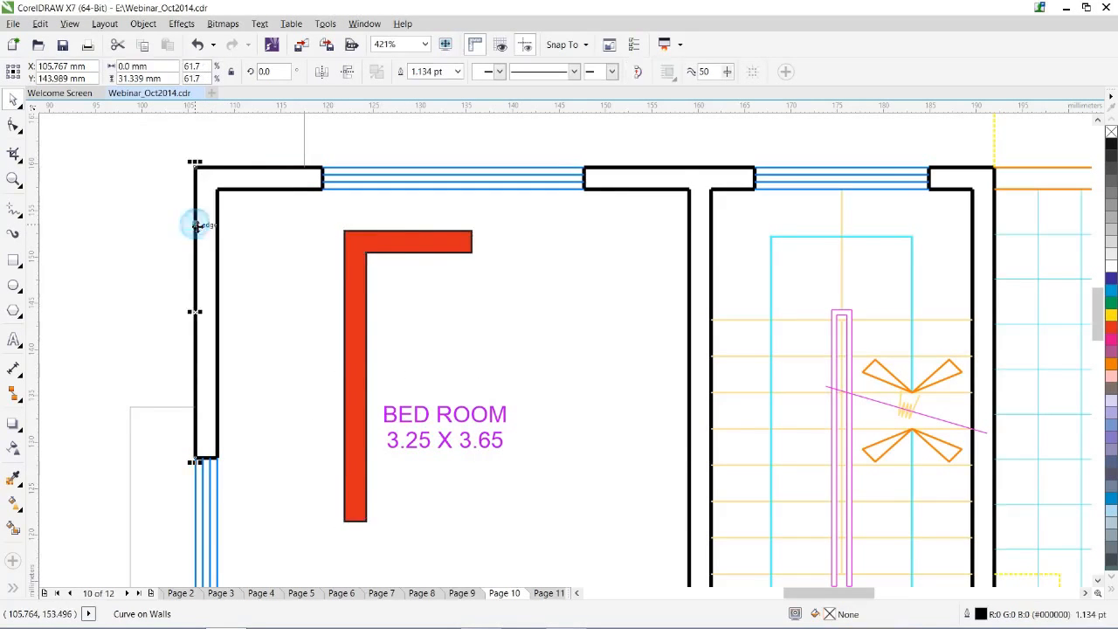
key(F10)
key(space)
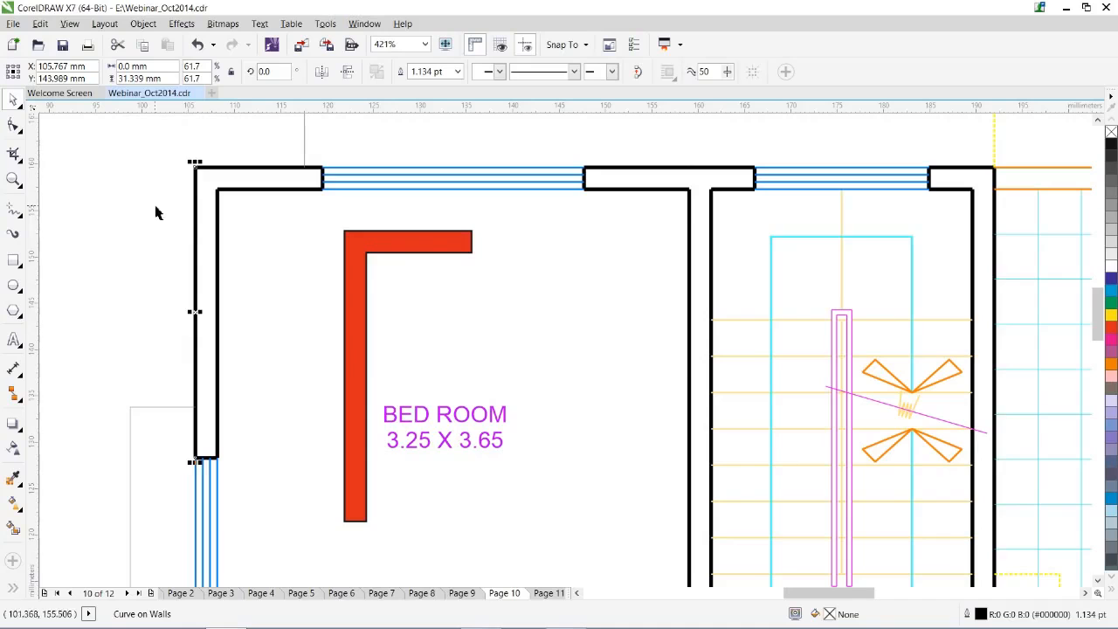
drag(192, 222, 175, 219)
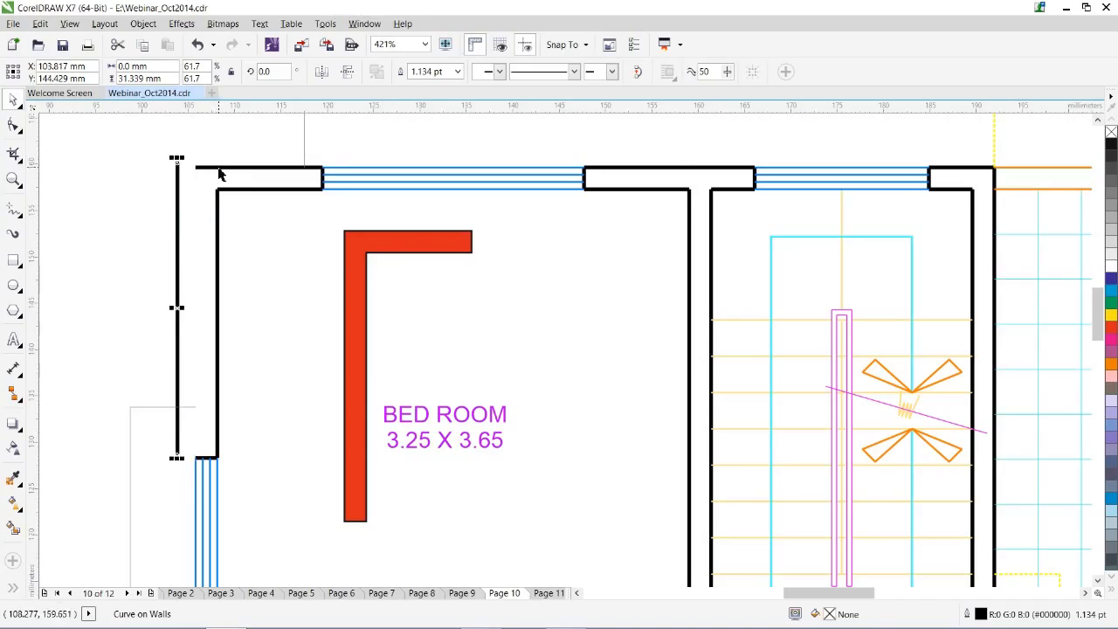
drag(218, 167, 221, 147)
Undo the wall line moves, the red shape's move and the Smart Fill at the bedroom corner.
key(ctrl+z)
key(ctrl+z)
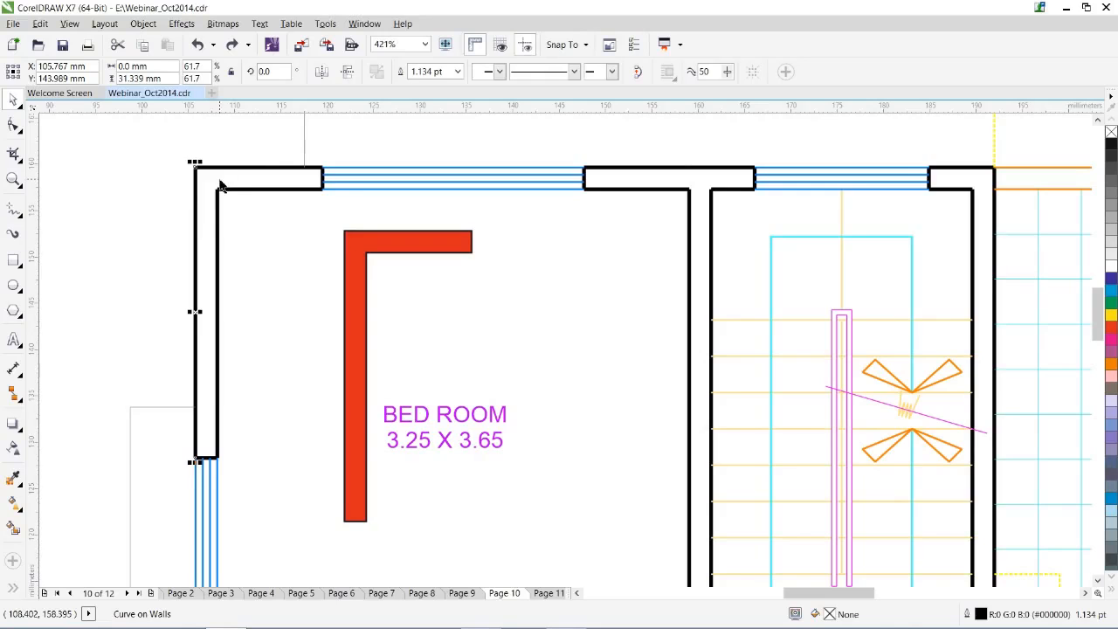
key(ctrl+z)
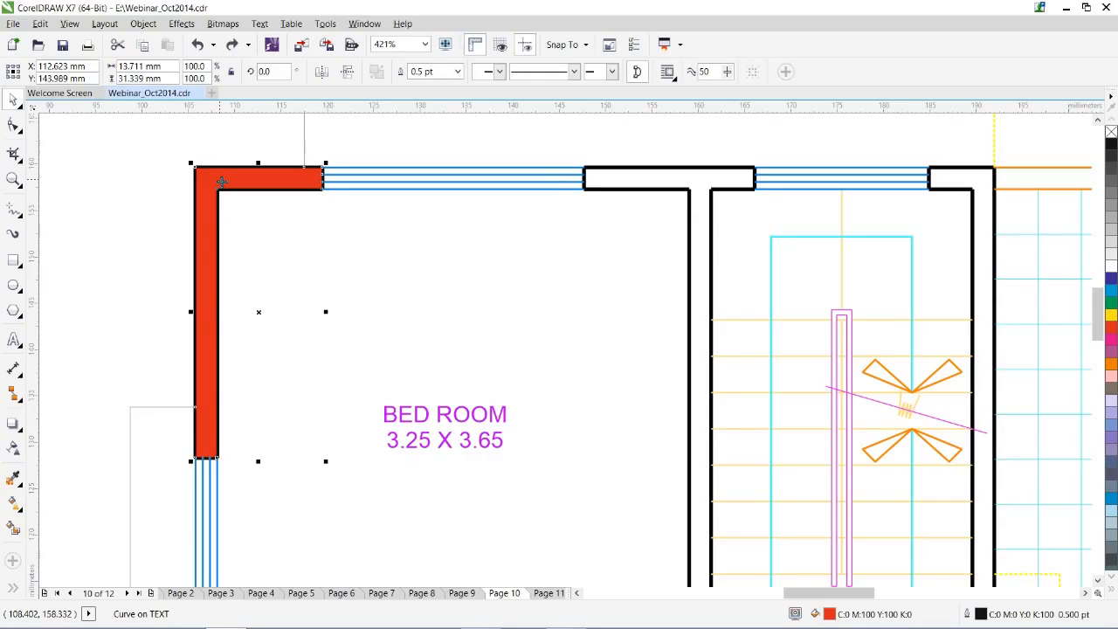
key(ctrl+z)
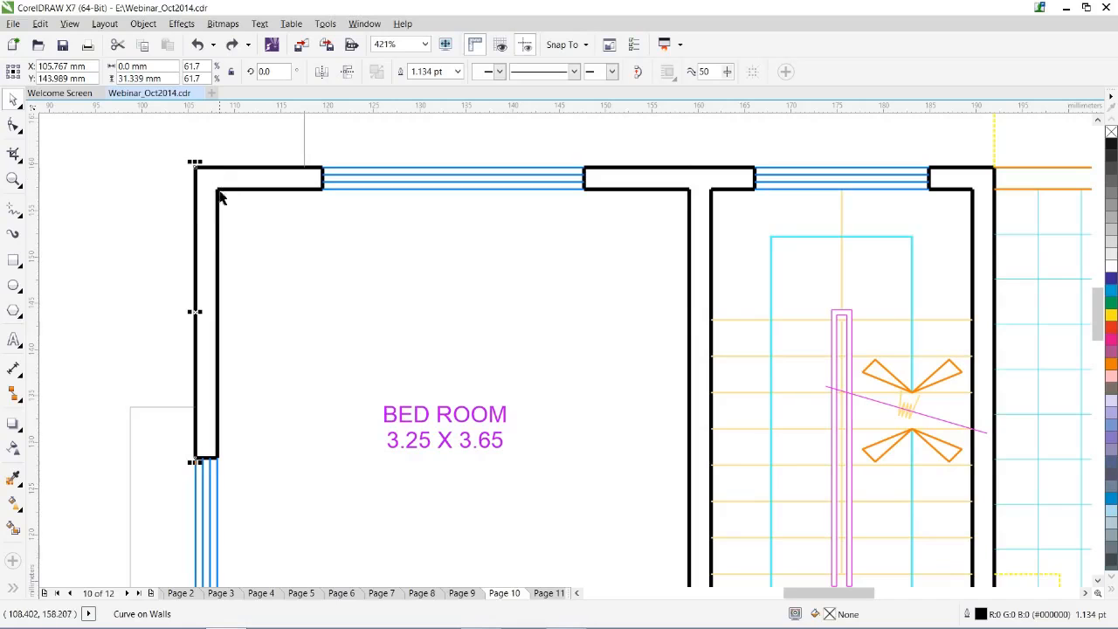
Open the Object Manager and collapse the Walls layer's object list under Page 10.
click(12, 178)
right_click(334, 274)
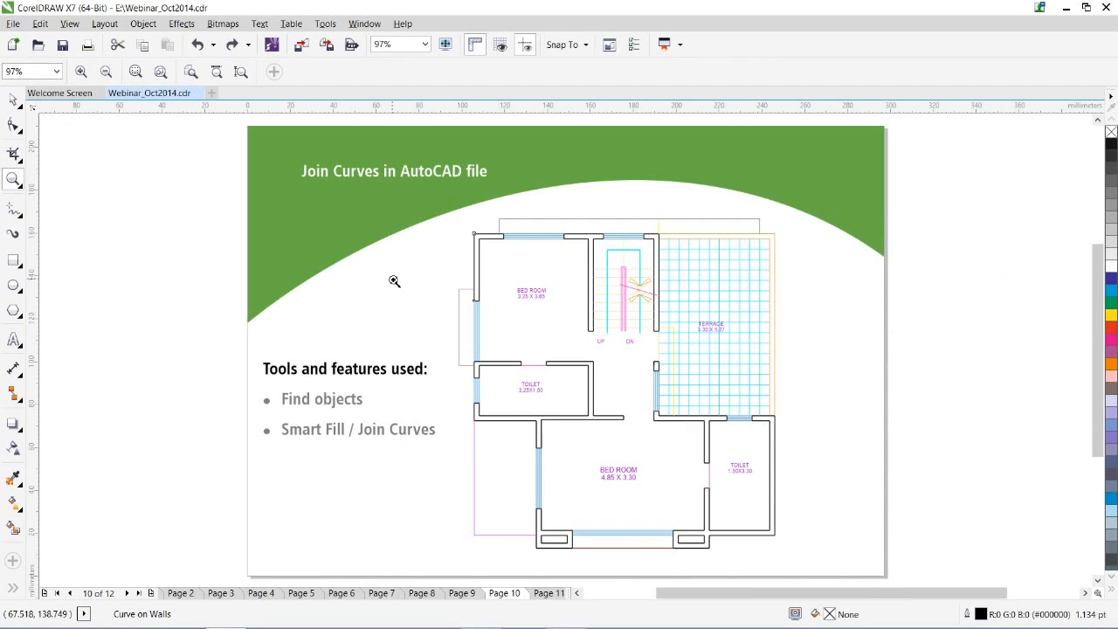
click(364, 24)
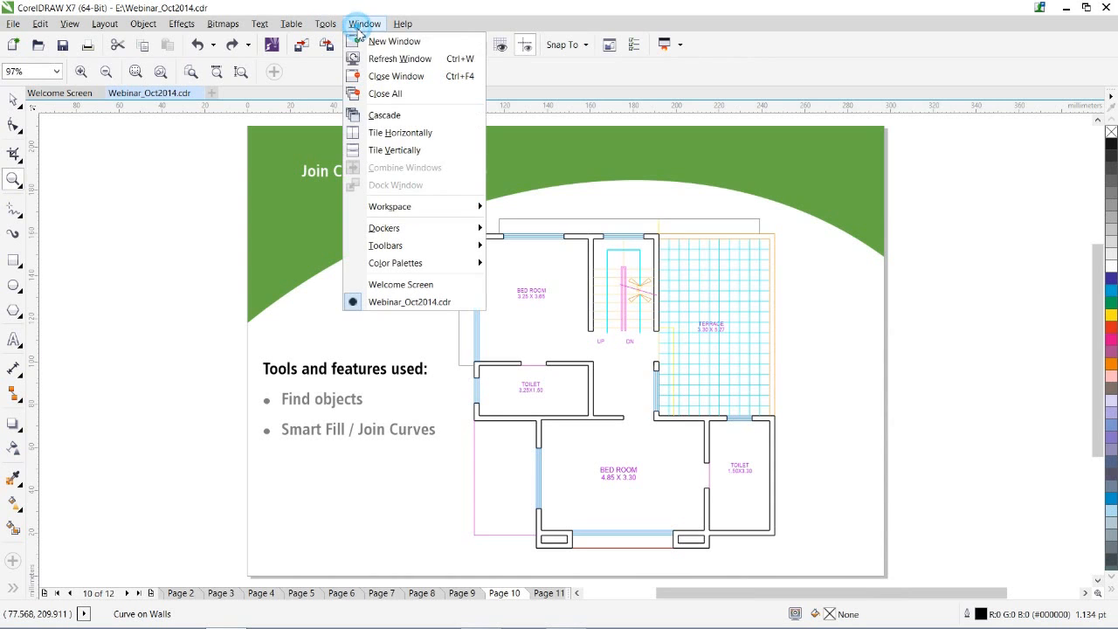
mouse_move(389, 229)
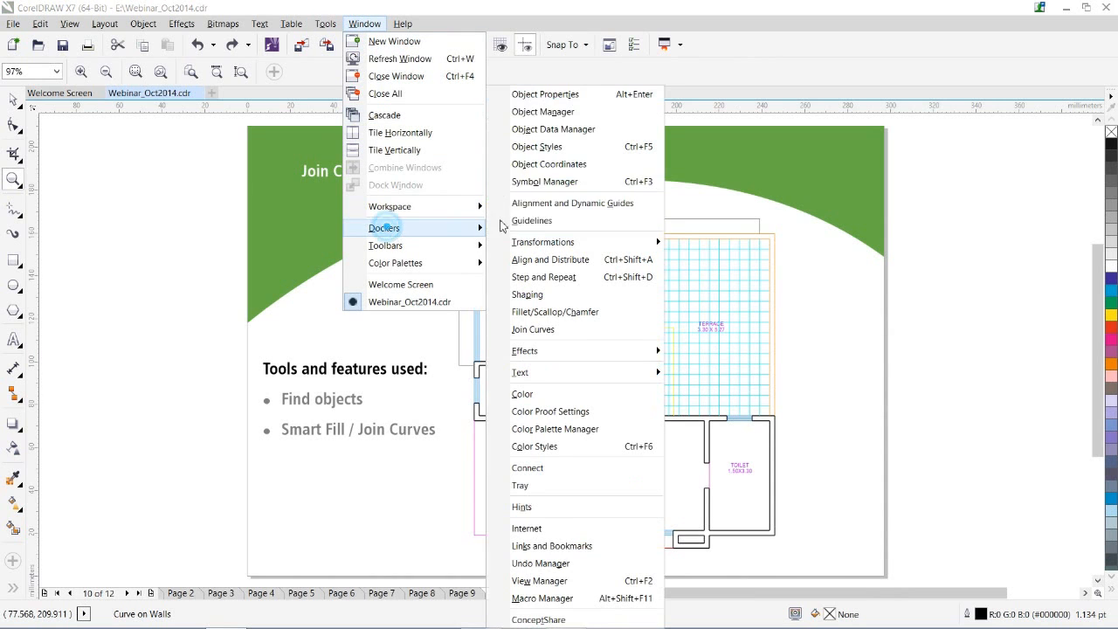
click(544, 112)
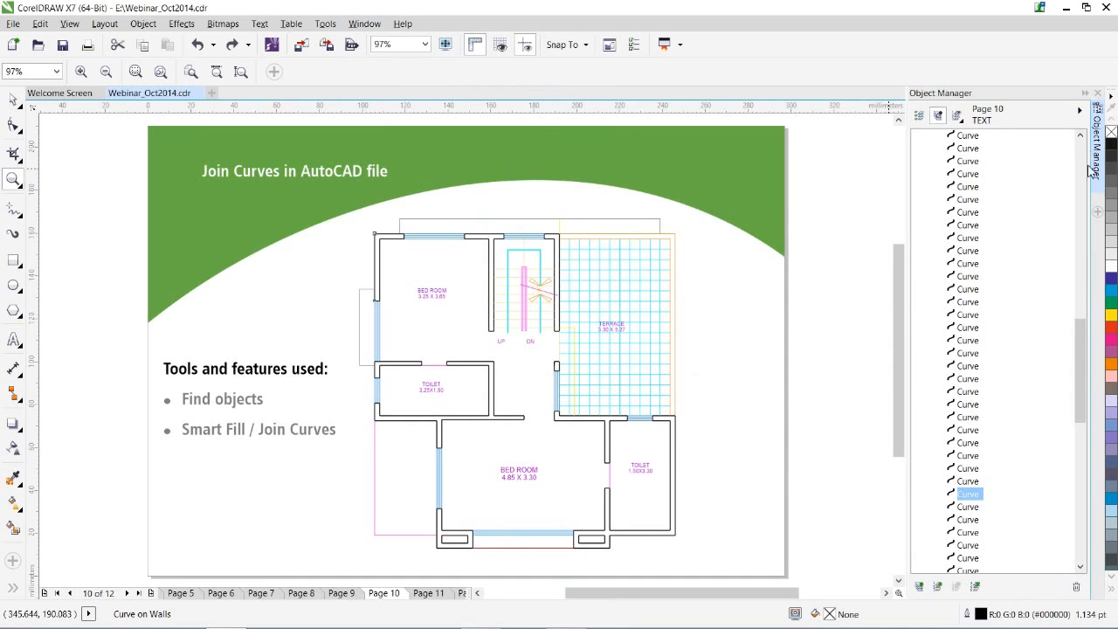
drag(1085, 343, 1082, 241)
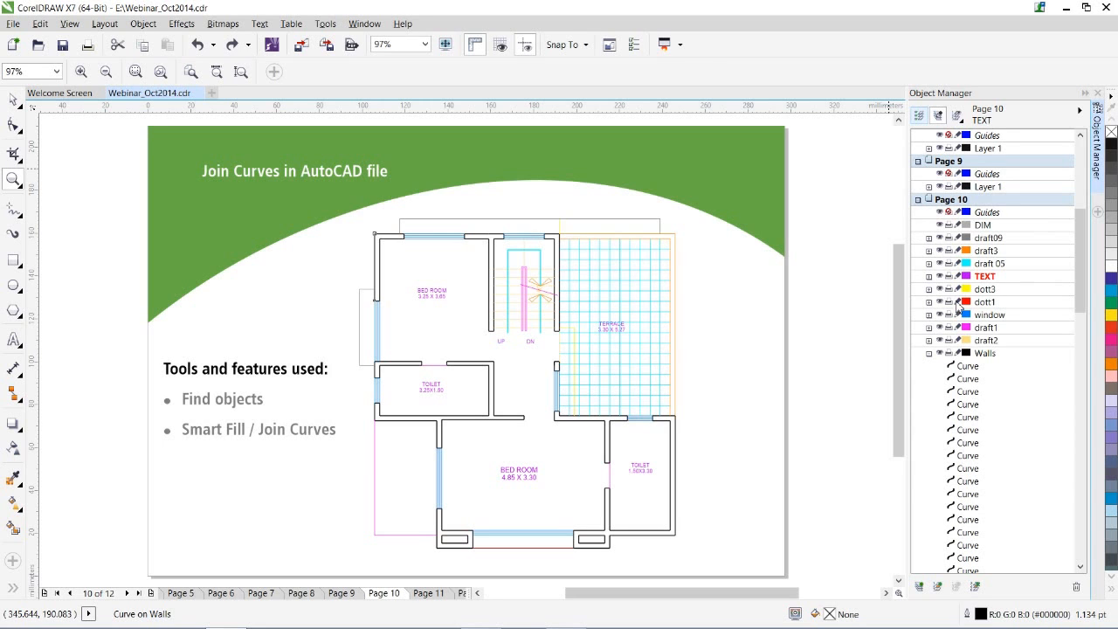
click(928, 353)
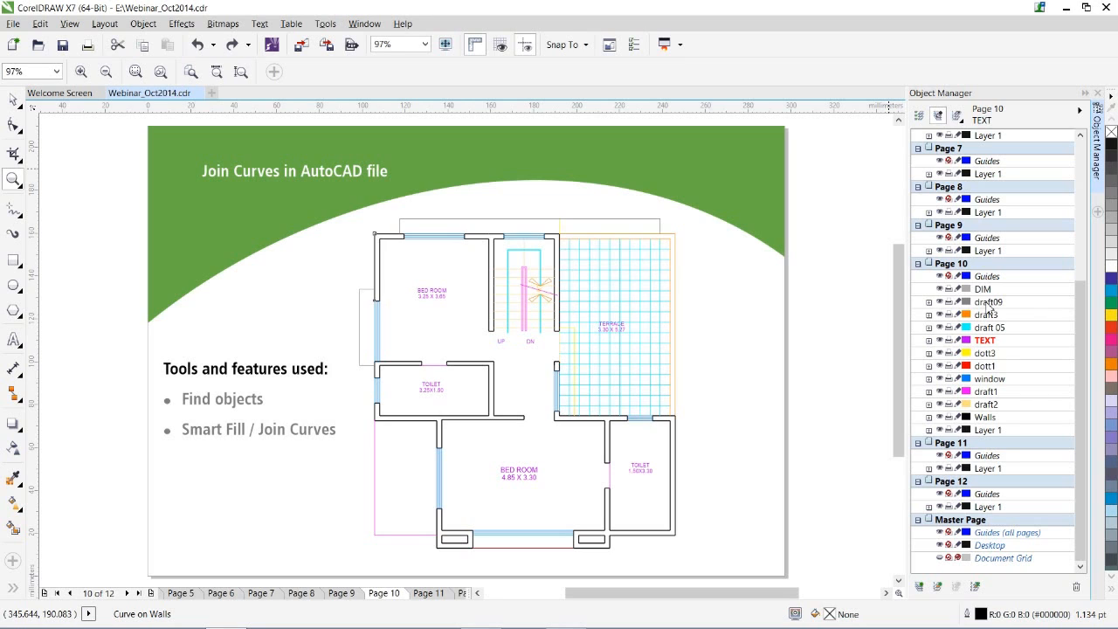
Create a new layer named MyWalls on Page 10 and collapse the Walls layer's object list again.
click(920, 588)
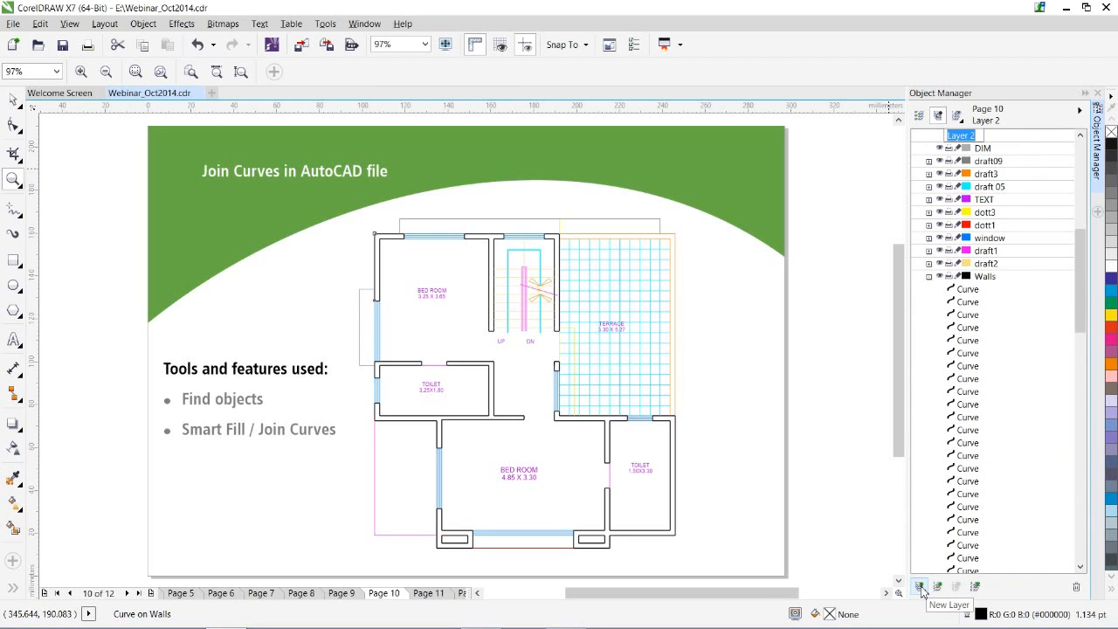
text(MyWalls)
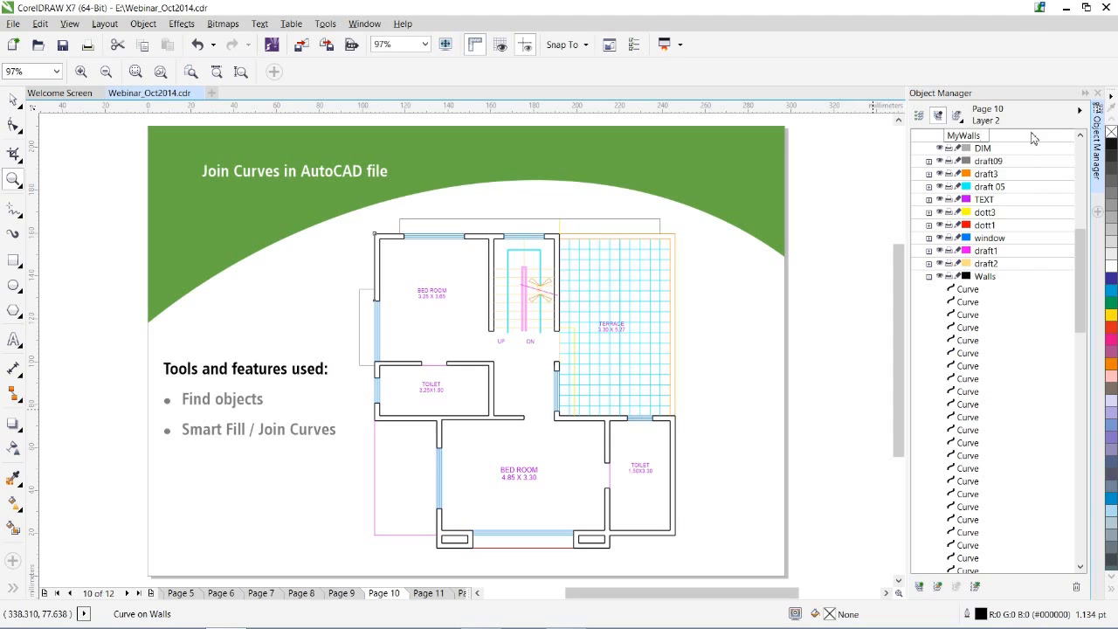
key(Return)
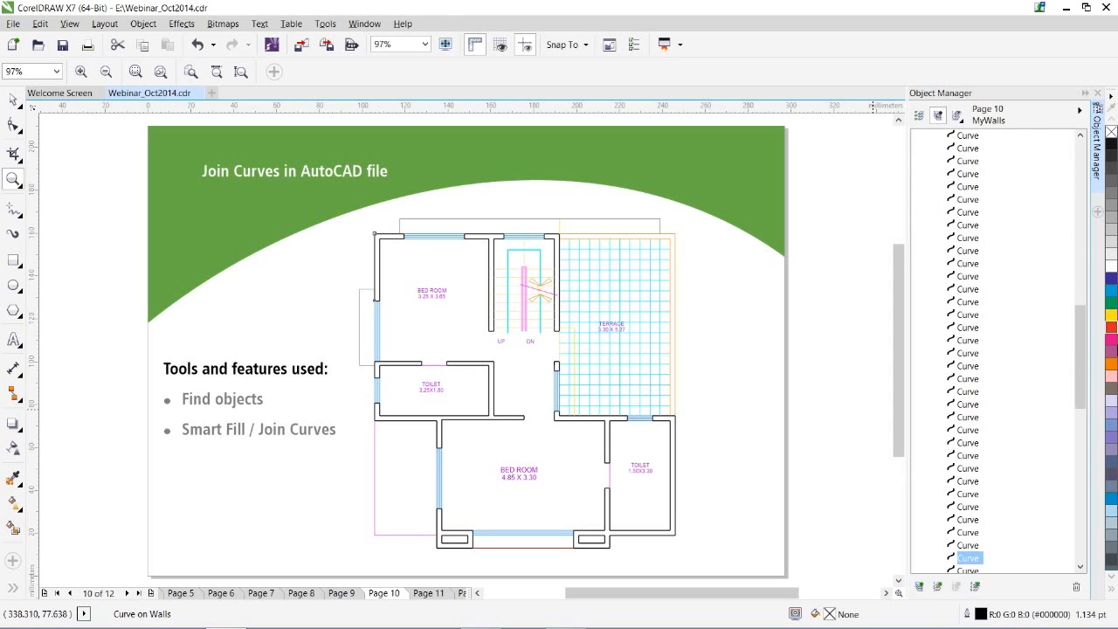
drag(1082, 349, 1081, 257)
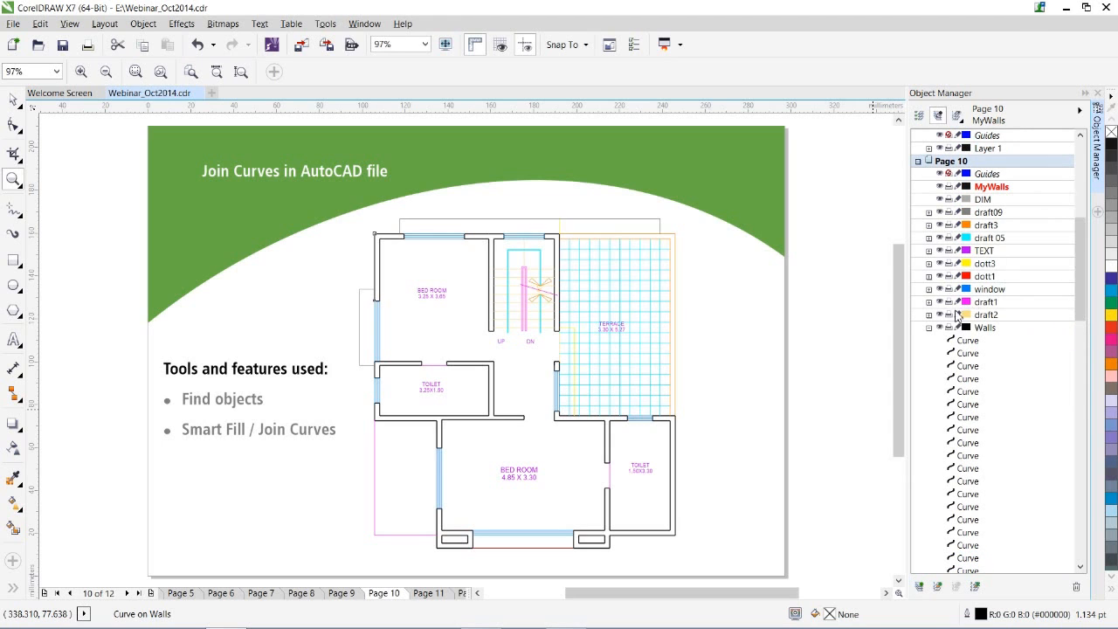
click(930, 328)
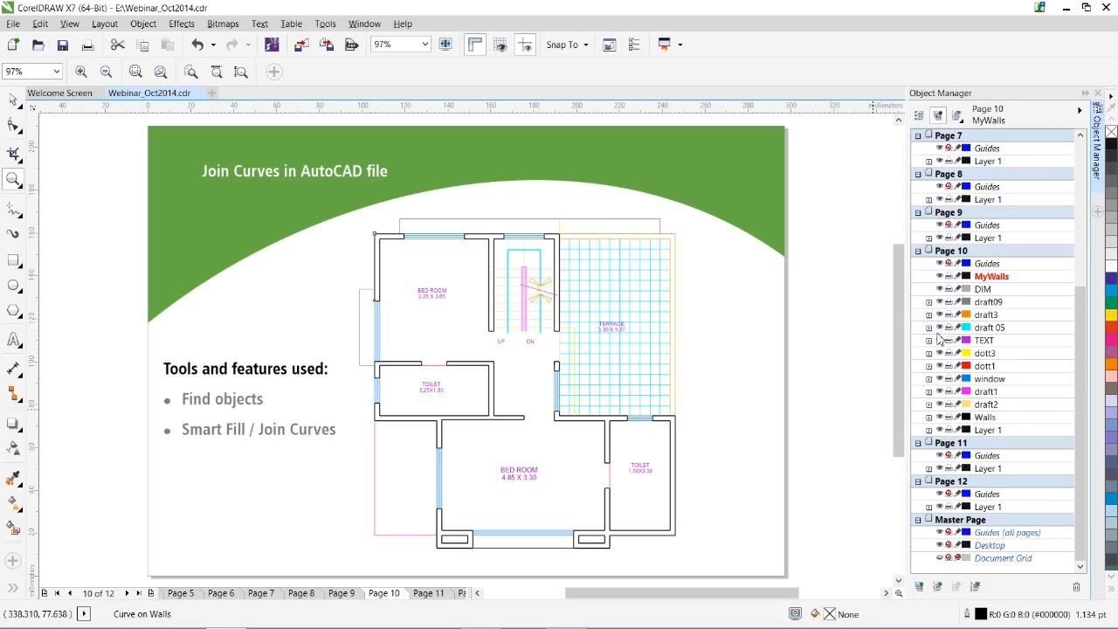
Smart Fill the 3.25 X 3.65 bedroom's upper-left wall section on the MyWalls layer with red and a 0.5 pt black outline.
click(992, 277)
click(991, 276)
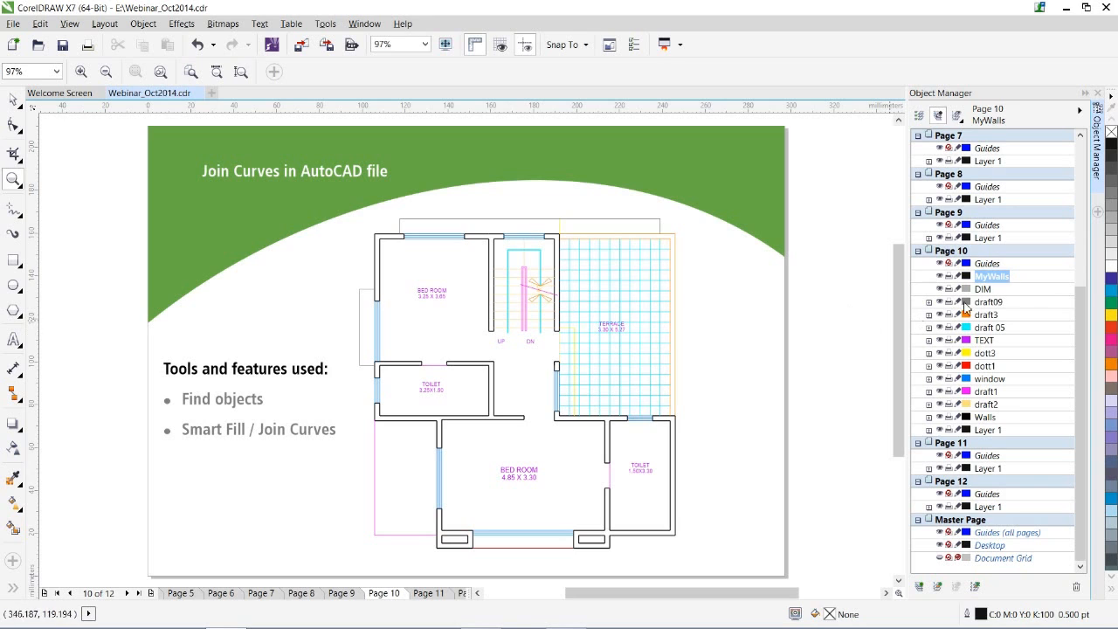
click(1001, 278)
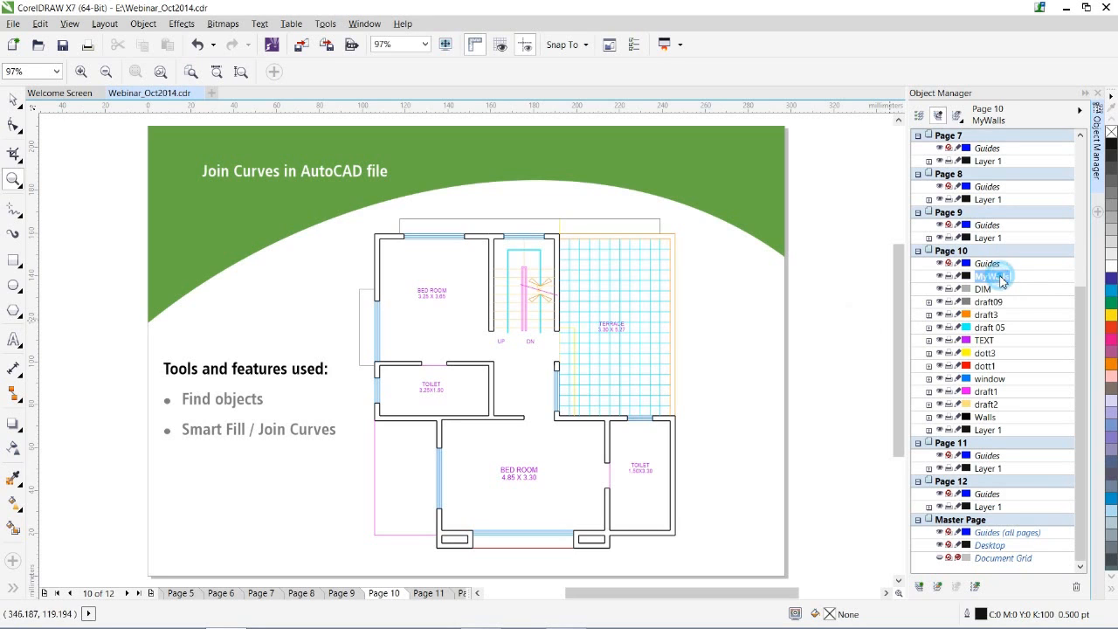
click(13, 527)
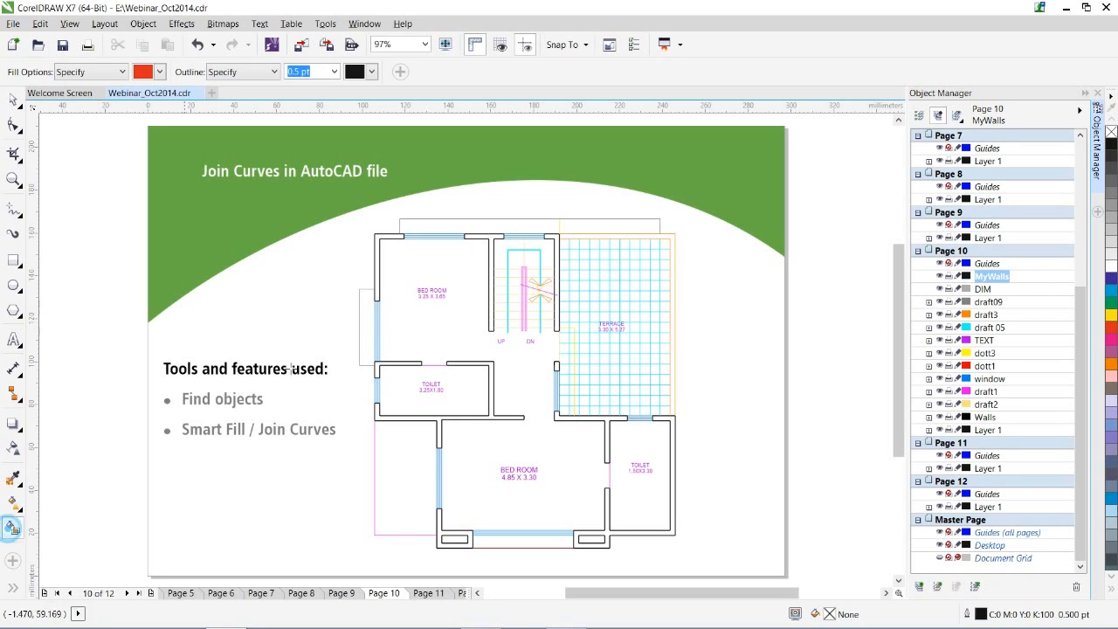
click(377, 279)
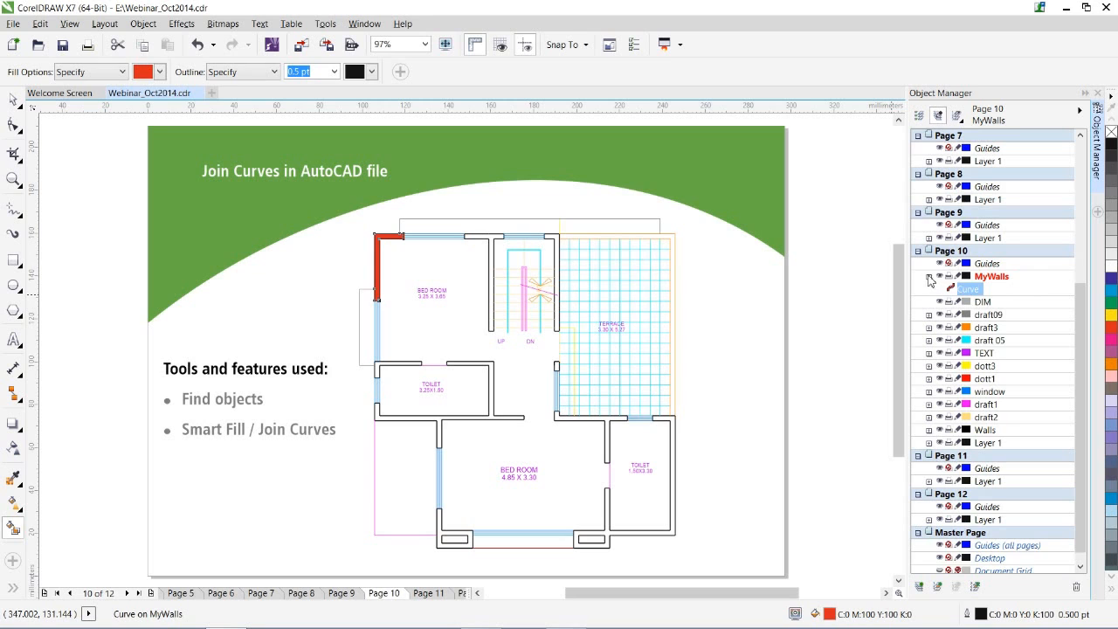
click(928, 277)
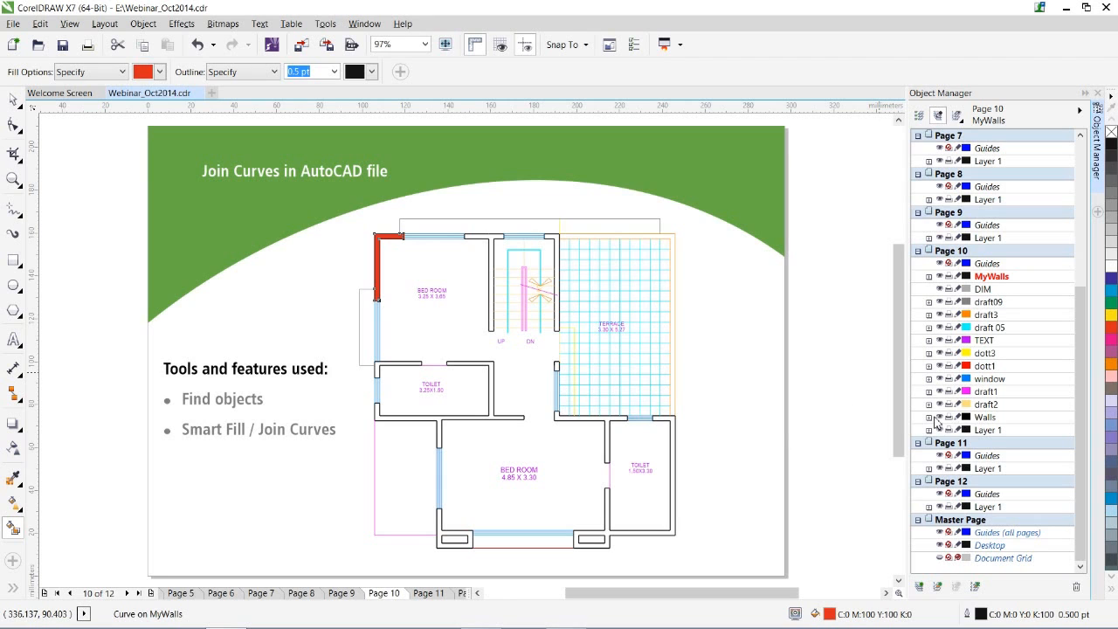
Hide the Walls and draft2 layers, make Walls non-printable and locked, and collapse Page 10 and the Object Manager.
click(939, 418)
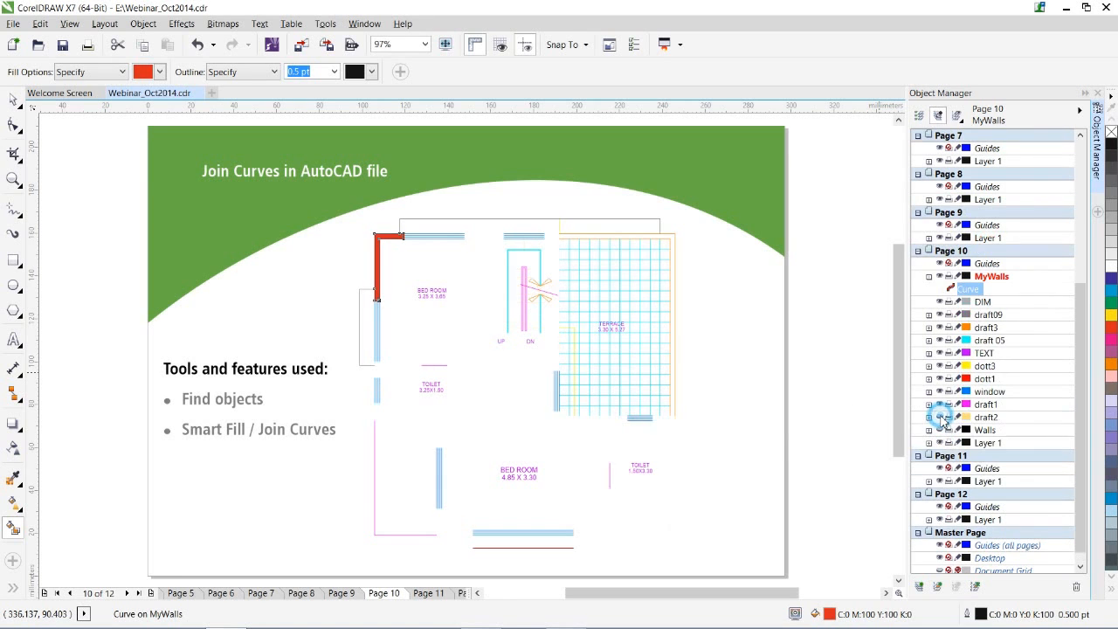
click(948, 430)
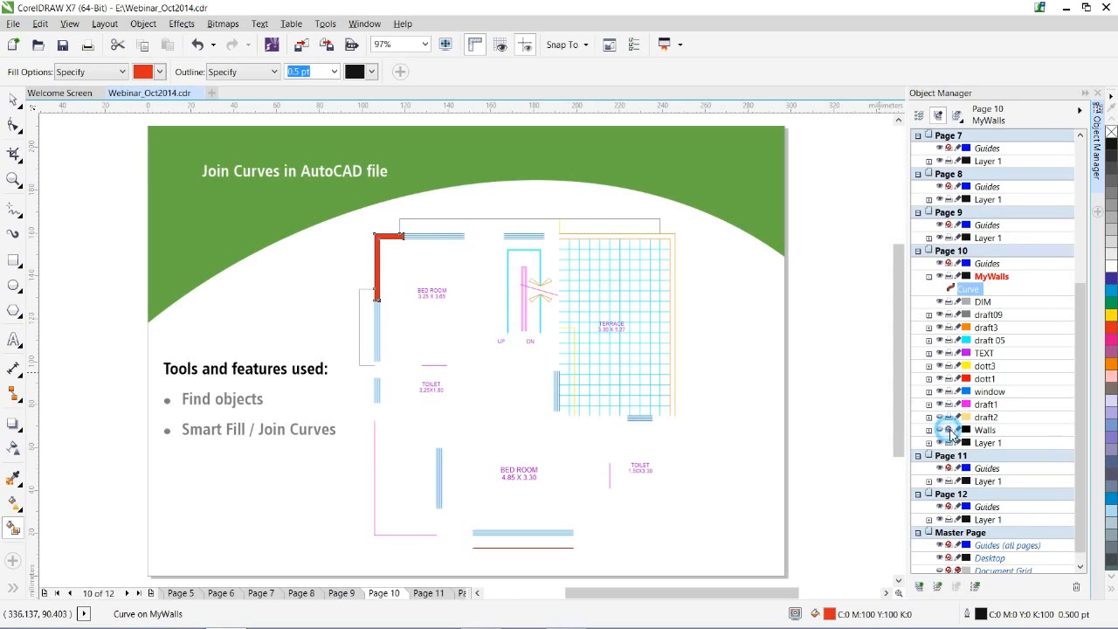
click(957, 430)
click(987, 433)
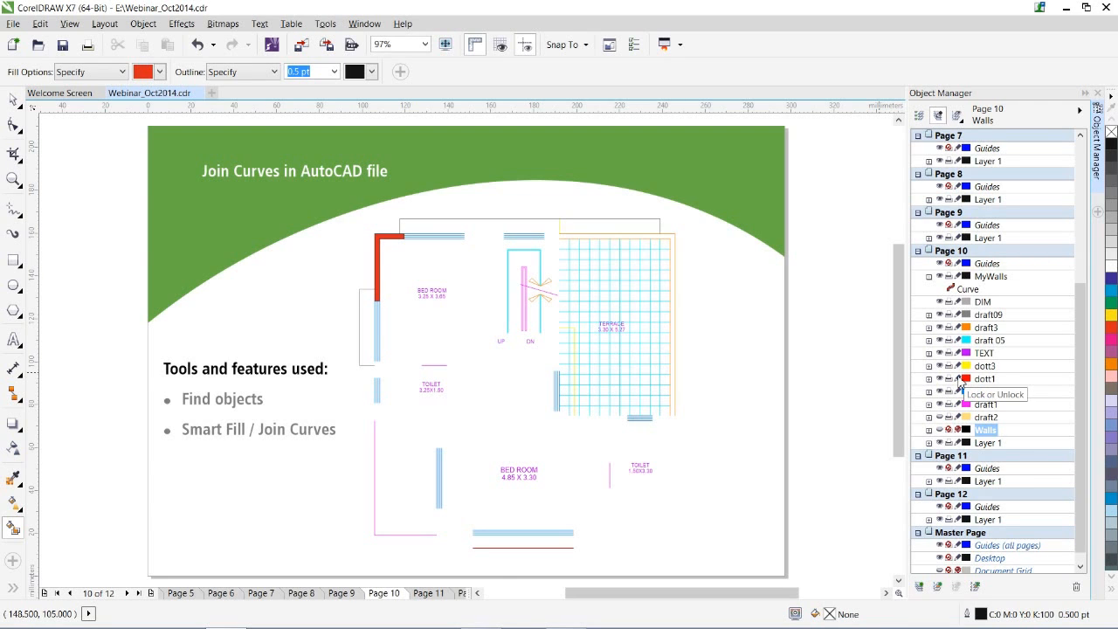
click(918, 250)
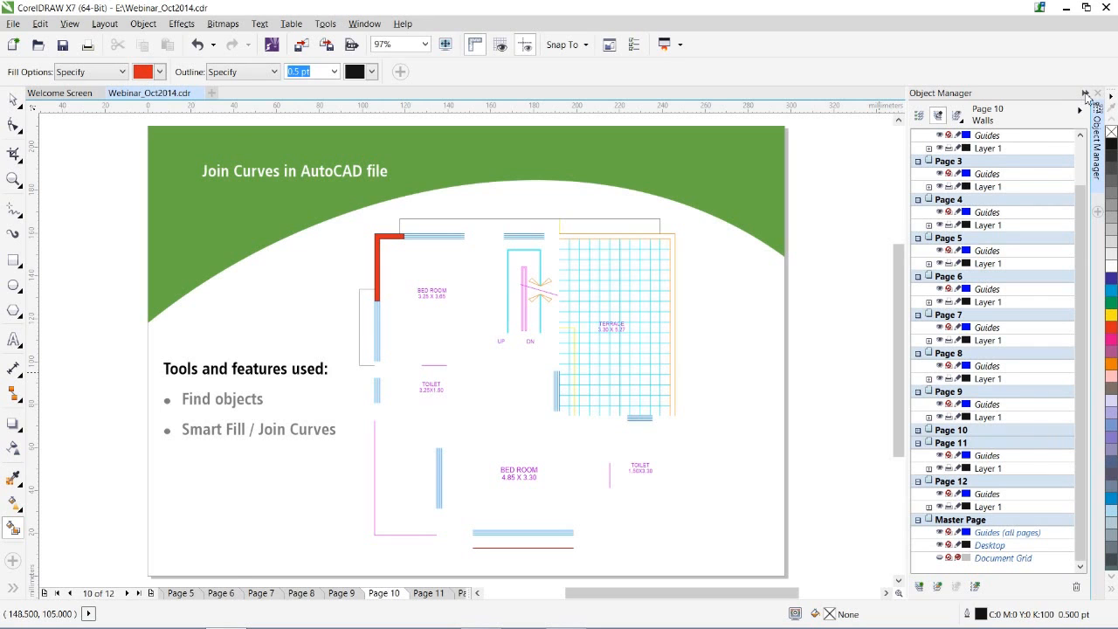
click(1084, 93)
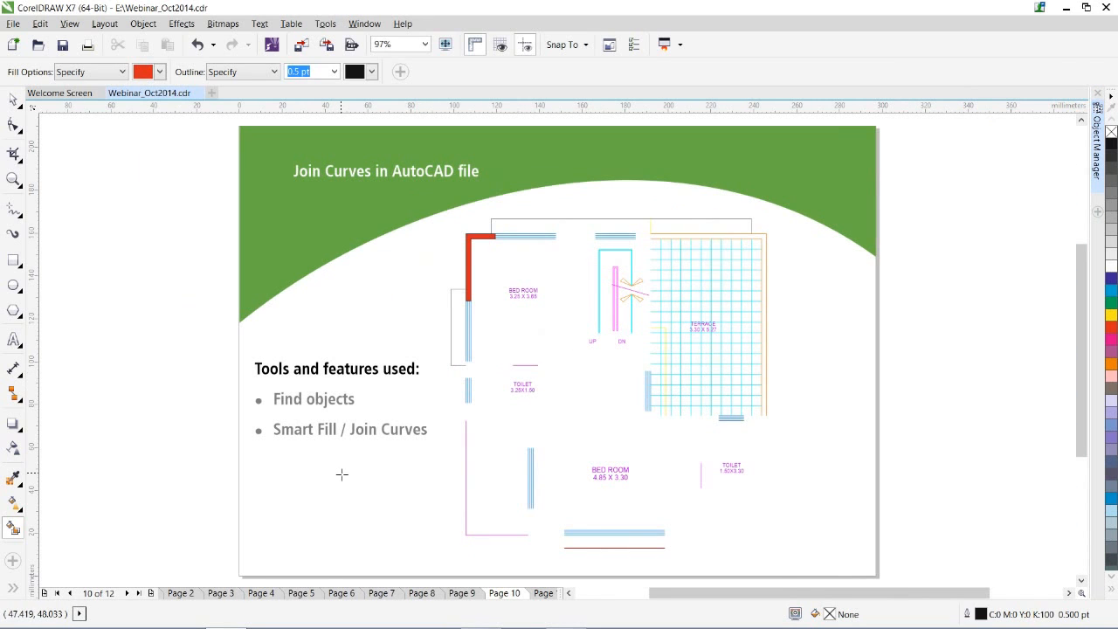
Delete the red wall shape at the bedroom corner, then undo the deletion.
key(space)
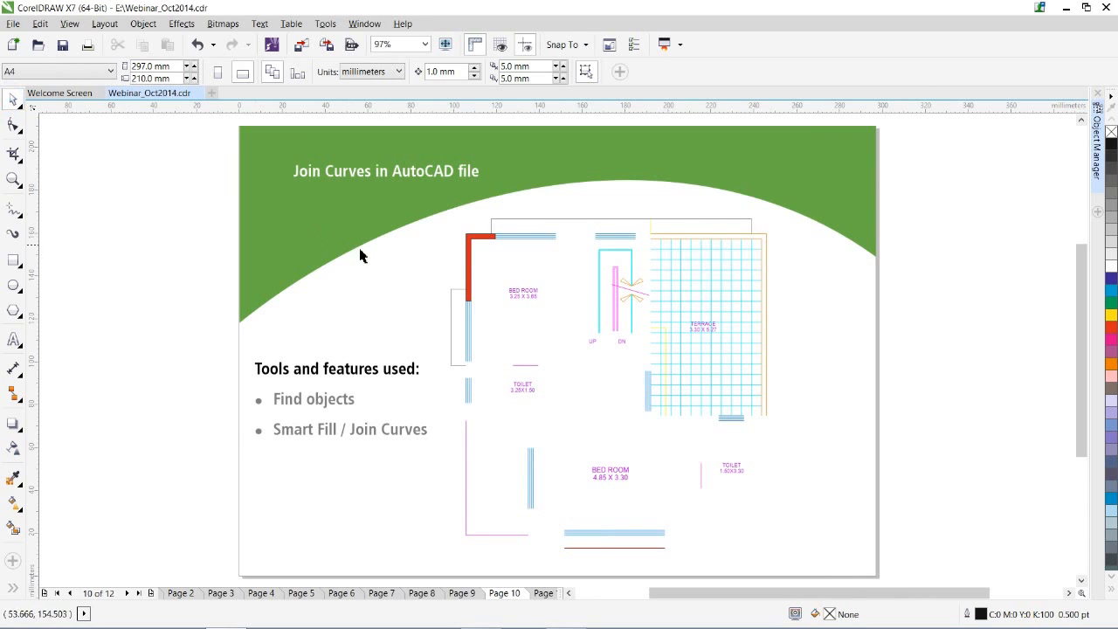
click(471, 266)
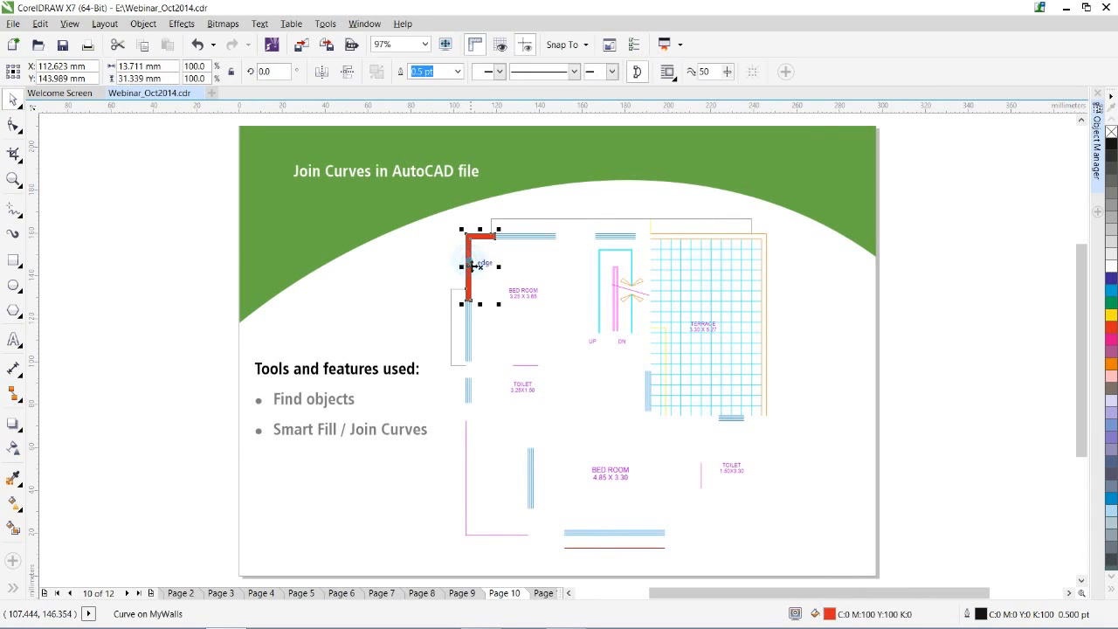
key(Delete)
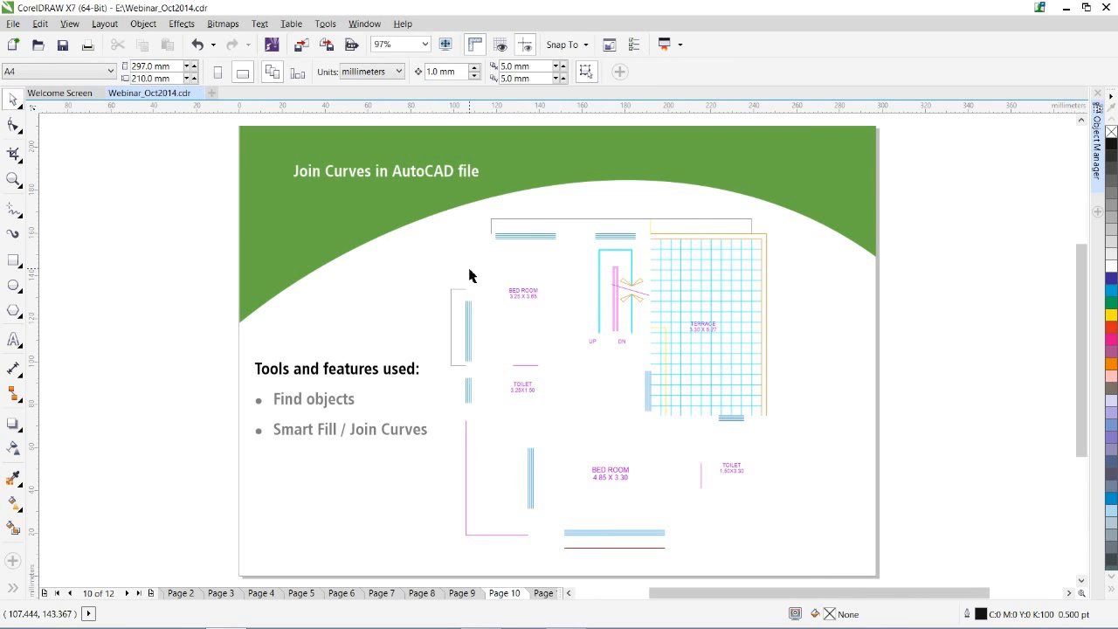
key(ctrl+z)
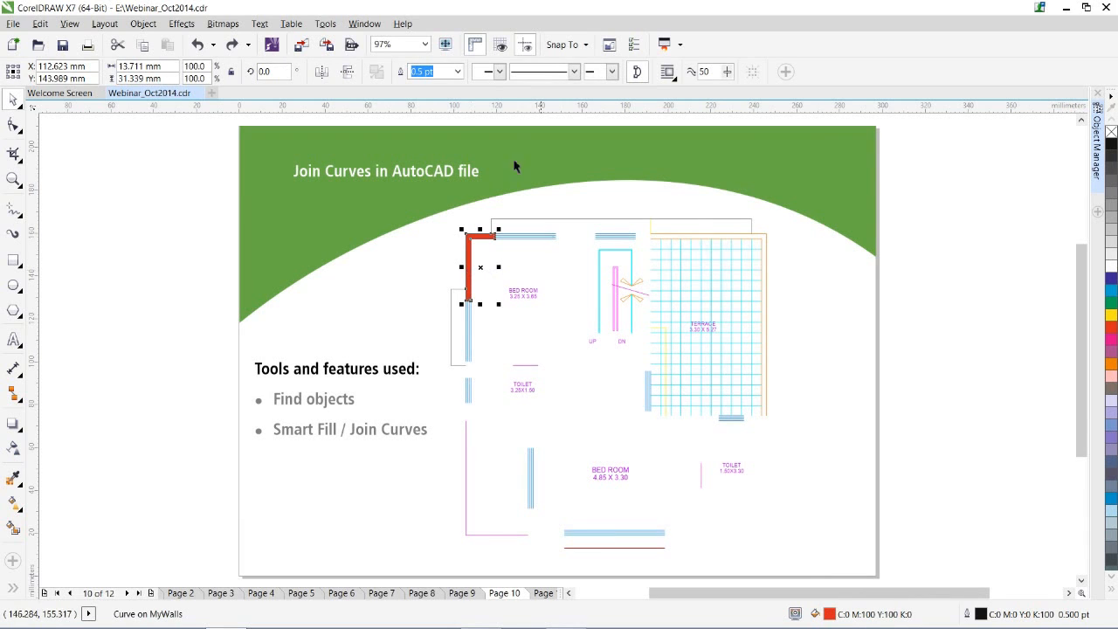
Expand the Object Manager and make the Walls layer on Page 10 visible again.
click(364, 23)
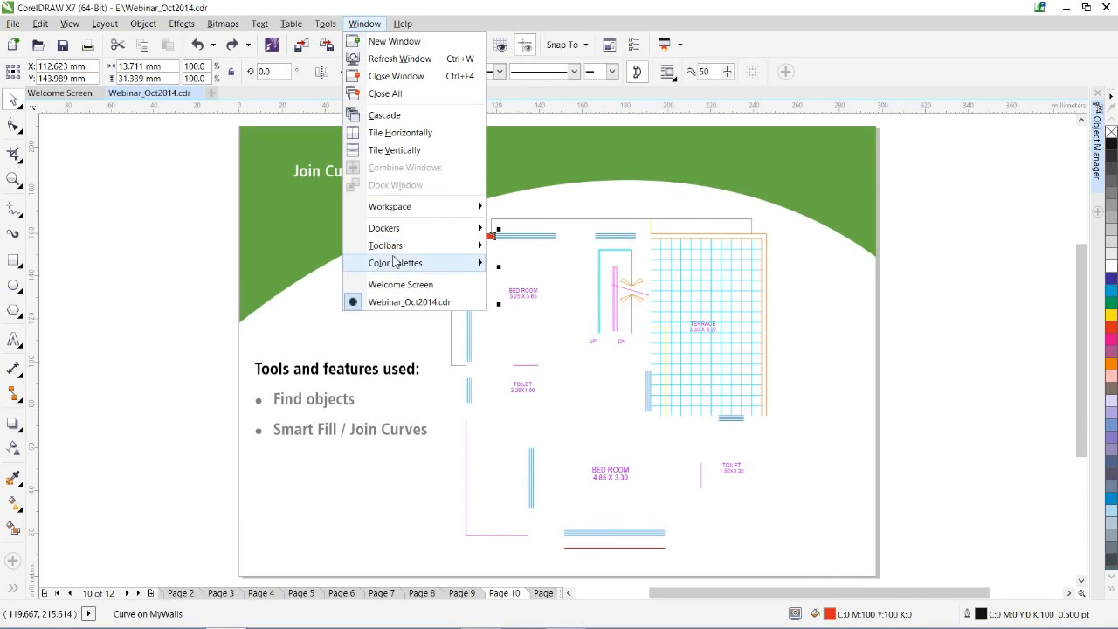
click(396, 228)
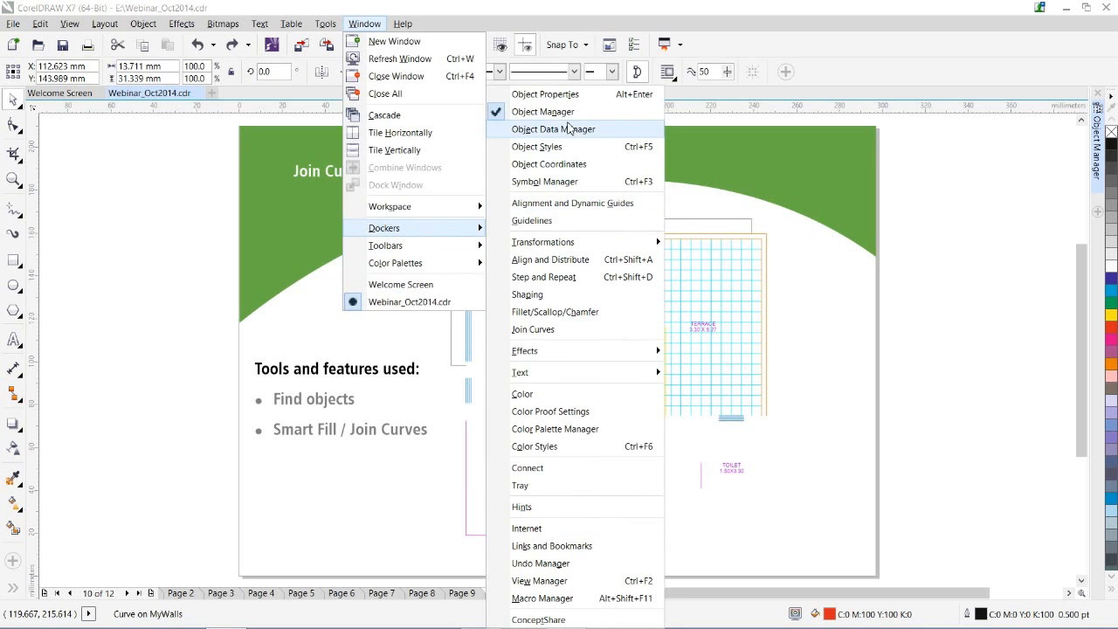
click(1103, 166)
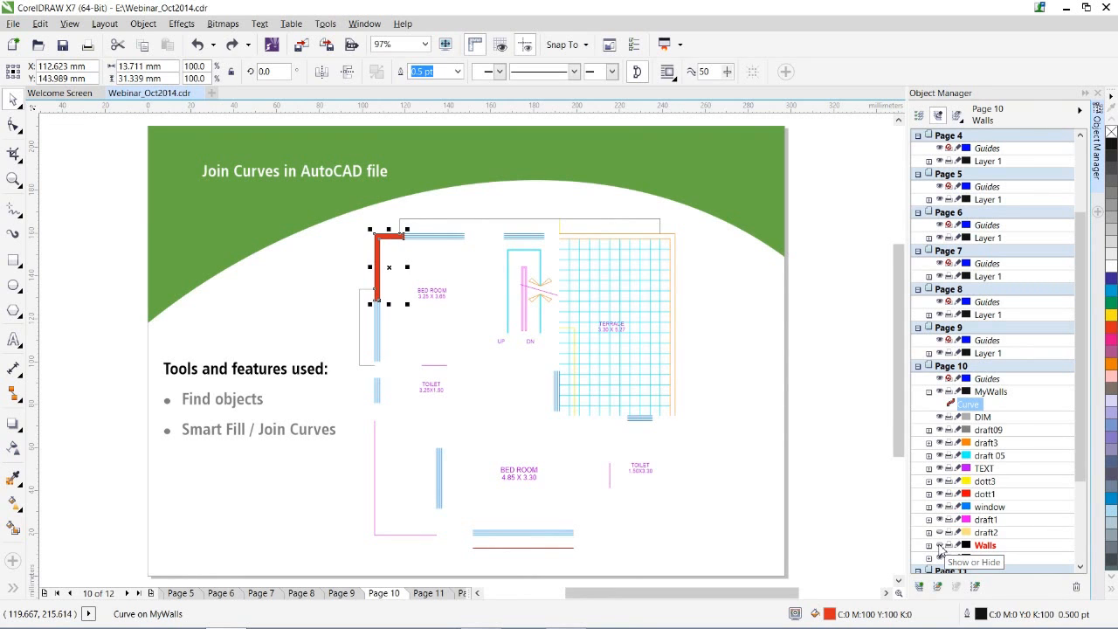
click(939, 546)
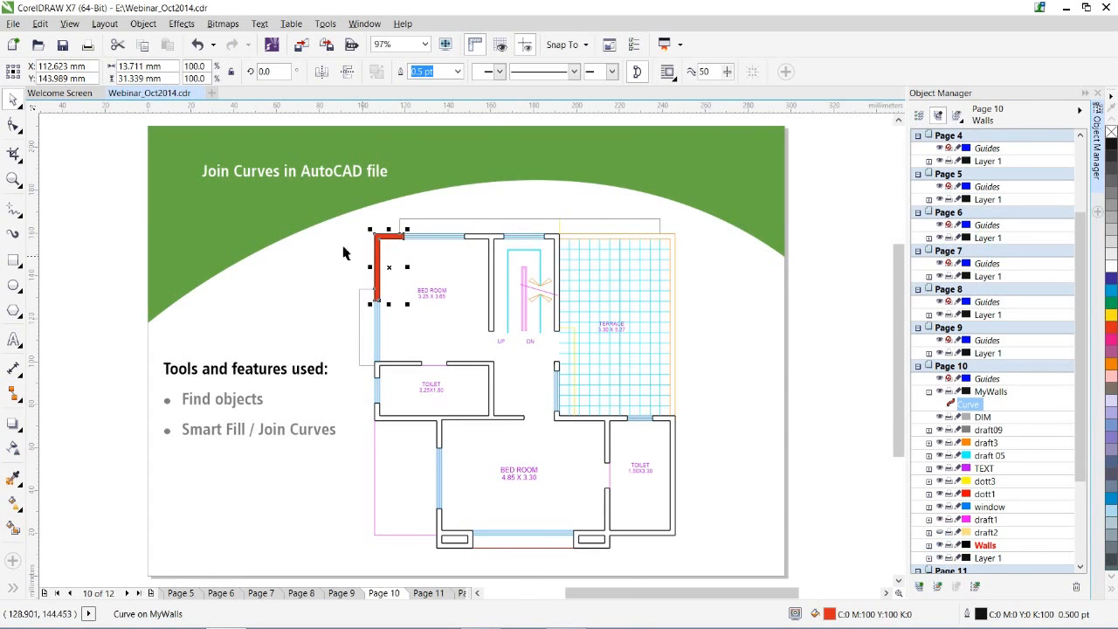
Delete the red wall shape at the upper-left corner of the 3.25 X 3.65 bedroom.
click(280, 257)
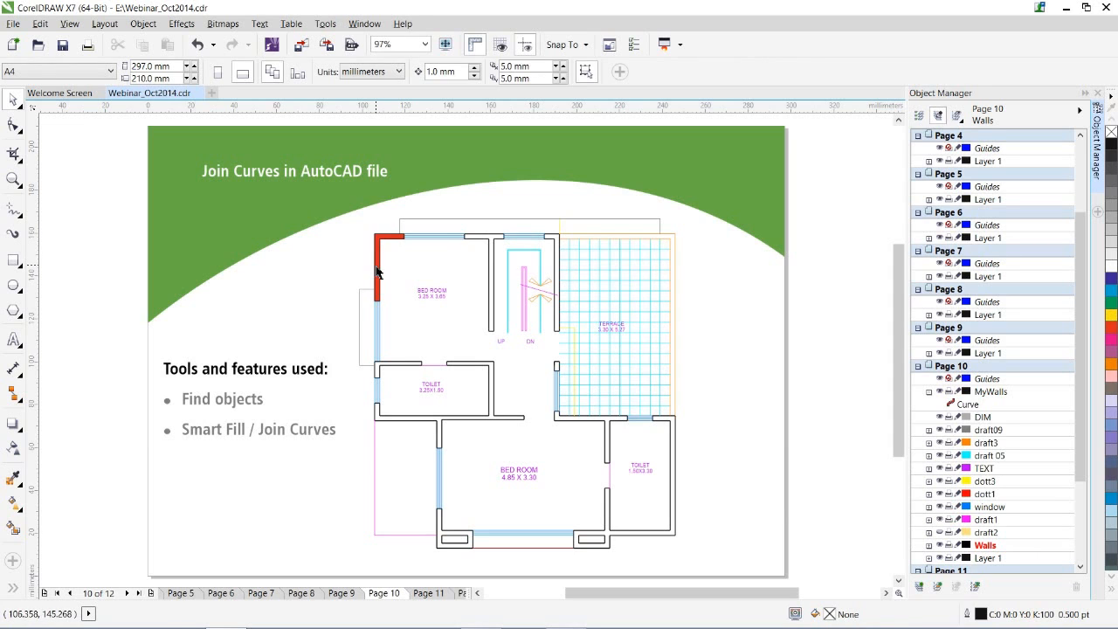
click(378, 272)
drag(377, 271, 340, 270)
key(Delete)
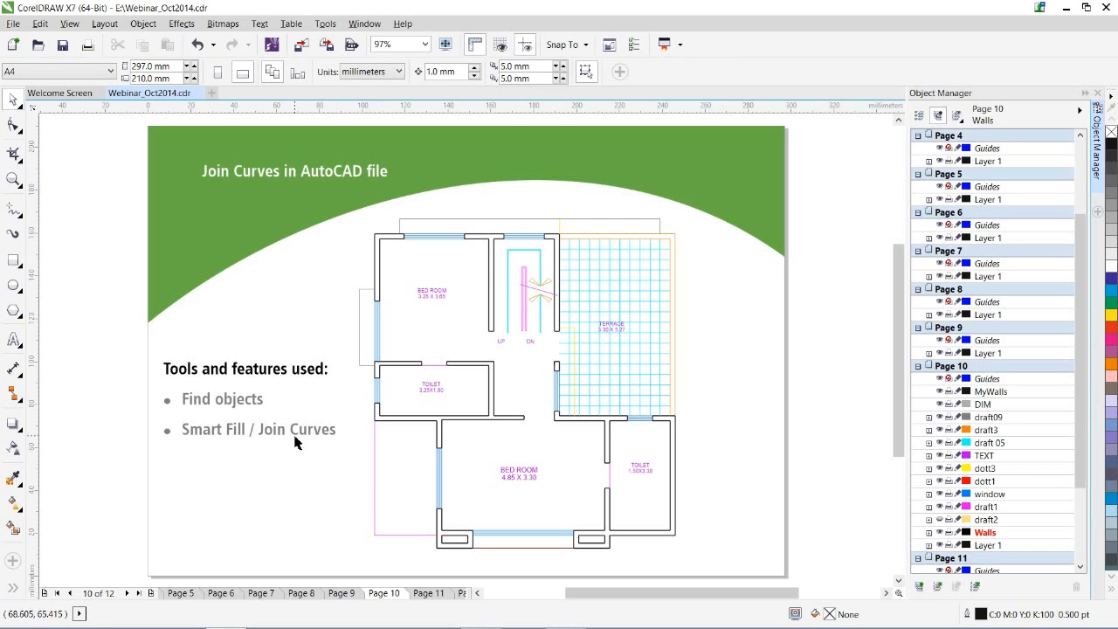
Close the Object Manager, open the Join Curves docker to view its settings, and collapse it.
click(1098, 93)
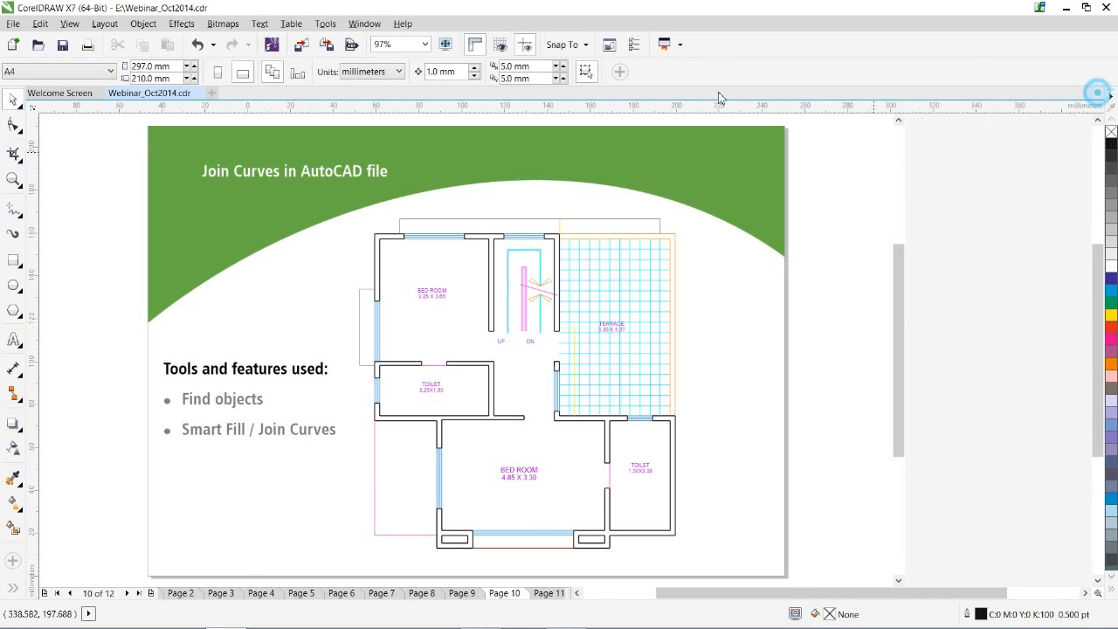
click(144, 24)
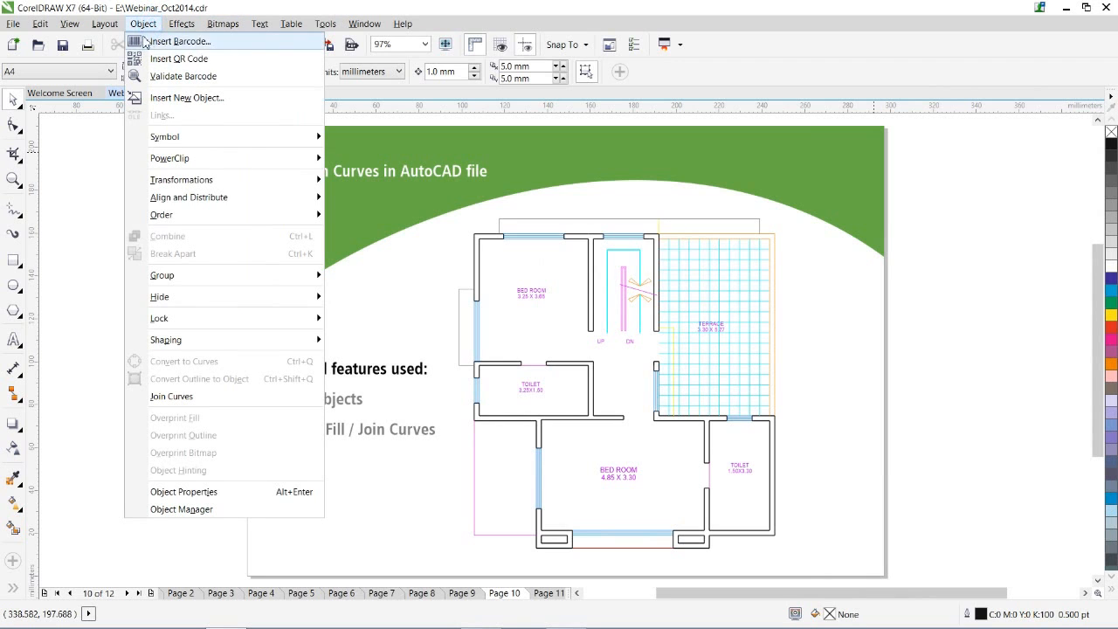
click(173, 399)
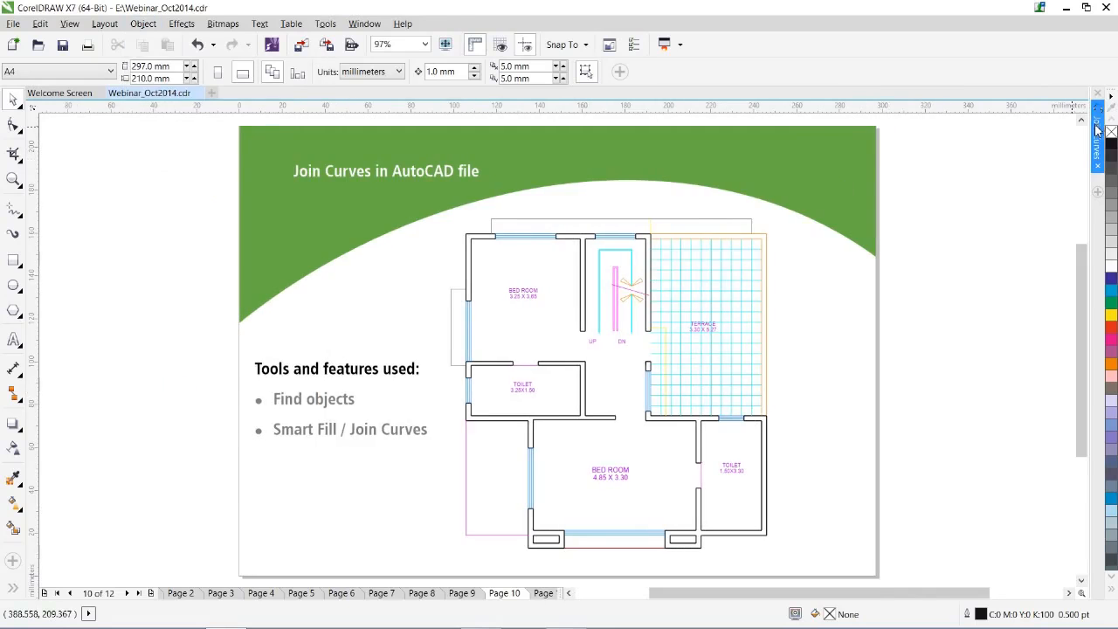
click(1098, 130)
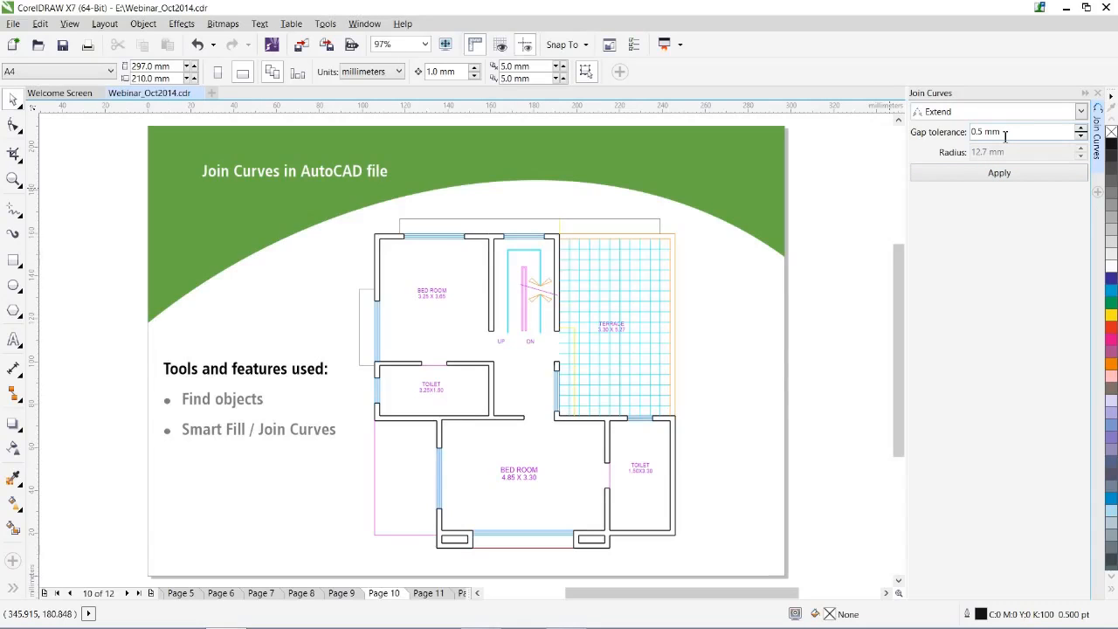
click(1085, 93)
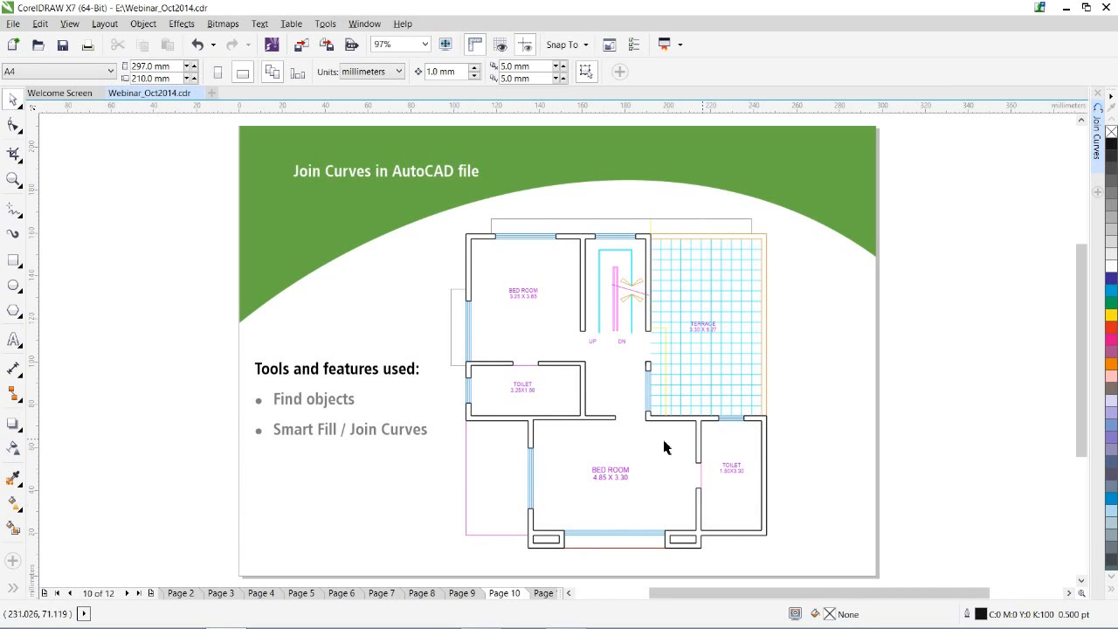
Set up a Find Objects search matching the outer vertical wall line at the 3.25 X 3.65 bedroom's upper-left corner.
click(467, 264)
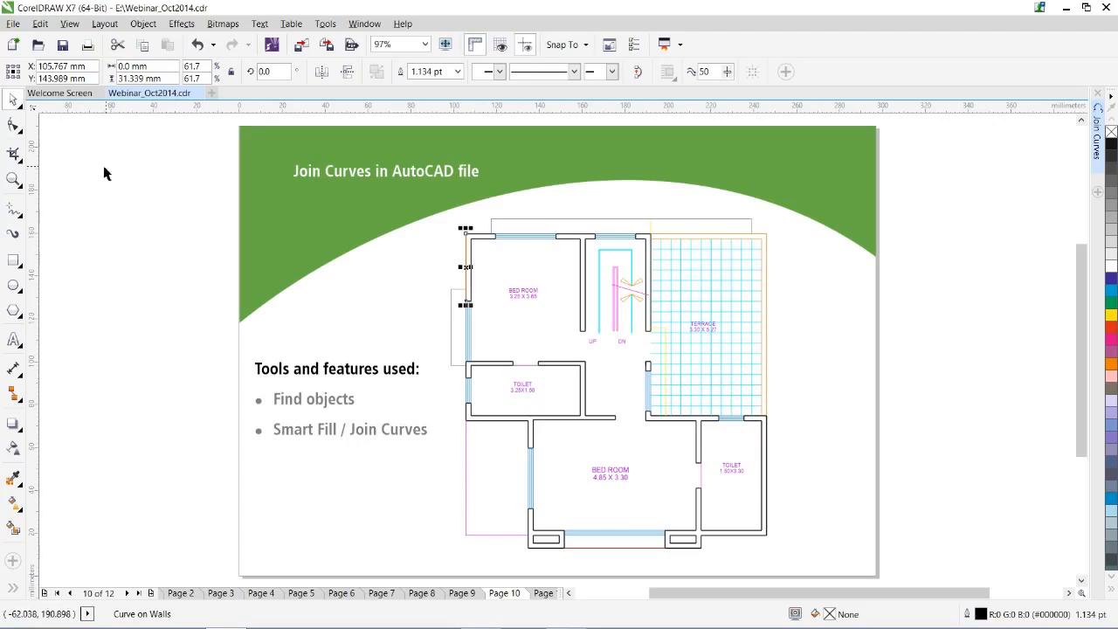
click(42, 25)
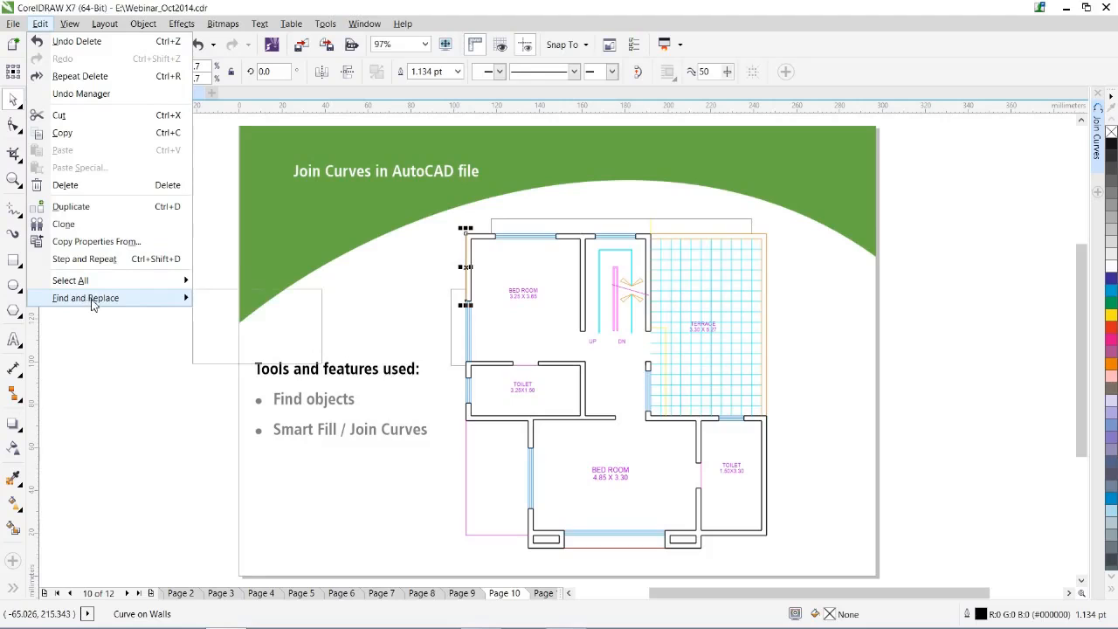
mouse_move(89, 301)
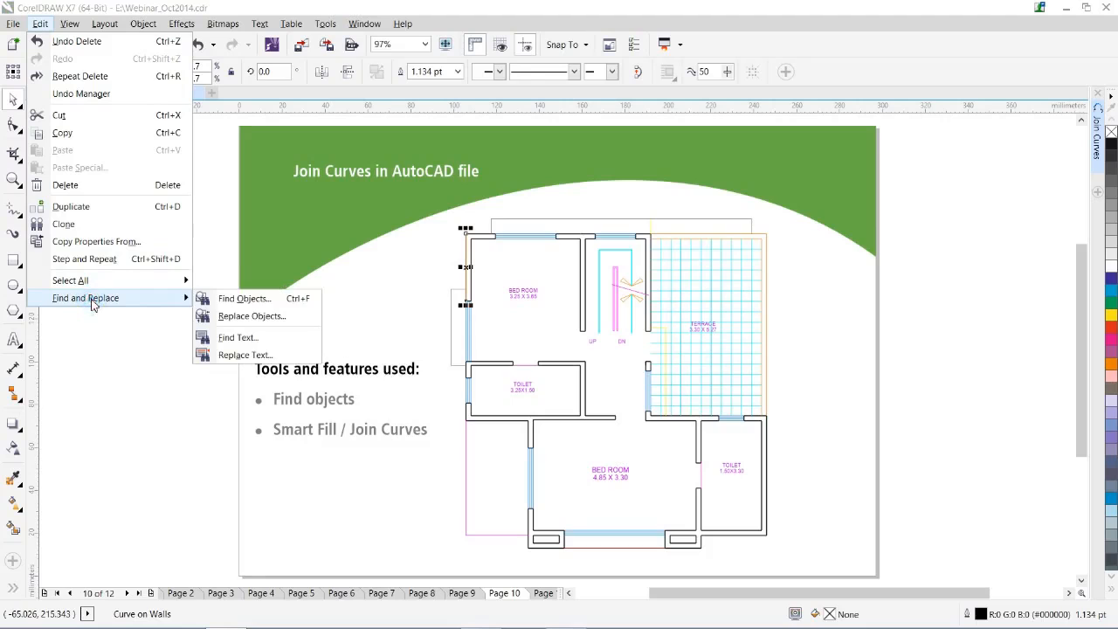
click(264, 301)
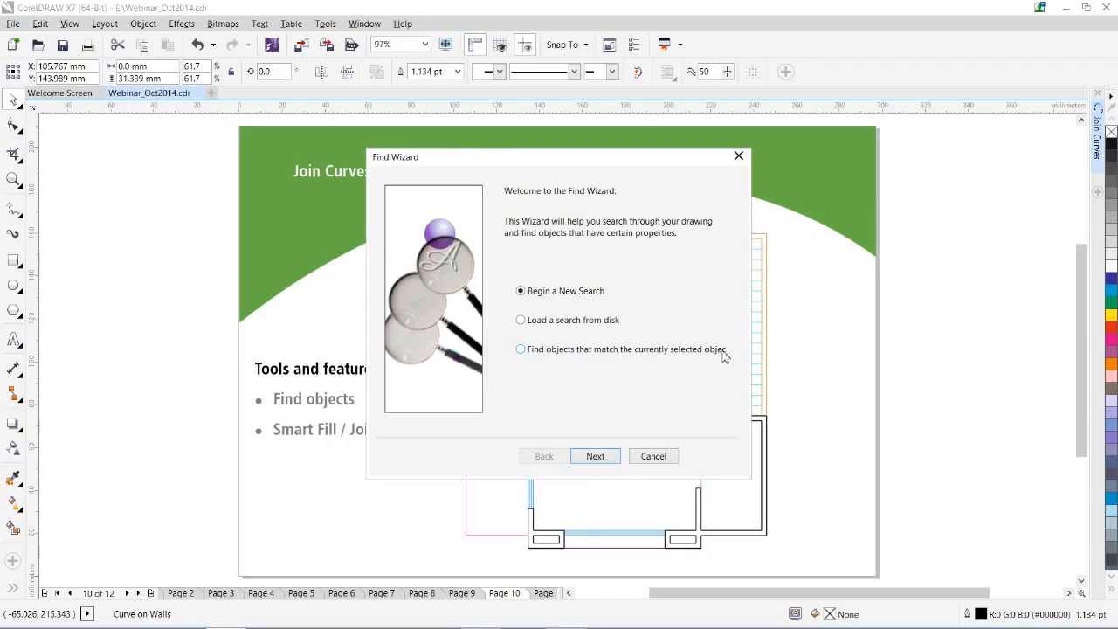
click(521, 350)
click(598, 458)
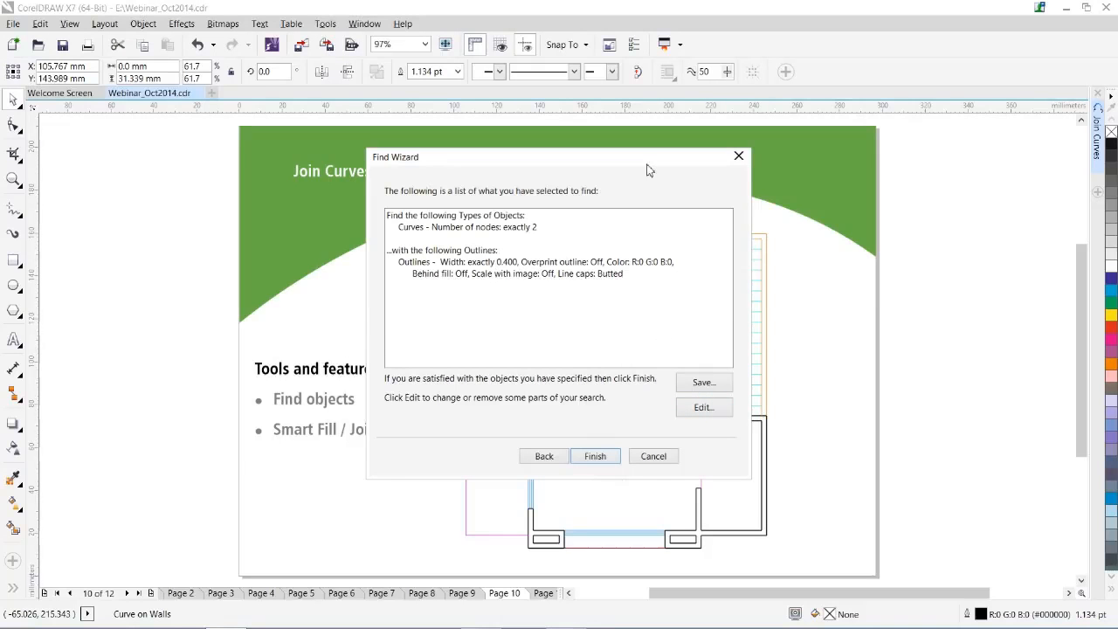
Edit the search criteria, reviewing object types, fills, outlines and effects, and remove the number-of-nodes condition for curves.
drag(648, 169, 946, 146)
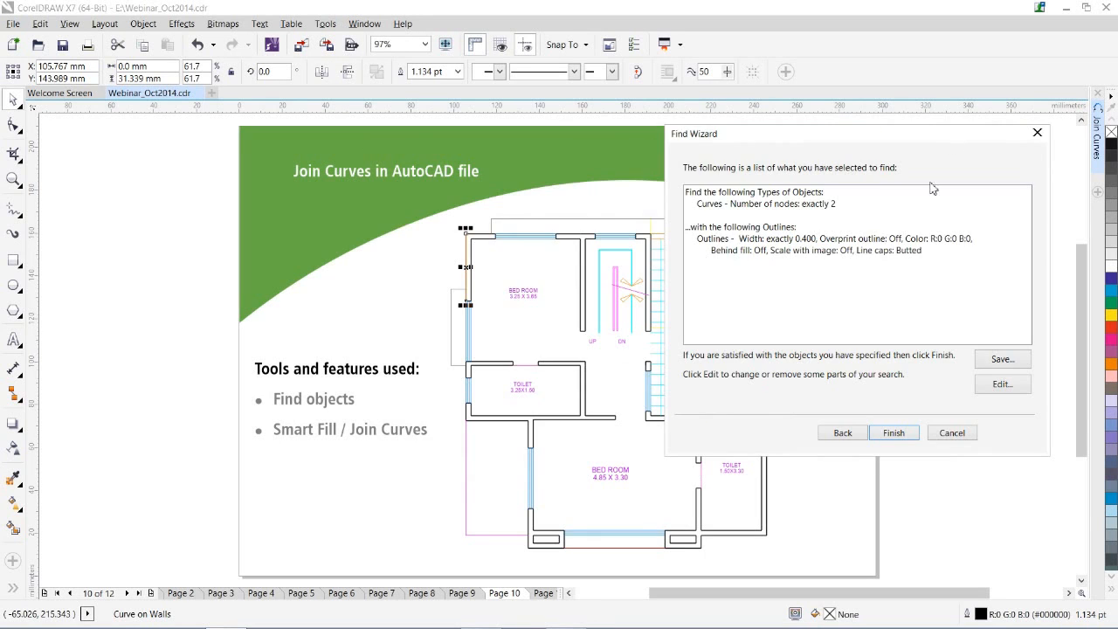
click(1001, 383)
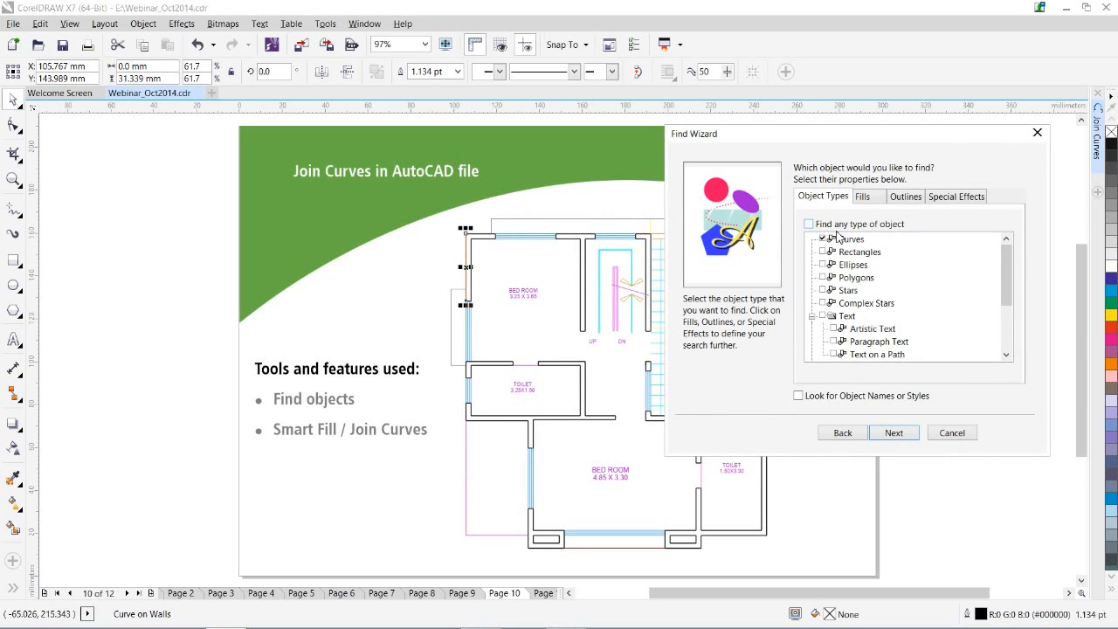
drag(1009, 259, 1005, 232)
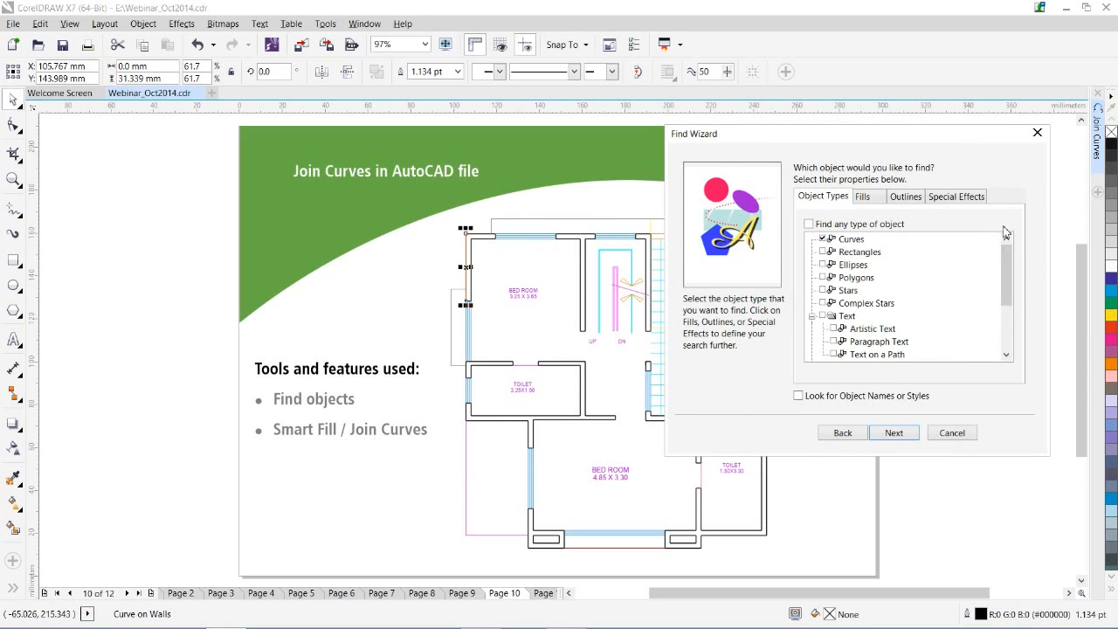
click(863, 199)
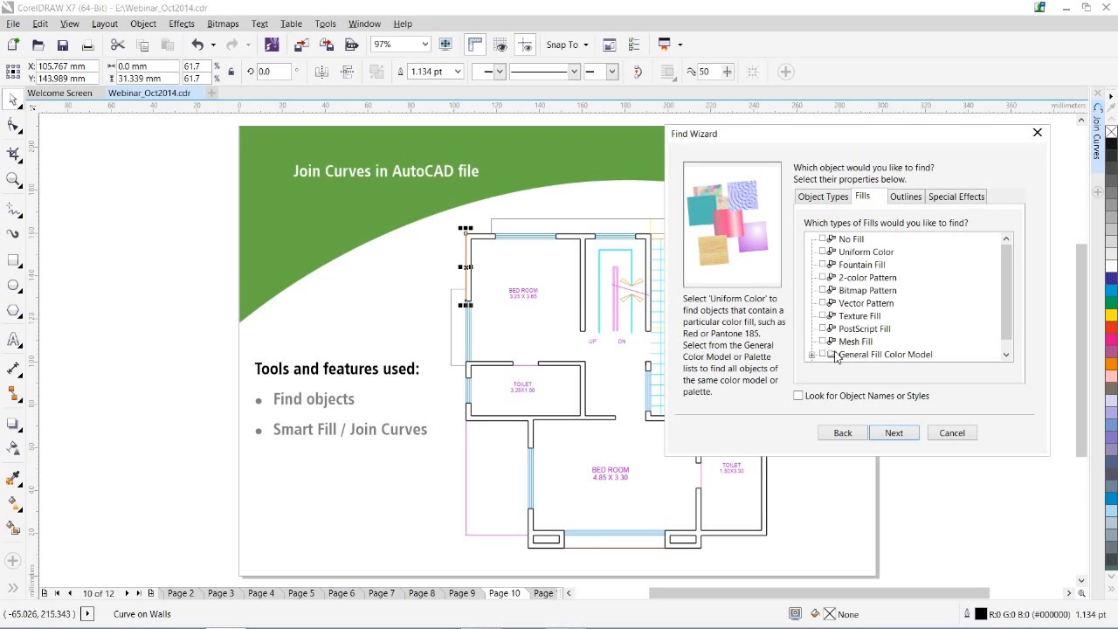
click(906, 197)
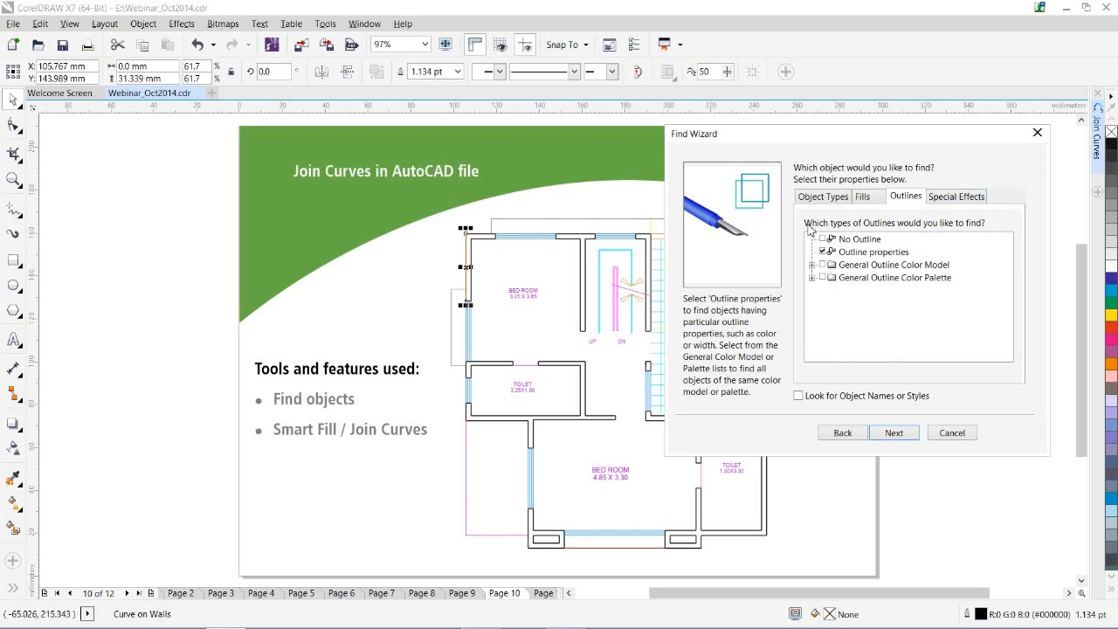
click(955, 198)
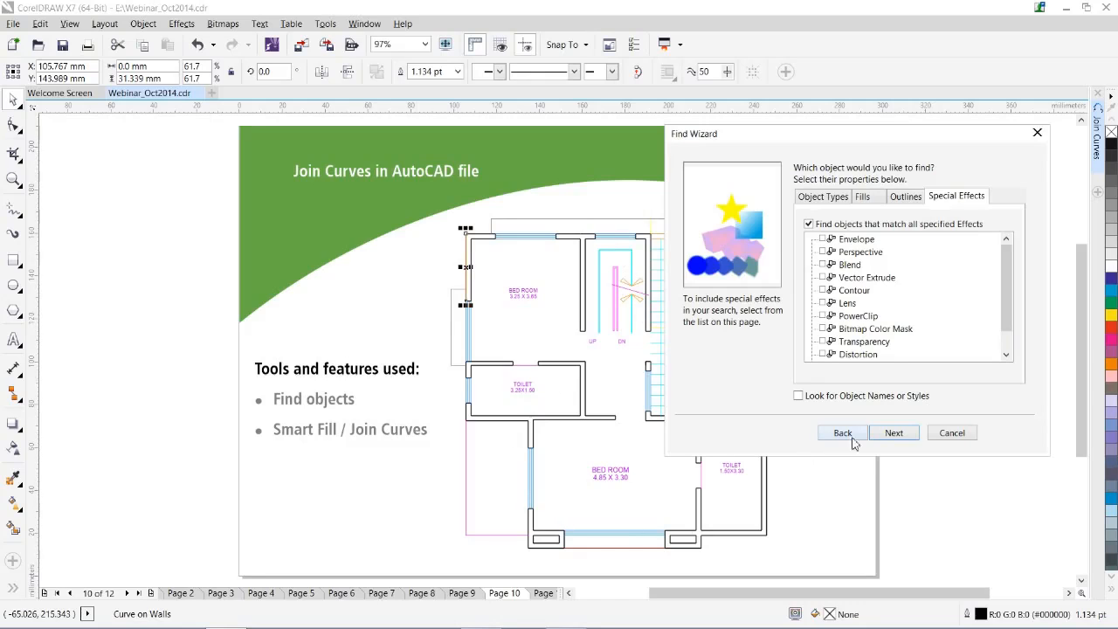
click(894, 433)
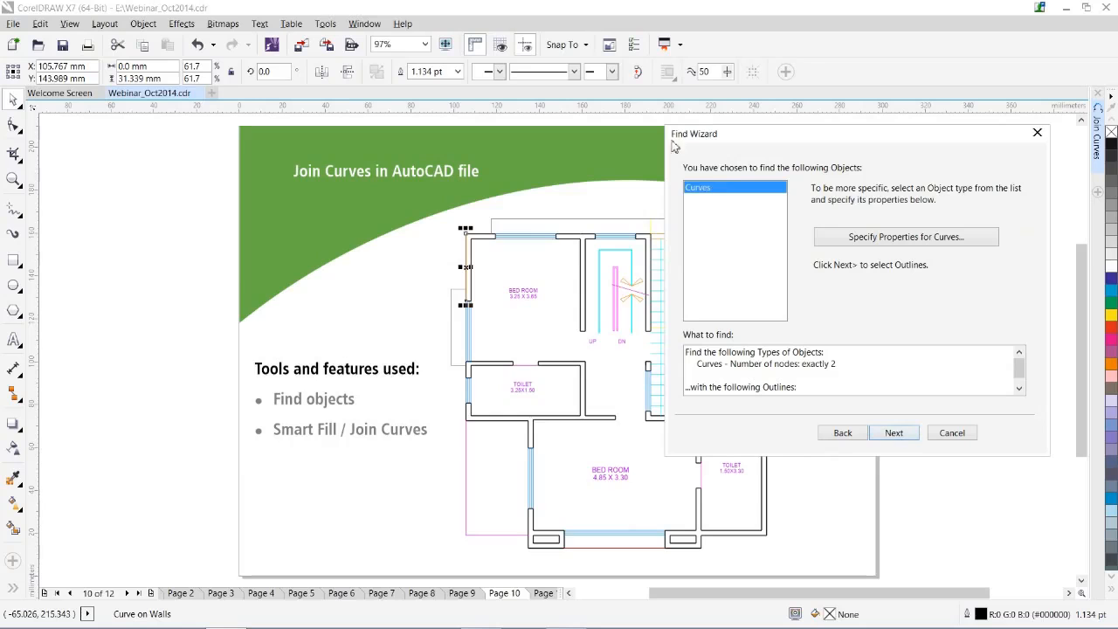
click(874, 238)
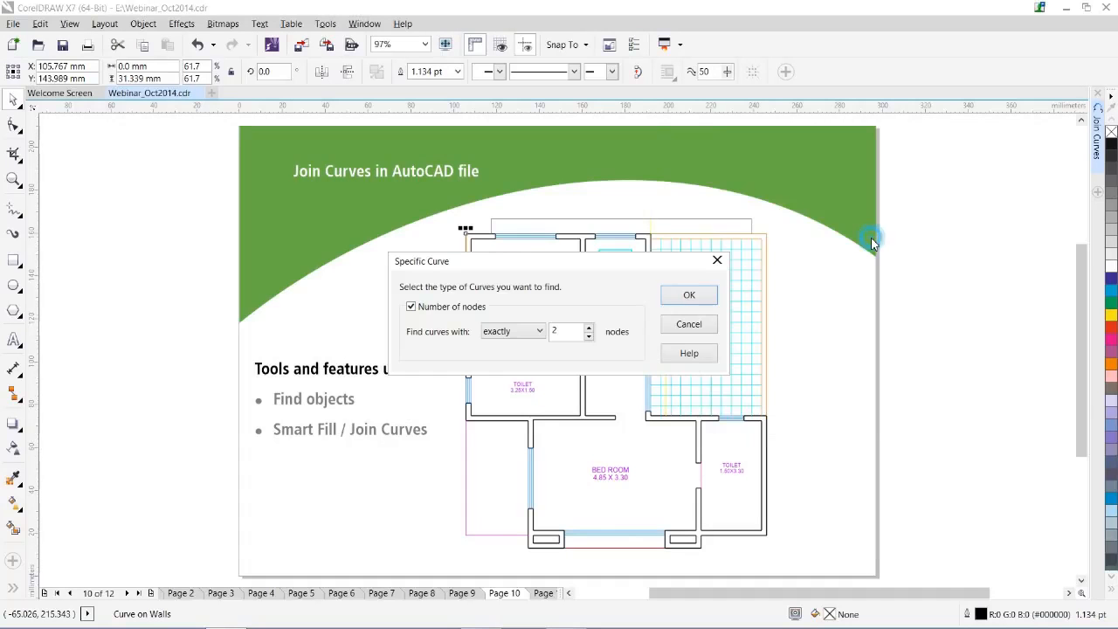
drag(518, 266, 851, 138)
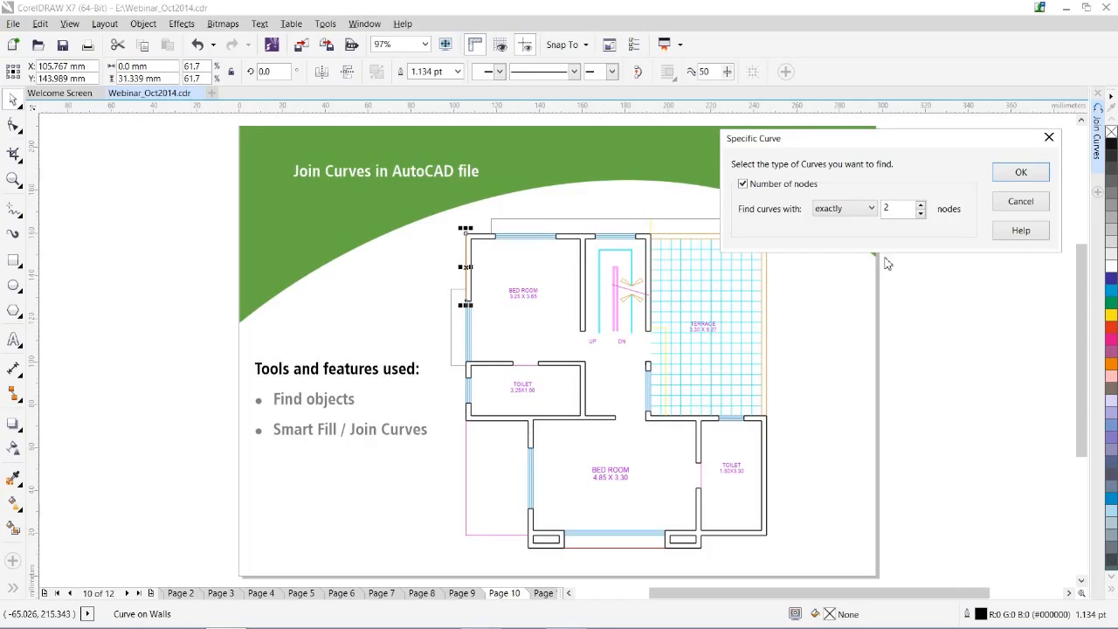
click(743, 185)
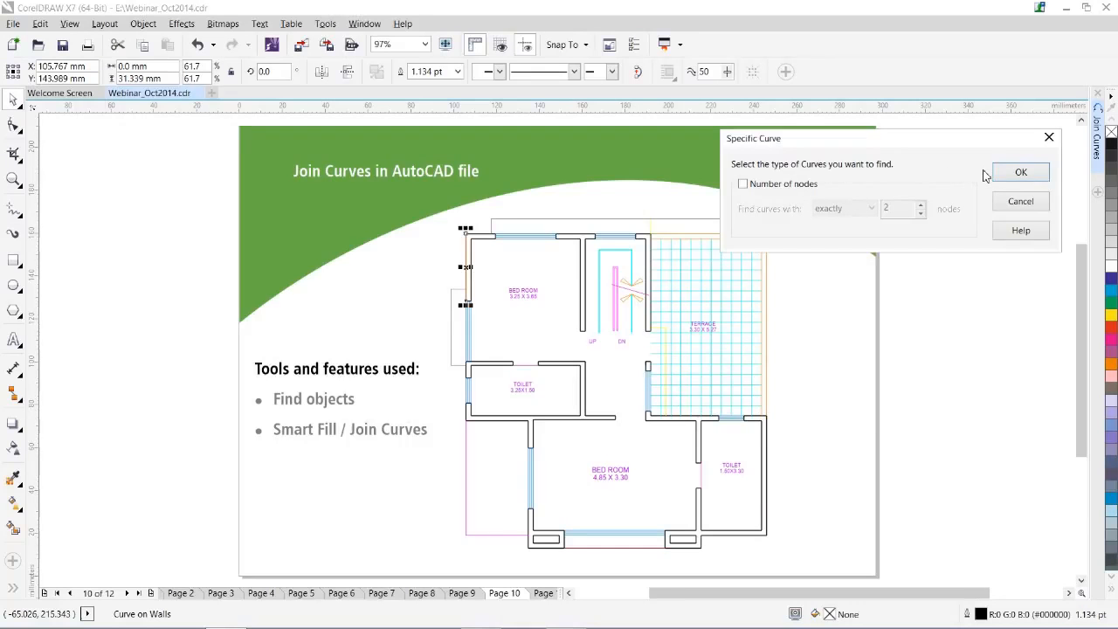
click(1024, 173)
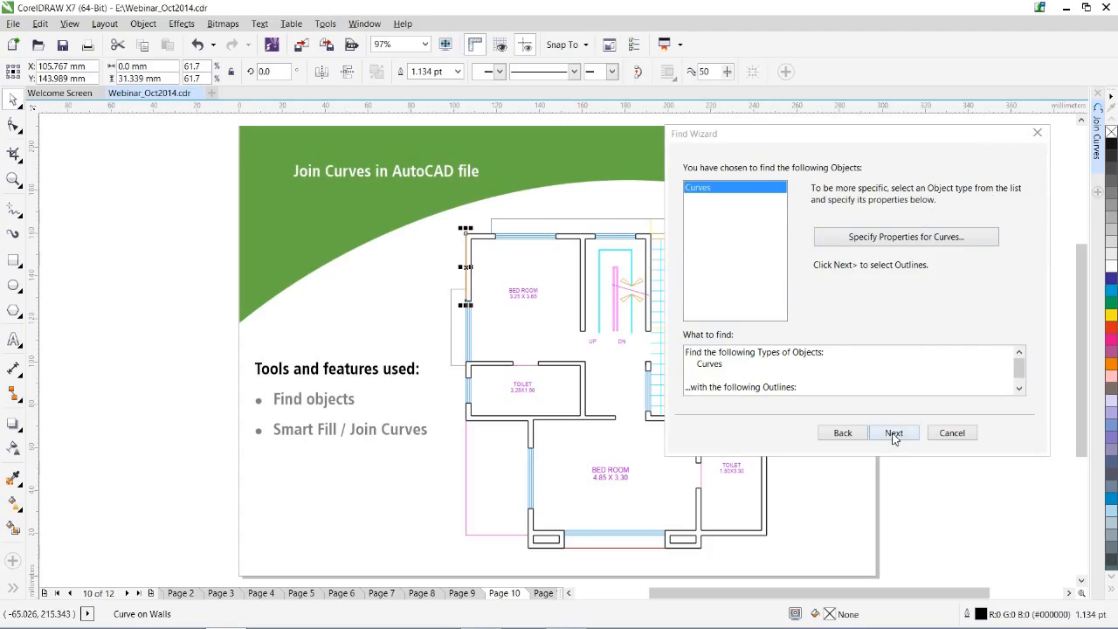
Finish the search with the 0.4 mm black outline criteria kept, and select all matching wall curves.
click(894, 434)
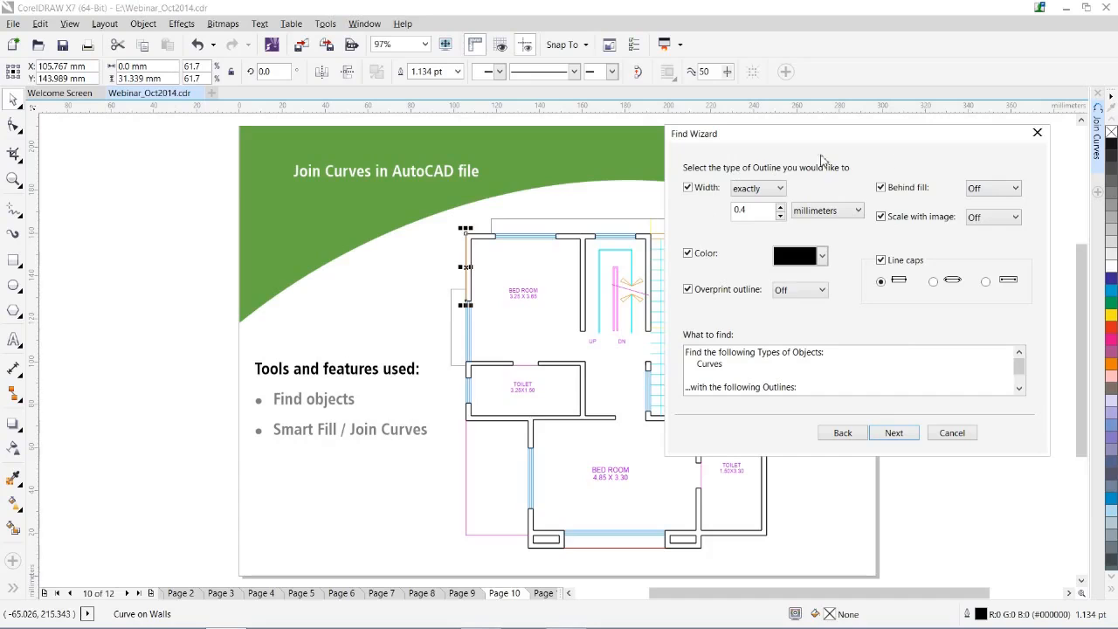
click(894, 434)
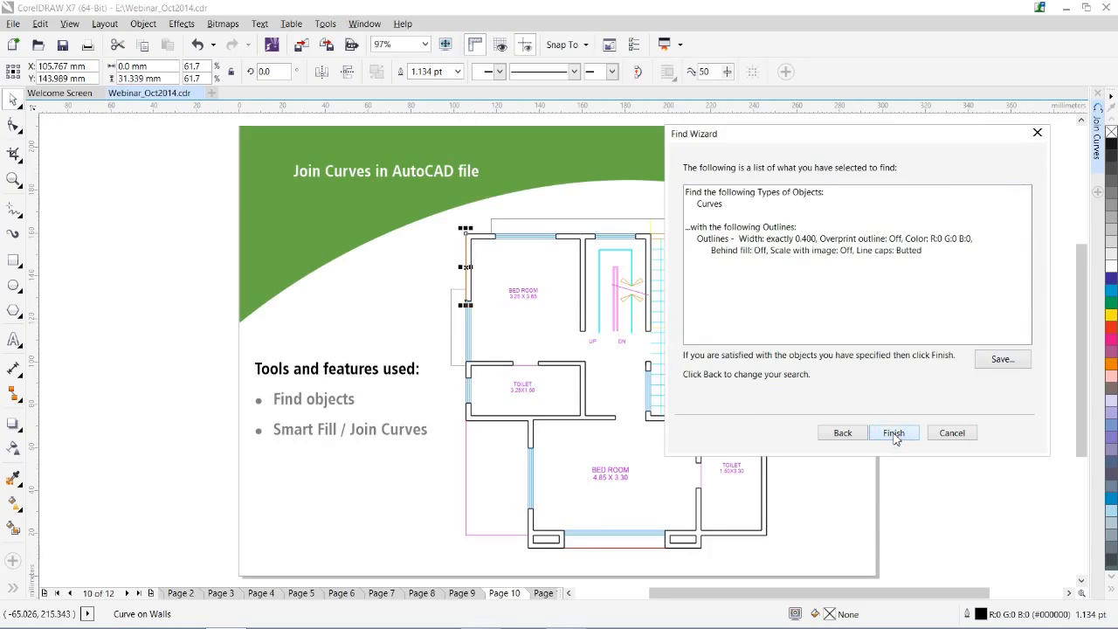
click(893, 434)
drag(608, 304, 978, 141)
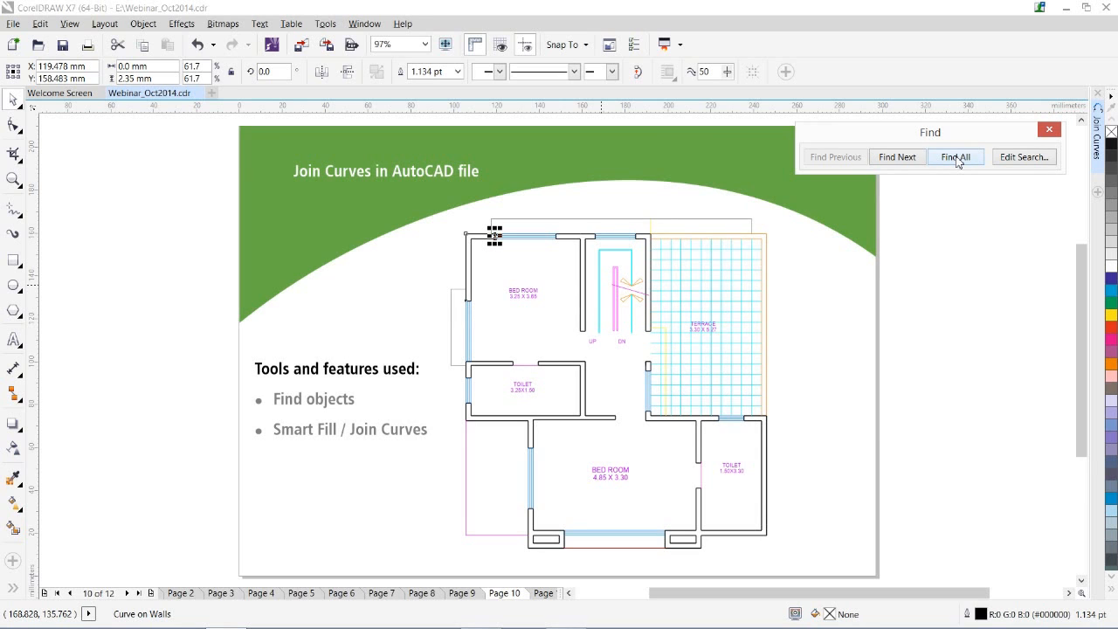
click(957, 158)
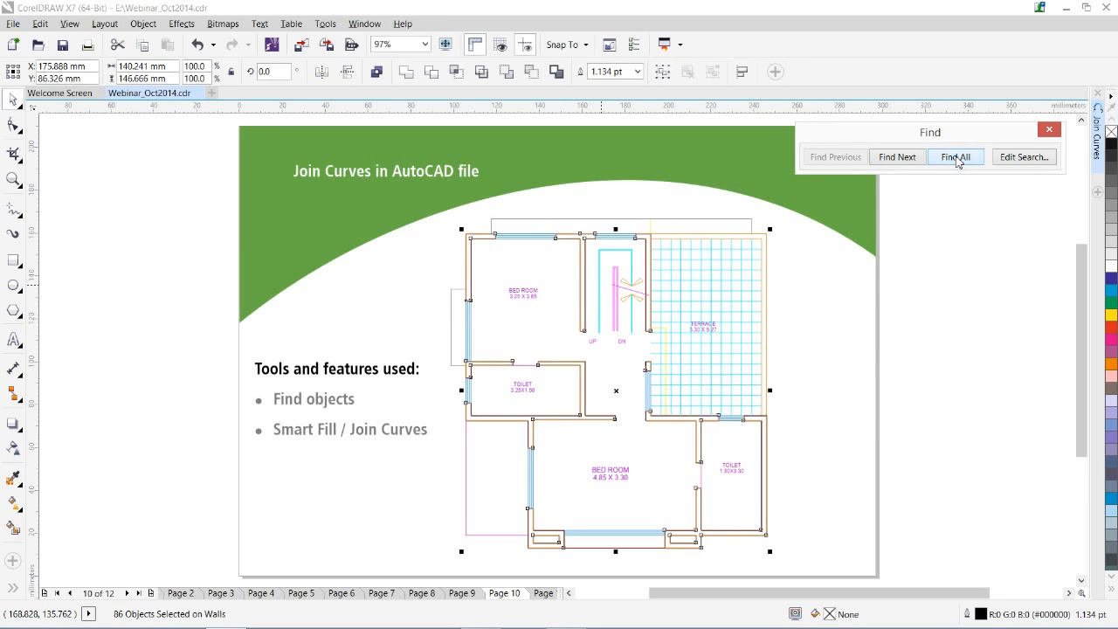
Move the selected wall lines off the right side of the page and undo the move.
drag(614, 365, 1000, 384)
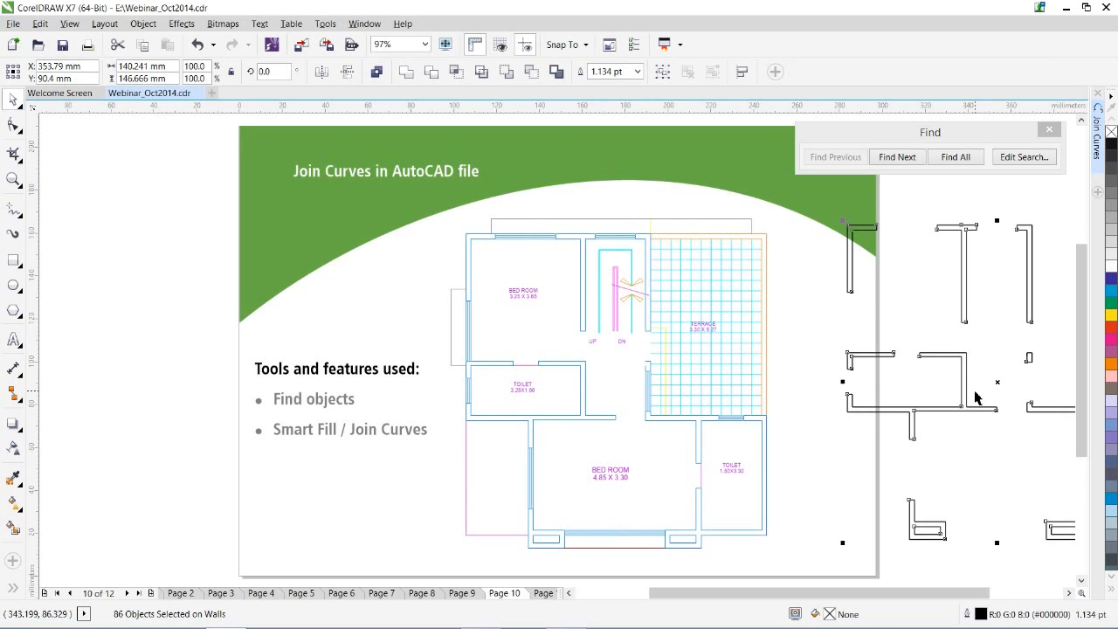
key(ctrl+z)
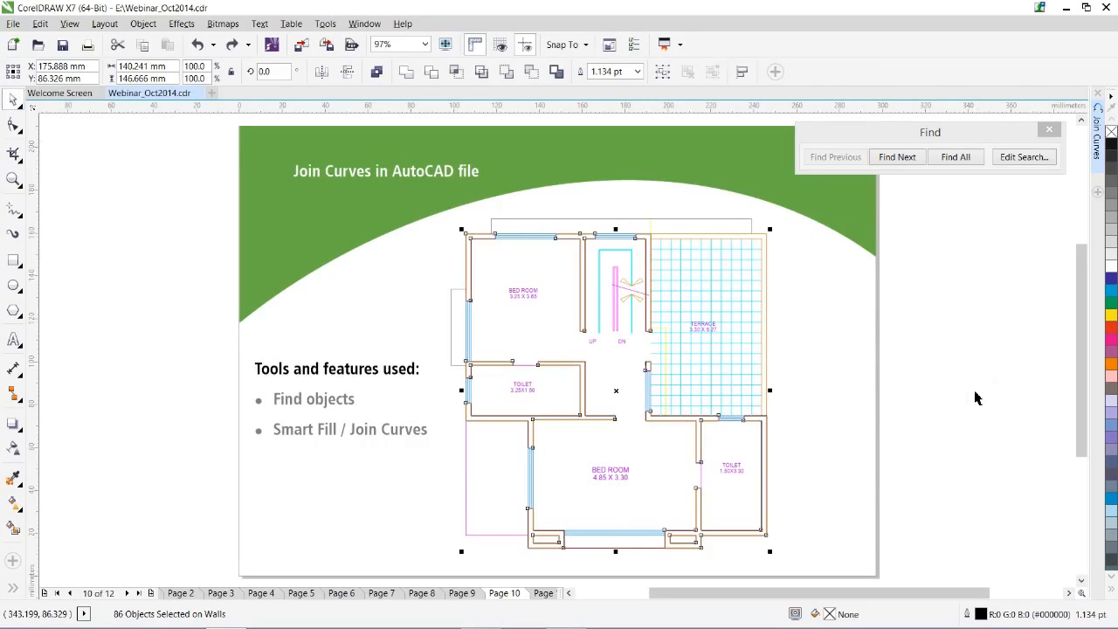
Join the selected wall lines using Join Curves in Extend mode with a 0.5 mm gap tolerance.
click(1051, 131)
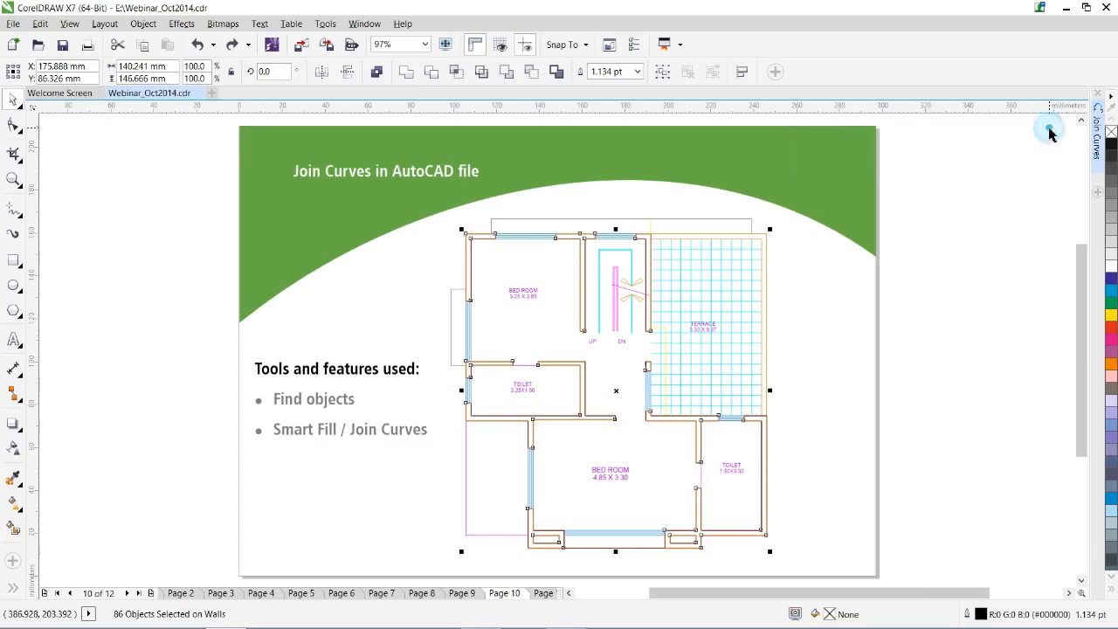
click(1098, 140)
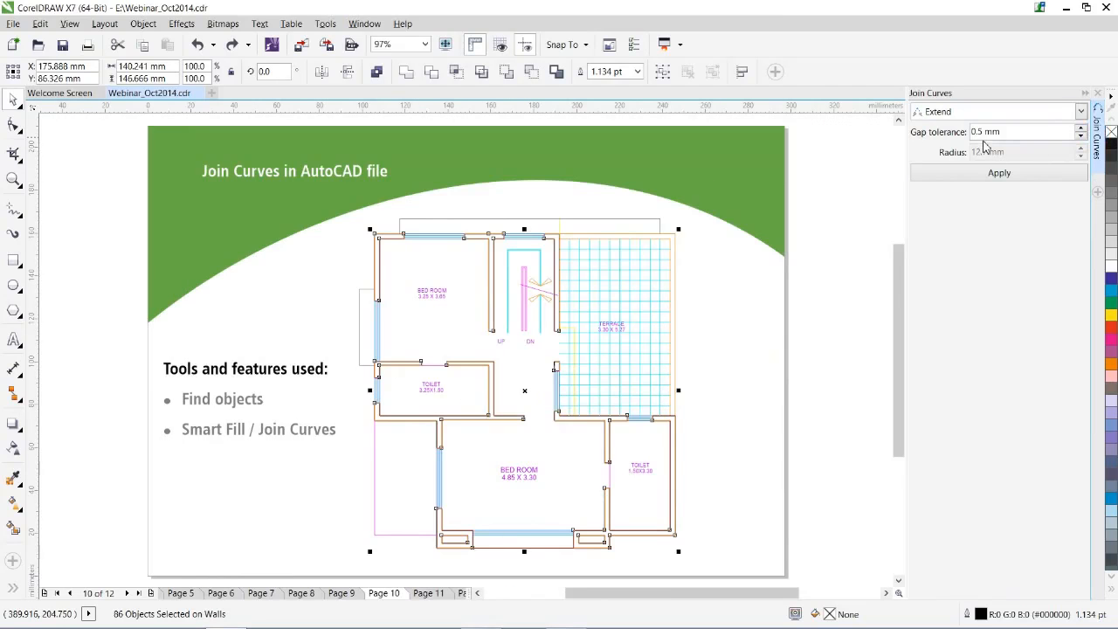
click(1012, 133)
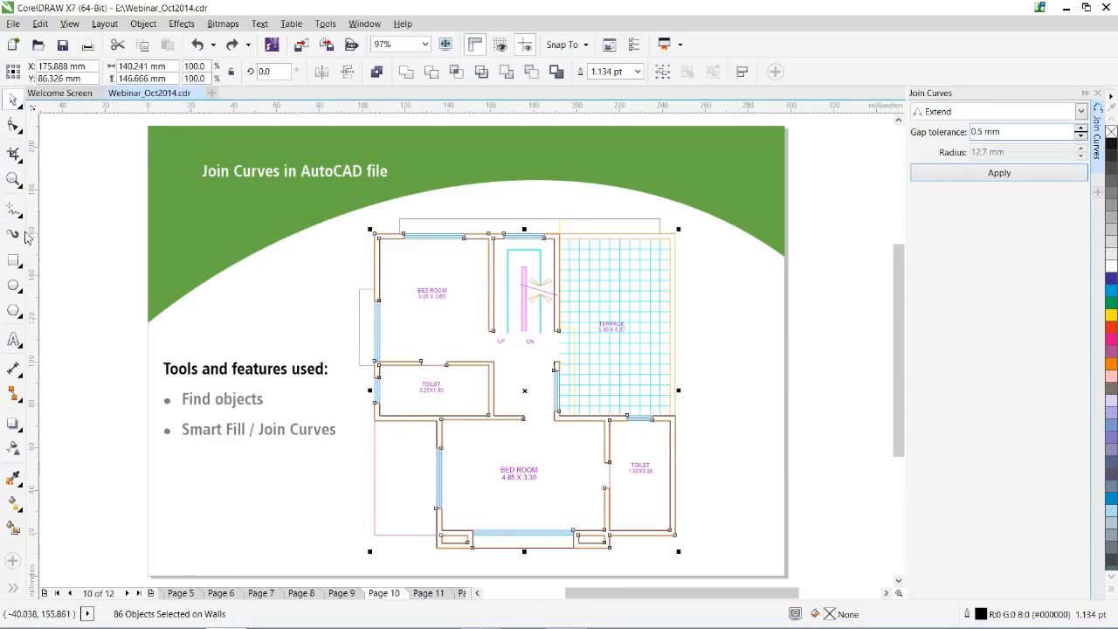
click(13, 179)
drag(365, 226, 424, 268)
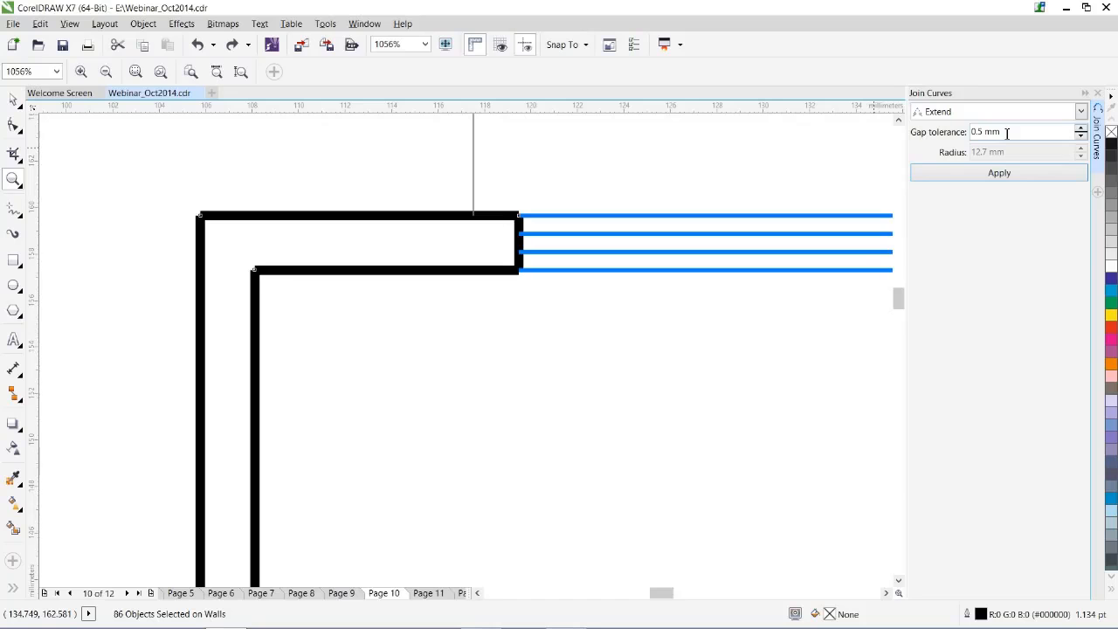
drag(1007, 132, 882, 129)
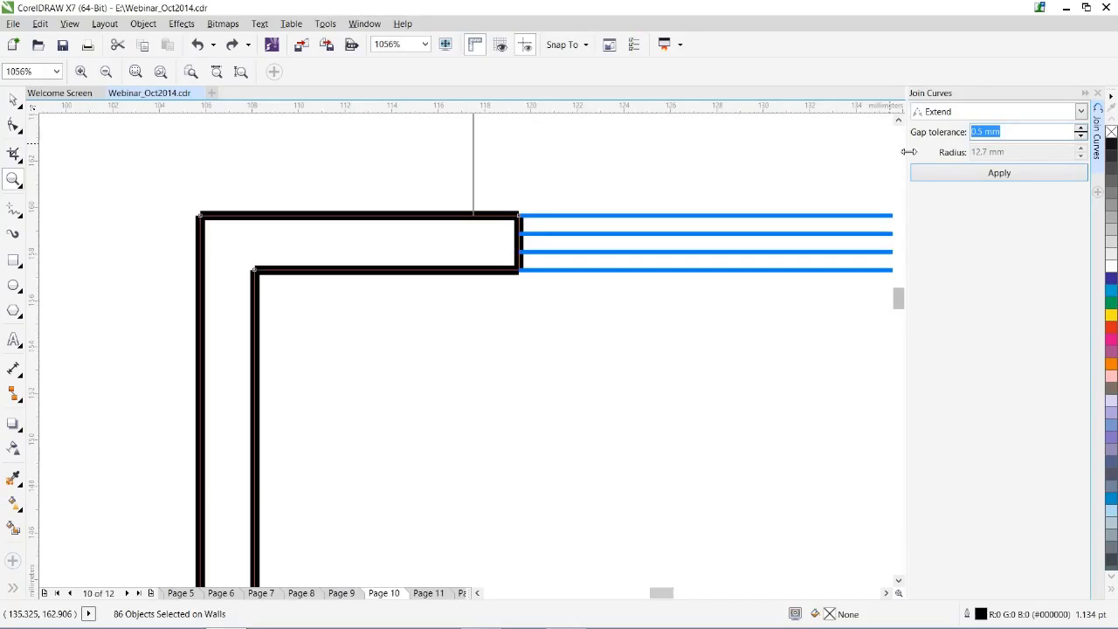
click(988, 176)
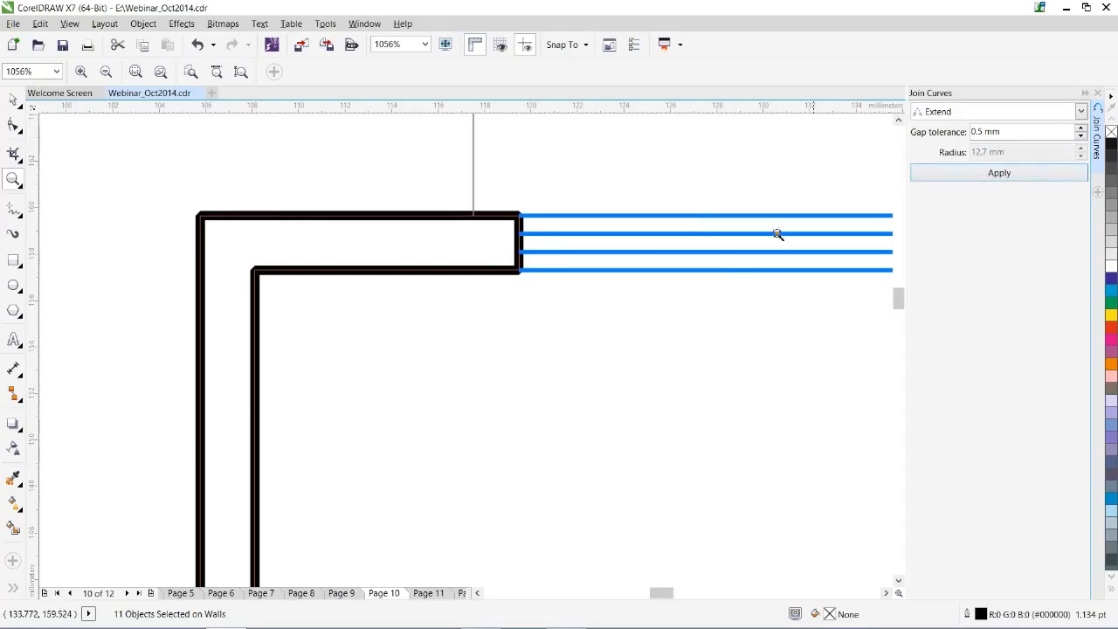
Move the joined walls out of the floor plan, over the page's right edge.
key(shift+F4)
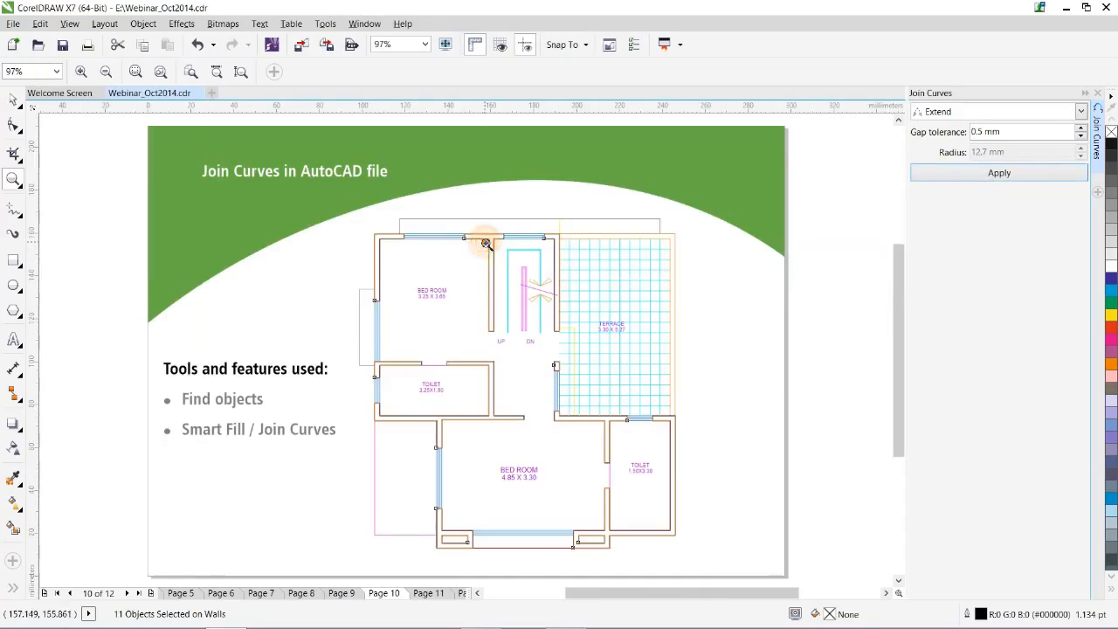
click(13, 100)
drag(527, 391, 824, 367)
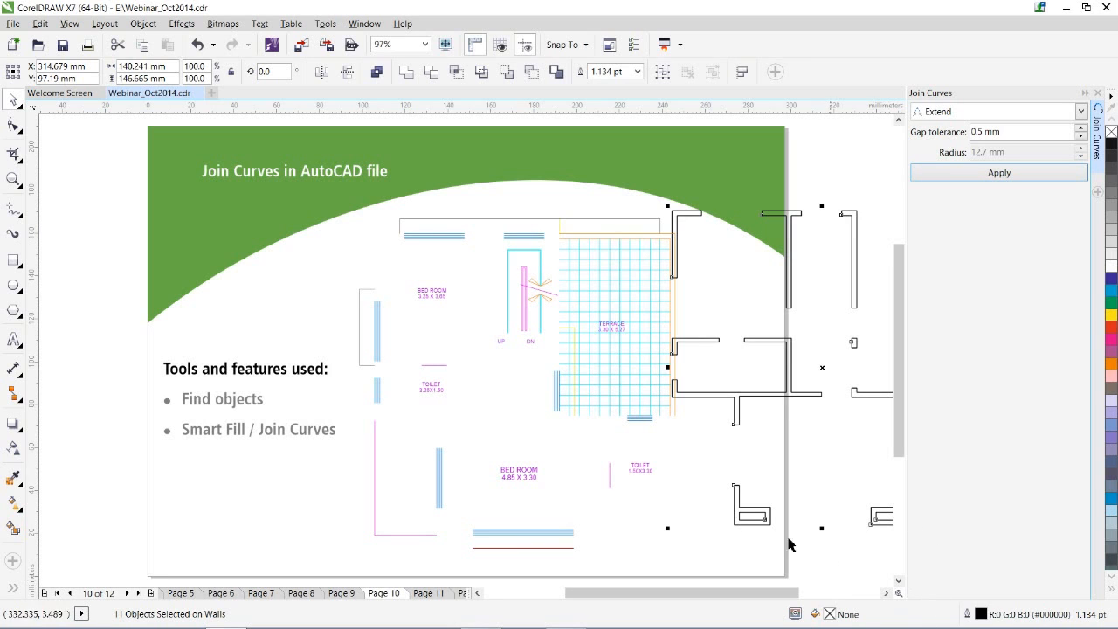
Inspect the joined wall piece containing the small inner rectangle, and combine all selected walls into one curve.
click(13, 179)
drag(726, 472, 782, 538)
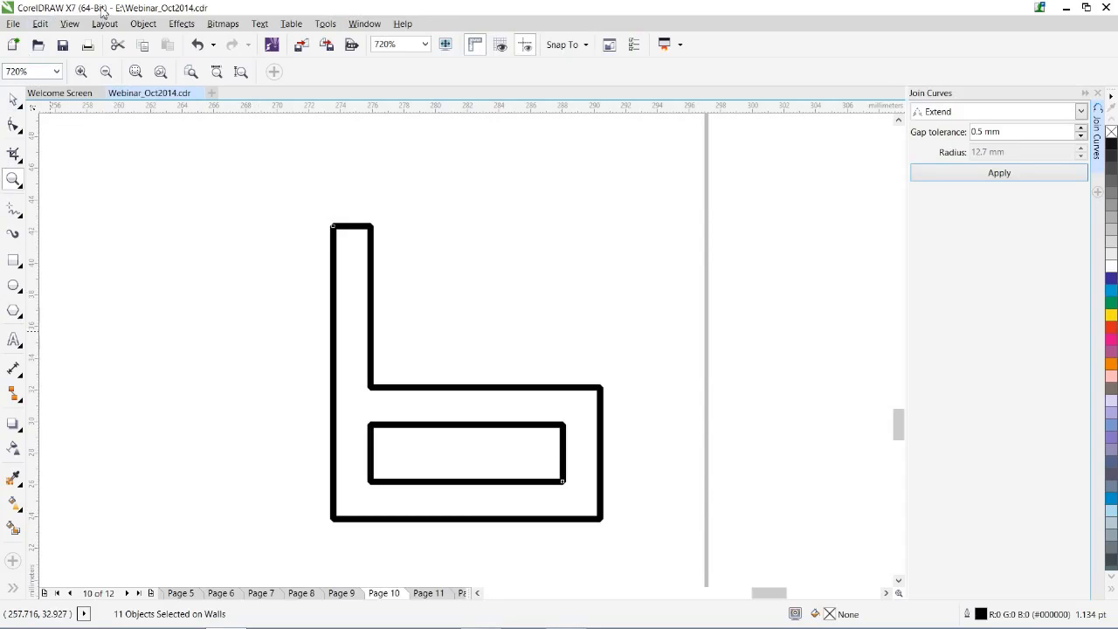
click(143, 24)
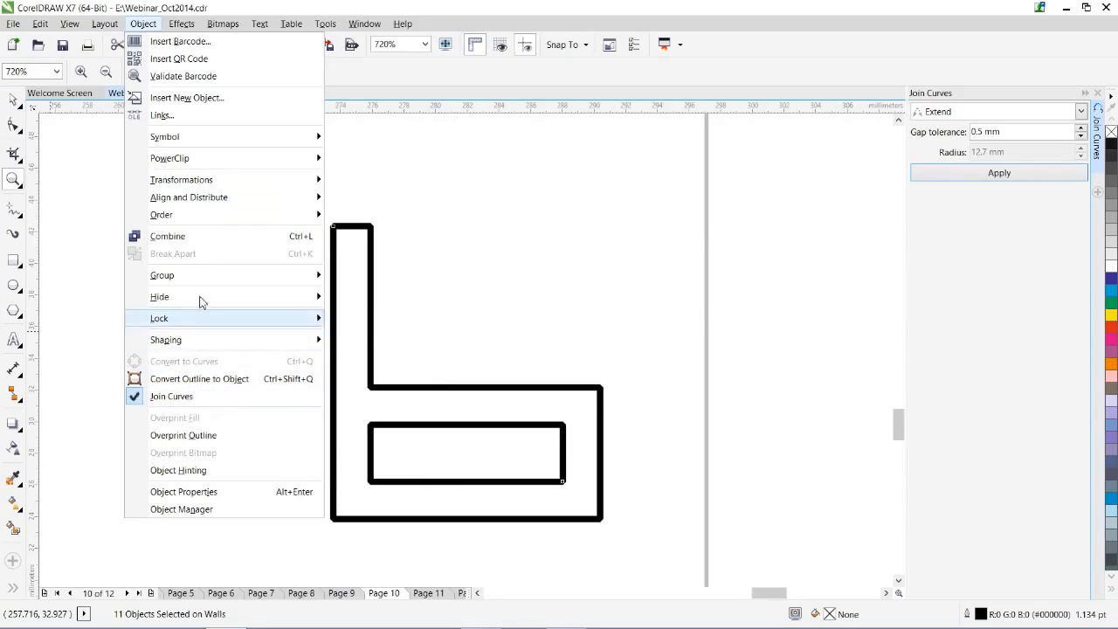
mouse_move(197, 292)
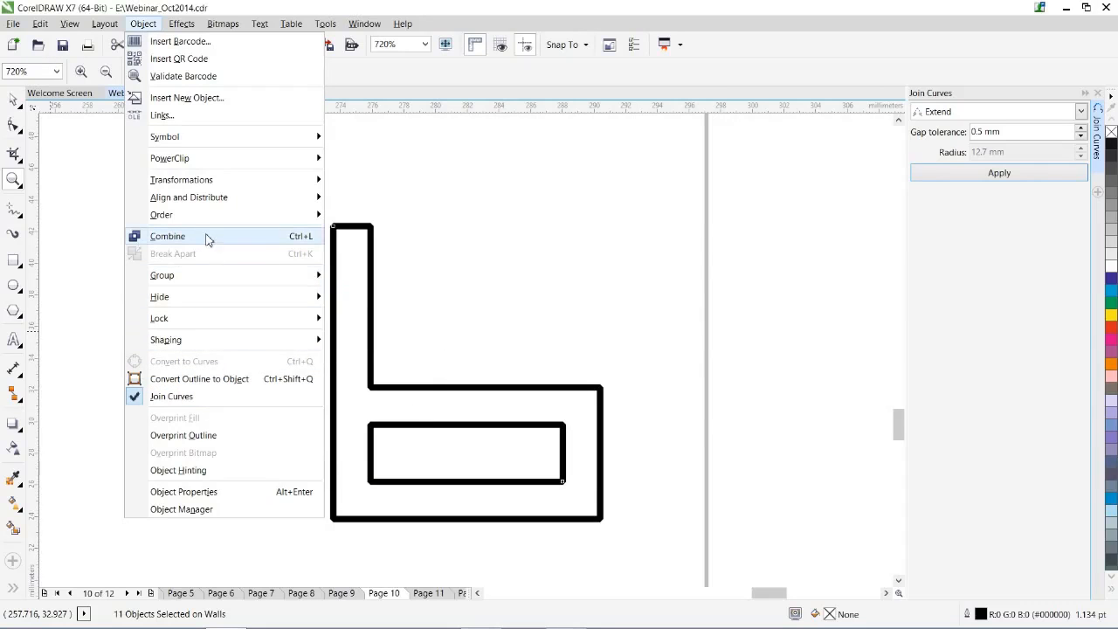
click(257, 239)
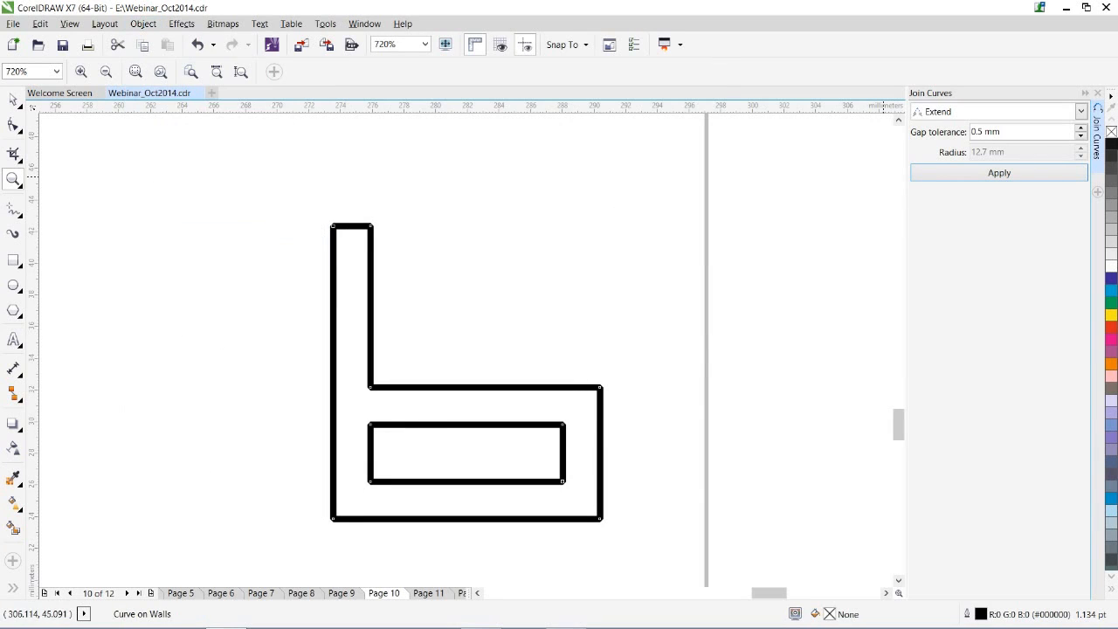
Fill the combined walls red and remove their outline, and undo back to the joined walls in their original position.
click(1111, 329)
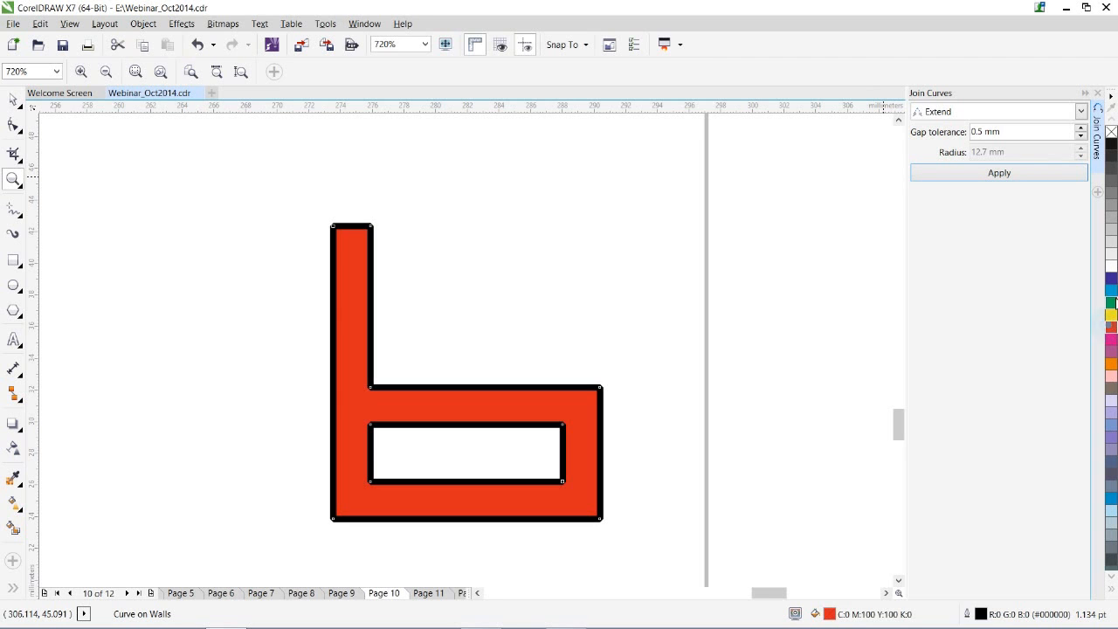
right_click(1111, 132)
key(shift+F4)
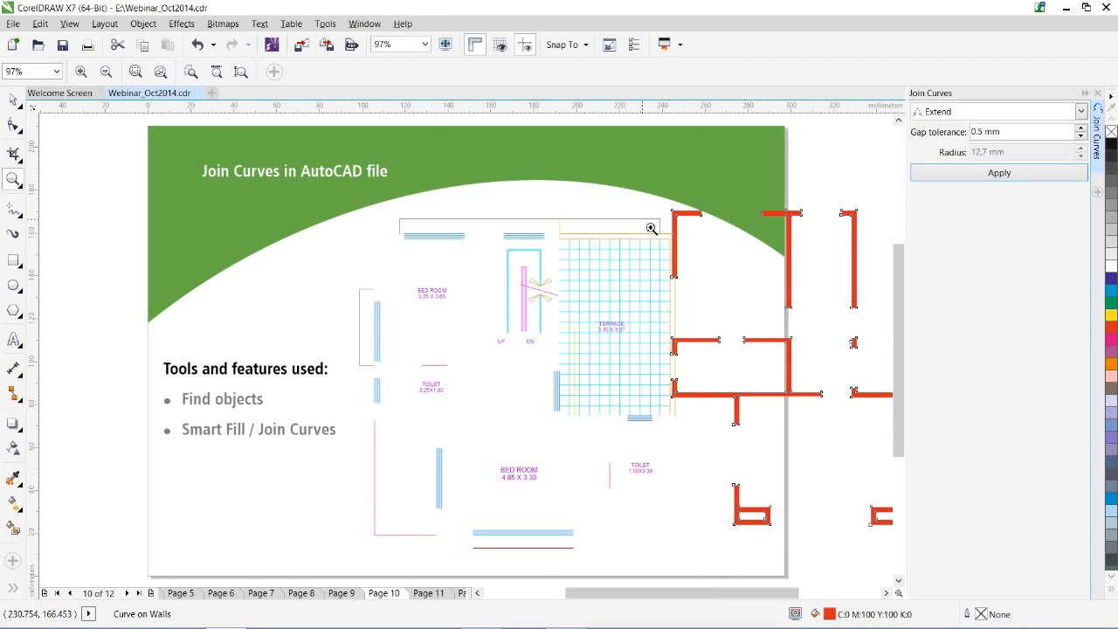
key(ctrl+z)
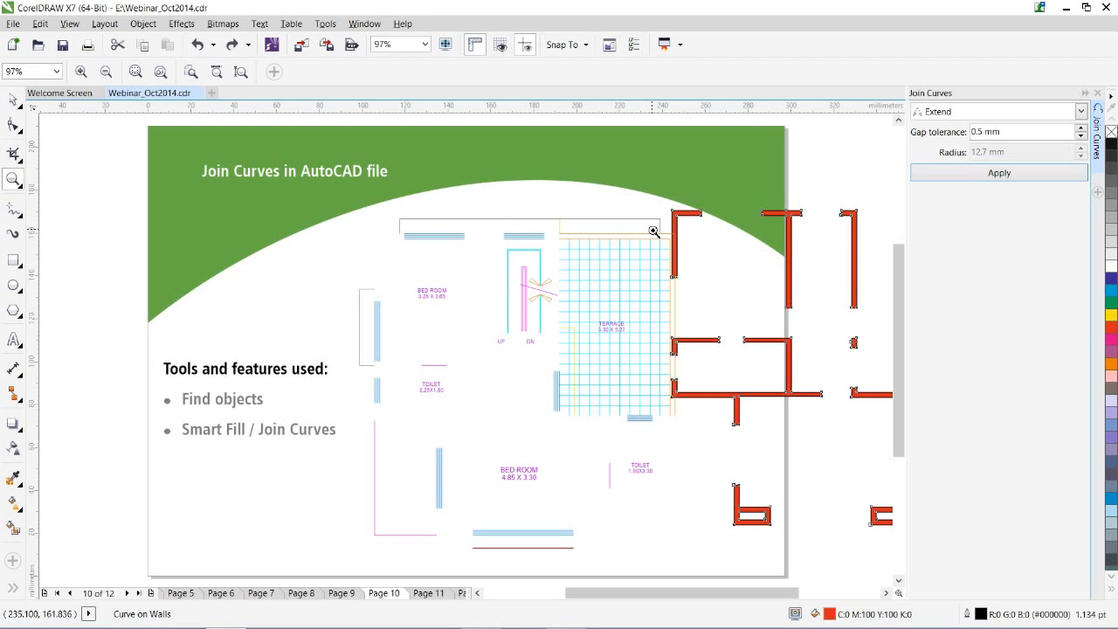
key(ctrl+z)
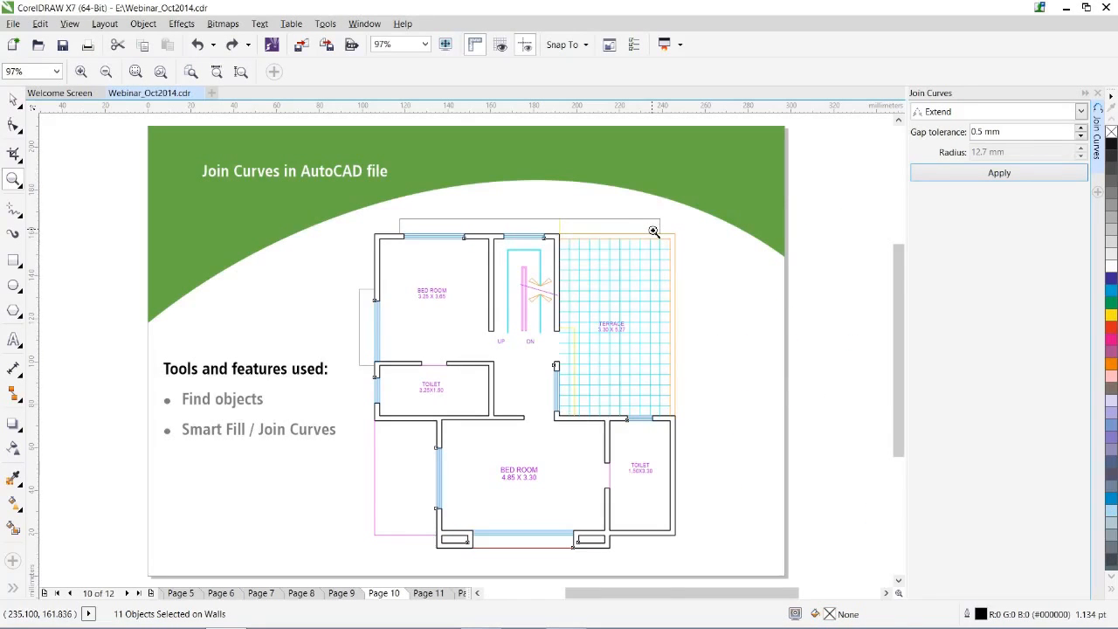
Set up a Find Objects search matching a vertical cyan grid line in the terrace.
drag(528, 225, 709, 476)
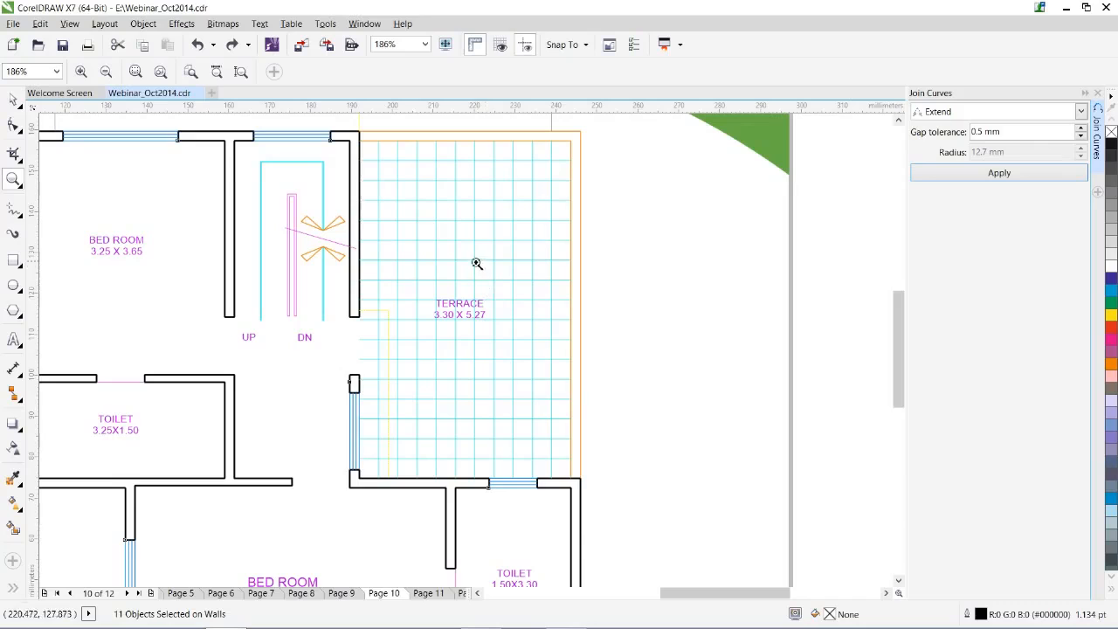
click(13, 99)
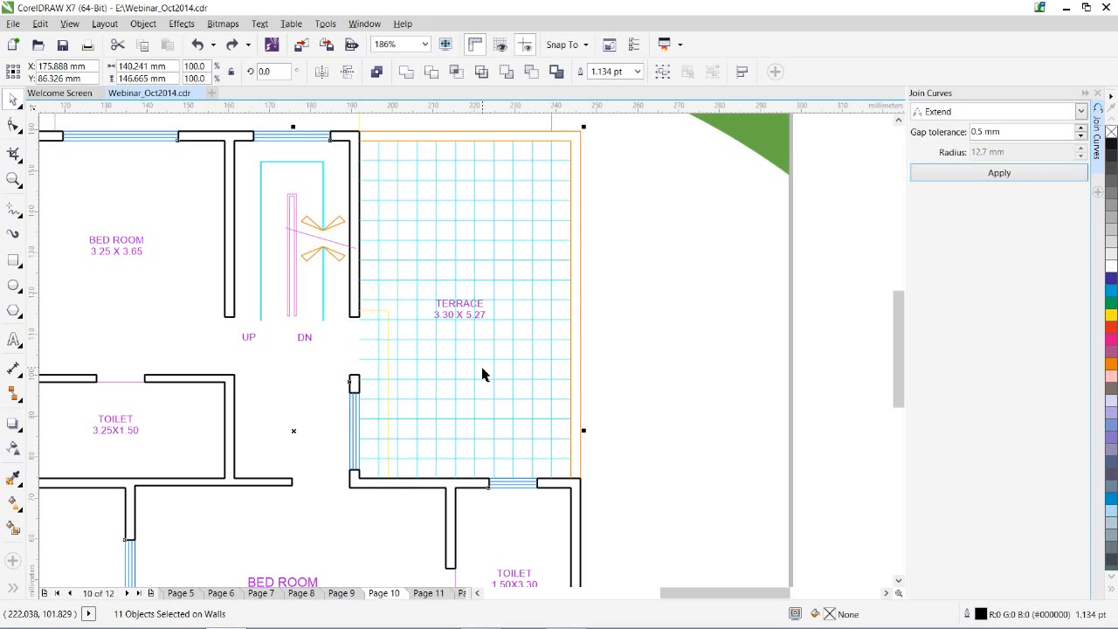
click(438, 252)
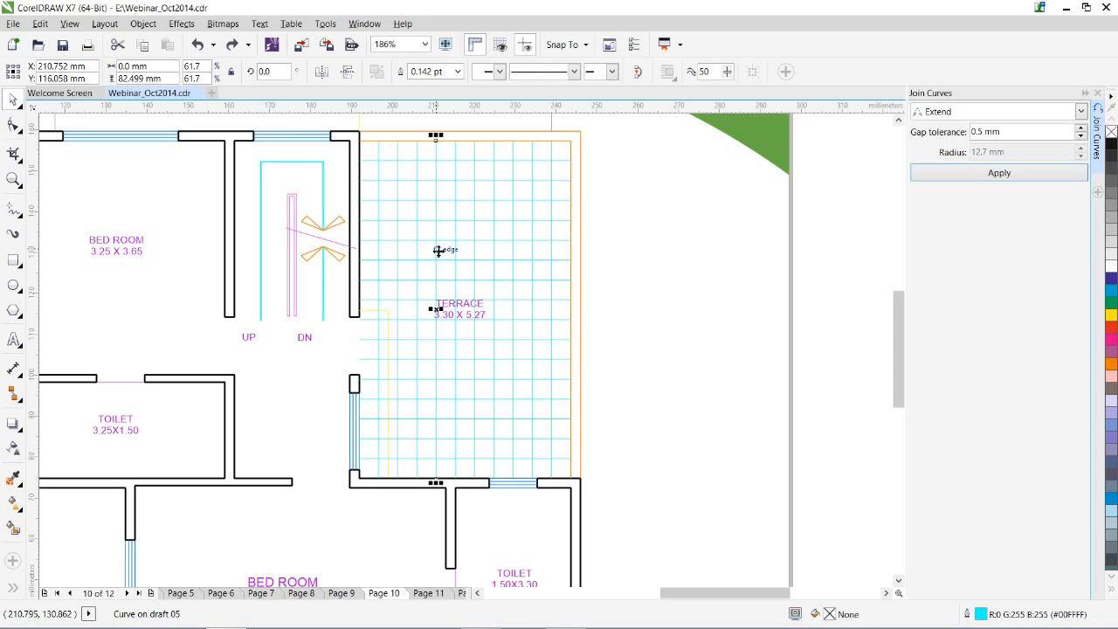
click(41, 23)
mouse_move(91, 299)
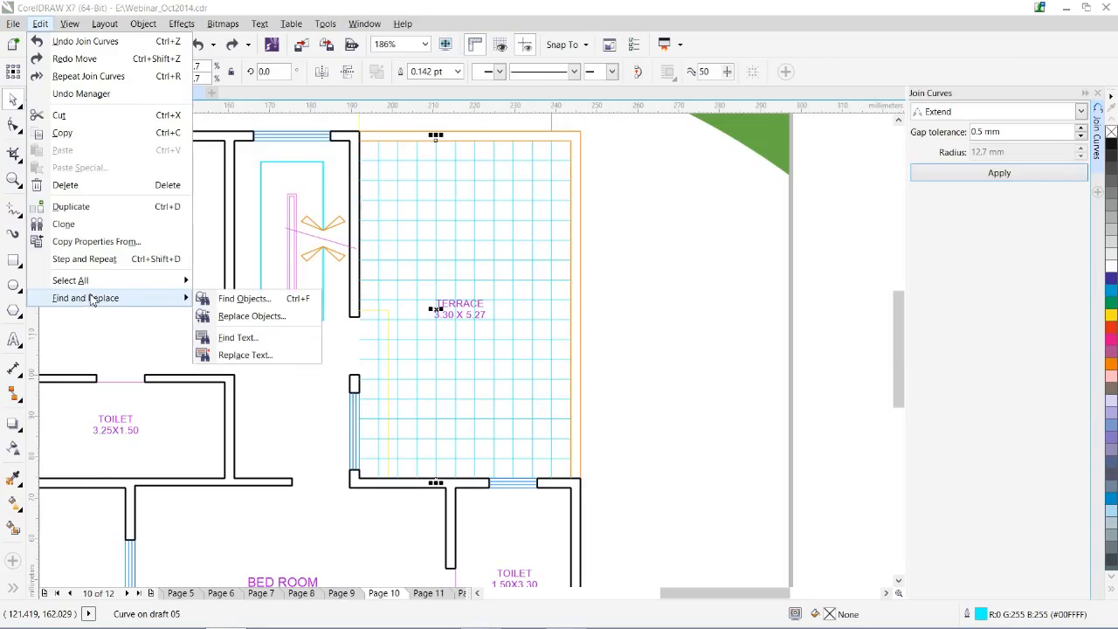
click(255, 299)
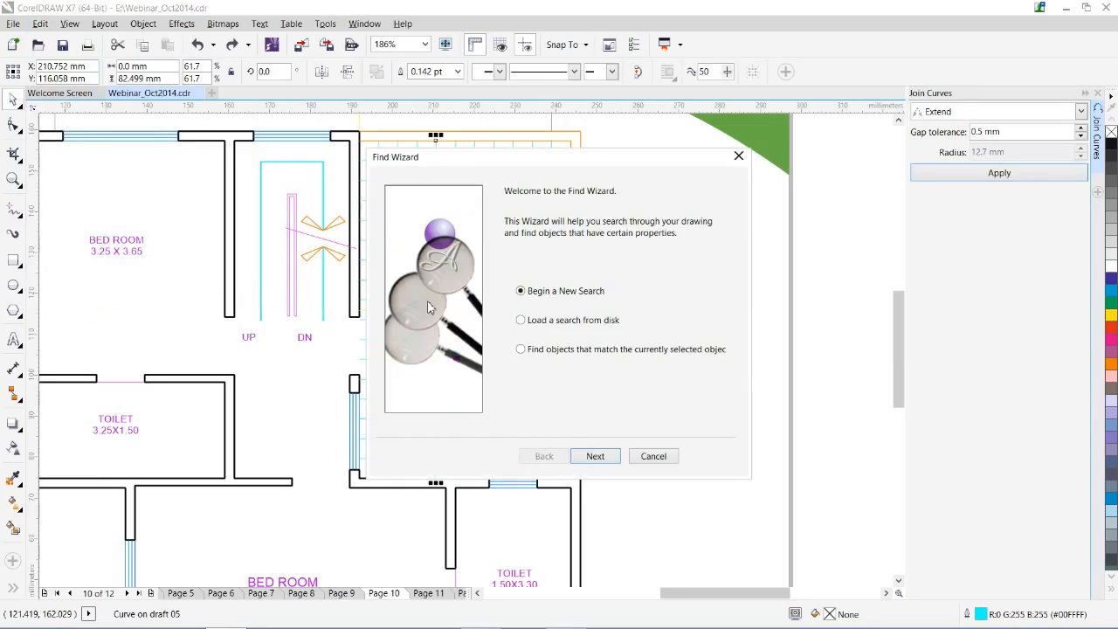
click(534, 353)
click(596, 457)
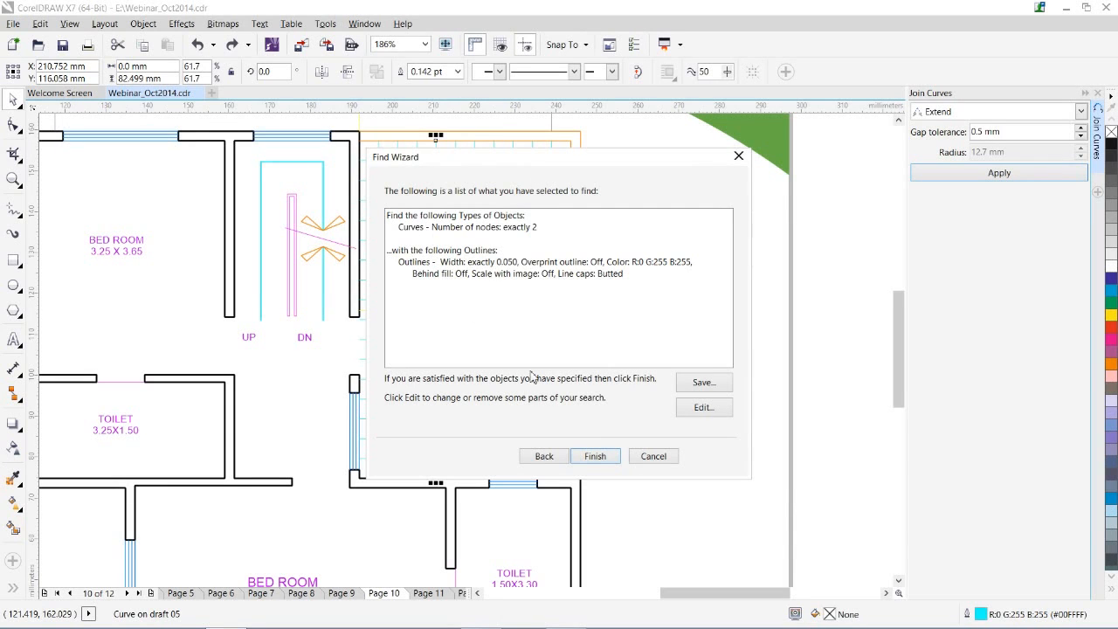
Finish the search with its matching criteria, select all matching cyan lines and close the search.
click(595, 456)
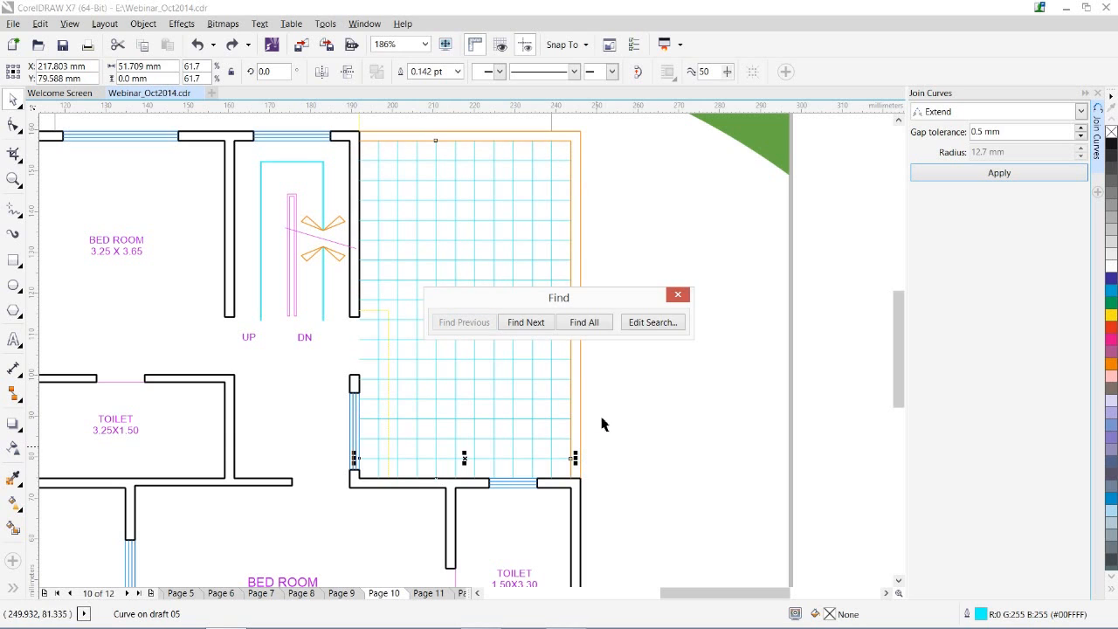
click(593, 323)
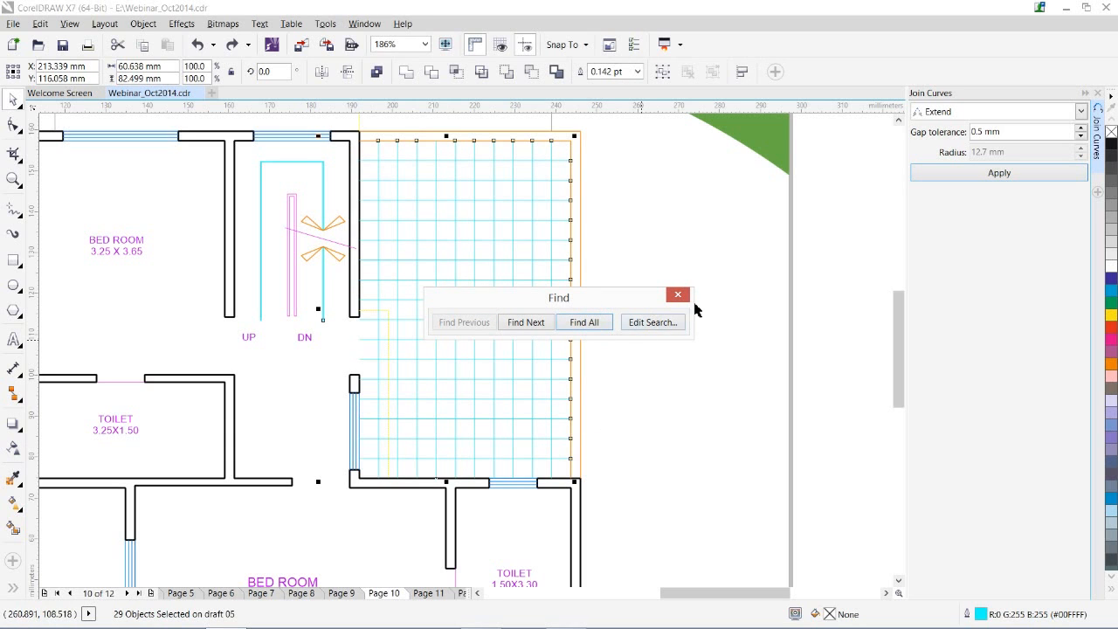
click(679, 297)
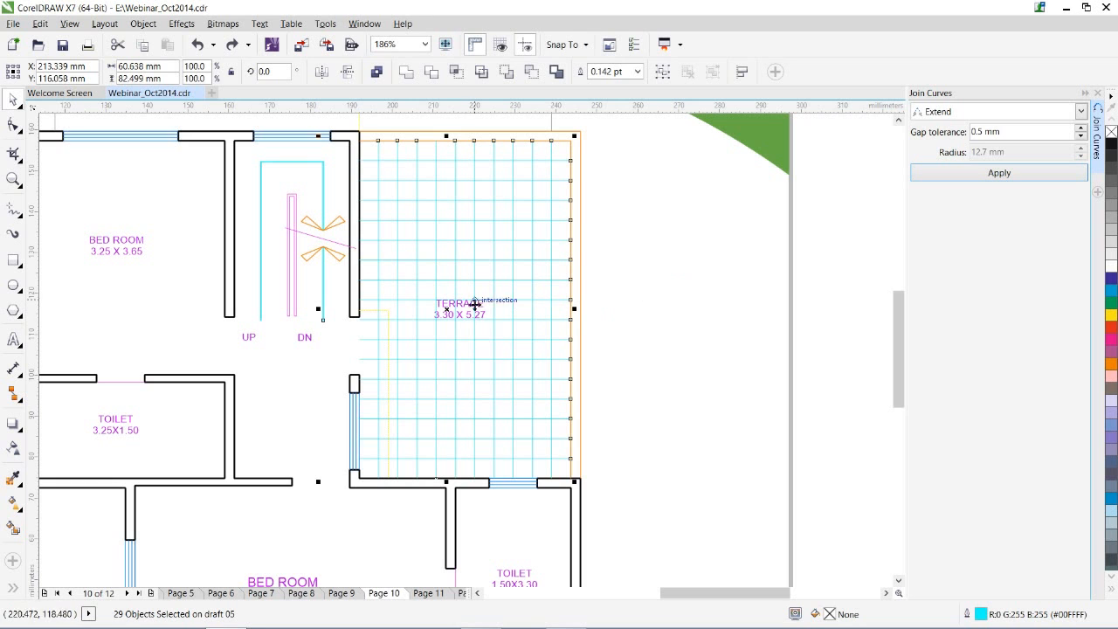
Move the found cyan lines to the right of the plan and undo the move.
drag(444, 310, 740, 324)
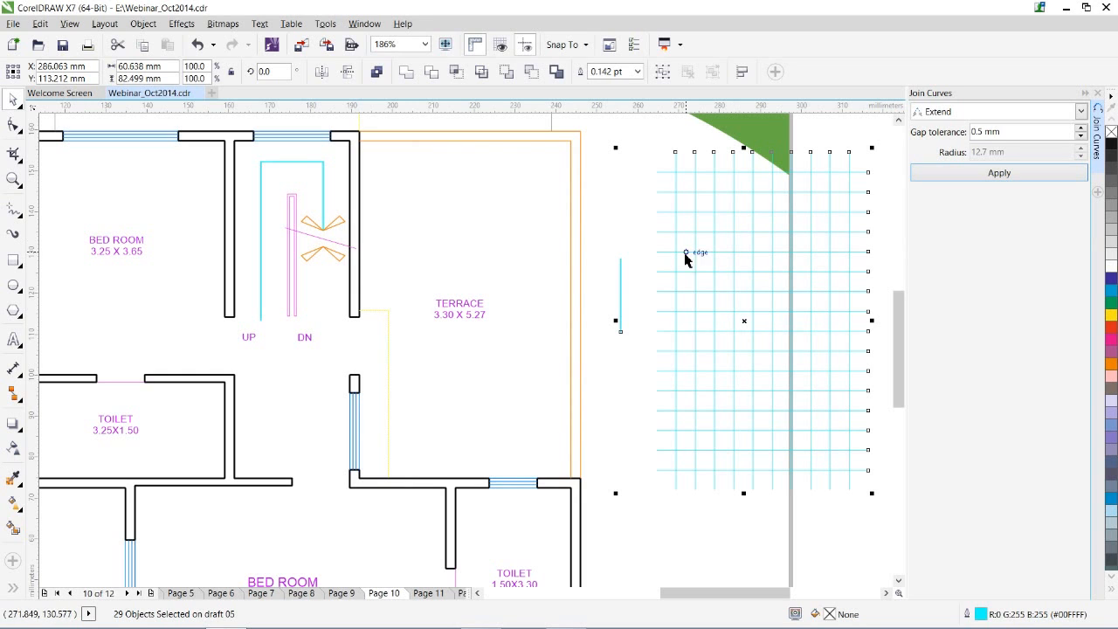
key(ctrl+z)
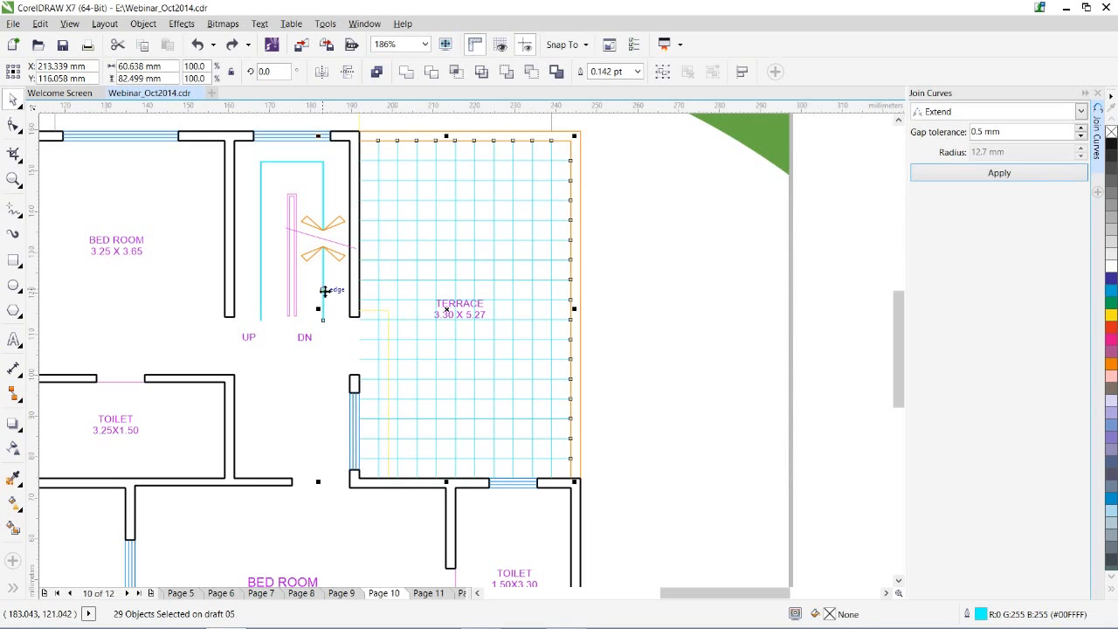
Exclude staircase lines from the selection, test it with a move that is undone, and delete the selected terrace grid lines.
shift+click(323, 290)
shift+click(323, 297)
drag(456, 313, 585, 317)
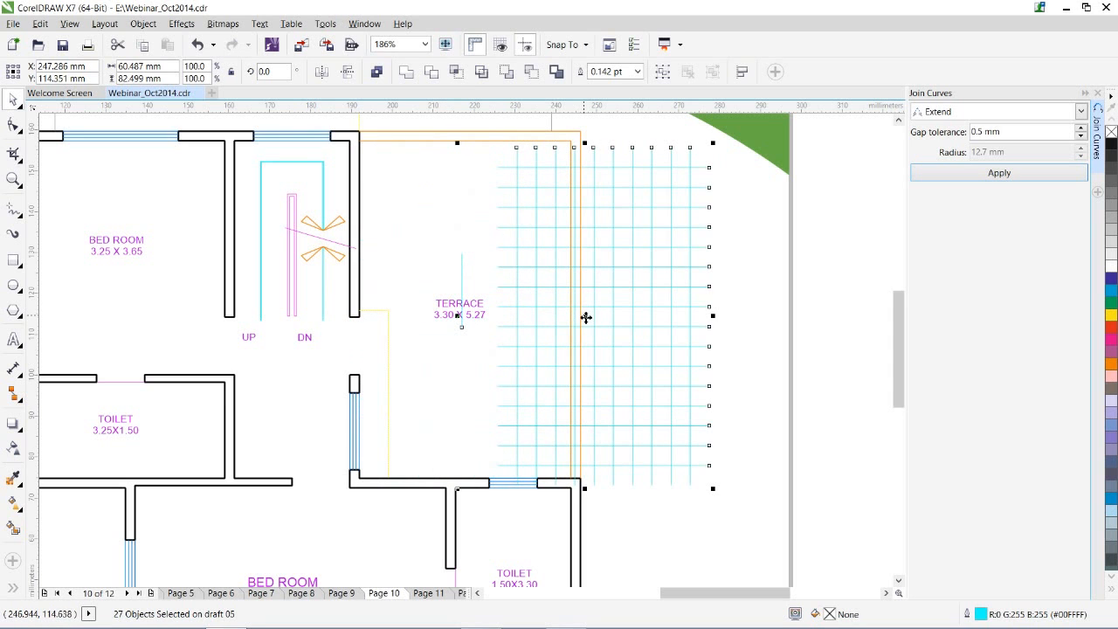
key(ctrl+z)
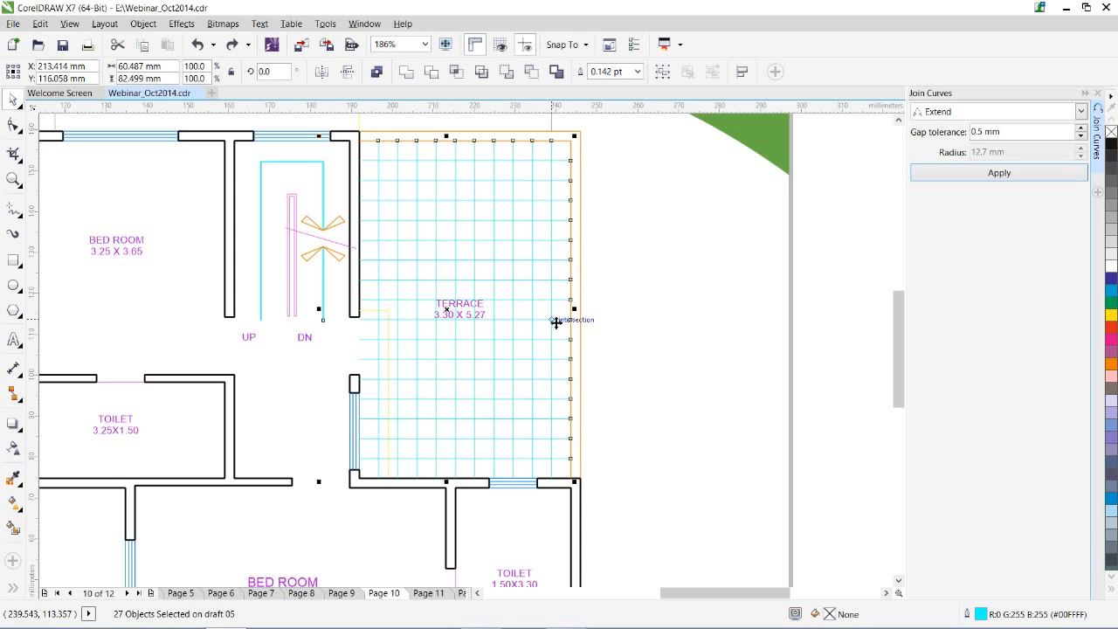
key(Delete)
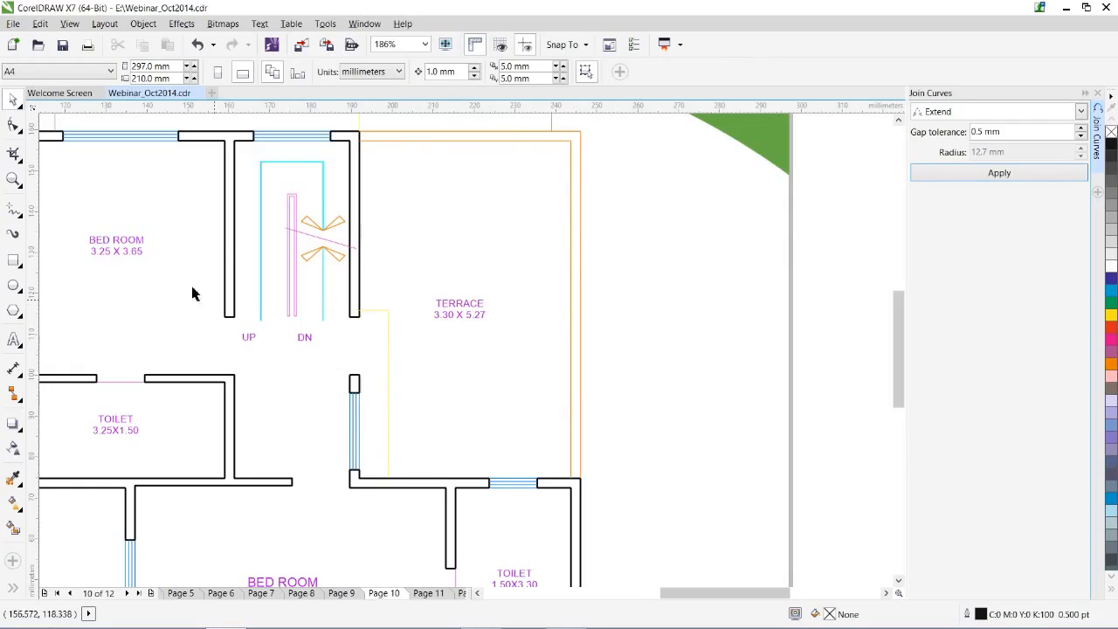
click(15, 181)
key(shift+F4)
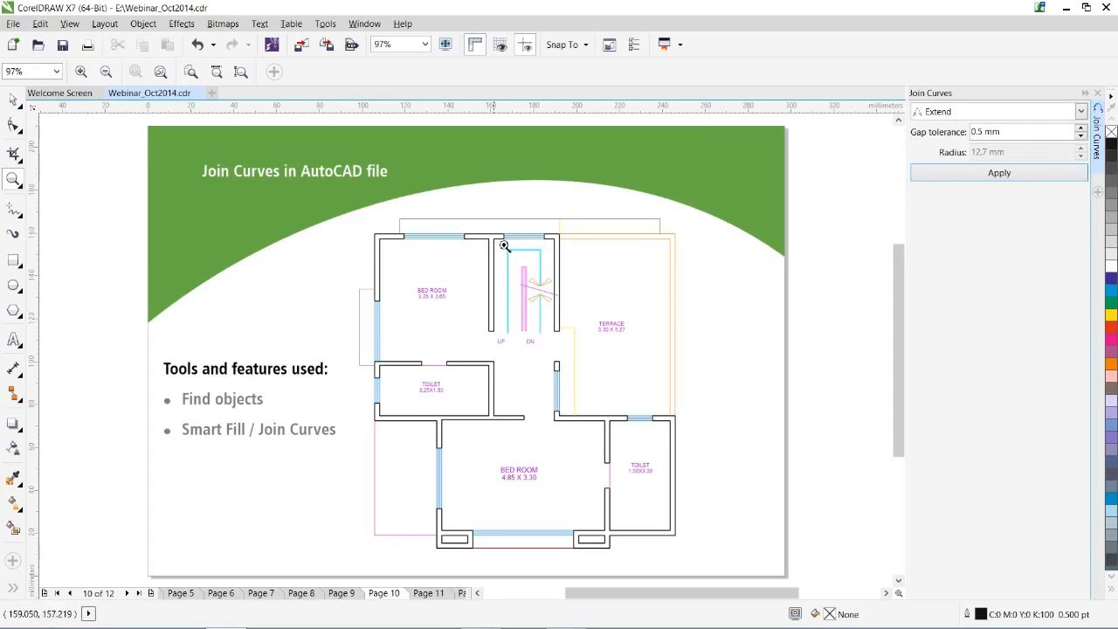
Add the artistic text "Chocolate" in the empty area below the features list on page 11.
mouse_move(435, 627)
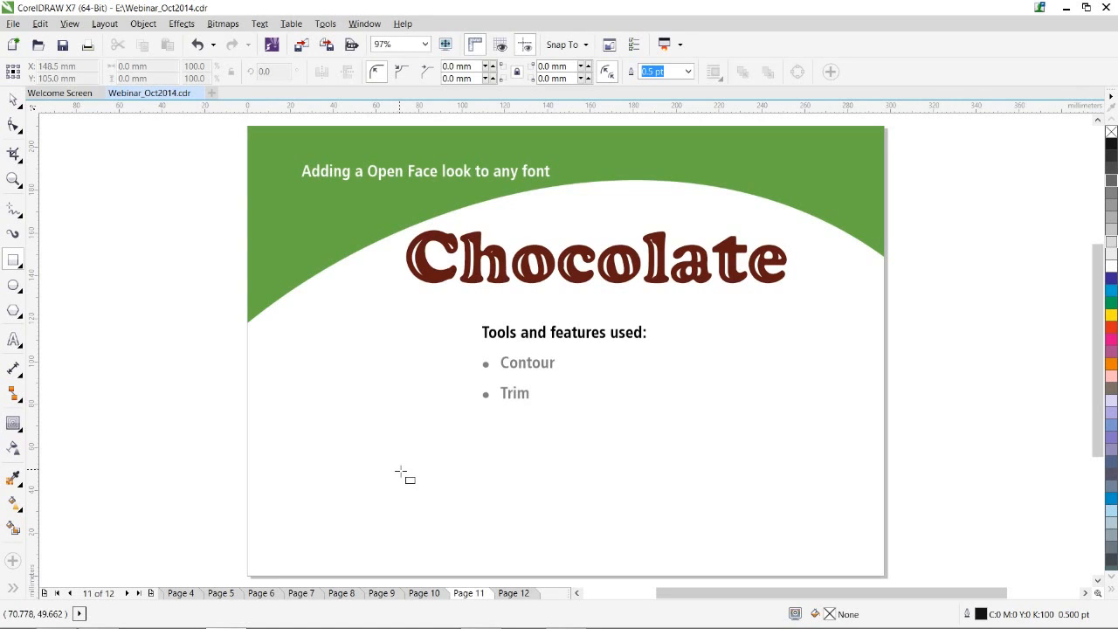
click(13, 339)
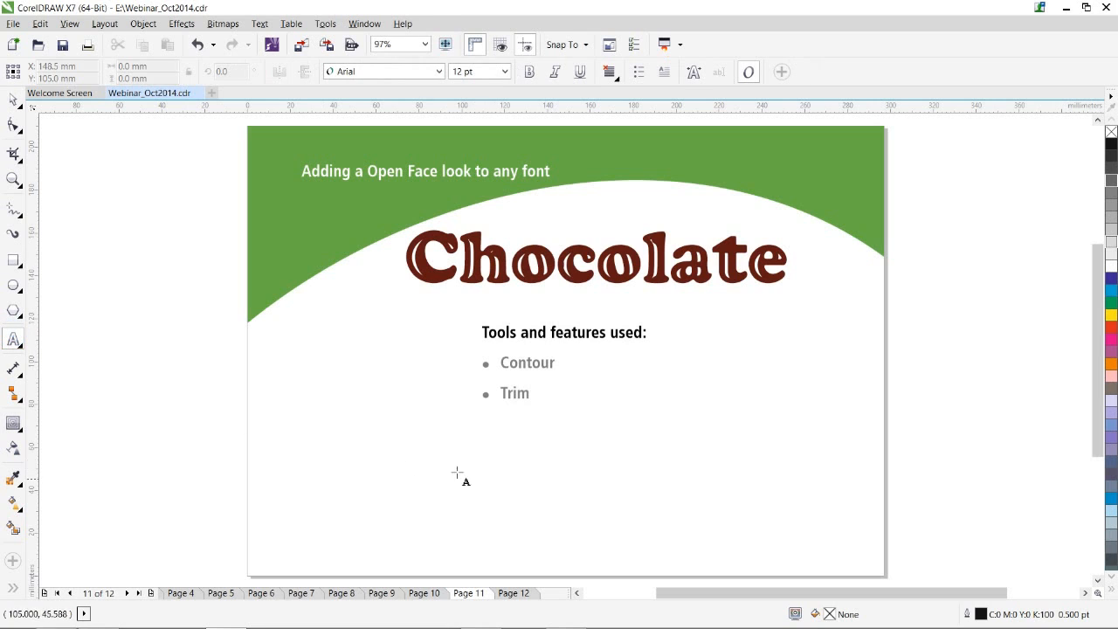
click(419, 455)
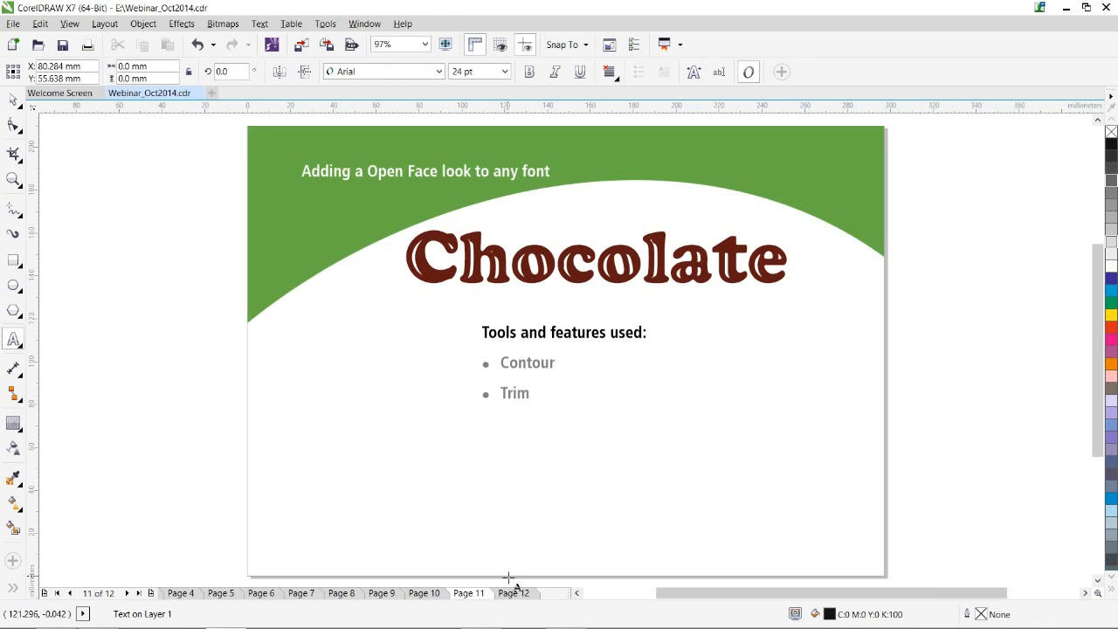
text(Chocol)
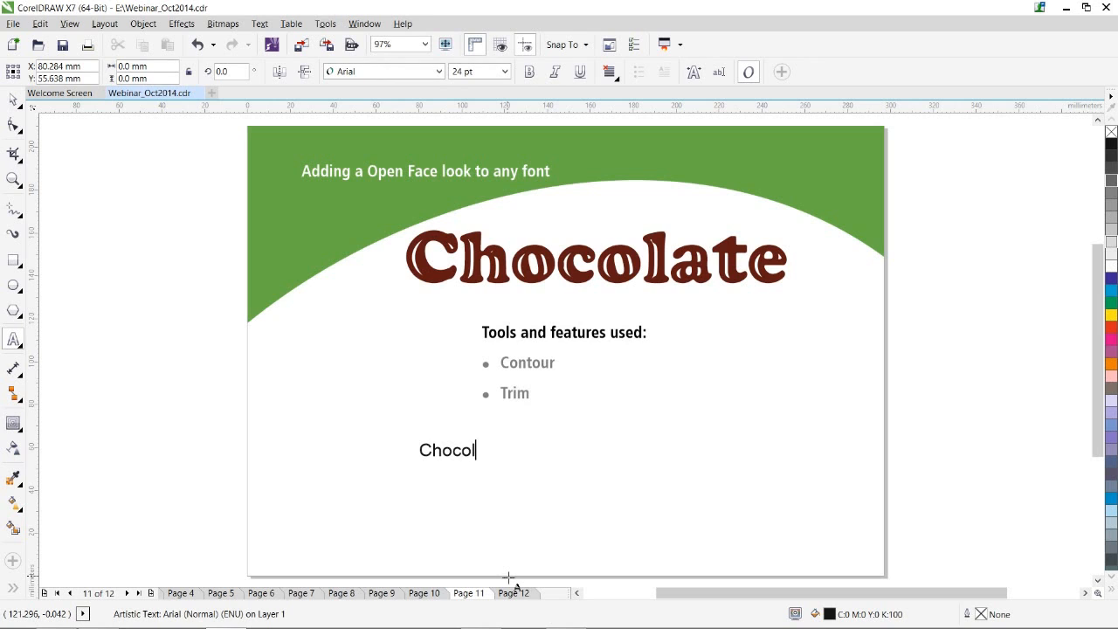
text(ate)
key(Escape)
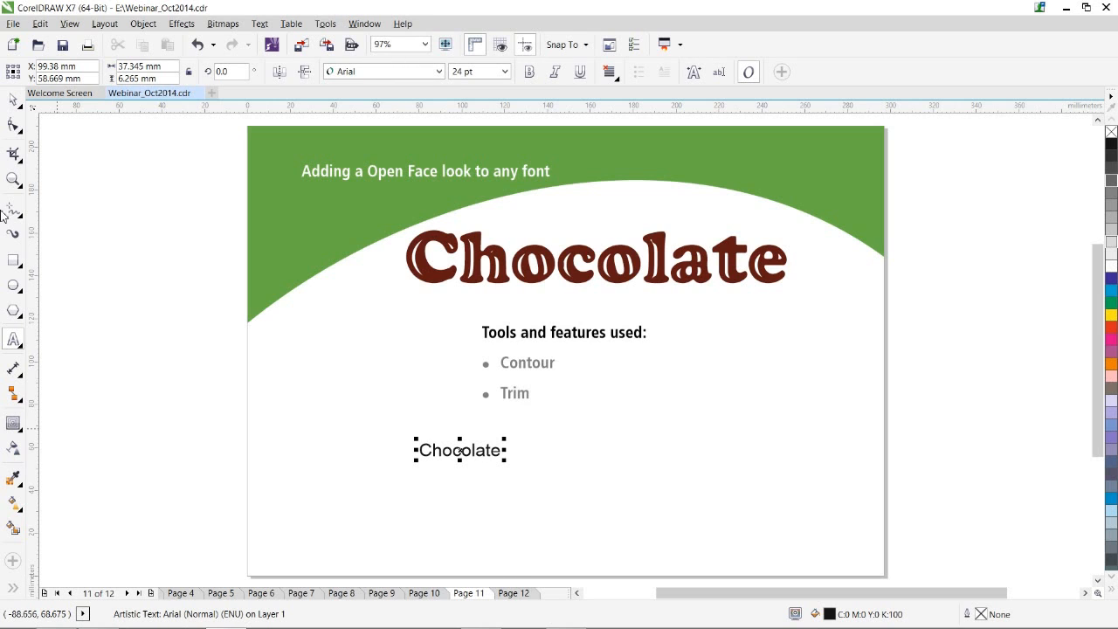
Enlarge the new "Chocolate" text to about 98 pt, set its font to Cooper Black and move it just below the features list.
click(12, 103)
drag(505, 461, 765, 528)
click(438, 70)
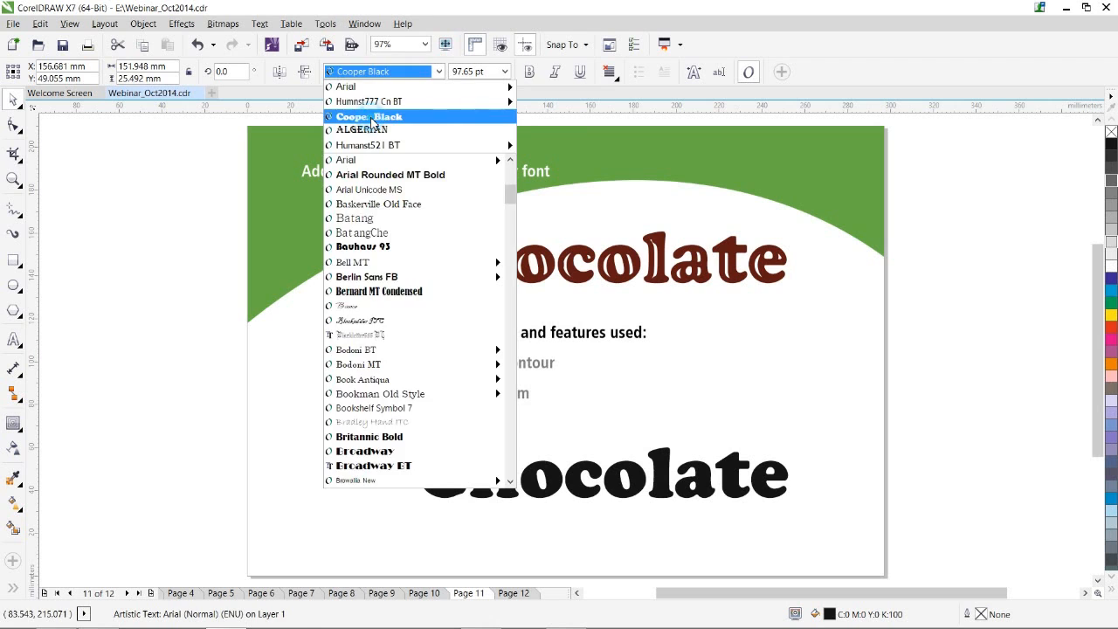
click(371, 119)
drag(490, 469, 461, 449)
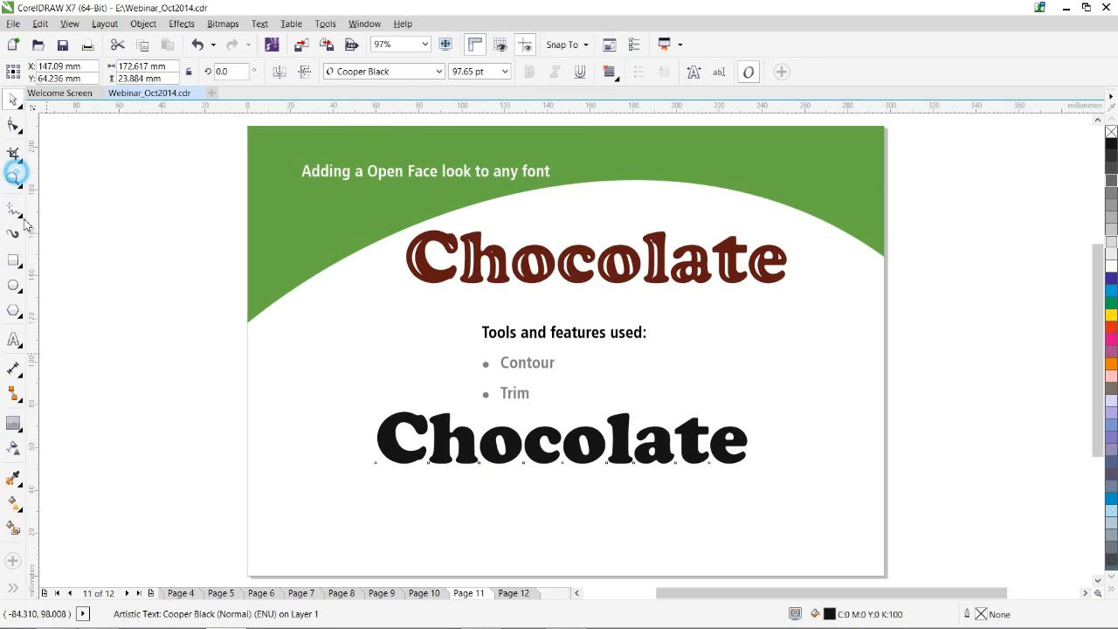
Apply a one-step inside contour of about 2.3 mm to the black "Chocolate" text and set the contour fill to white.
click(13, 179)
drag(368, 405, 784, 490)
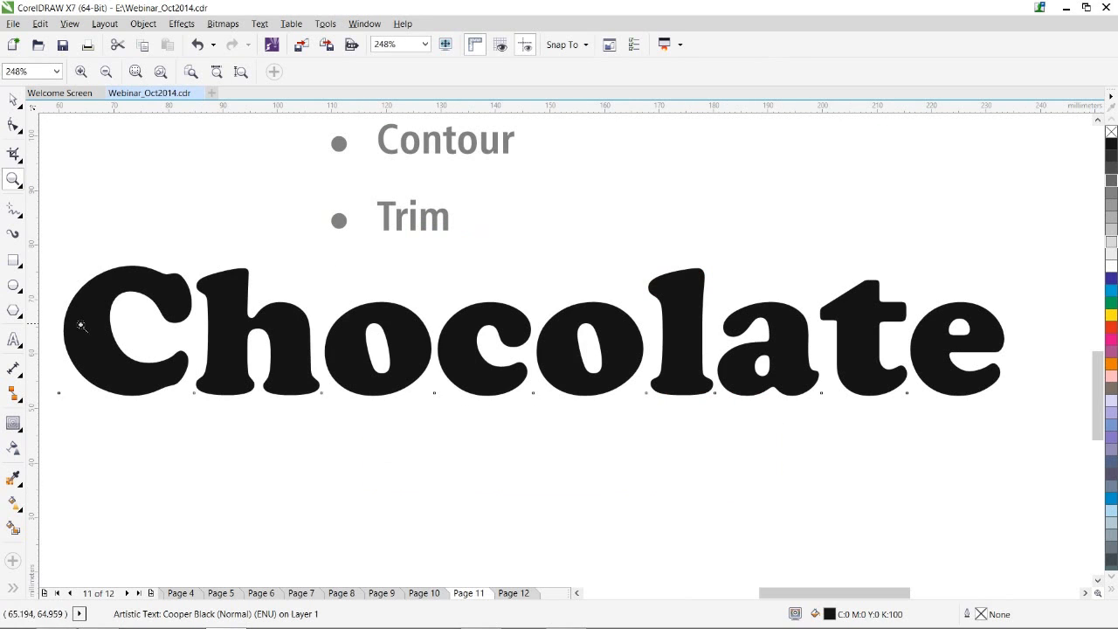
click(13, 425)
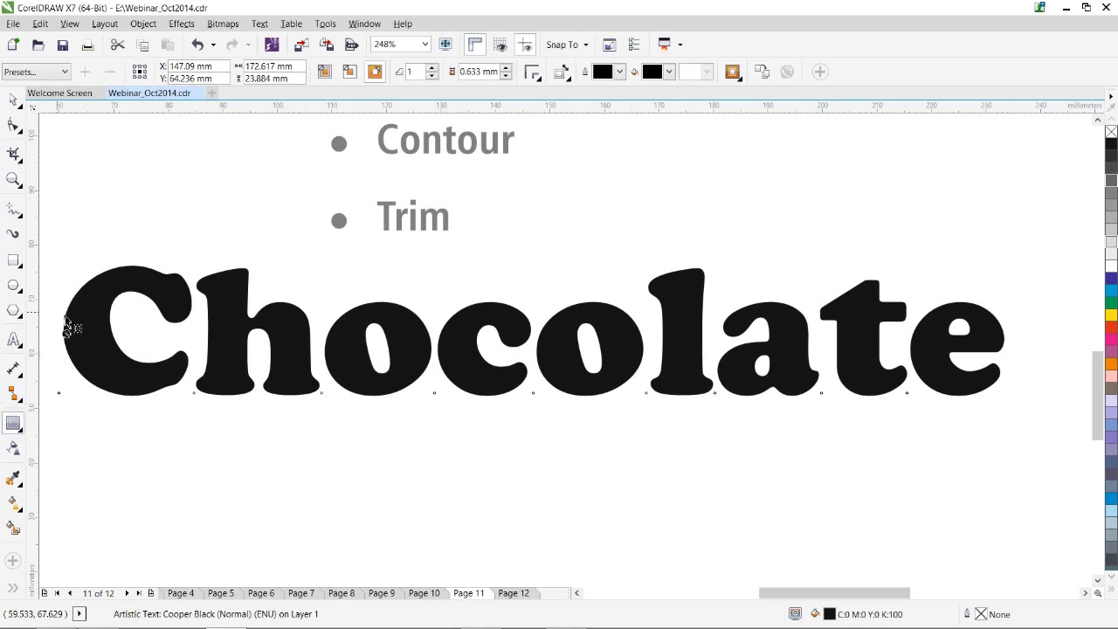
drag(68, 325, 76, 328)
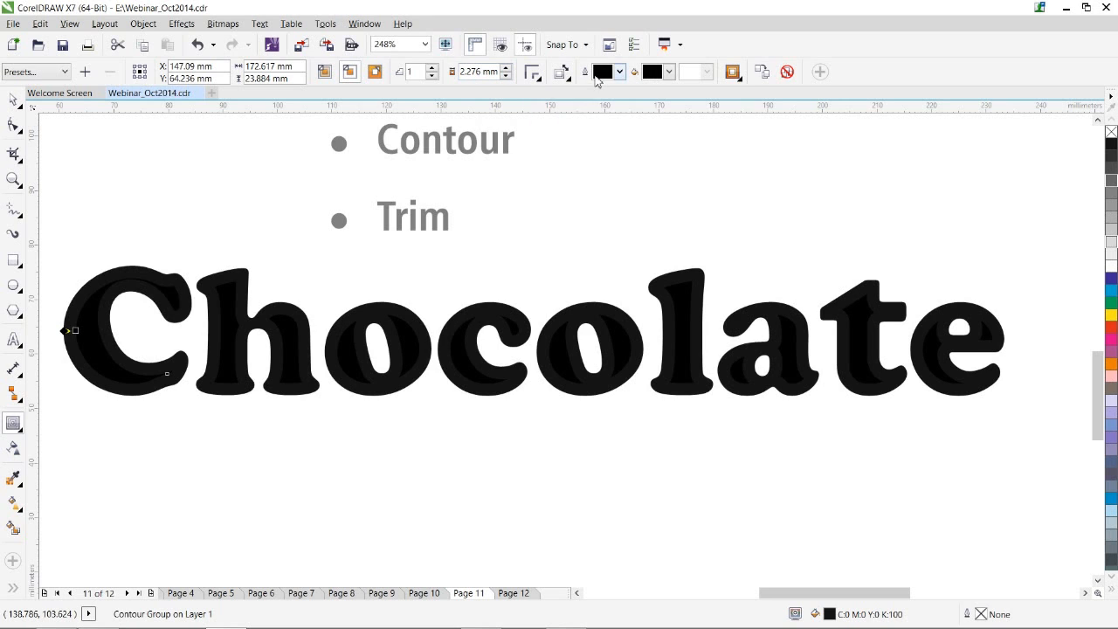
click(670, 73)
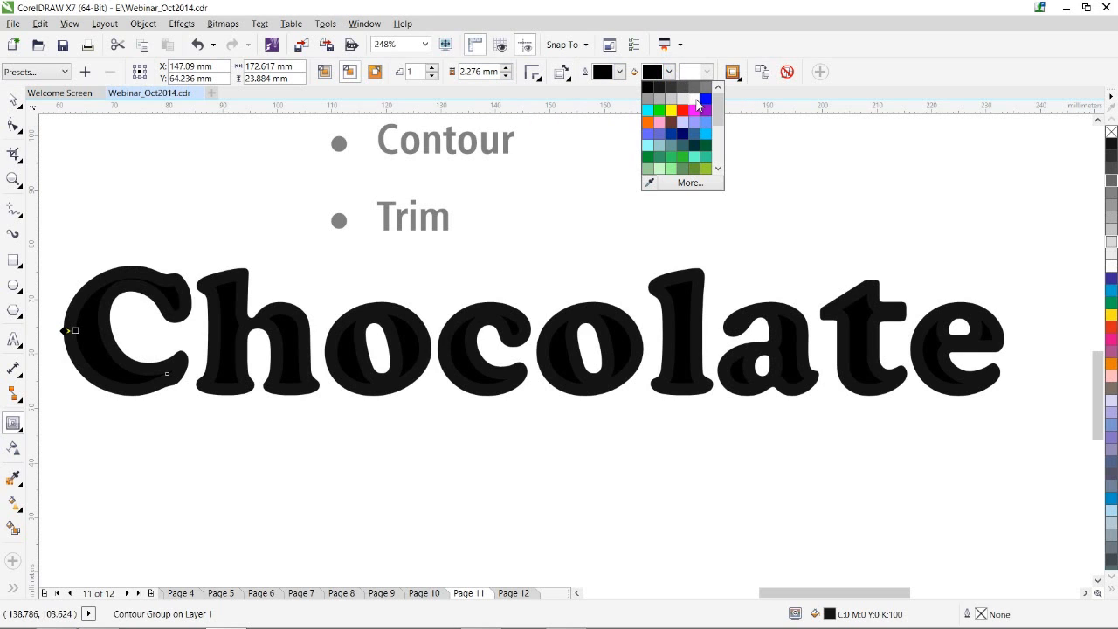
click(696, 99)
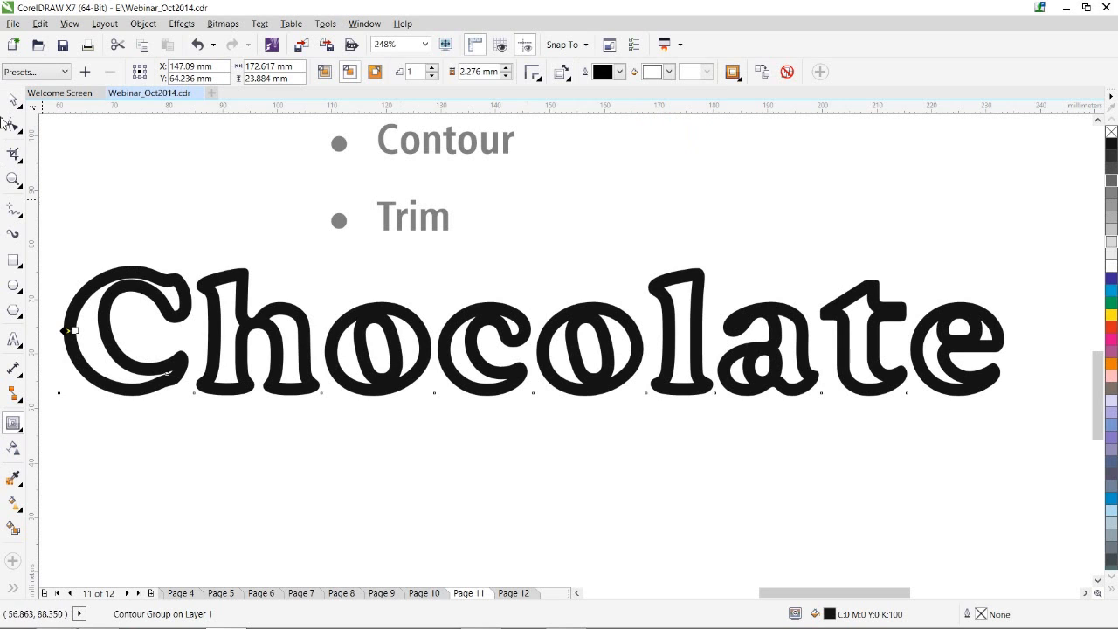
Break the contour group apart into the black lettering and the white inner contour.
click(13, 99)
click(125, 191)
click(87, 325)
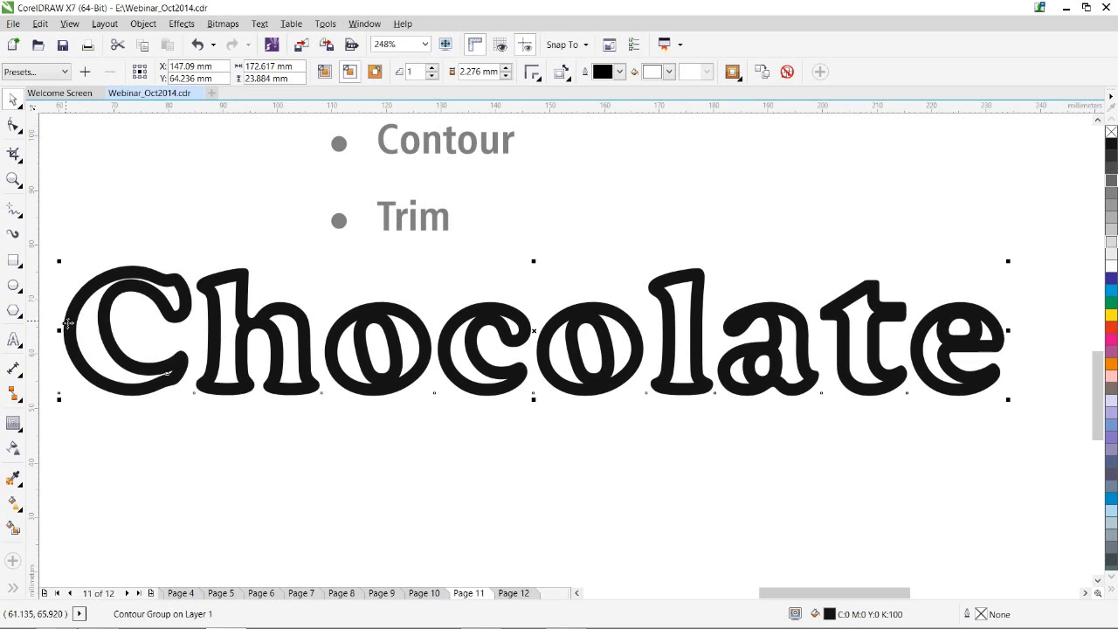
click(100, 257)
click(91, 310)
click(144, 23)
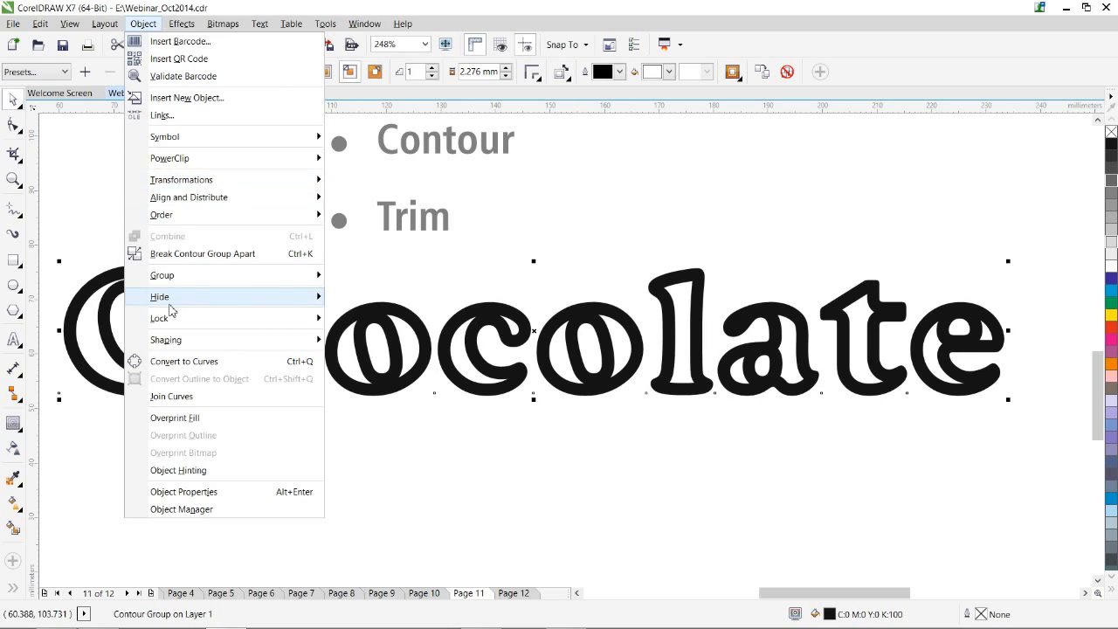
click(208, 254)
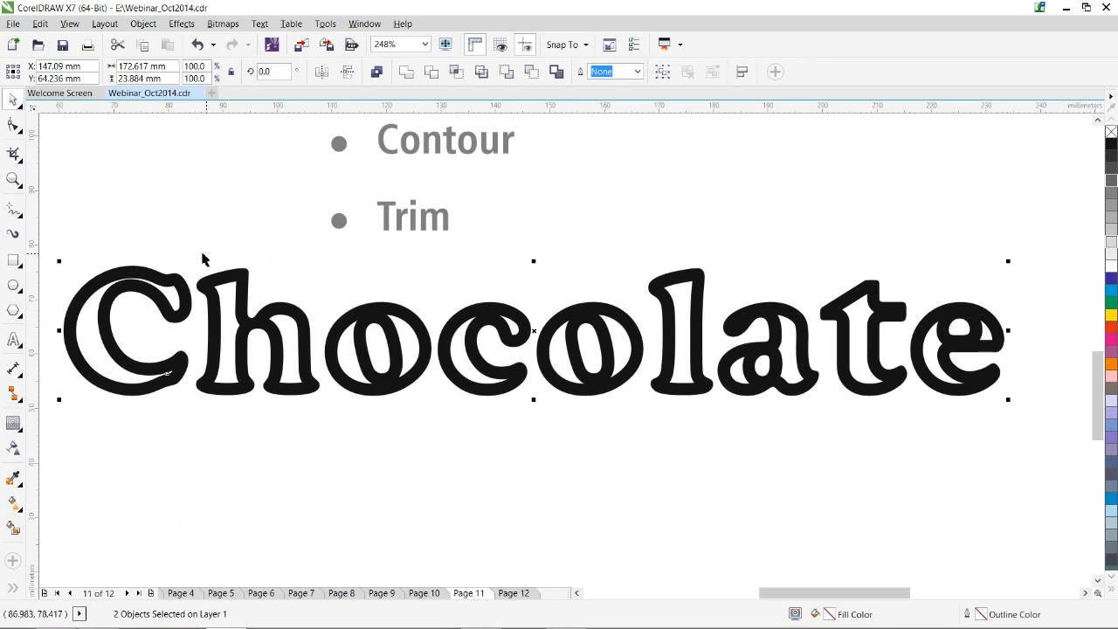
Move the white inner contour up and to the right off the black lettering and undo the move.
click(93, 316)
drag(95, 310, 109, 279)
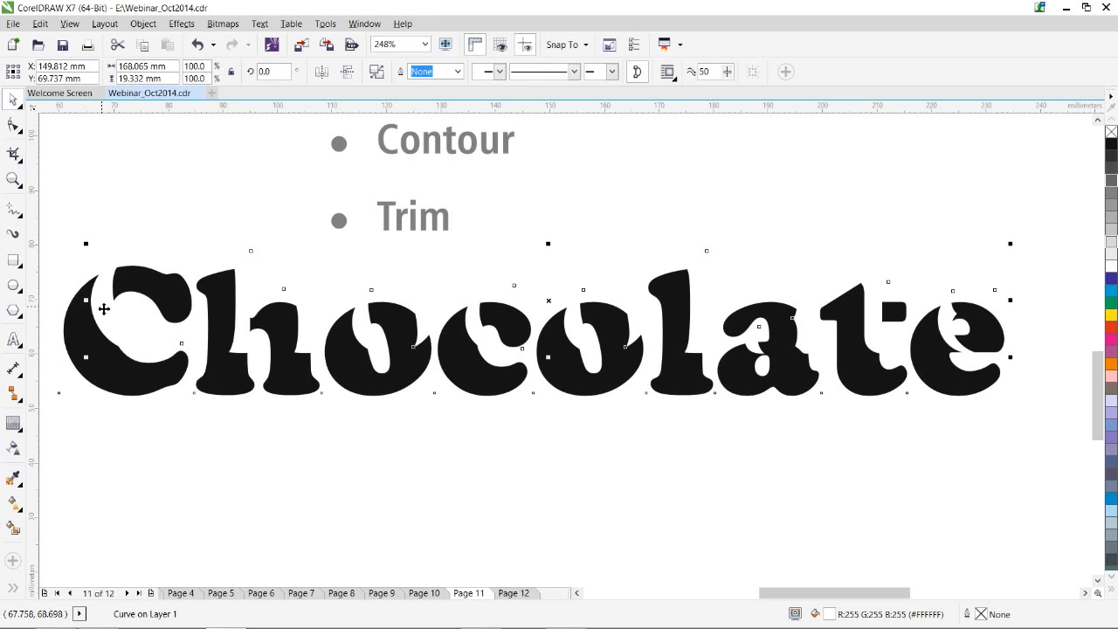
key(ctrl+z)
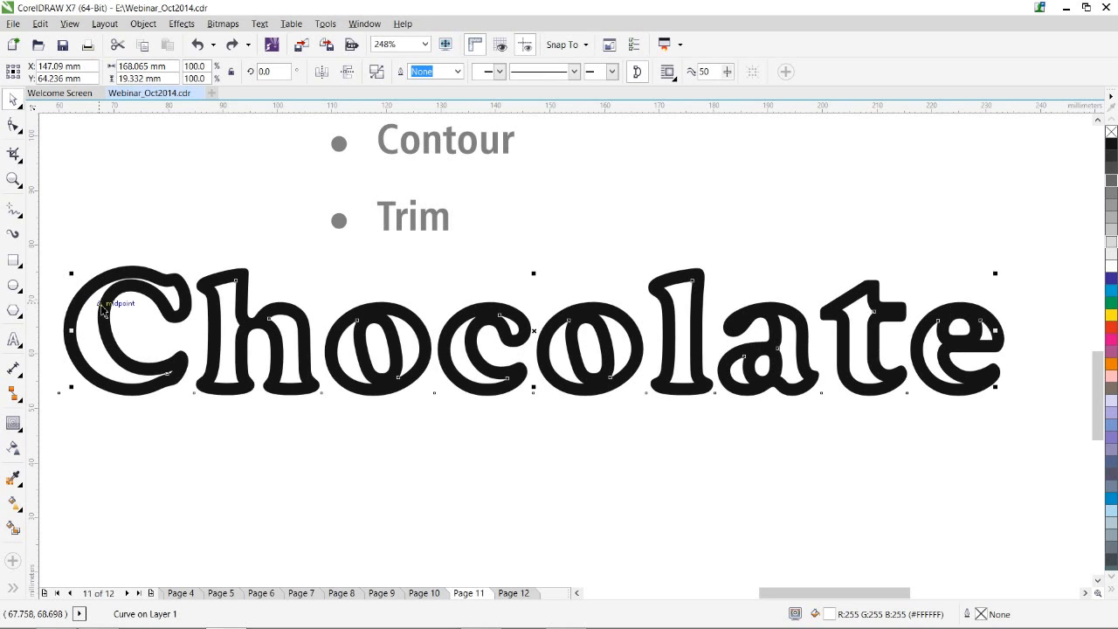
Duplicate the black lettering about 4.3 mm to its right and fill the copy with red.
click(87, 256)
click(84, 295)
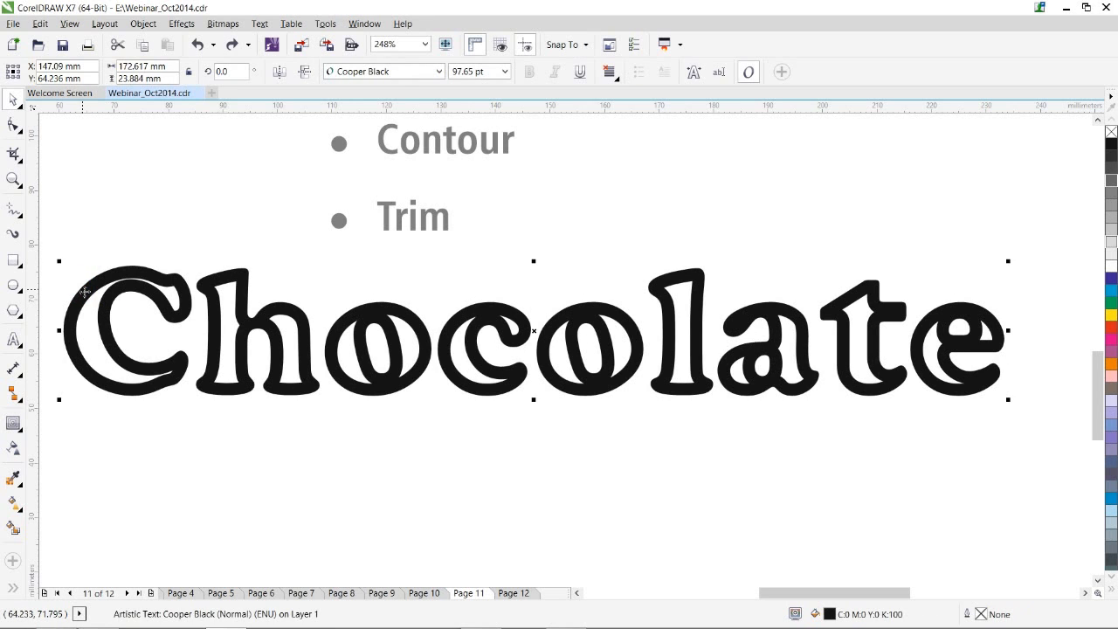
key(Delete)
drag(85, 293, 106, 293)
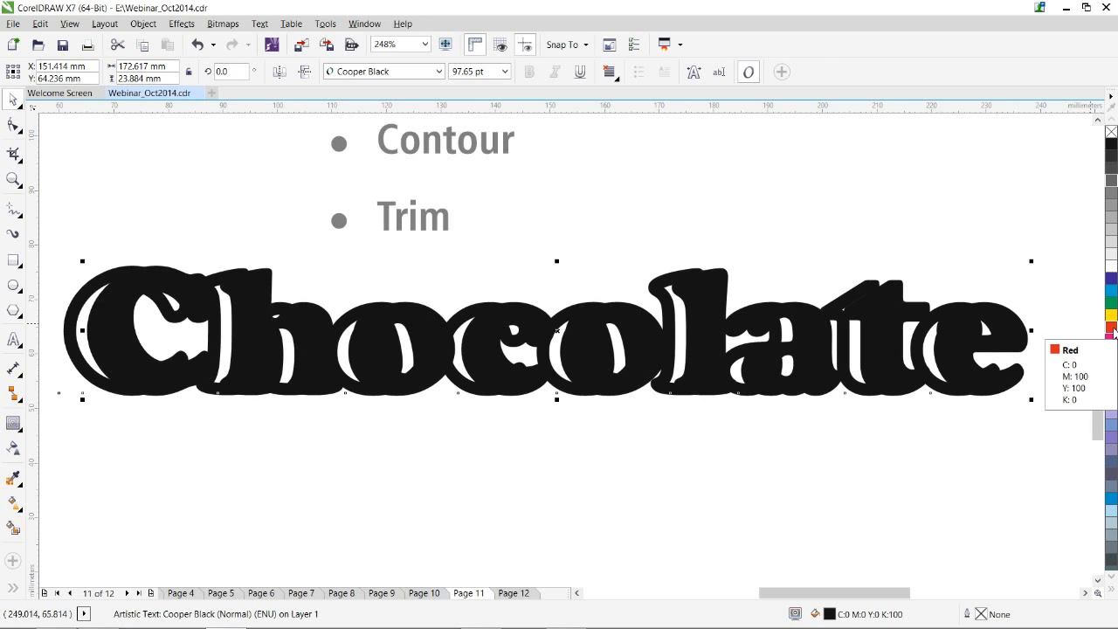
click(1112, 328)
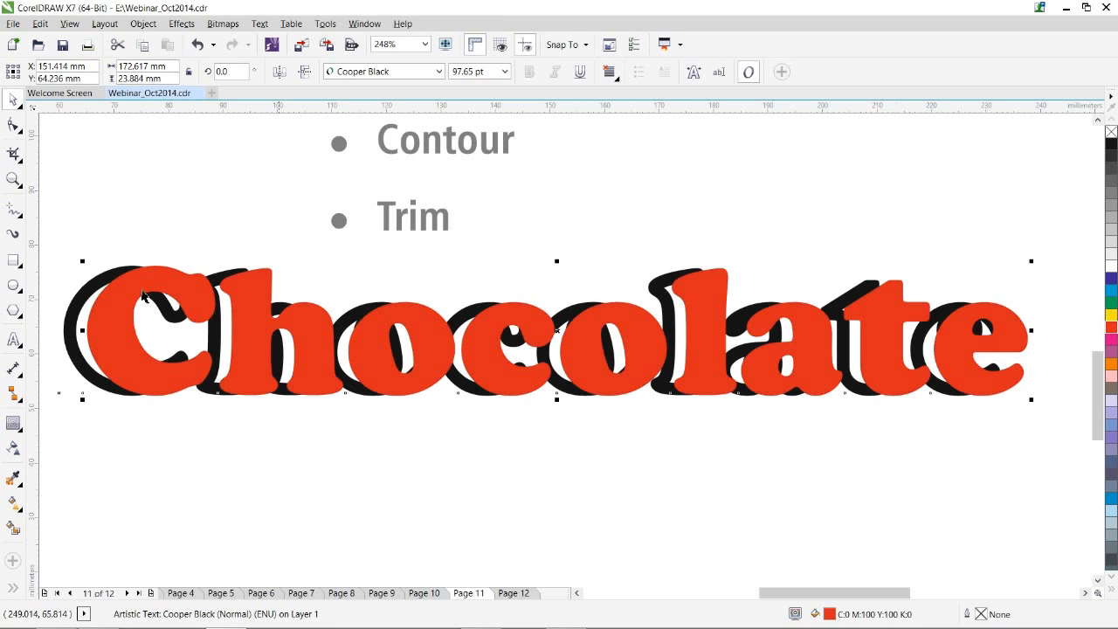
Check the black lettering and white contour as separate objects, and shift the red copy about 0.5 mm to the left.
click(140, 245)
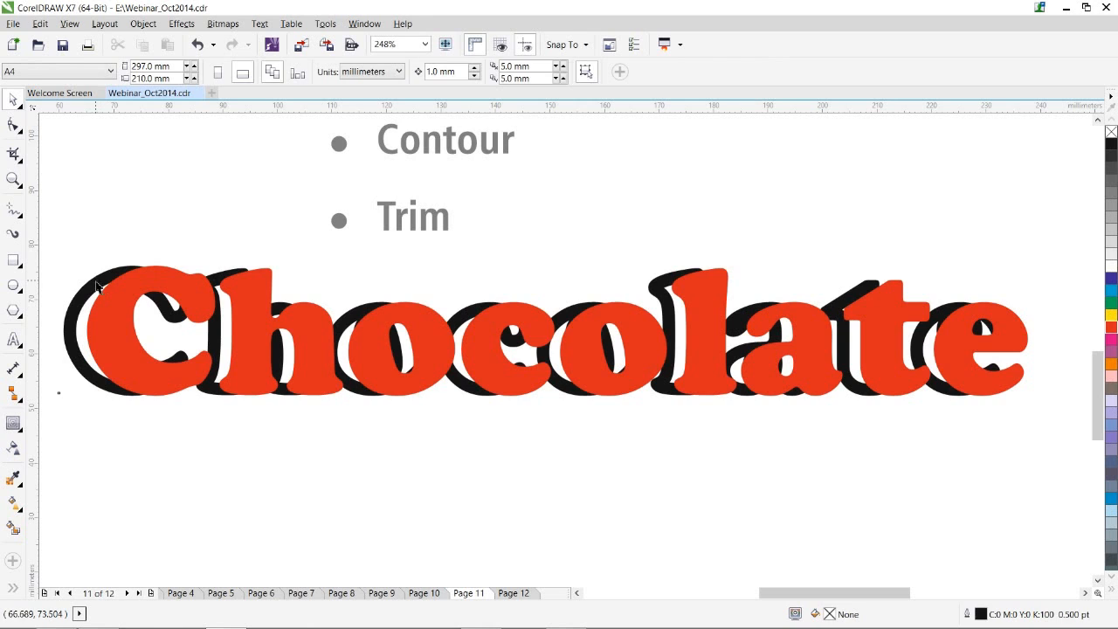
click(102, 287)
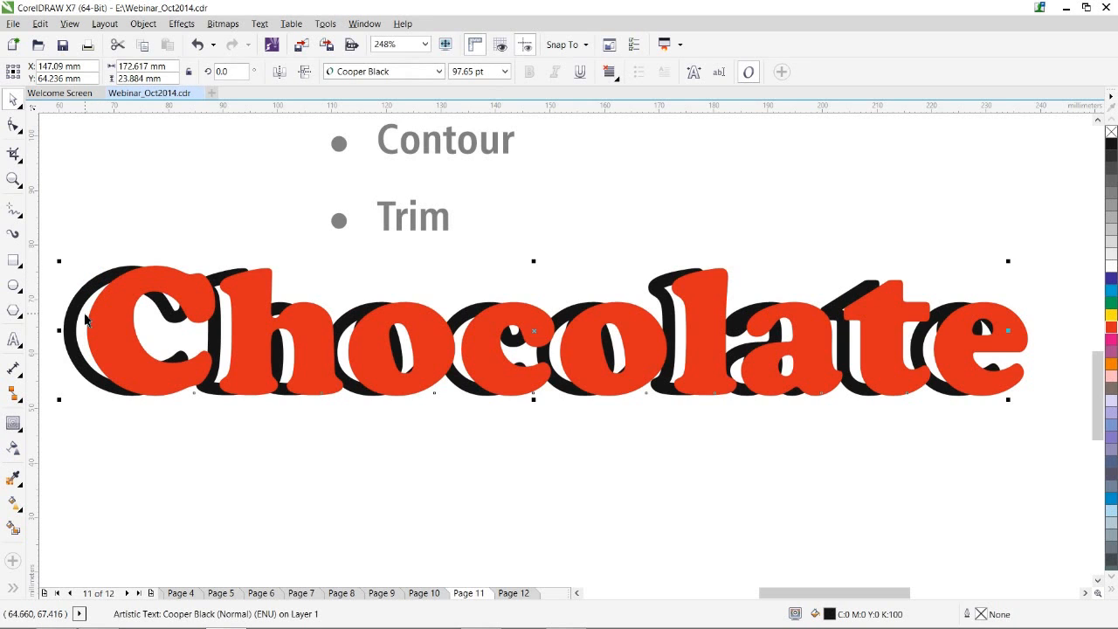
click(85, 320)
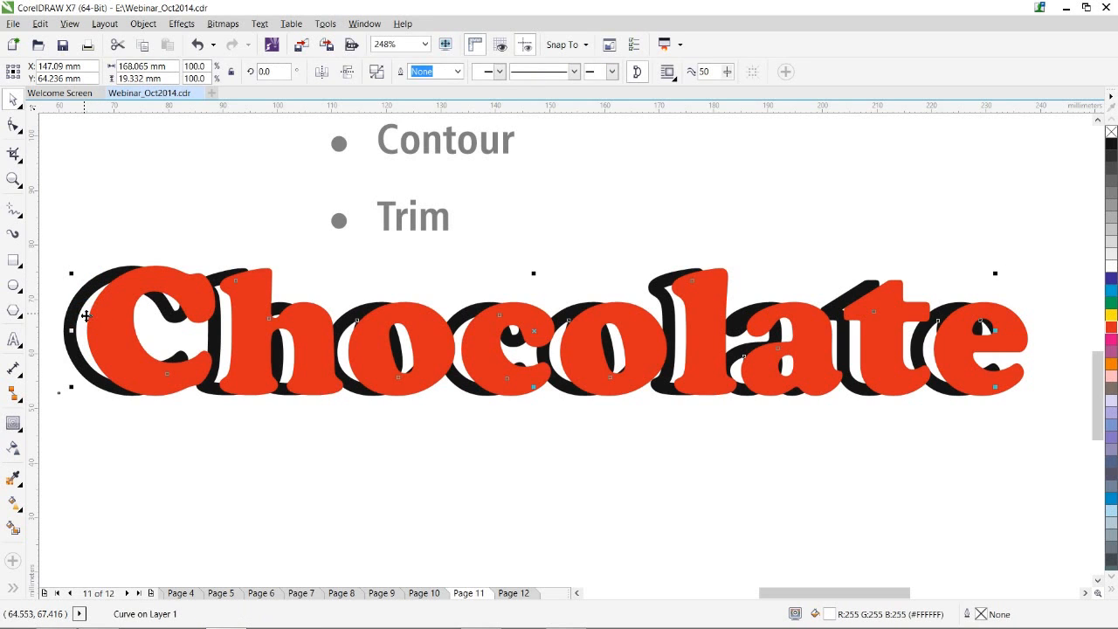
click(115, 307)
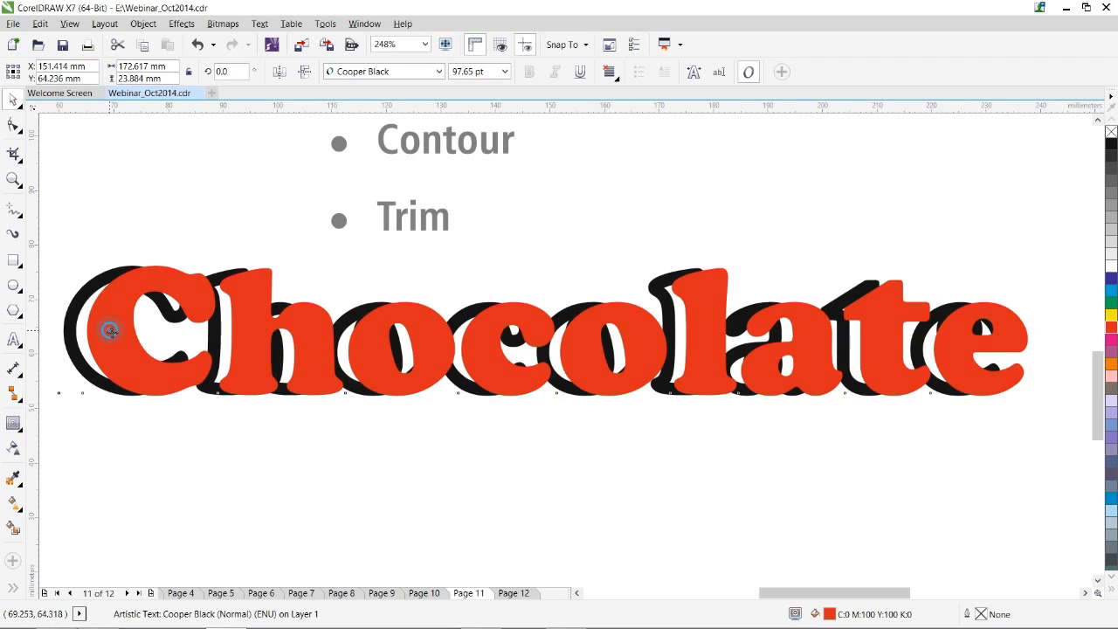
drag(110, 327, 109, 333)
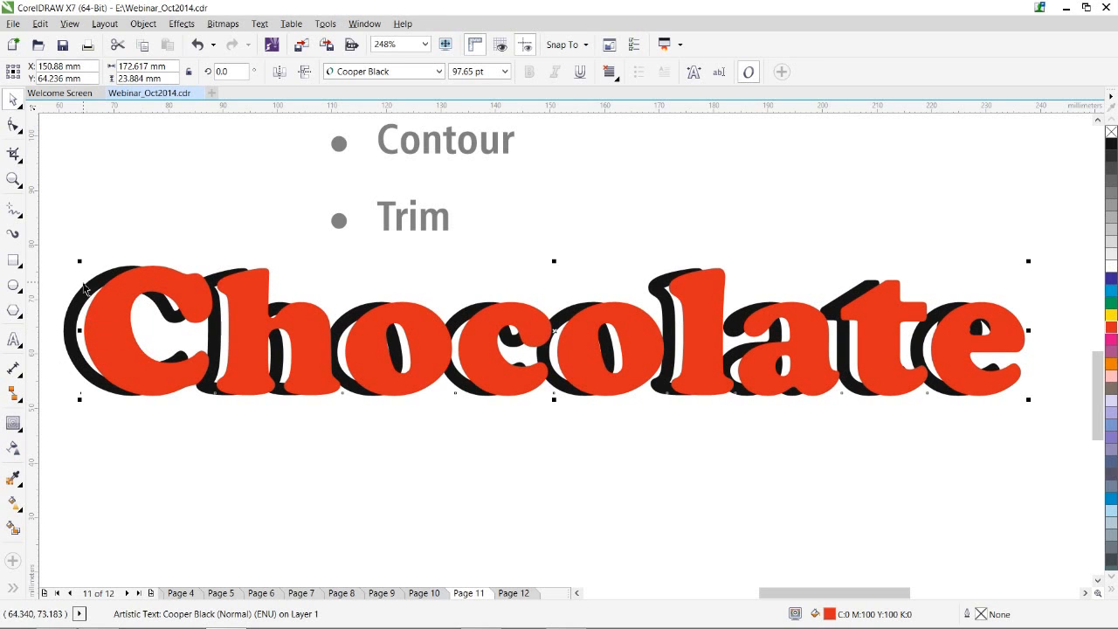
Trim the white inner contour with the red lettering copy and delete the red copy.
click(168, 225)
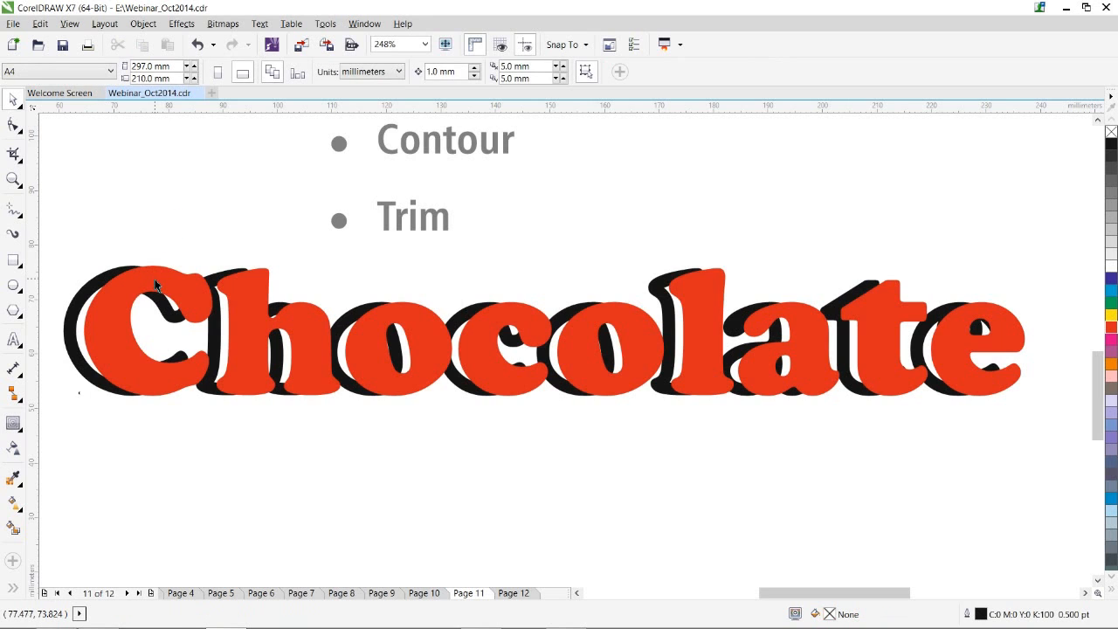
click(155, 284)
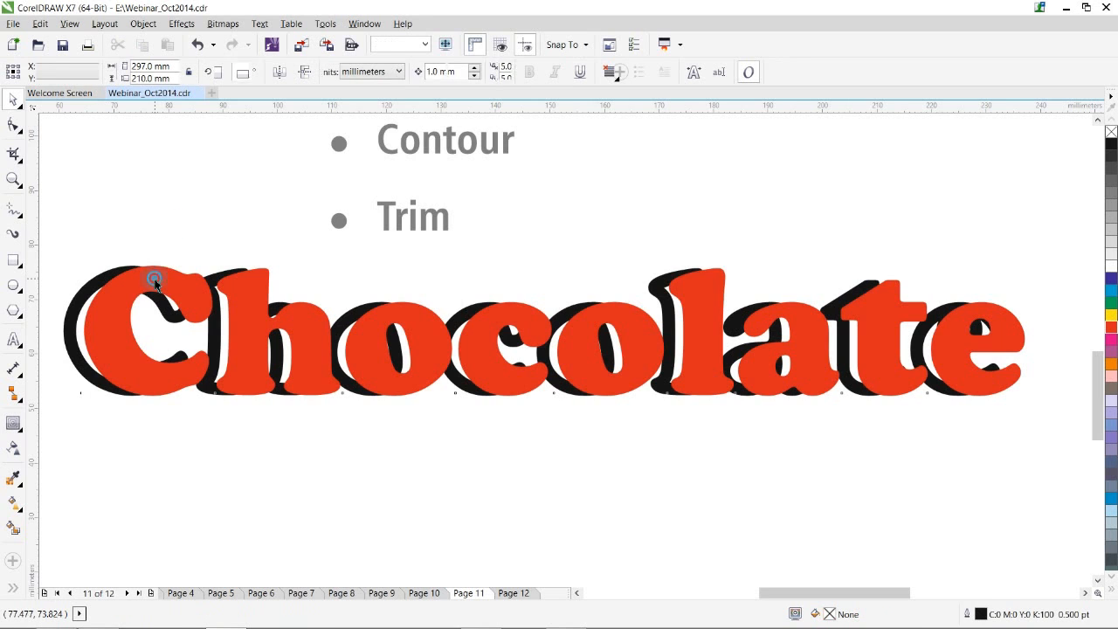
shift+click(80, 349)
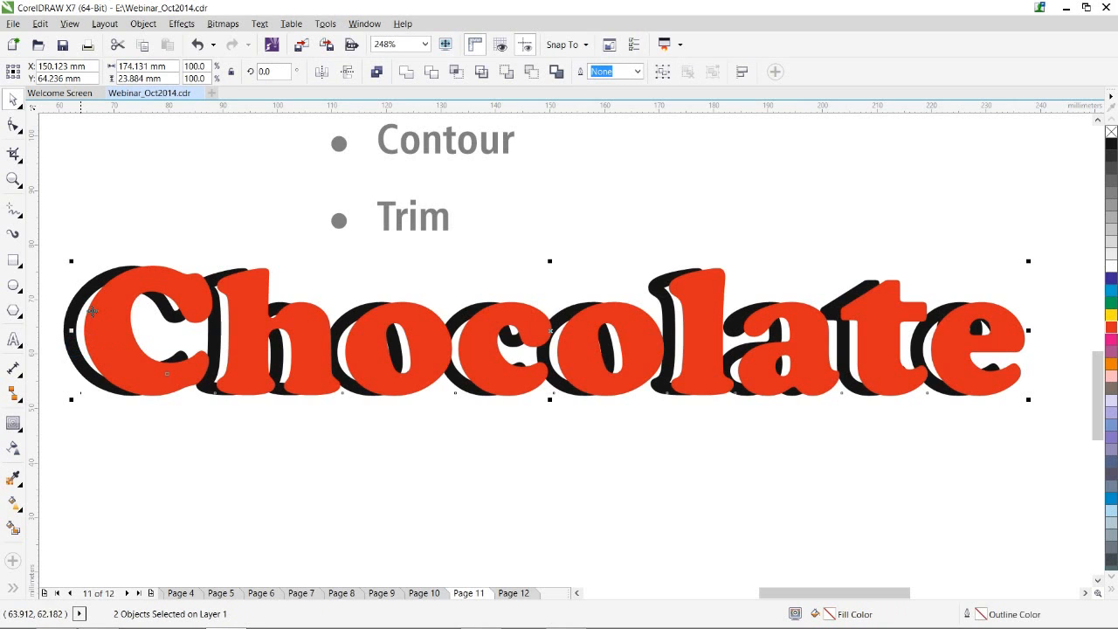
click(431, 72)
click(130, 179)
click(150, 281)
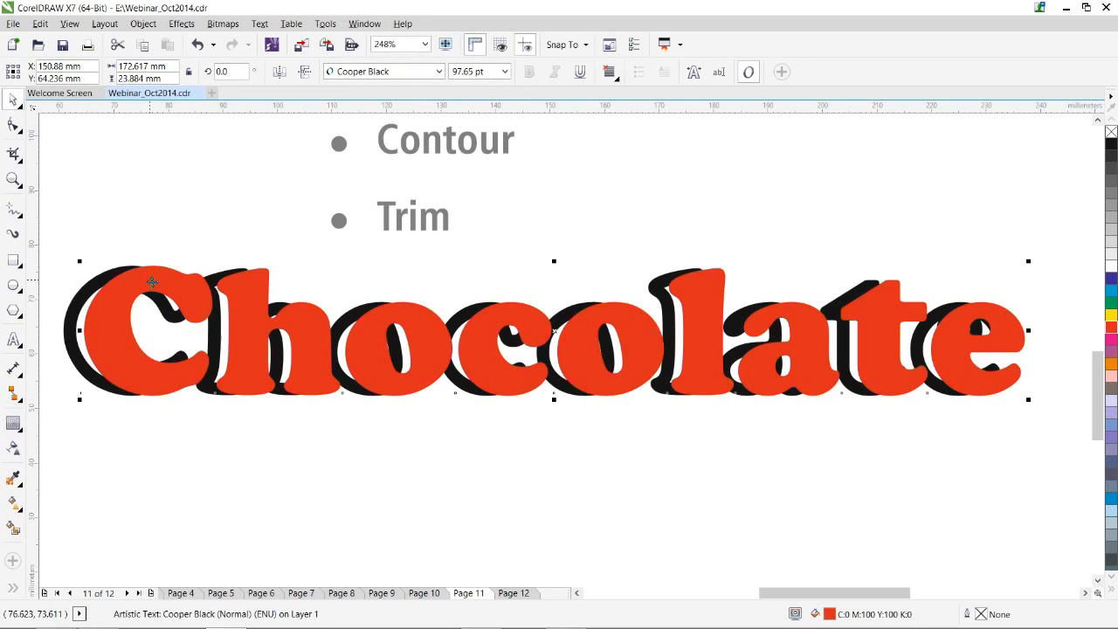
key(Delete)
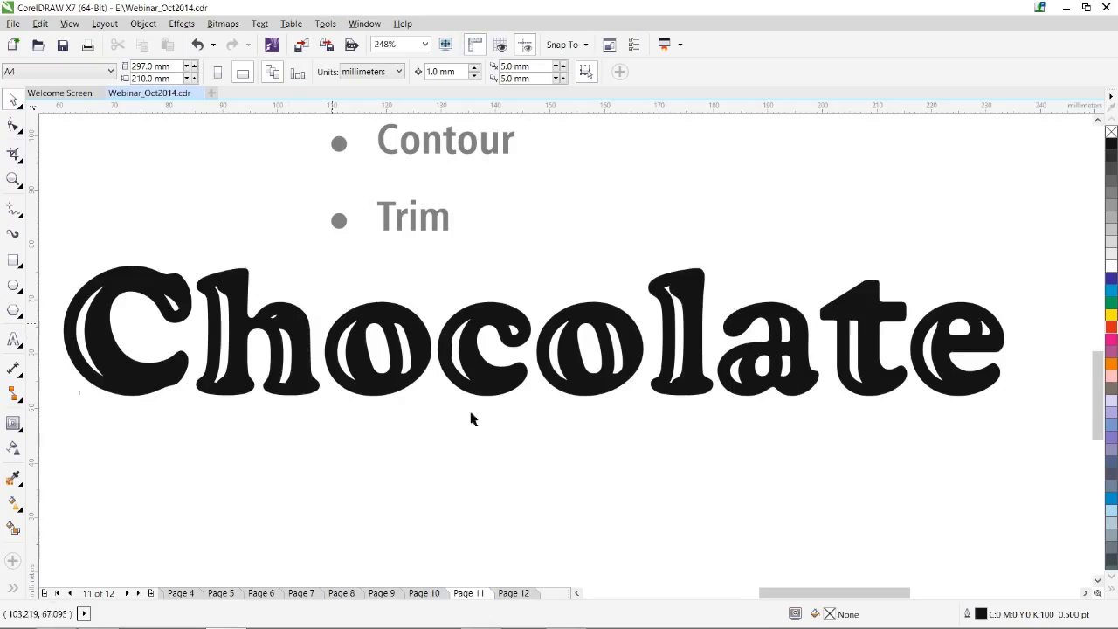
Go to page 12 and bring the whole duck and the baseball player into view.
scroll(594, 513, down, 1)
click(509, 594)
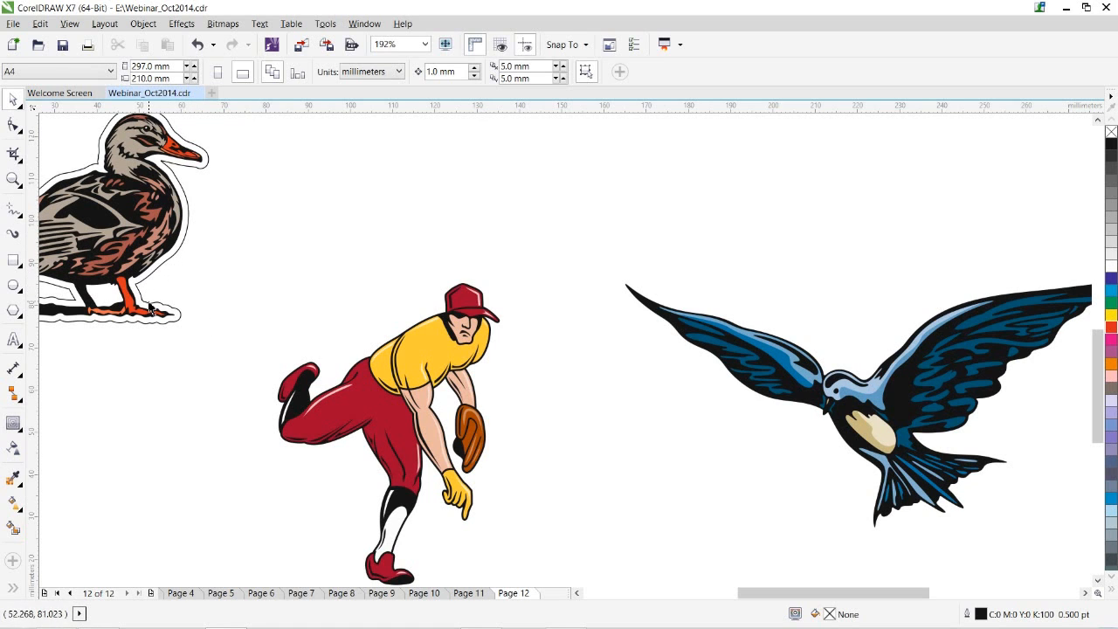
click(575, 593)
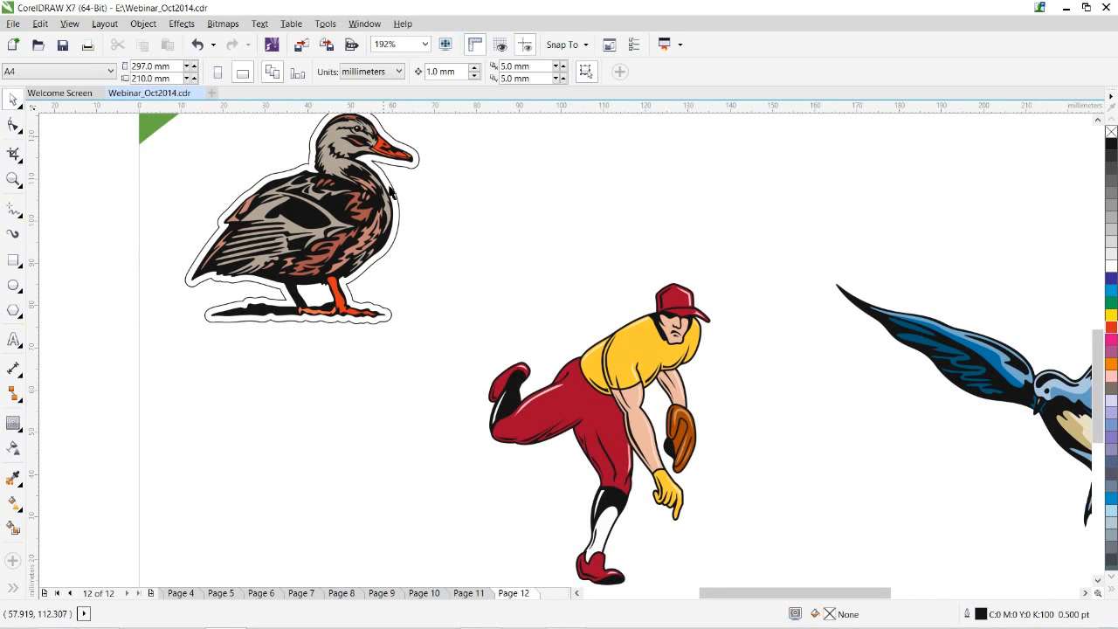
Move the baseball player's coloured pieces apart to check that they are separate objects, and undo the moves.
click(643, 365)
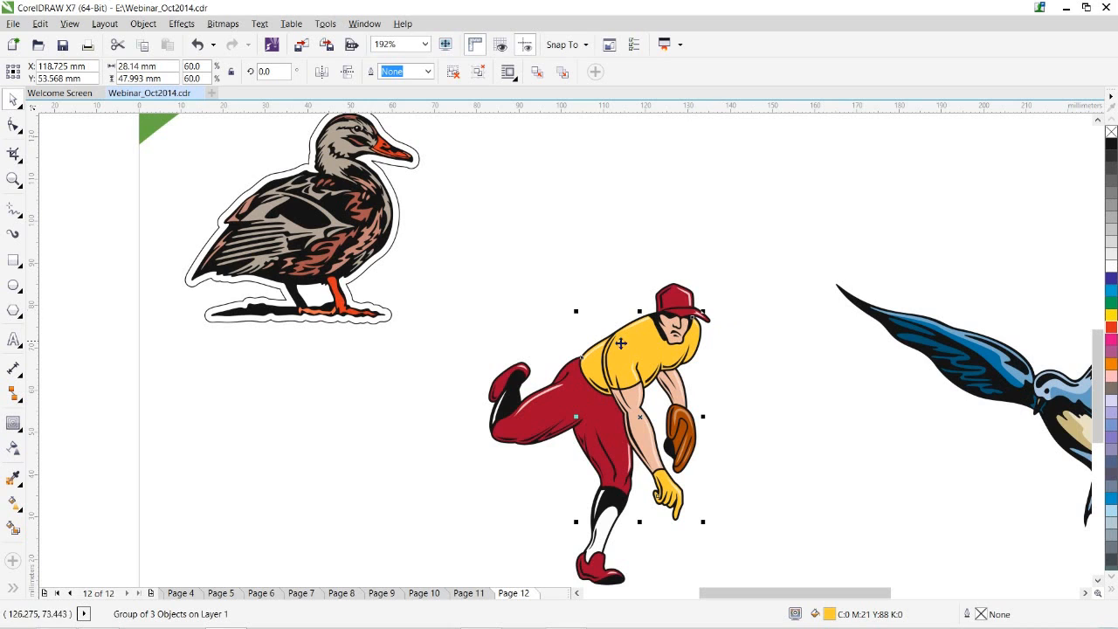
drag(643, 348, 668, 329)
drag(579, 398, 564, 366)
drag(609, 486, 634, 500)
key(ctrl+z)
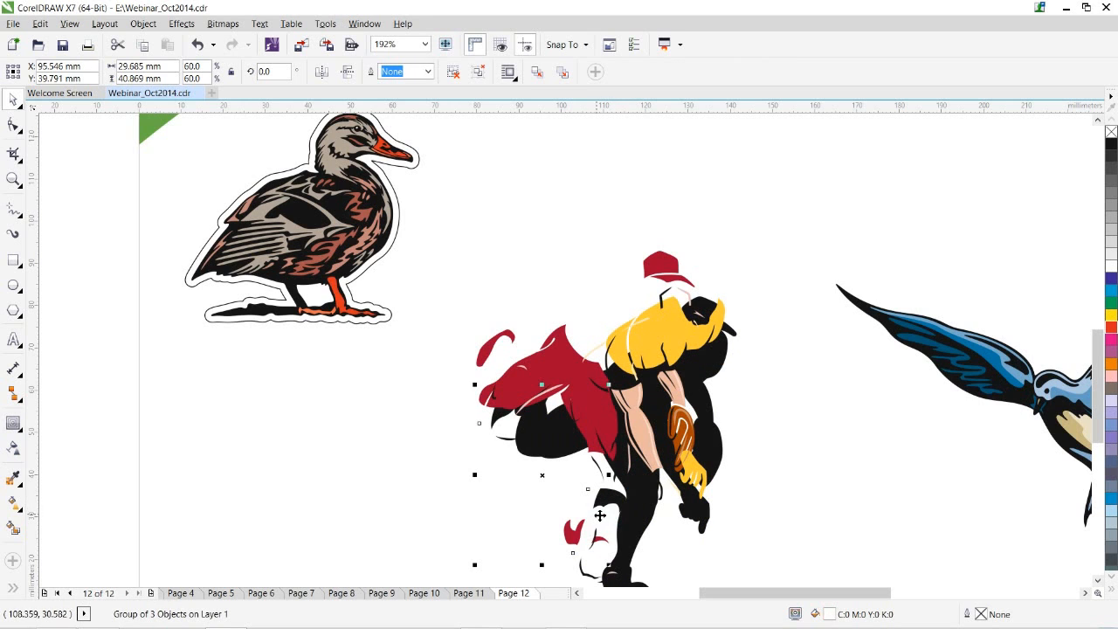
key(ctrl+z)
key(ctrl+z)
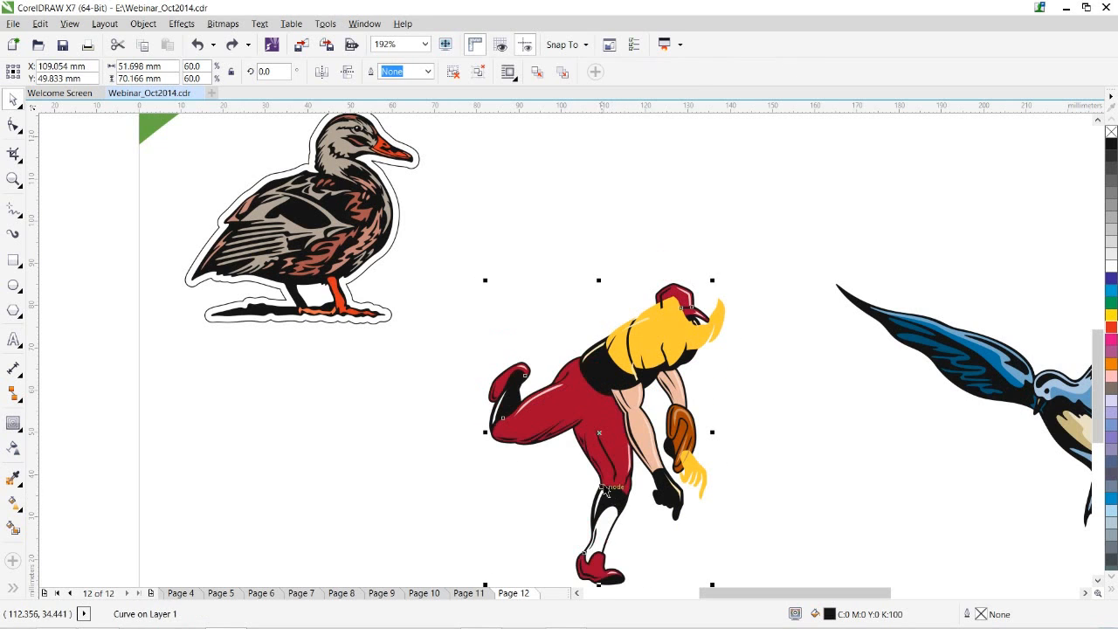
click(455, 243)
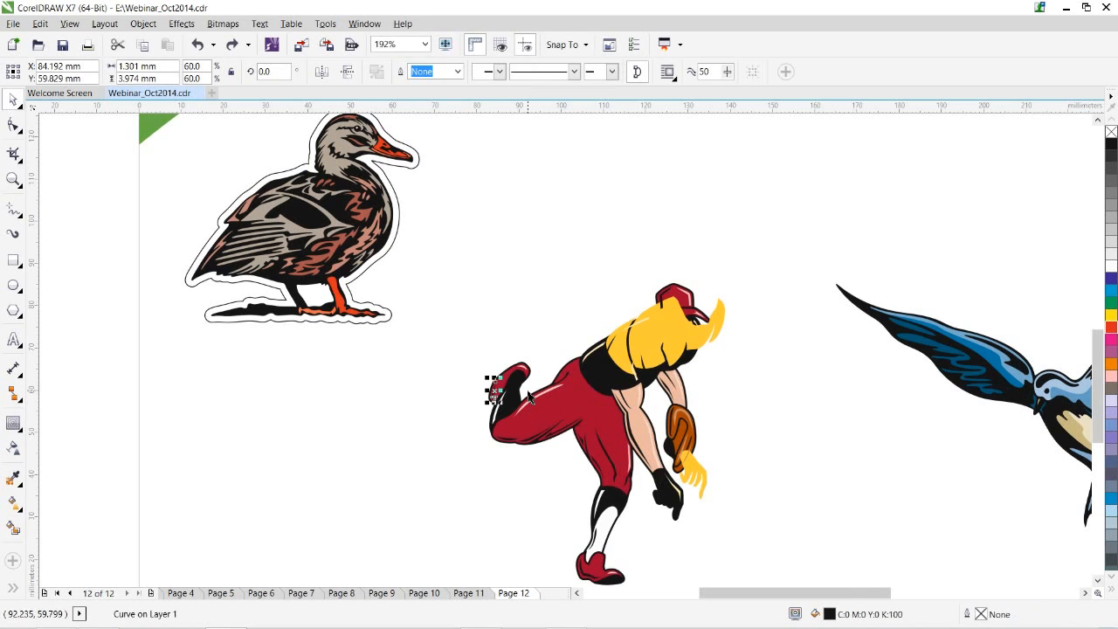
key(ctrl+z)
click(464, 259)
Create a boundary around all of the baseball player's objects and check it as a separate outline.
drag(448, 255, 761, 566)
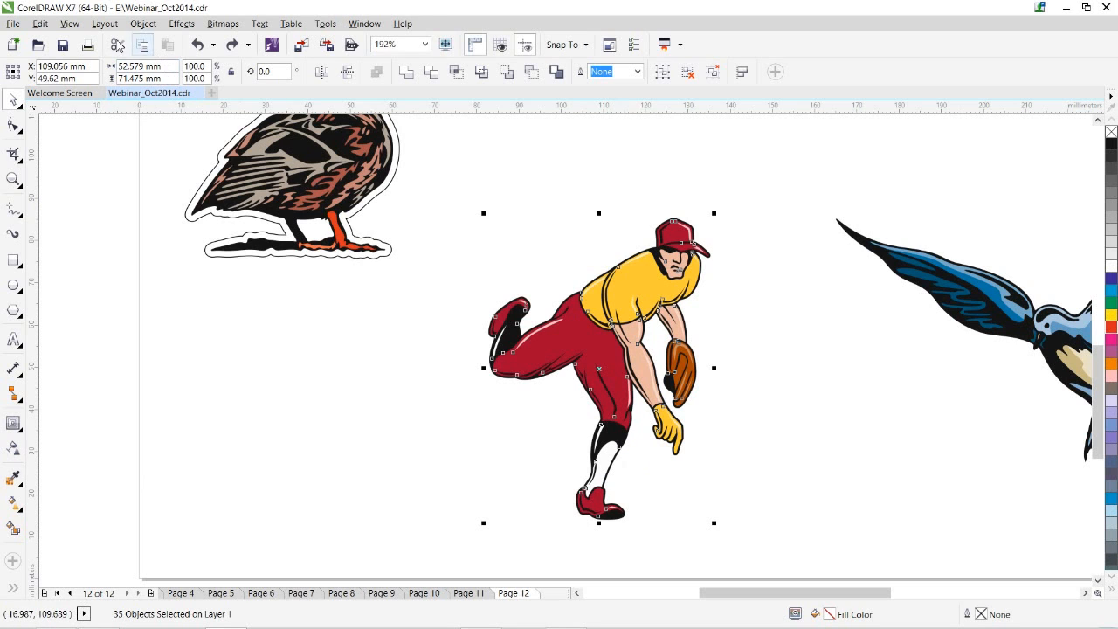
click(143, 25)
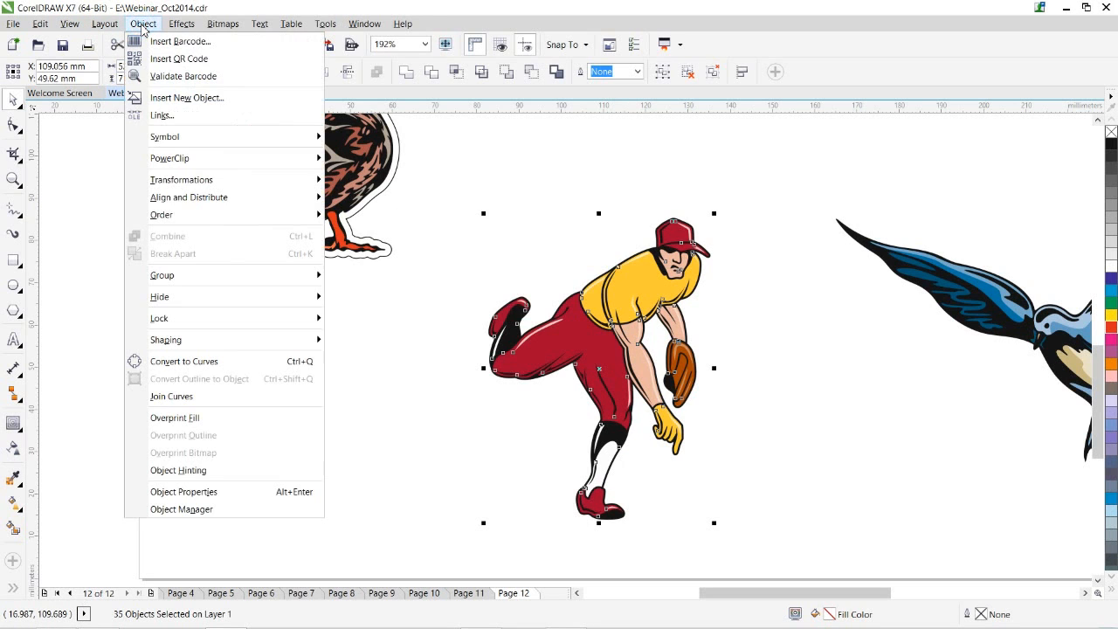
mouse_move(197, 348)
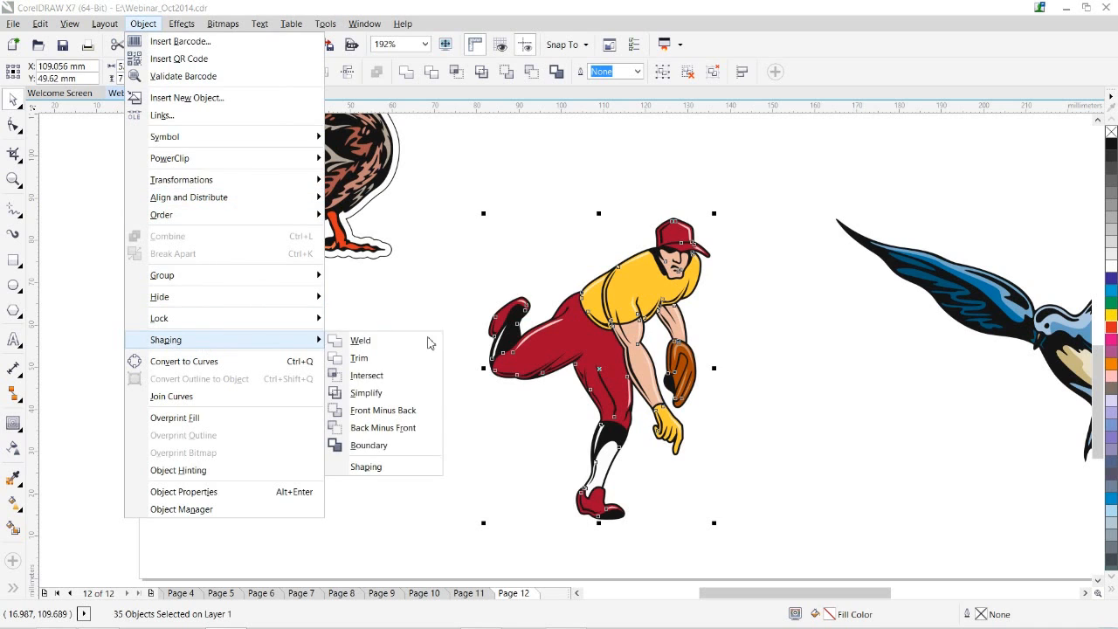
click(370, 445)
drag(609, 375, 369, 425)
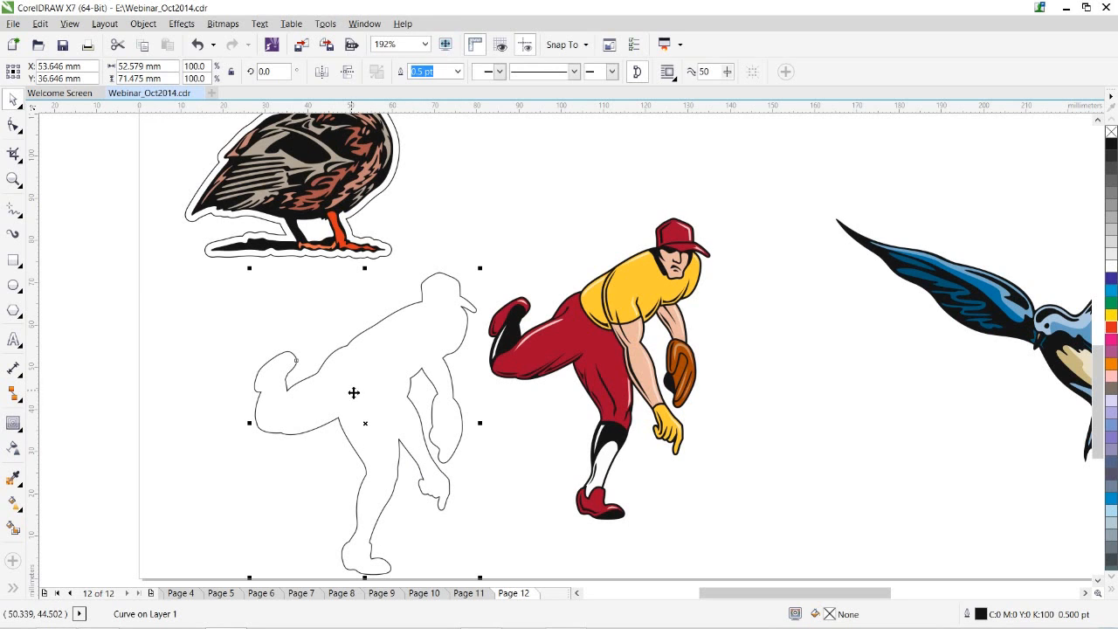
key(ctrl+z)
Apply a one-step outside contour with a 1.5 mm offset to the baseball player's boundary outline.
click(13, 423)
drag(601, 284, 580, 220)
double_click(485, 71)
text(1)
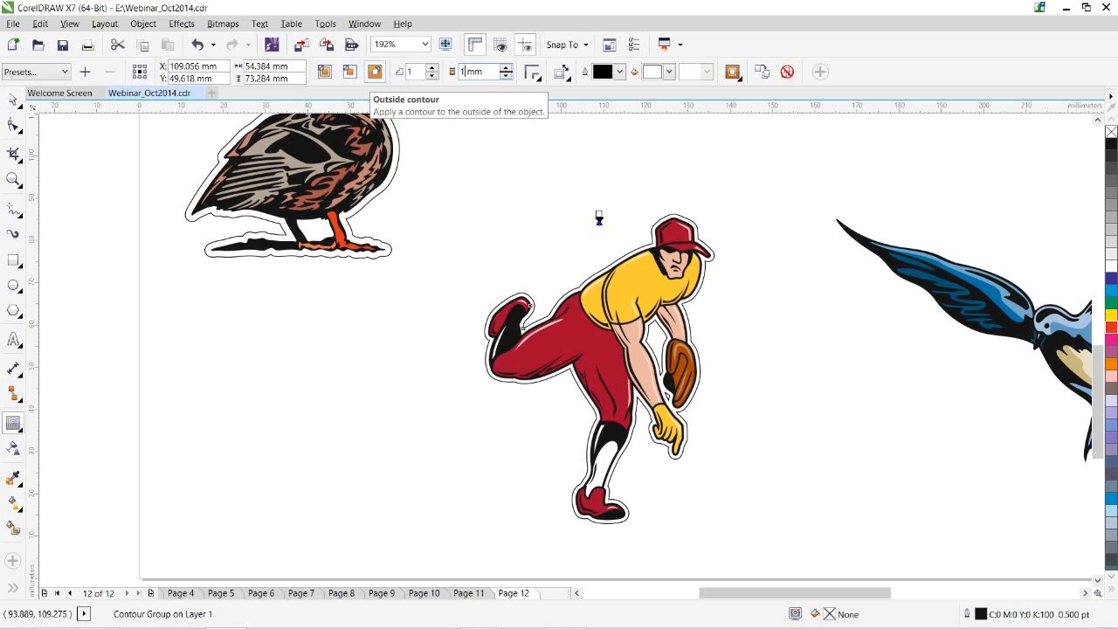
text(.5)
key(Return)
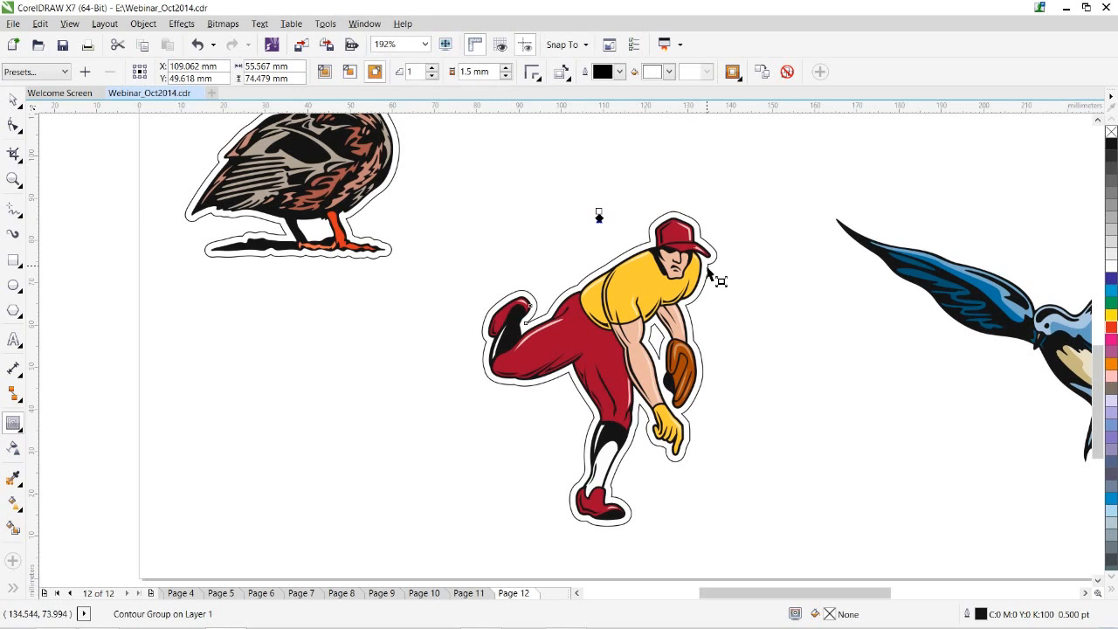
drag(688, 420, 696, 441)
key(ctrl+z)
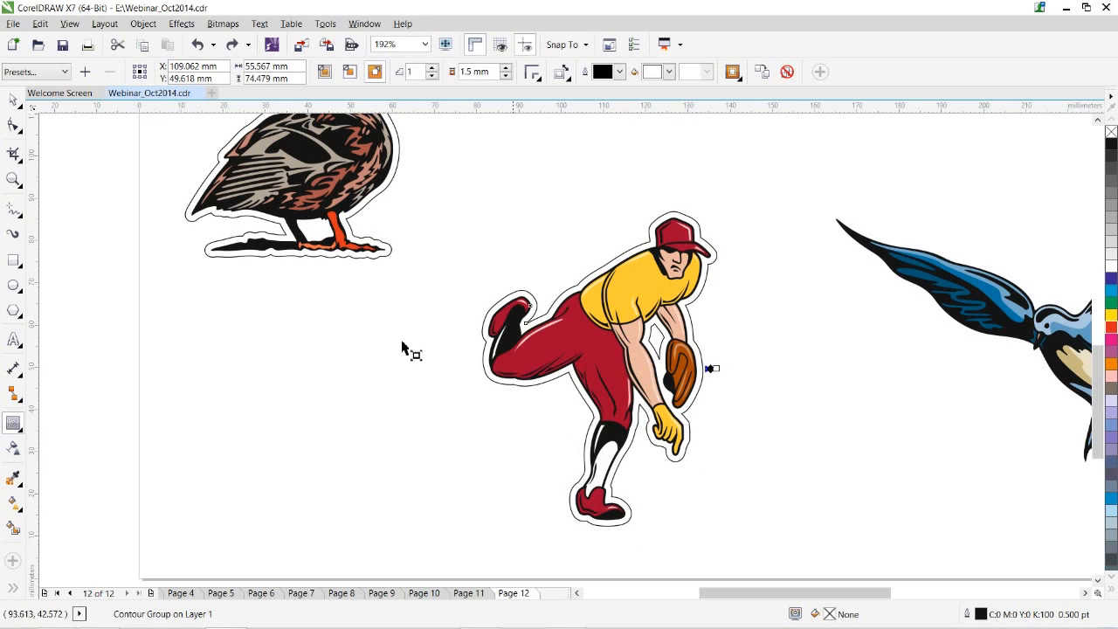
Move the contour group off the baseball player to check both outlines, and undo the move.
click(12, 99)
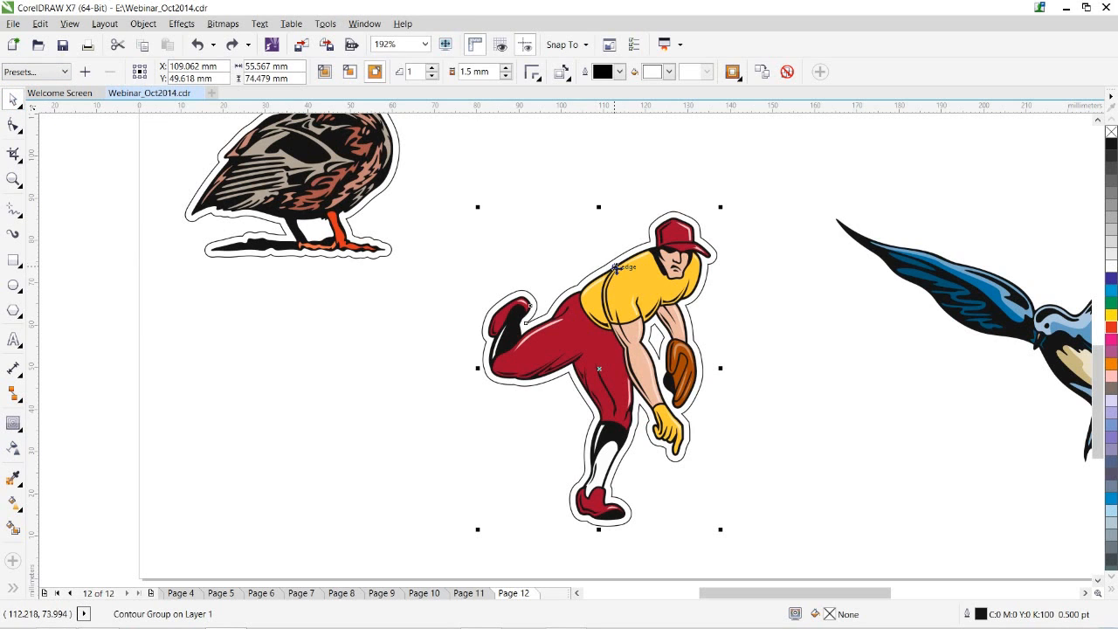
drag(610, 263, 361, 338)
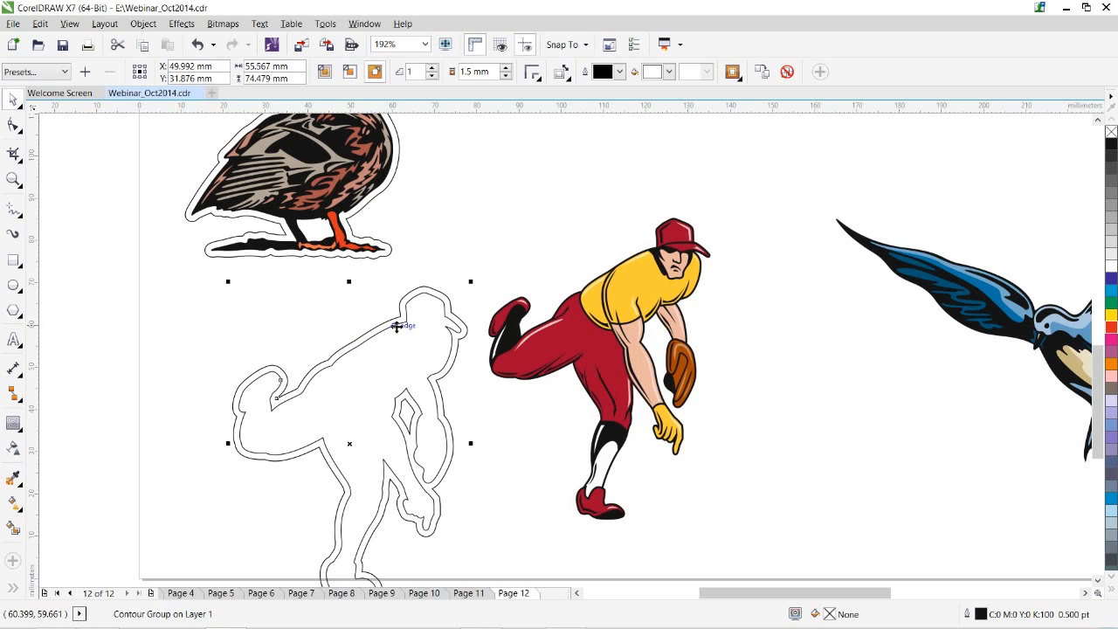
key(ctrl+z)
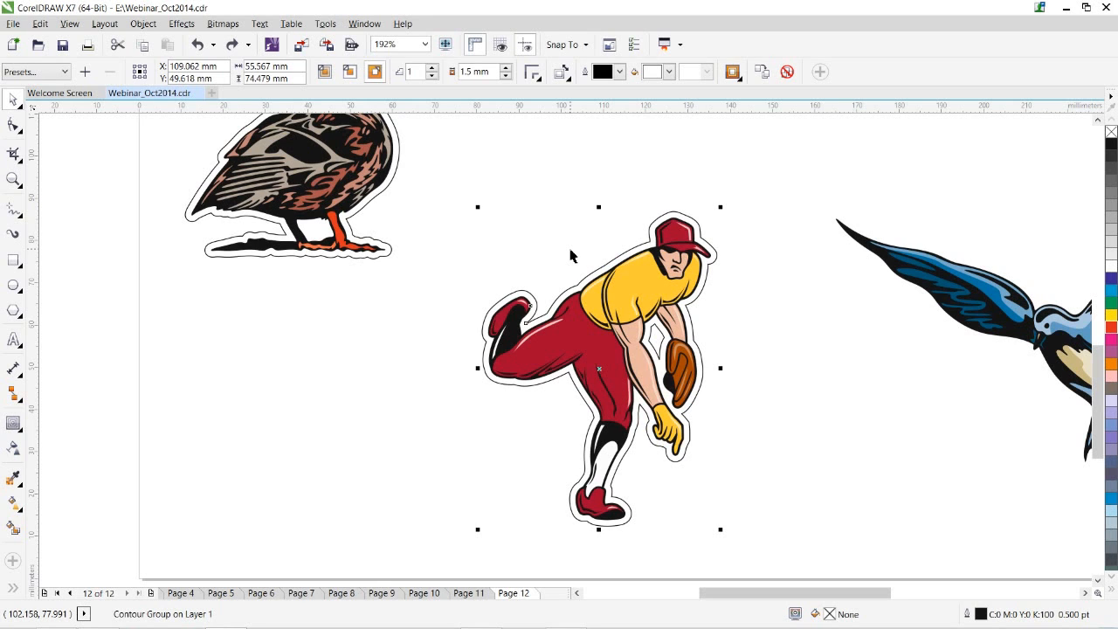
Break the contour group apart and delete the inner boundary outline, keeping only the outer contour around the baseball player.
key(ctrl+k)
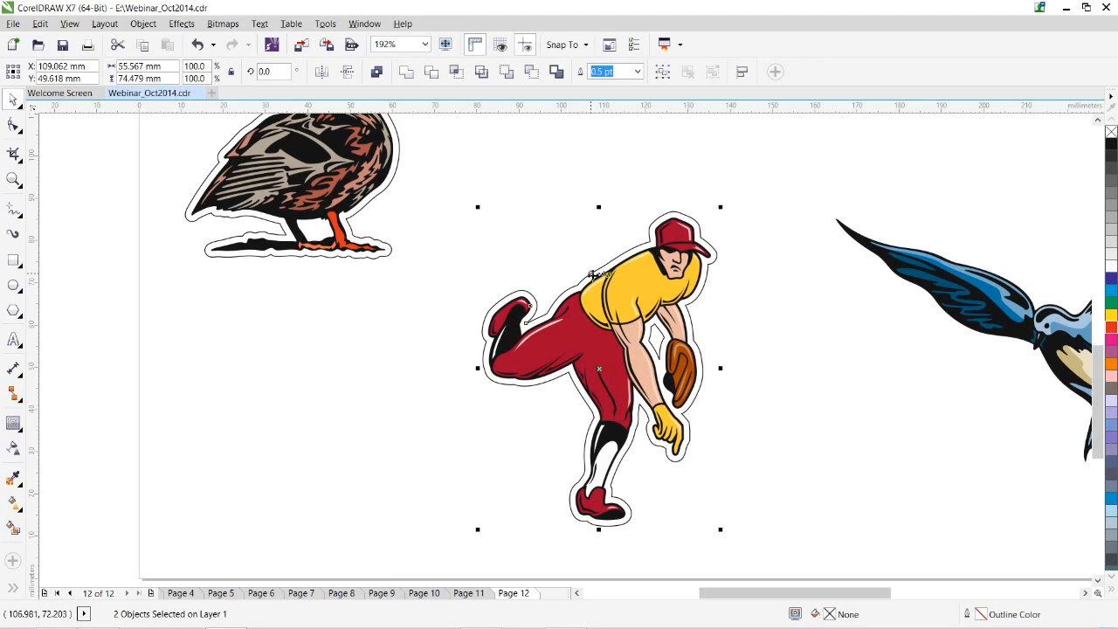
click(592, 274)
drag(601, 371, 282, 454)
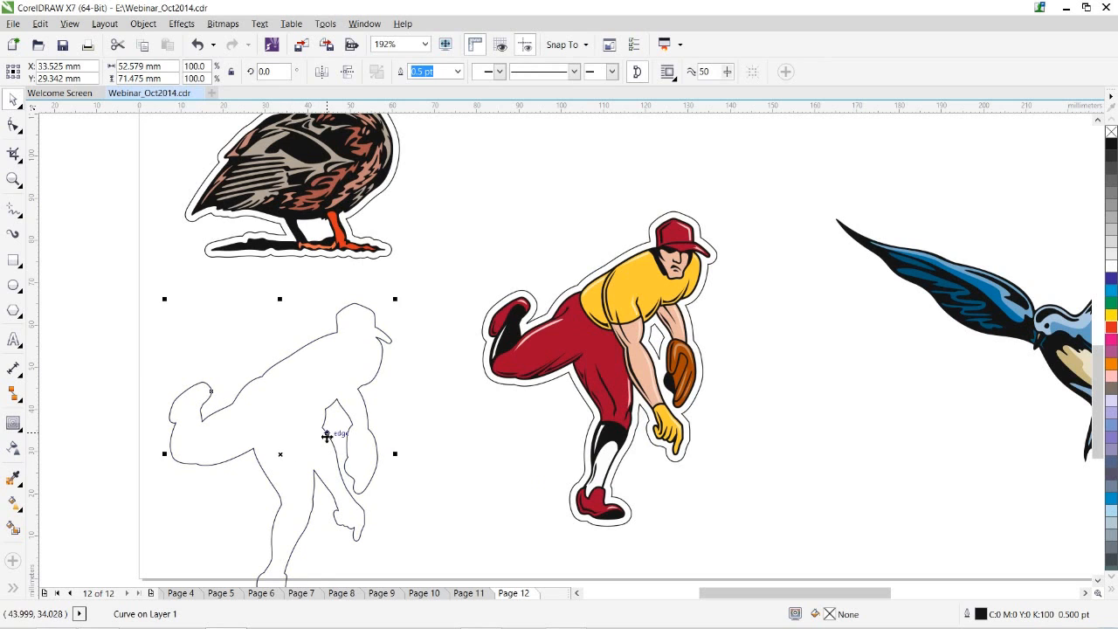
key(Delete)
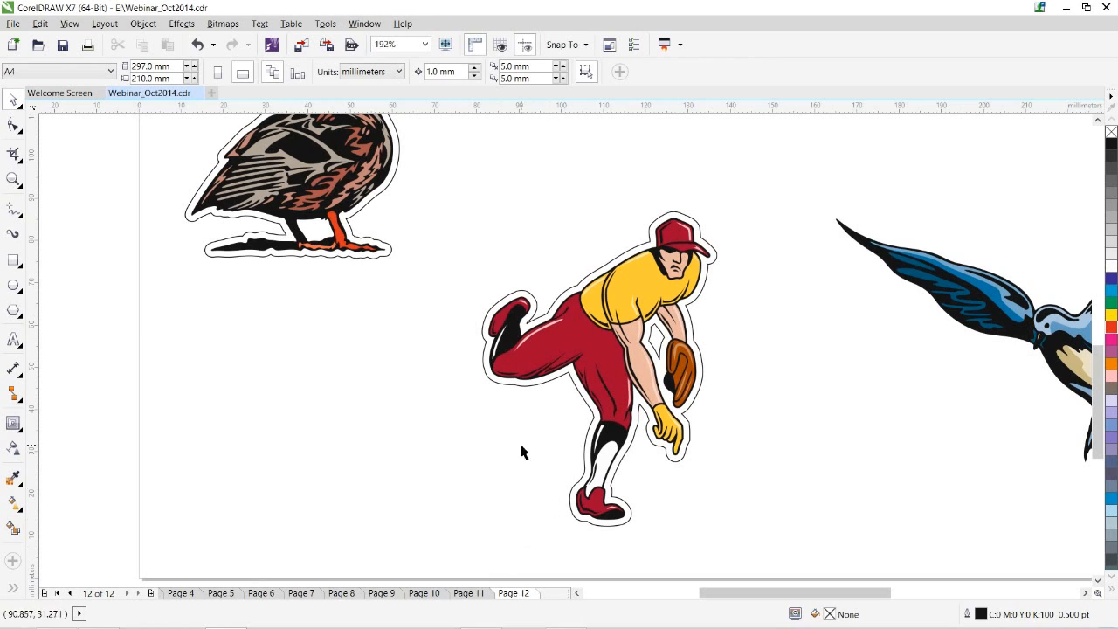
mouse_move(548, 626)
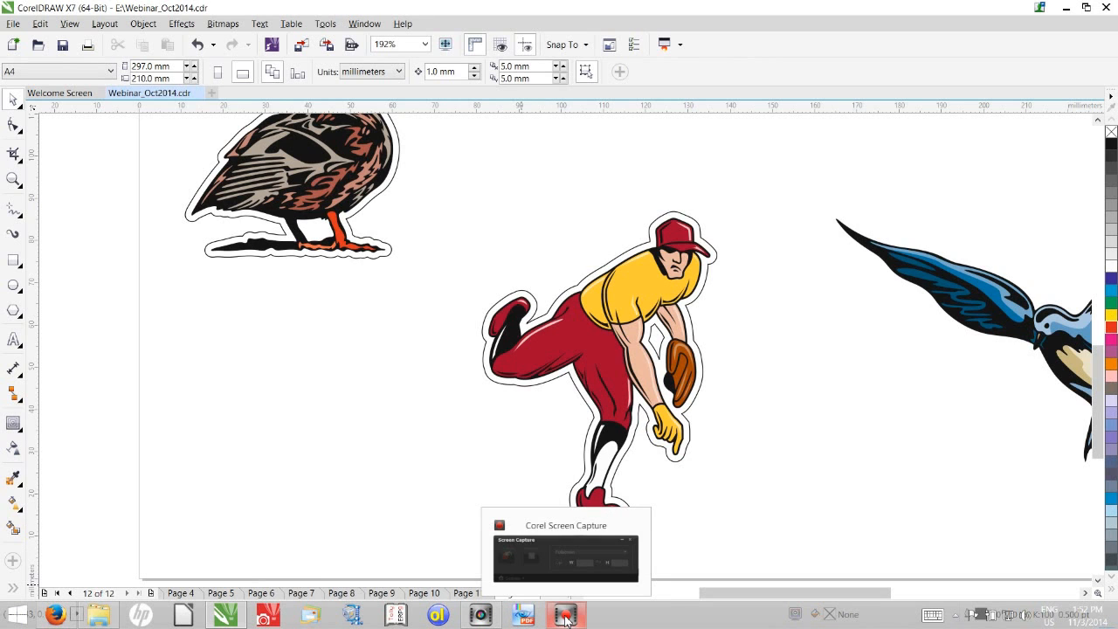